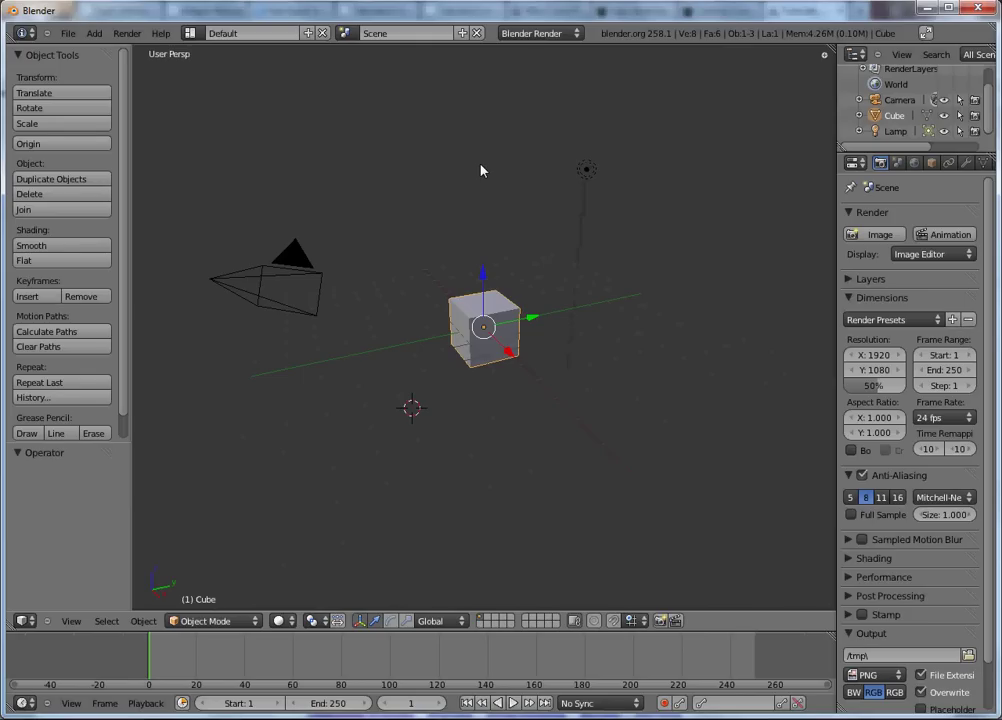
Step: Open dude5.blend from the recent files list
click(68, 33)
mouse_move(127, 85)
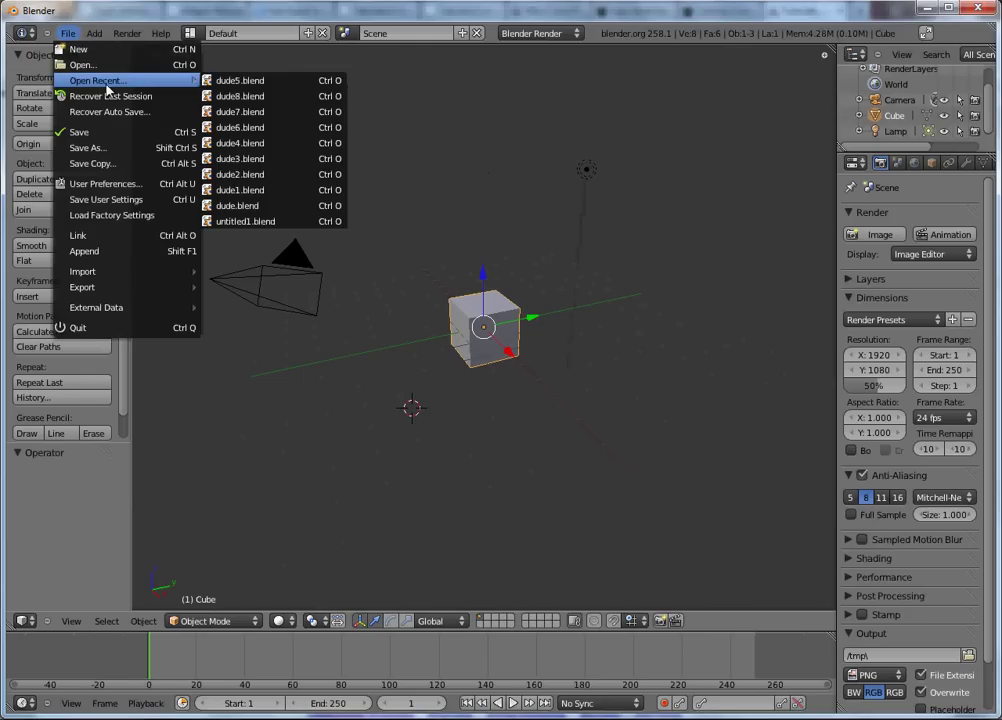
click(240, 80)
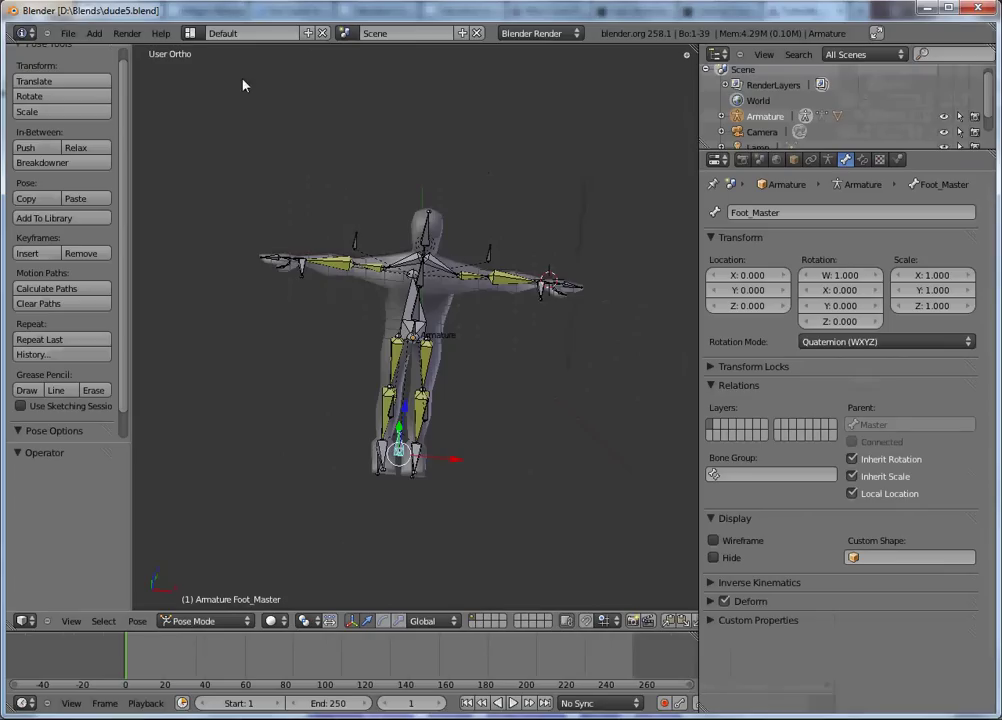
Step: Orbit around the armature, test-move a leg bone and cancel, ending in front view
middle_drag(544, 224, 381, 288)
key(KP_1)
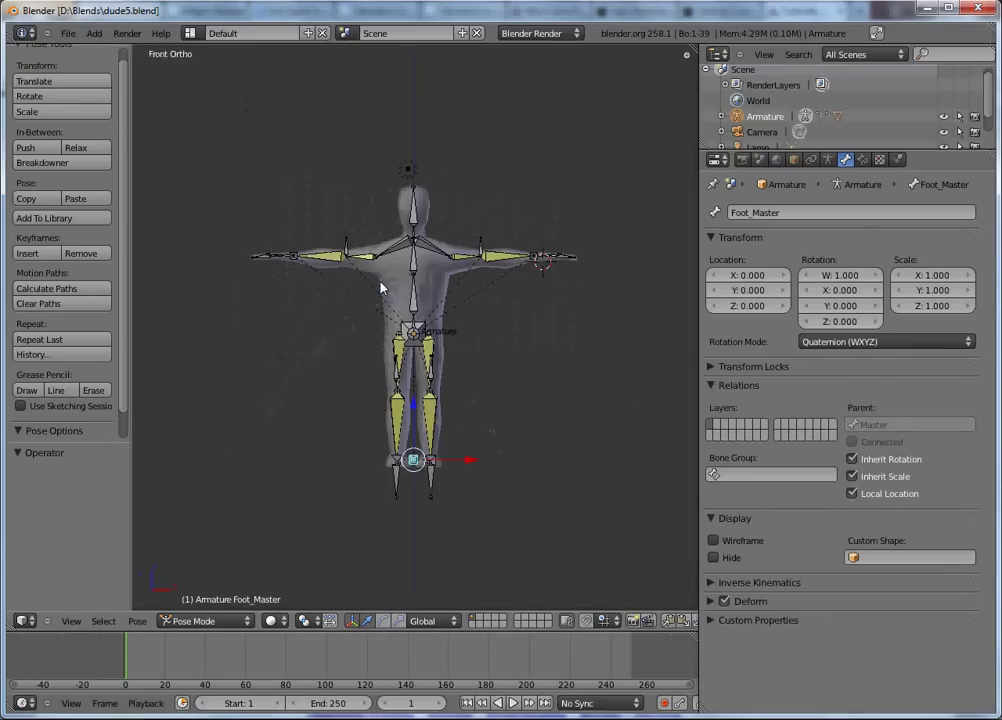
right_click(434, 480)
key(g)
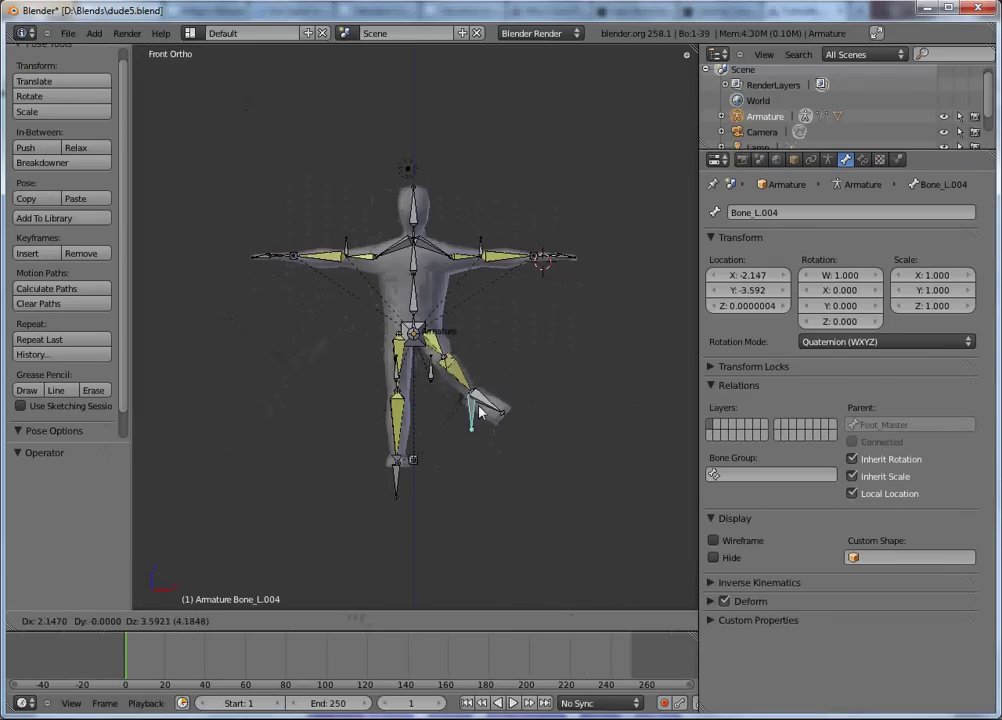
right_click(447, 447)
middle_drag(467, 443, 350, 447)
key(KP_1)
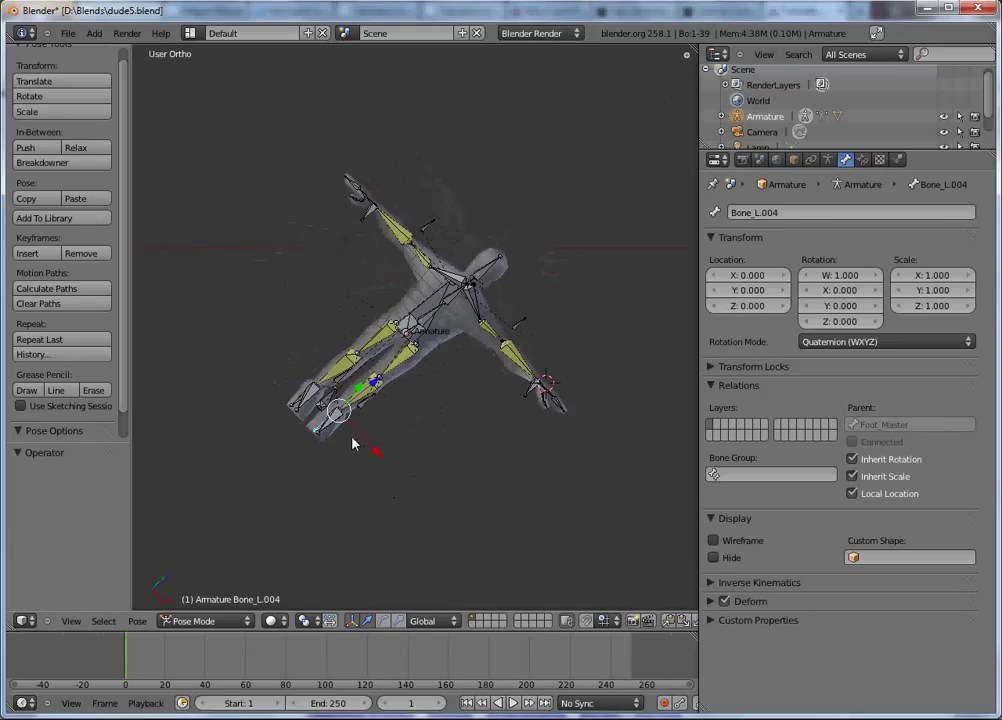
middle_drag(331, 324, 427, 397)
key(KP_1)
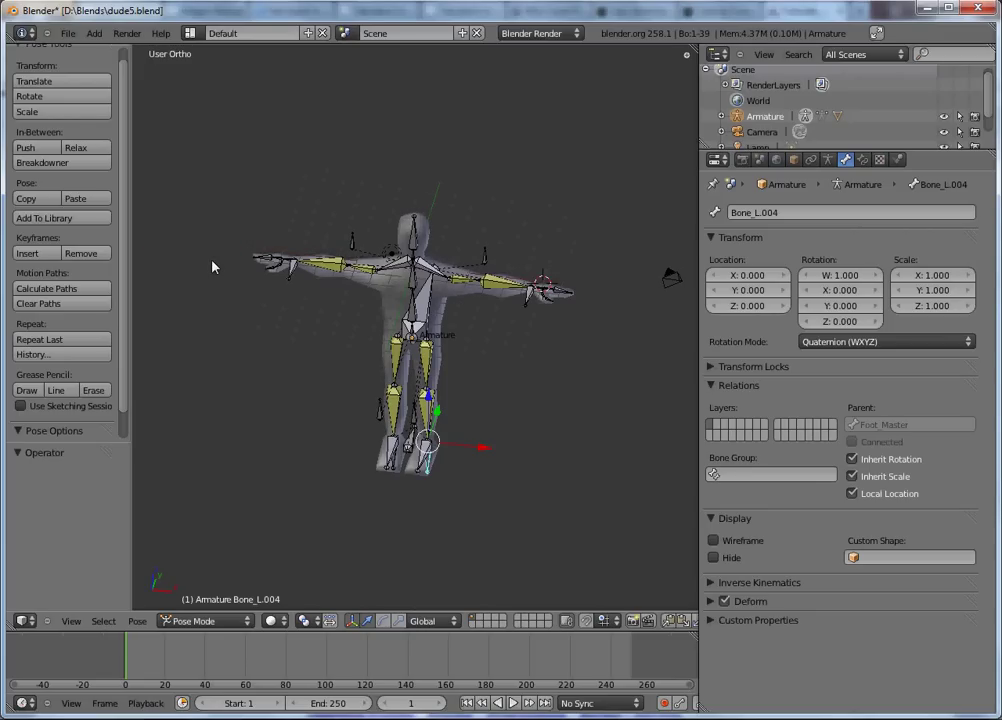
Step: Switch the screen layout to Animation
click(191, 34)
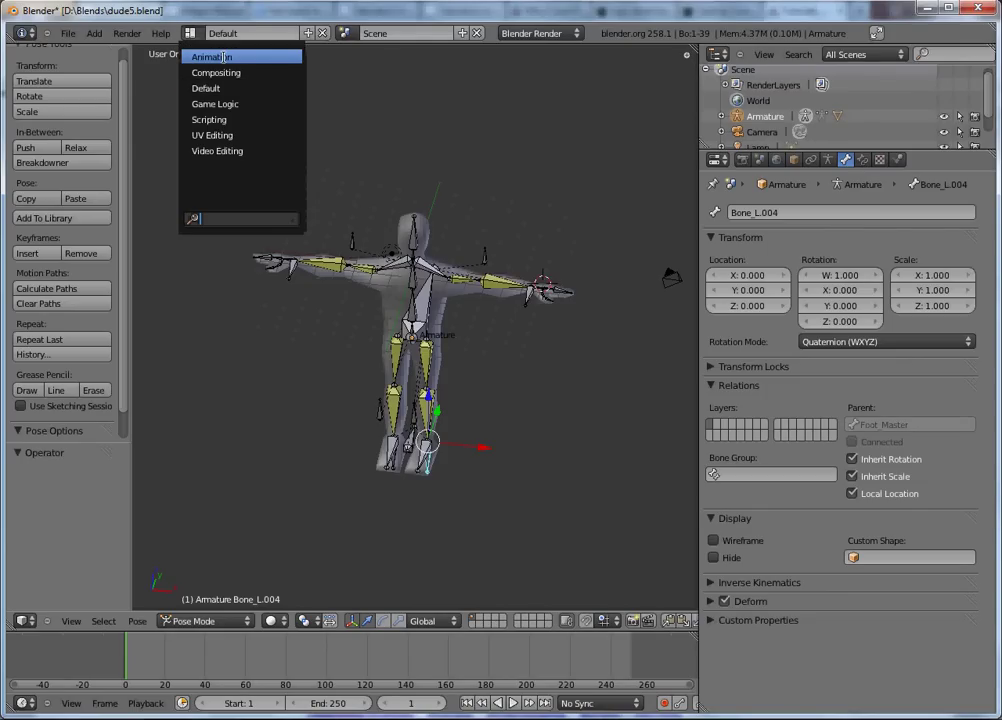
click(220, 57)
middle_drag(503, 320, 656, 407)
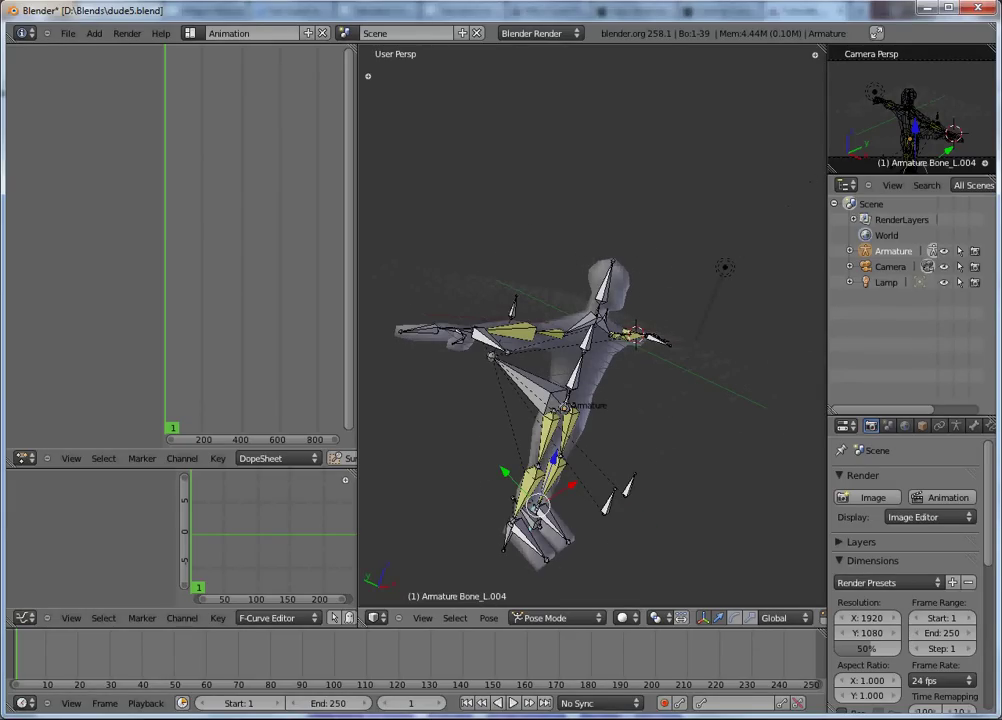
Step: Merge the outliner and camera view into the 3D view and widen the dope sheet and graph areas
drag(900, 176, 880, 390)
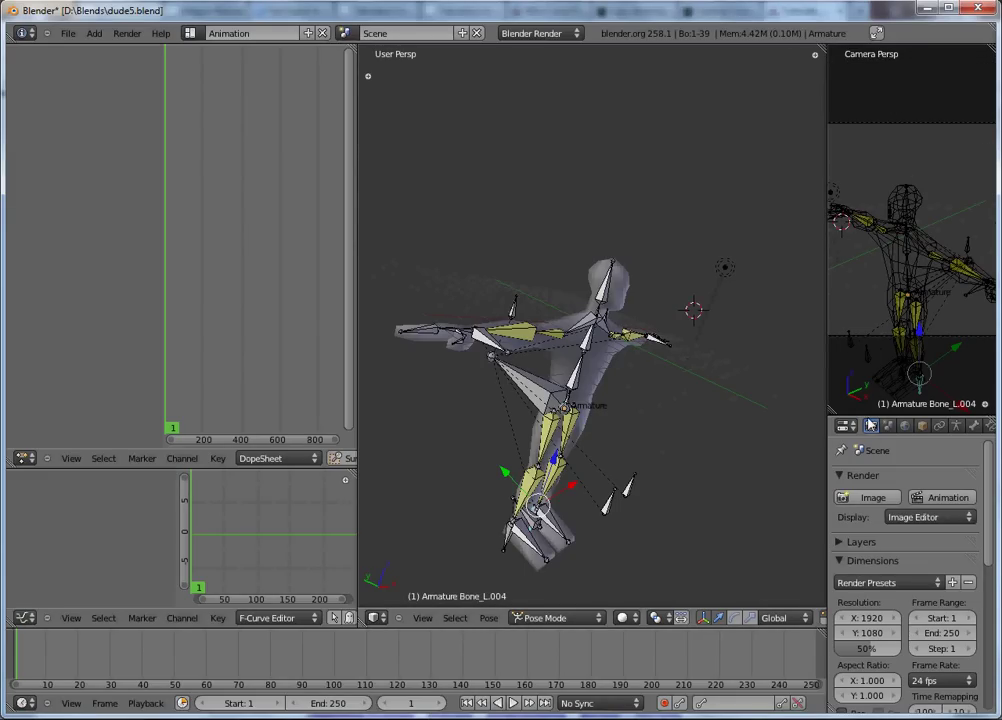
drag(868, 412, 860, 642)
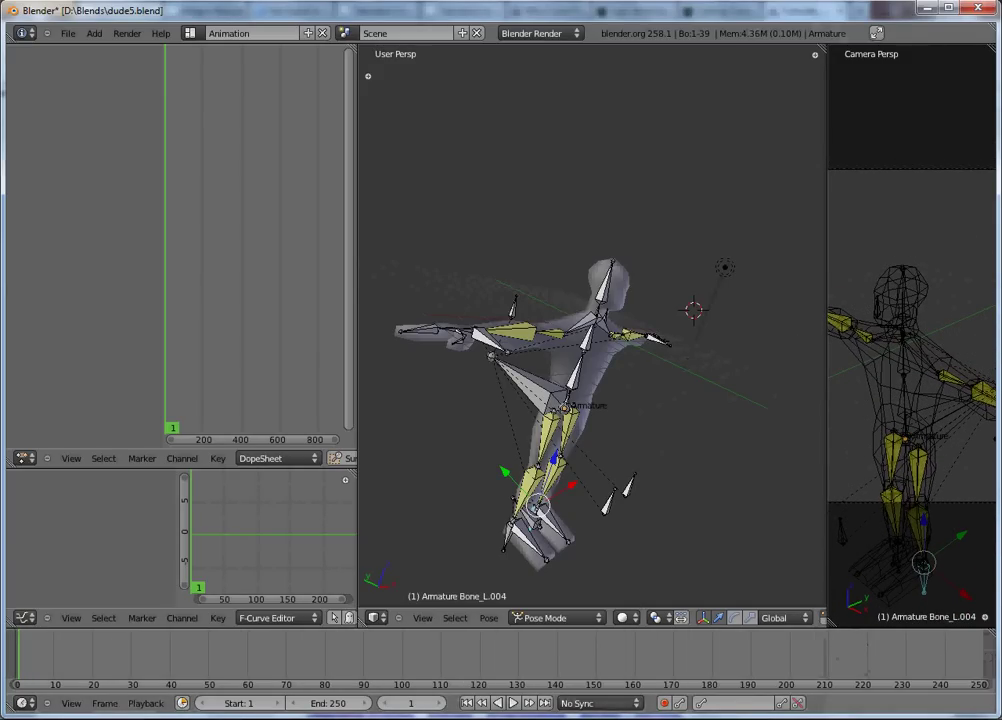
drag(822, 50, 900, 63)
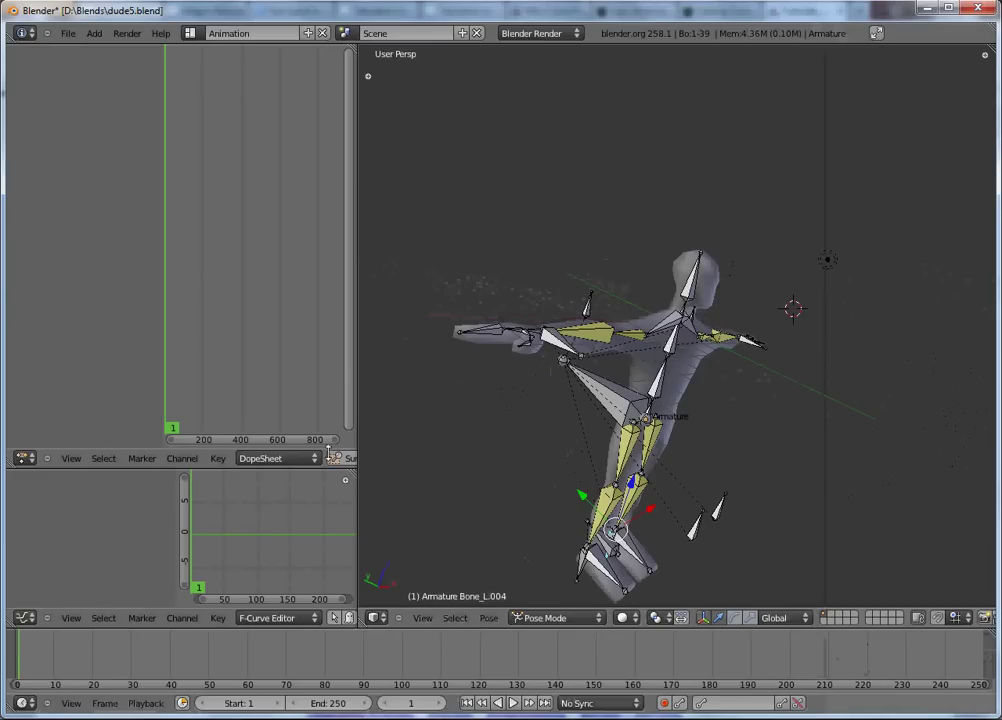
drag(358, 461, 585, 473)
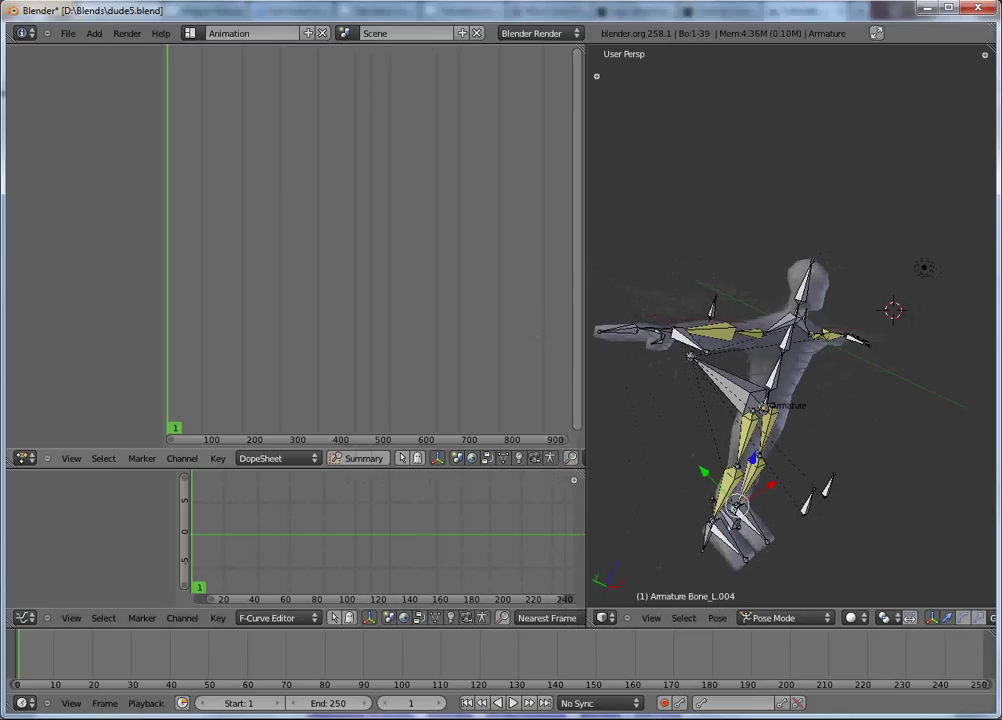
drag(281, 468, 302, 410)
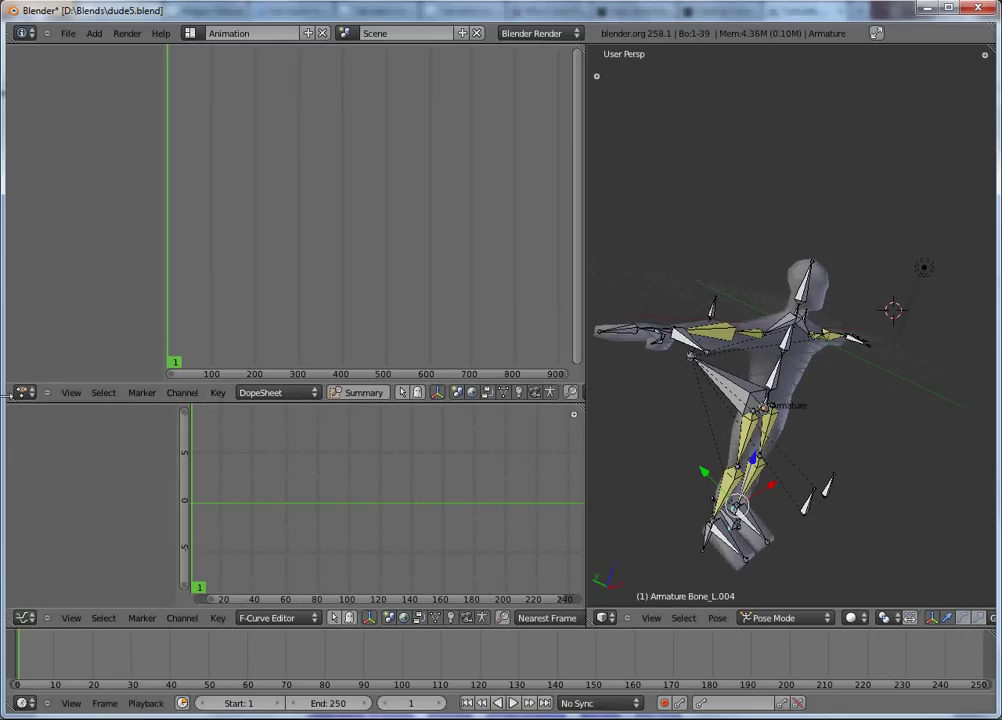
Step: Make the lower editor the NLA Editor and put the Dope Sheet in Action Editor mode
click(26, 618)
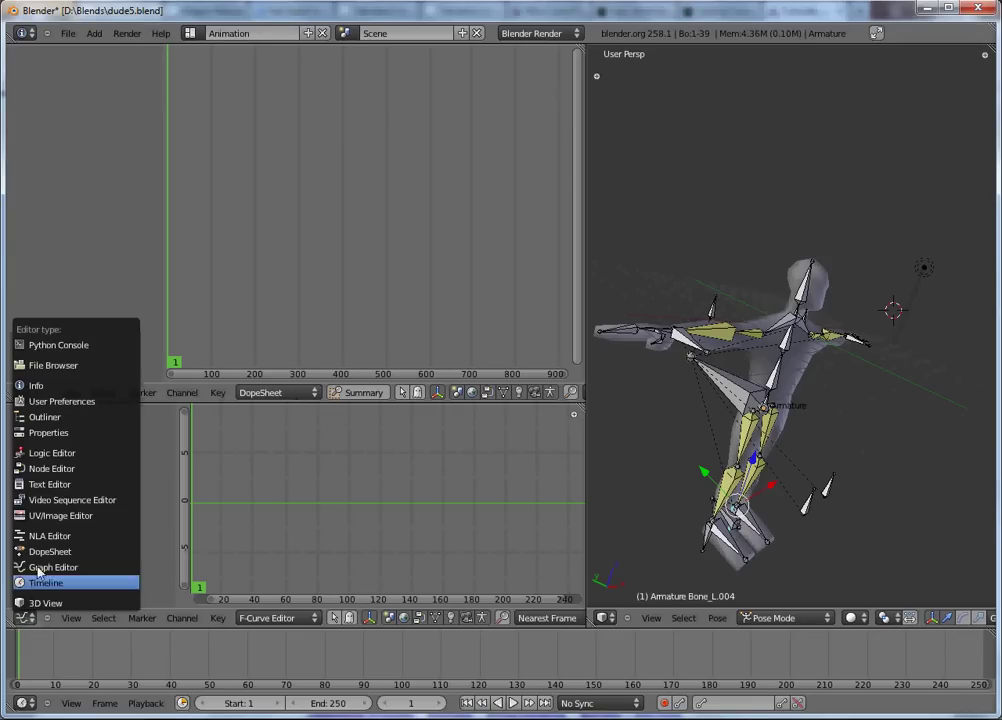
click(47, 537)
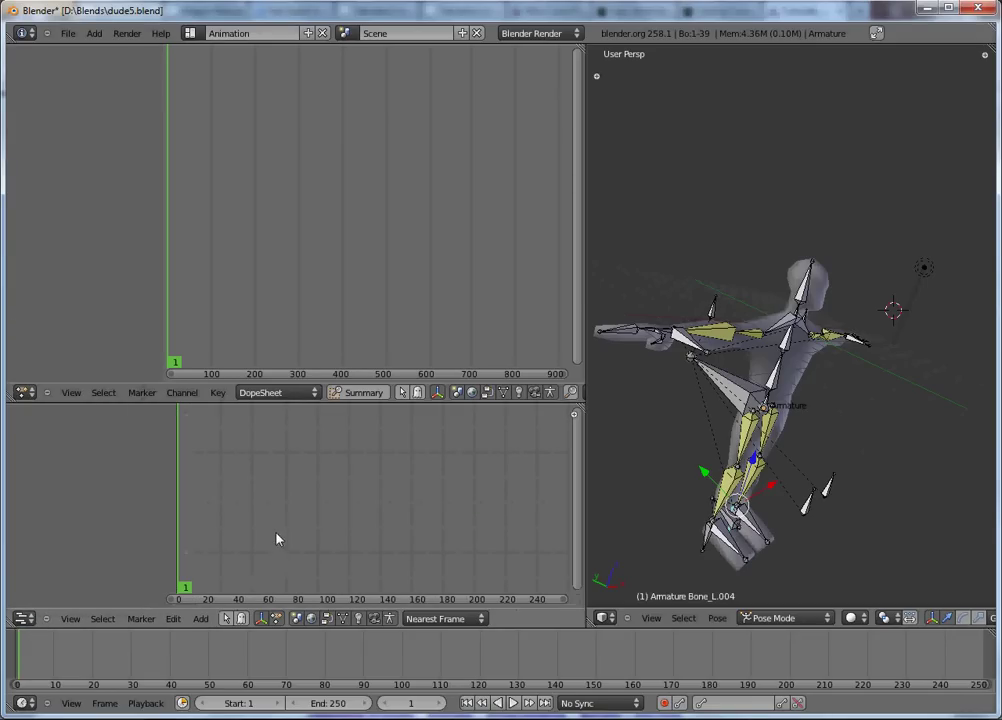
click(297, 393)
click(306, 361)
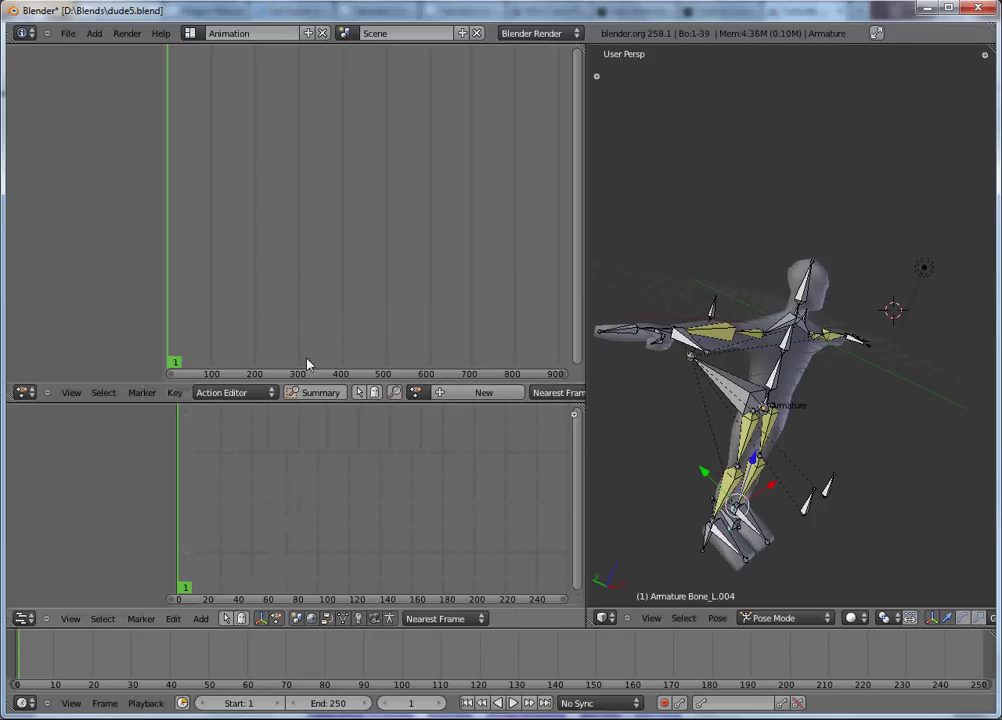
key(KP_1)
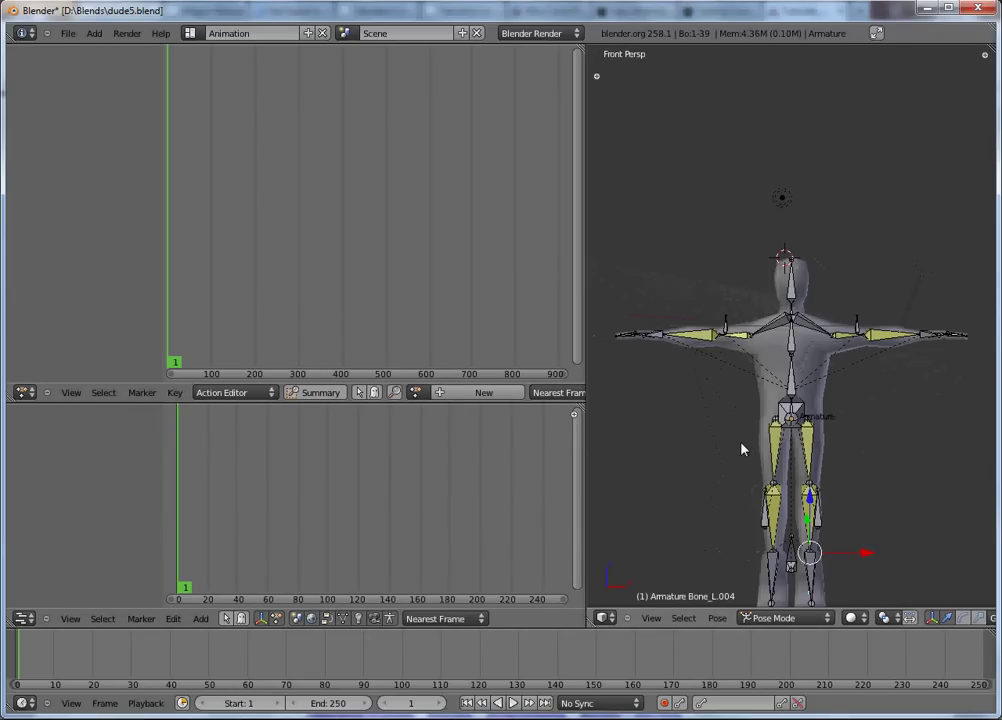
Step: Switch to orthographic front view and re-centre the figure
middle_drag(755, 433, 748, 333)
key(KP_5)
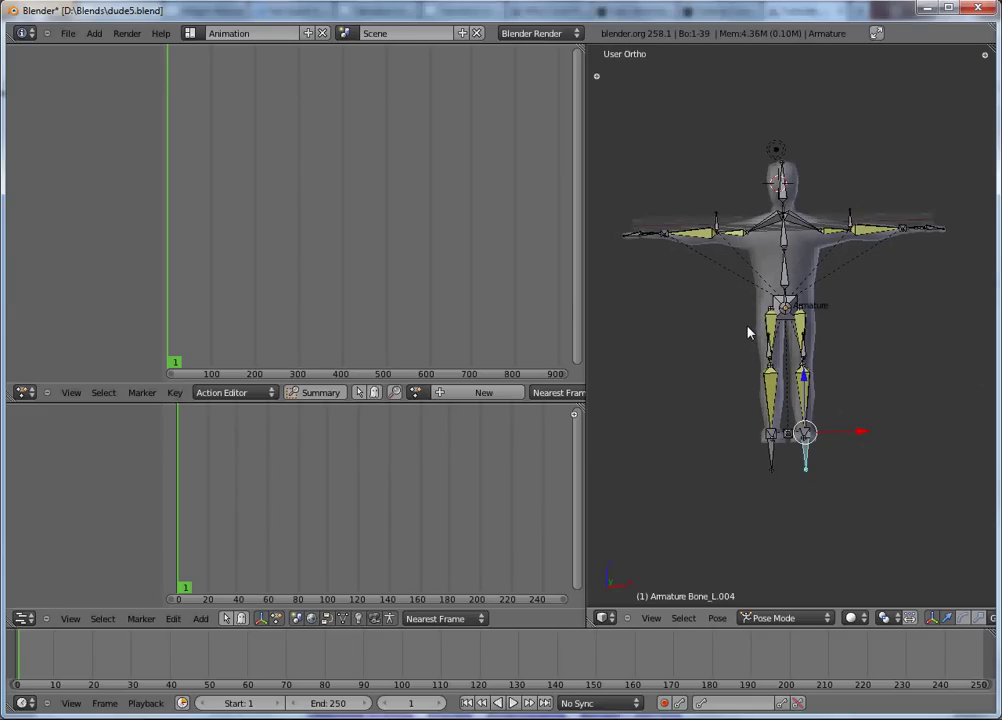
key(KP_1)
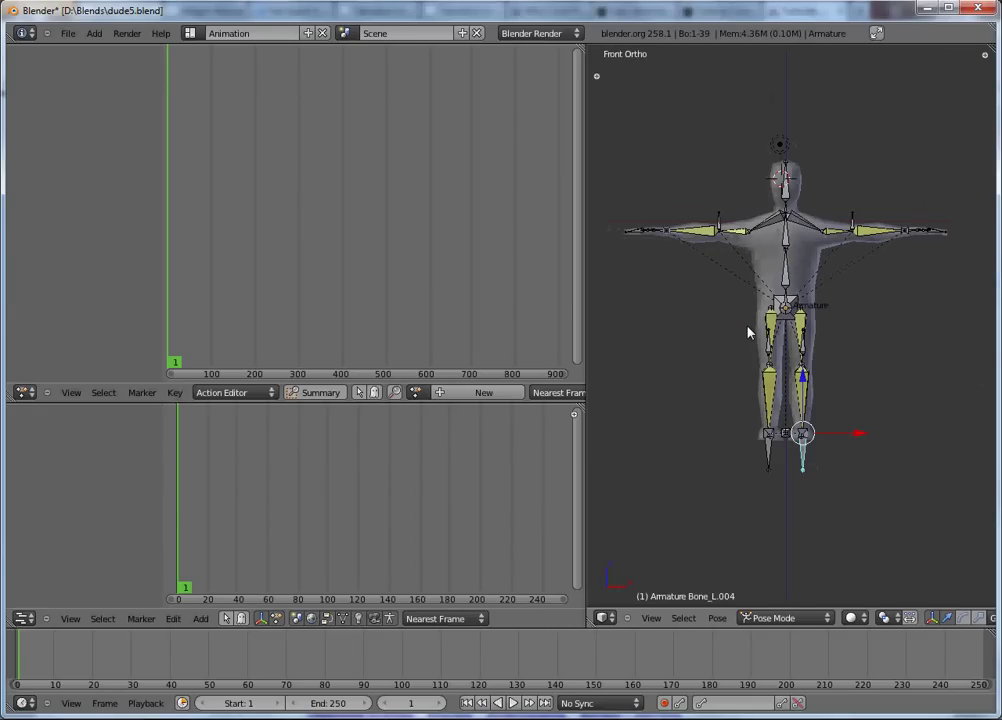
shift+middle_drag(728, 304, 732, 364)
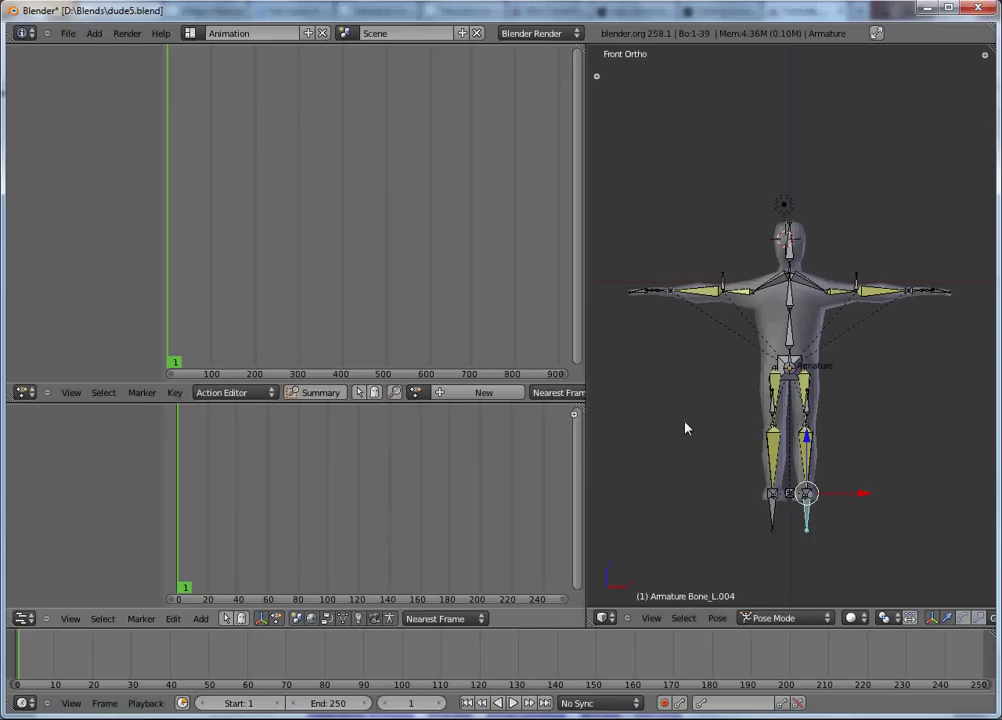
middle_drag(783, 327, 760, 366)
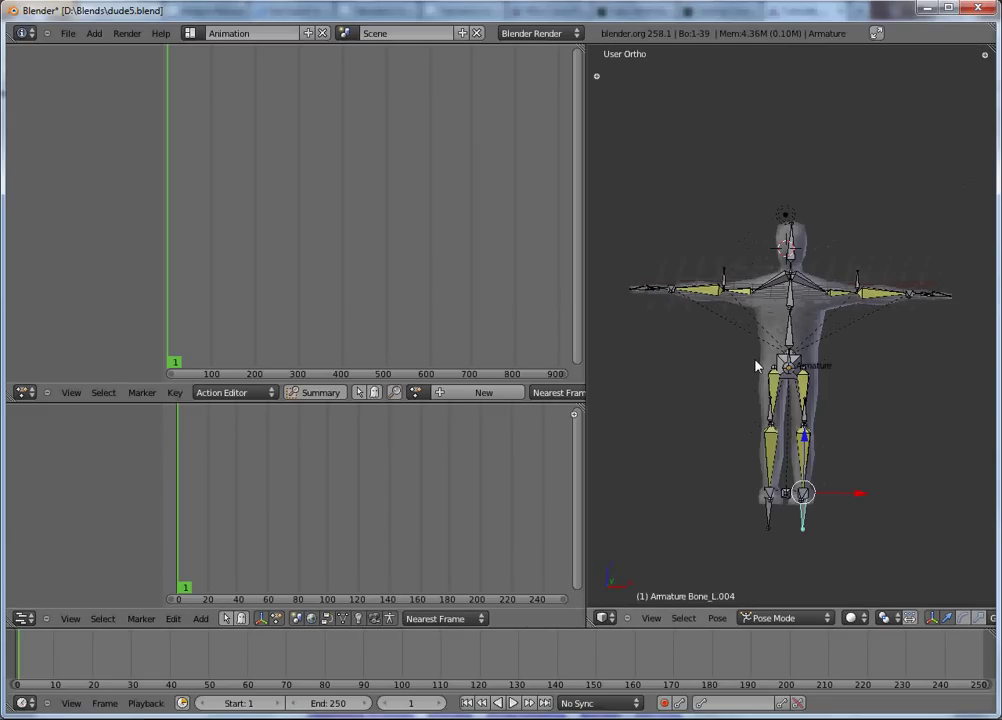
key(KP_1)
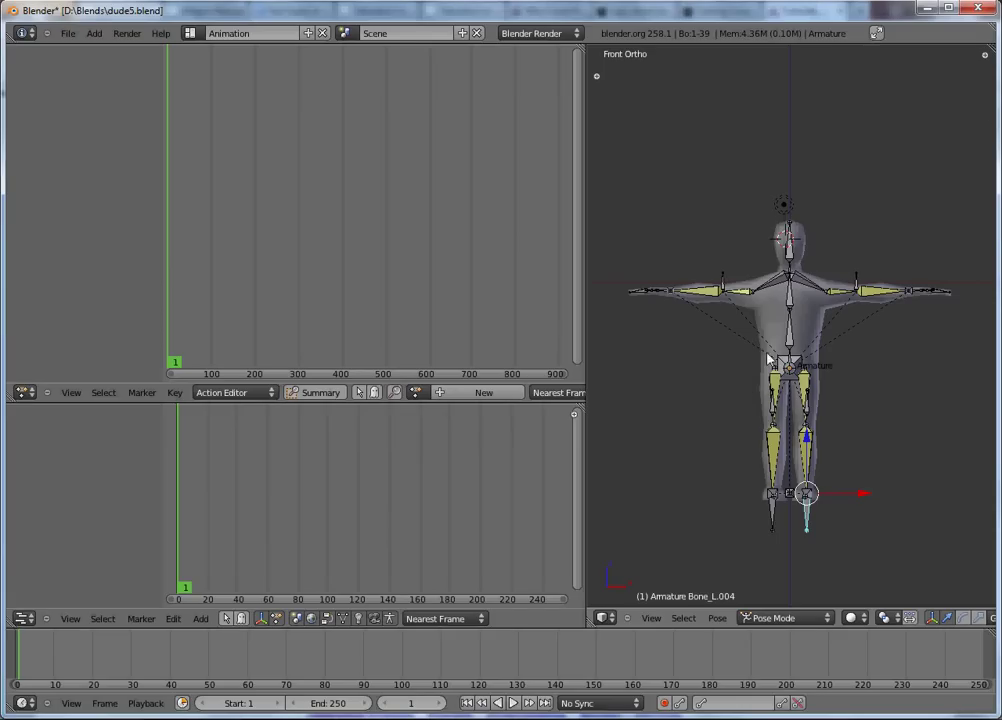
Step: Orbit around the figure and settle on the right-side view with numpad 3
middle_drag(744, 387, 774, 333)
middle_drag(778, 248, 767, 383)
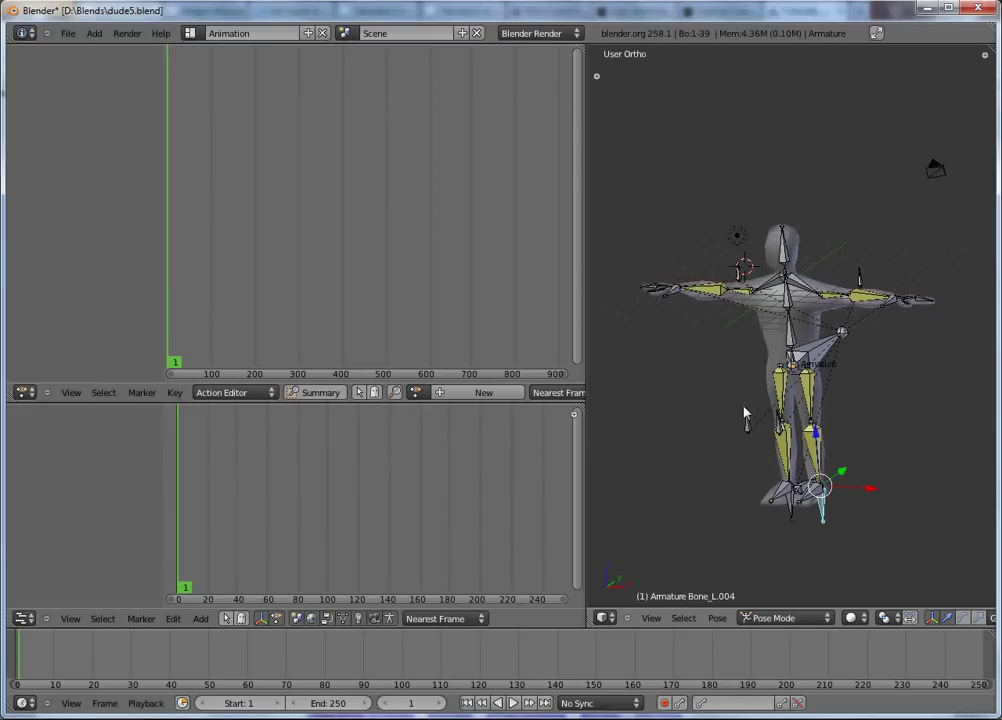
key(KP_8)
key(KP_4)
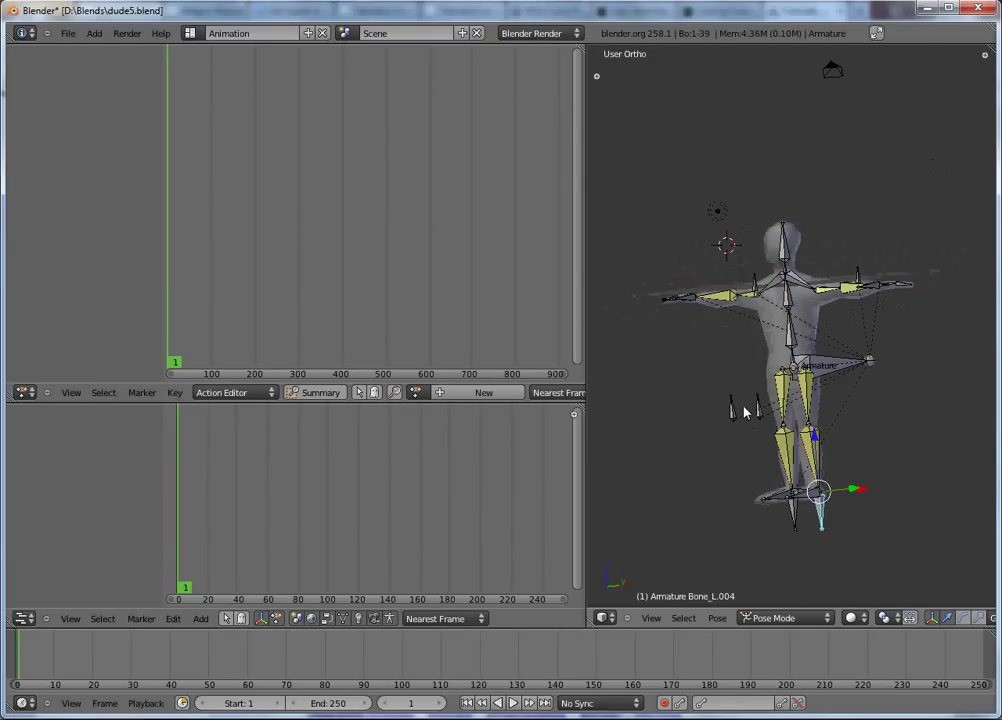
key(KP_3)
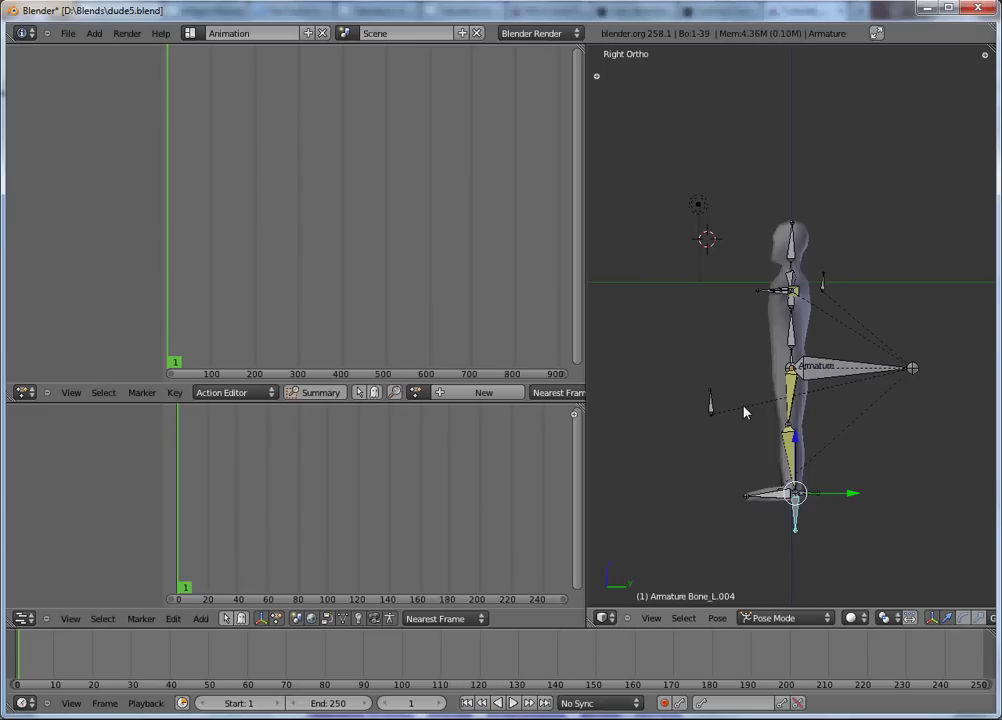
Step: Add a new action in the Action Editor and name it Leg_Walk
click(454, 396)
click(490, 393)
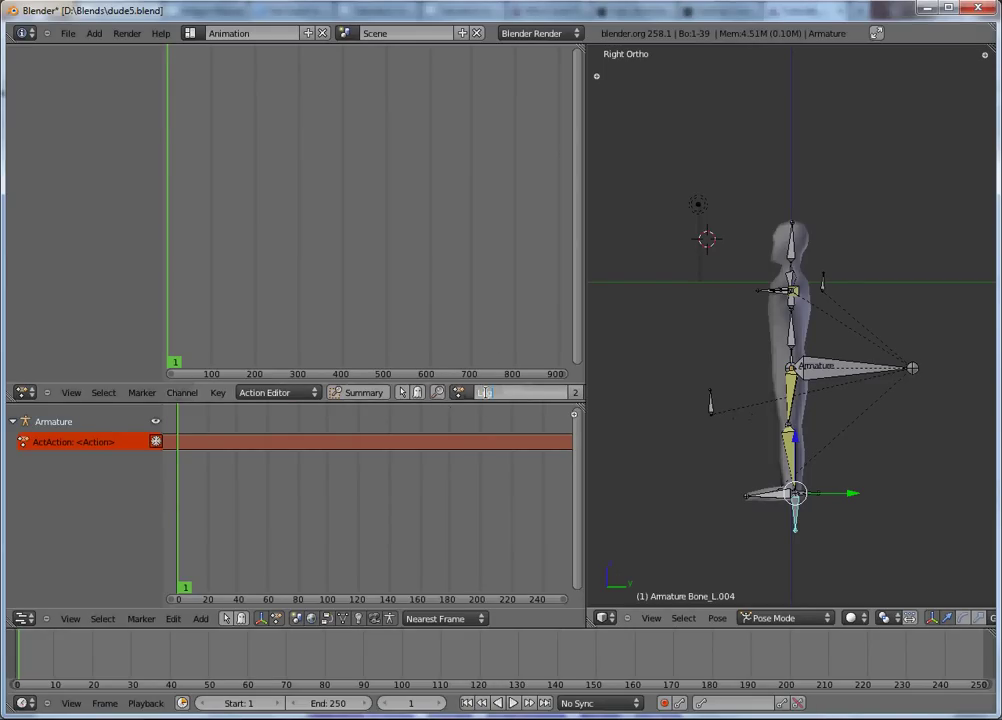
text(Bl)
text(g_Walking)
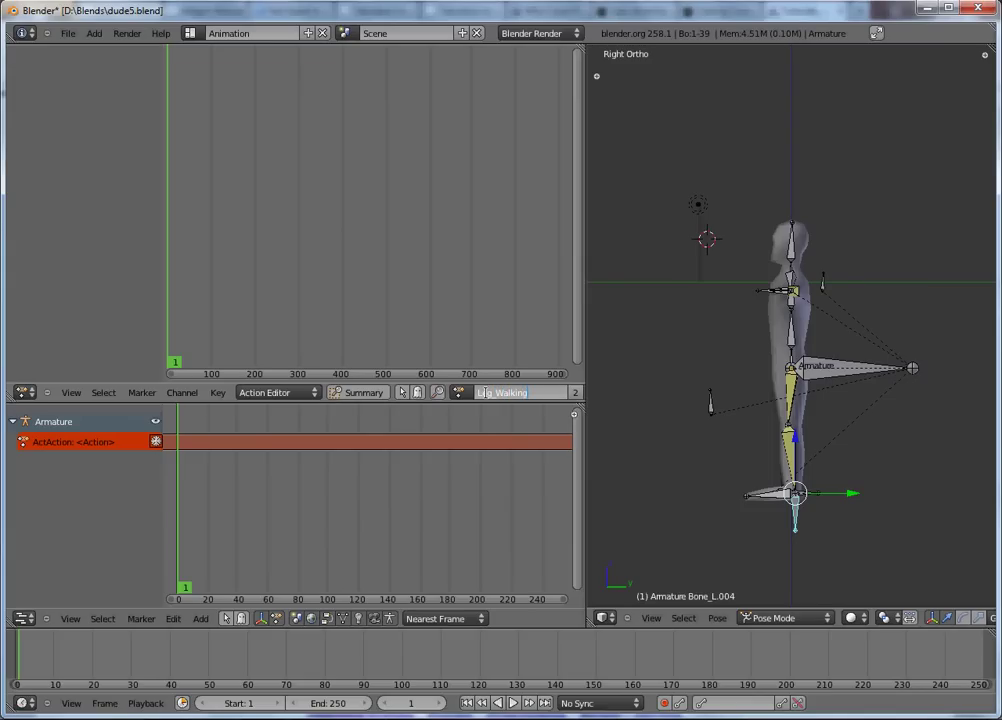
key(BackSpace)
key(BackSpace)
key(BackSpace)
key(Return)
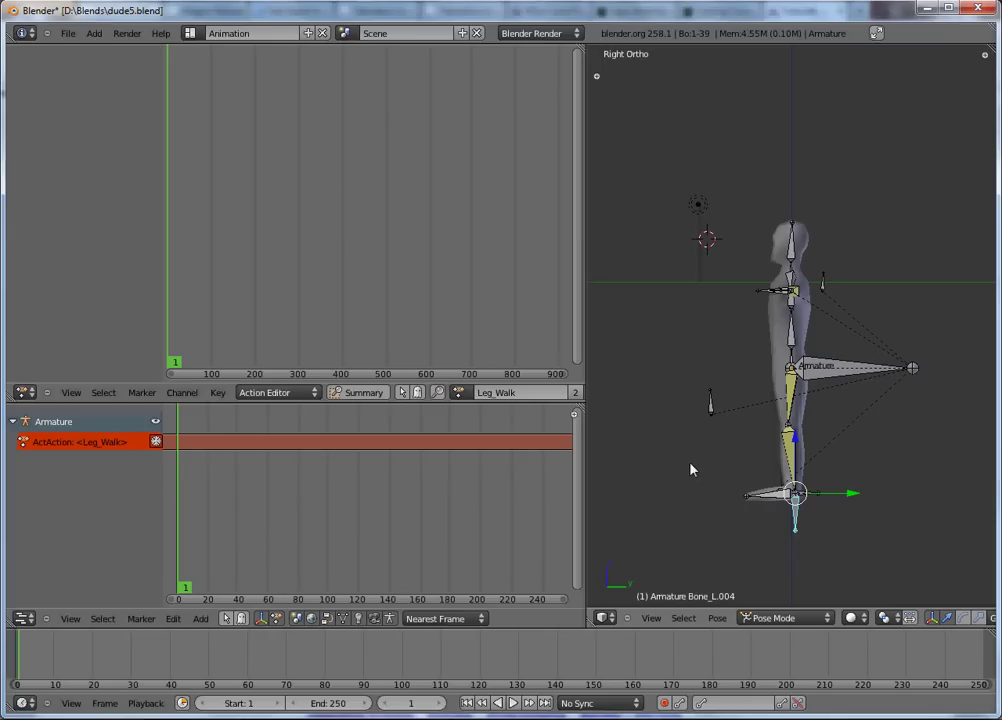
shift+middle_drag(716, 436, 780, 423)
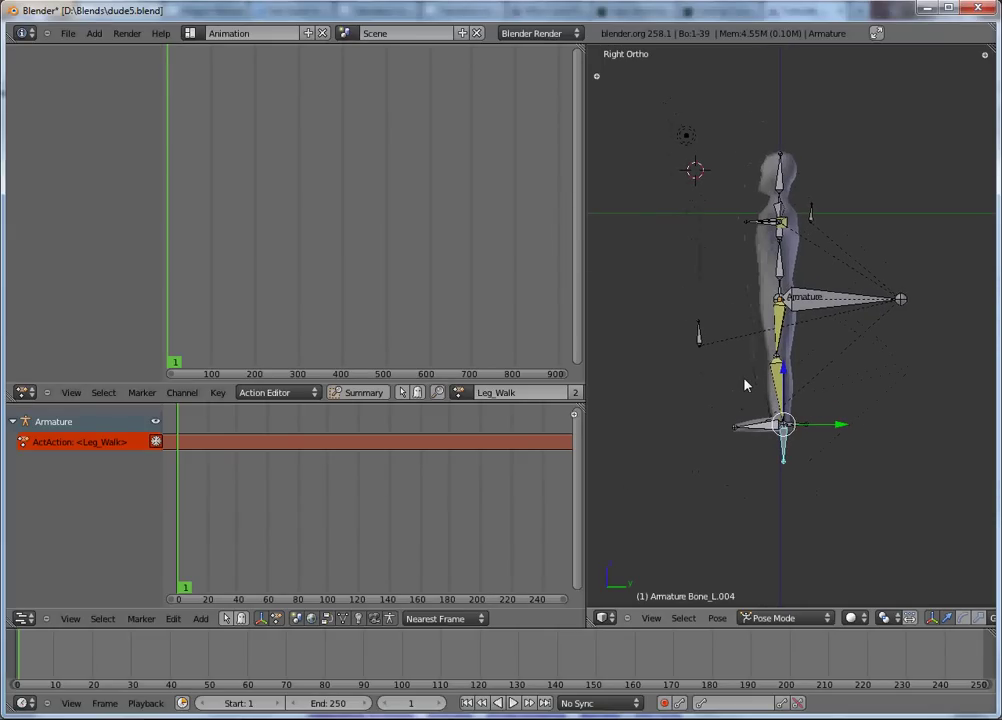
Step: Add a cube and scale it into a wide flat slab, keeping its height locked with Shift+Z
key(shift+a)
mouse_move(750, 381)
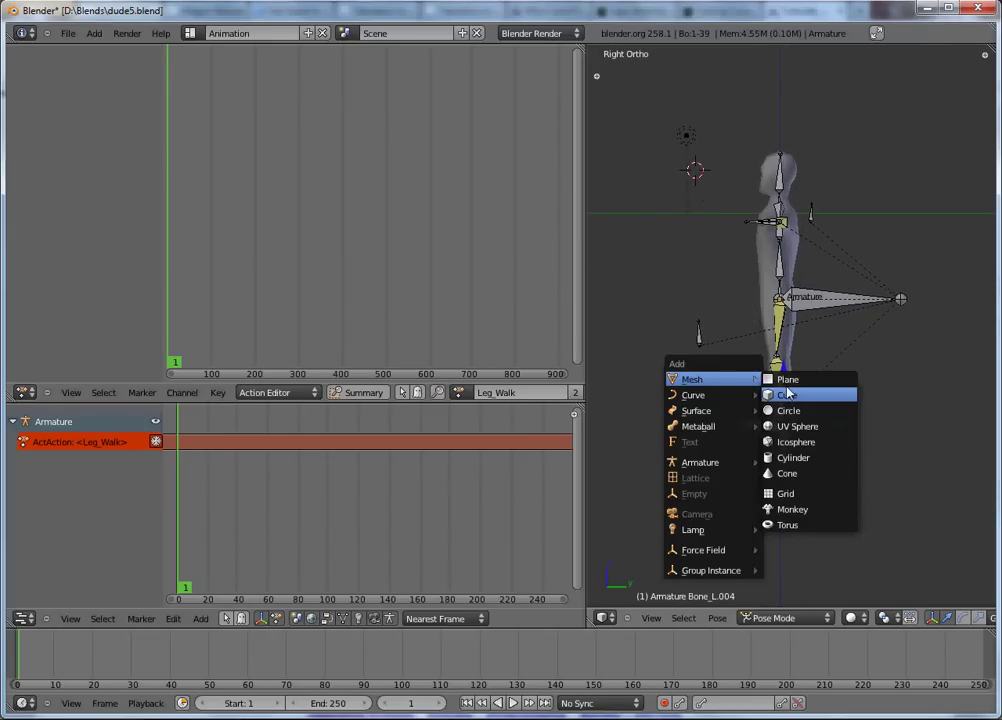
click(793, 394)
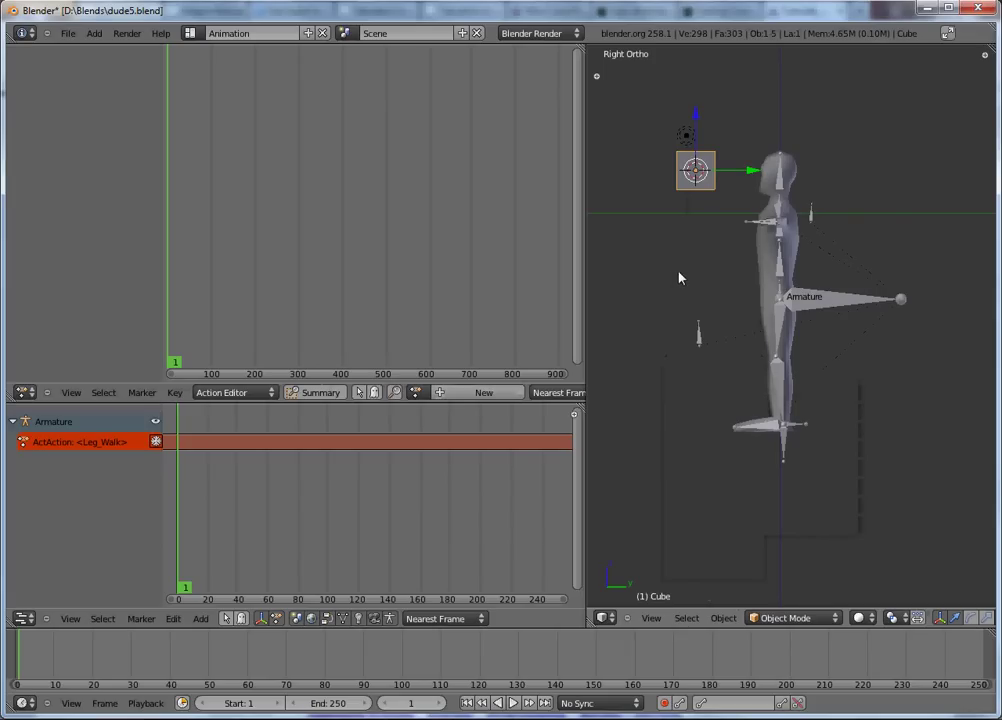
key(s)
click(727, 326)
key(s)
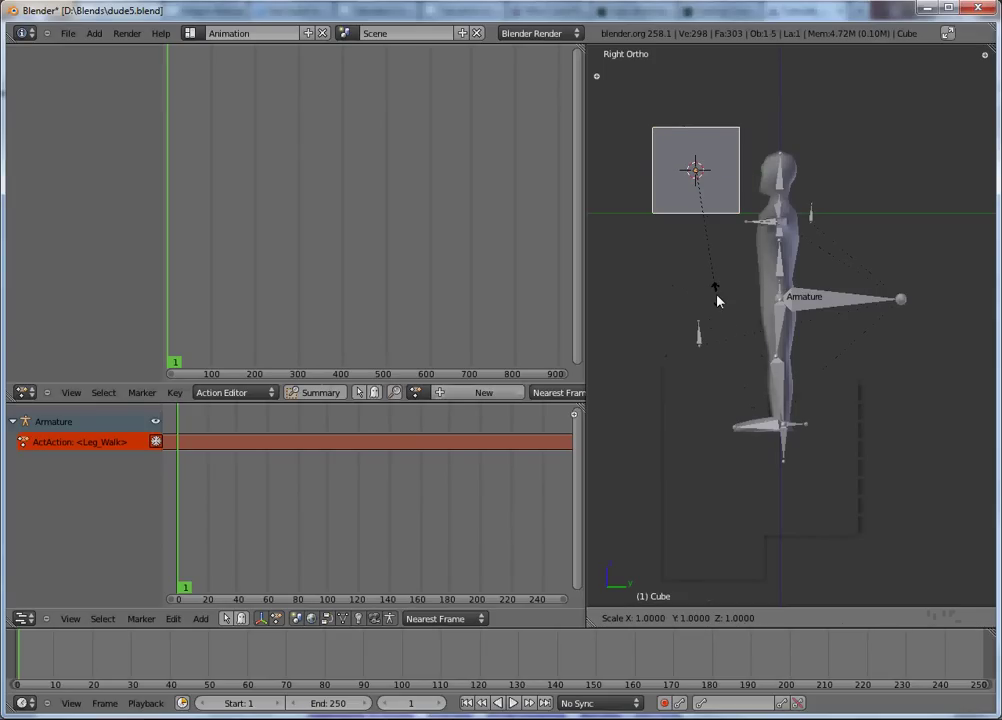
key(shift+z)
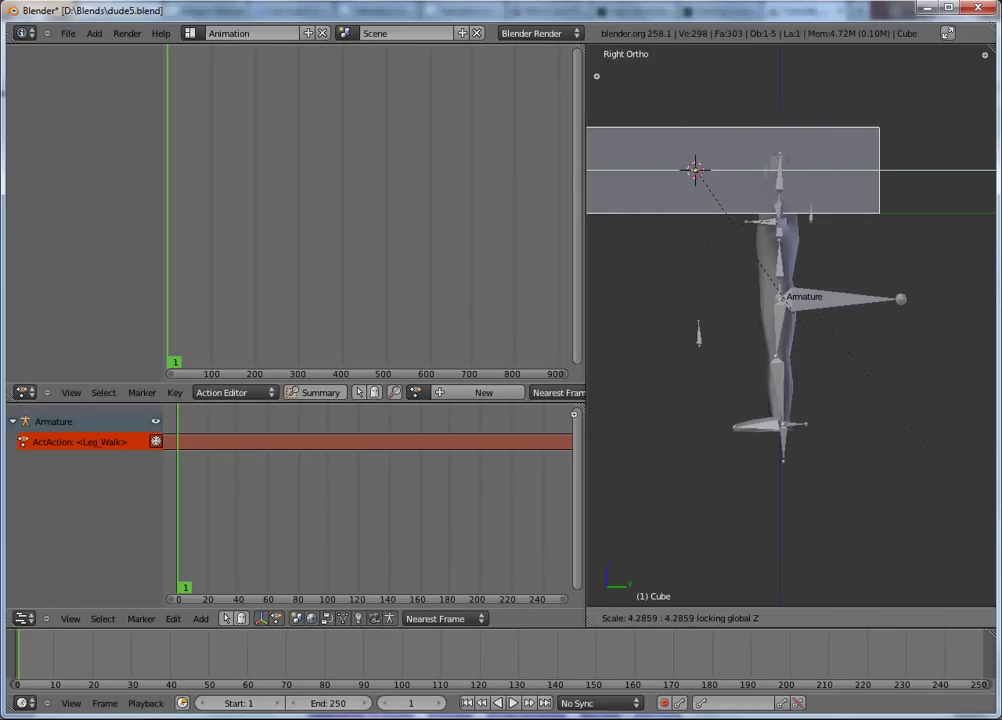
click(705, 232)
key(s)
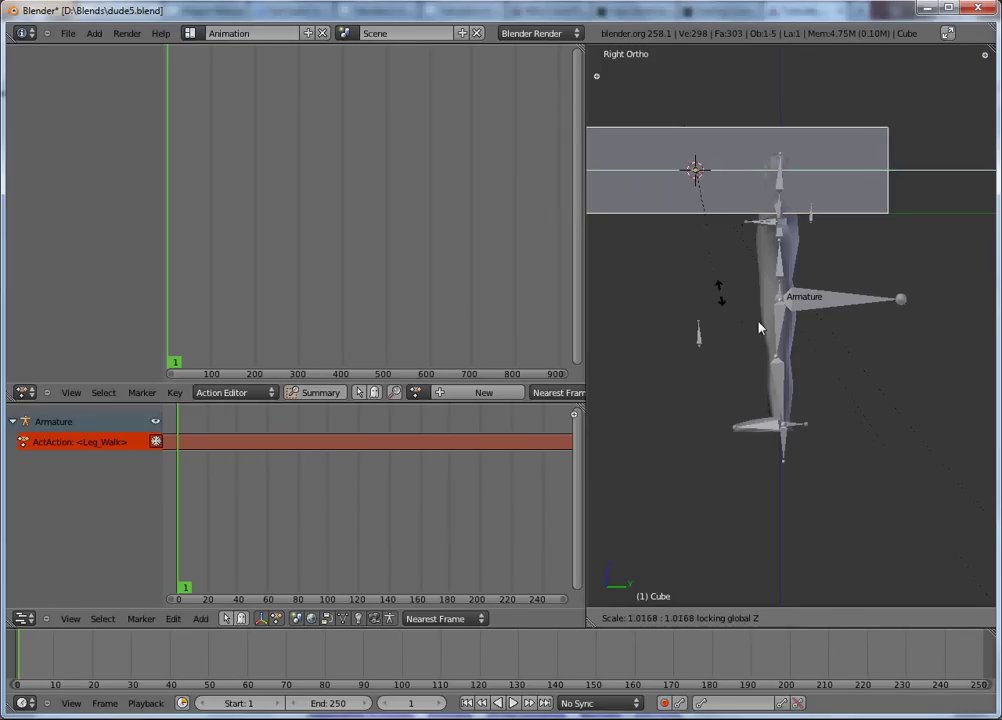
click(812, 372)
Step: Move the slab down beneath the figure's feet
key(g)
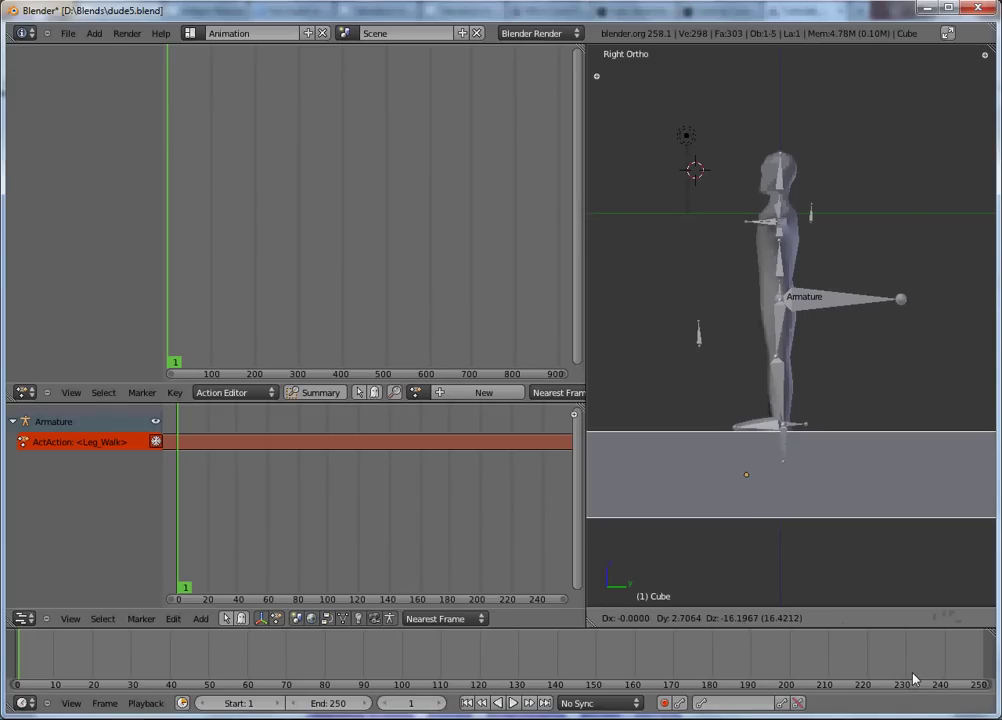
click(912, 679)
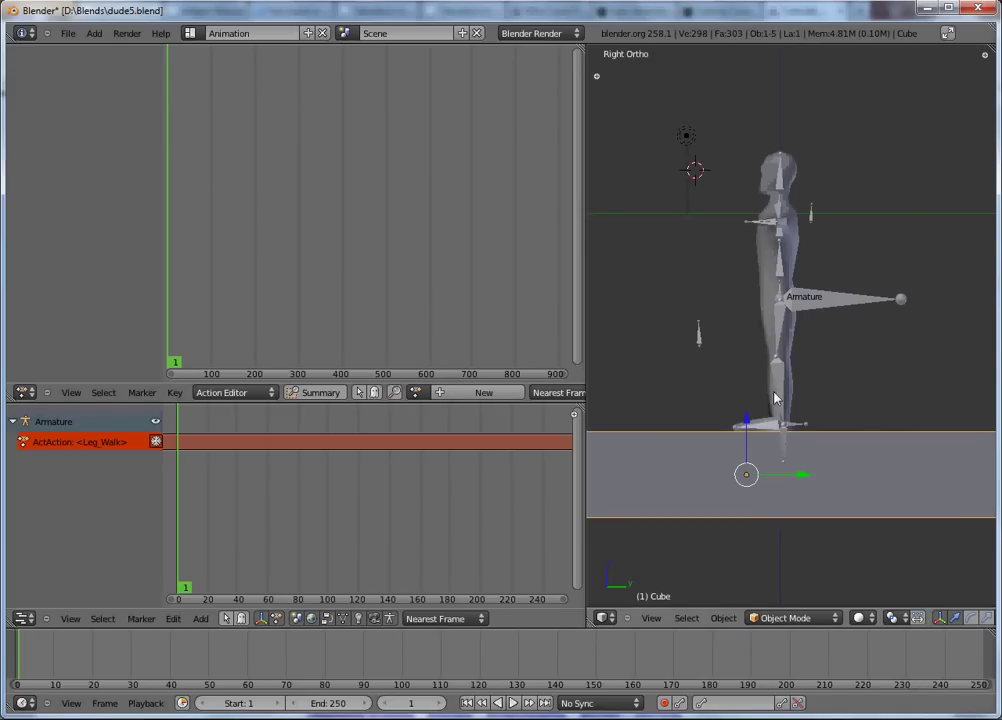
drag(795, 476, 798, 478)
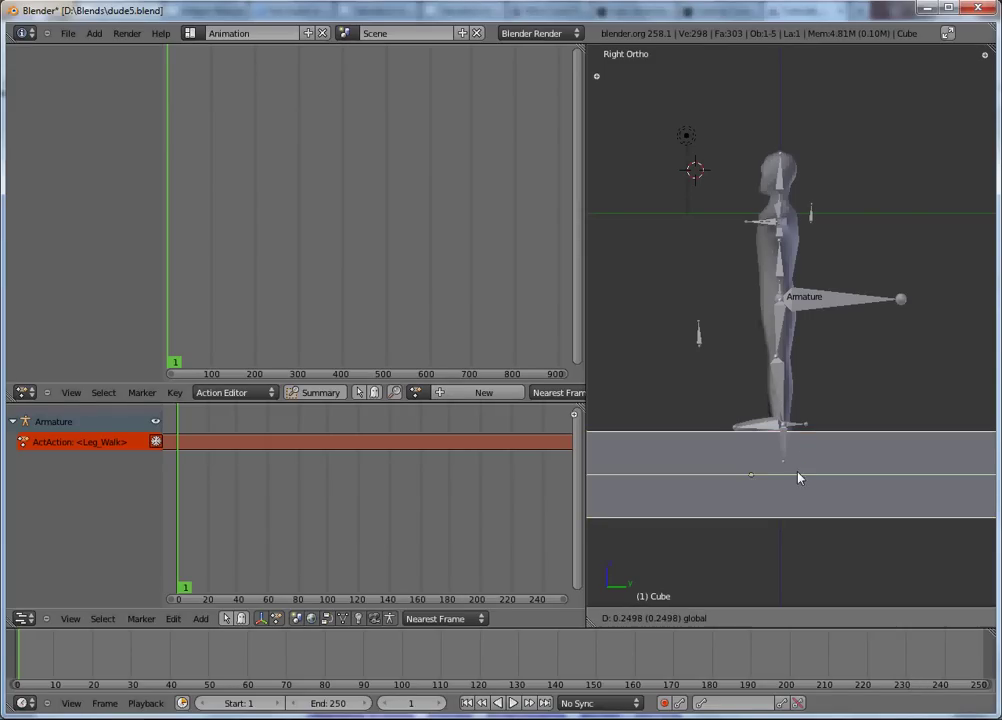
click(822, 478)
right_click(785, 410)
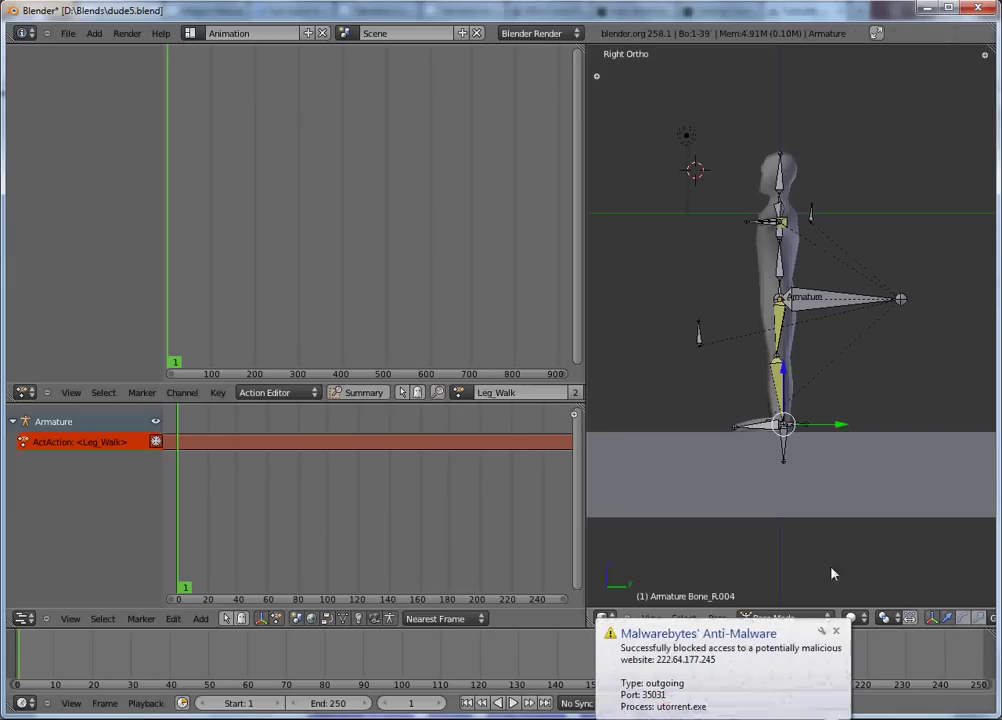
Step: Dismiss the antivirus notice, then move the left foot back and the right foot forward
click(837, 632)
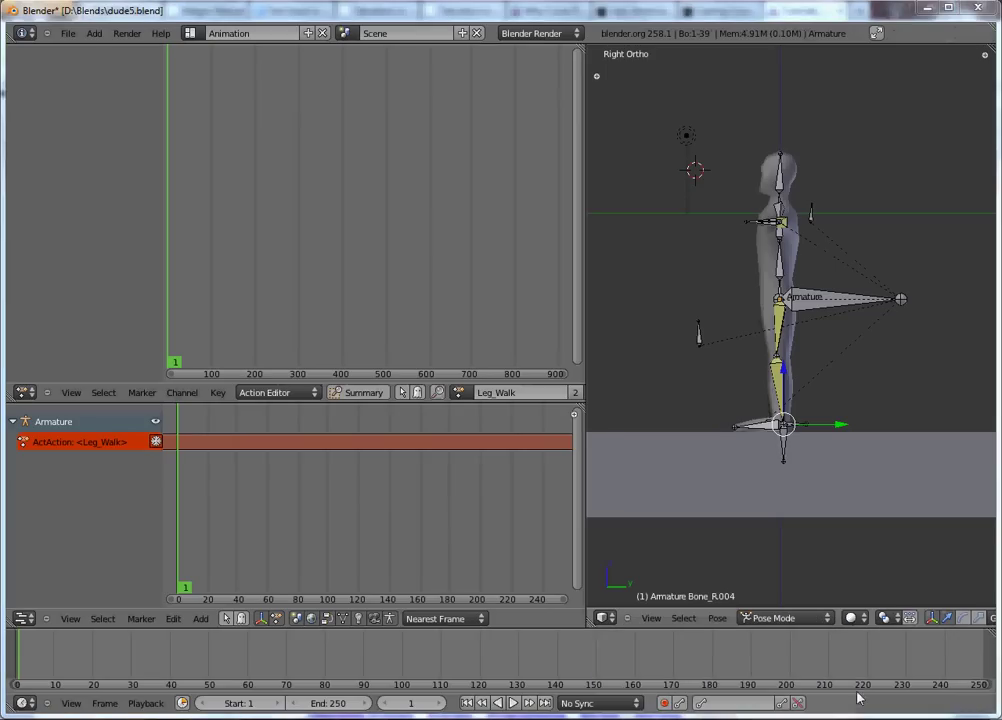
right_click(785, 450)
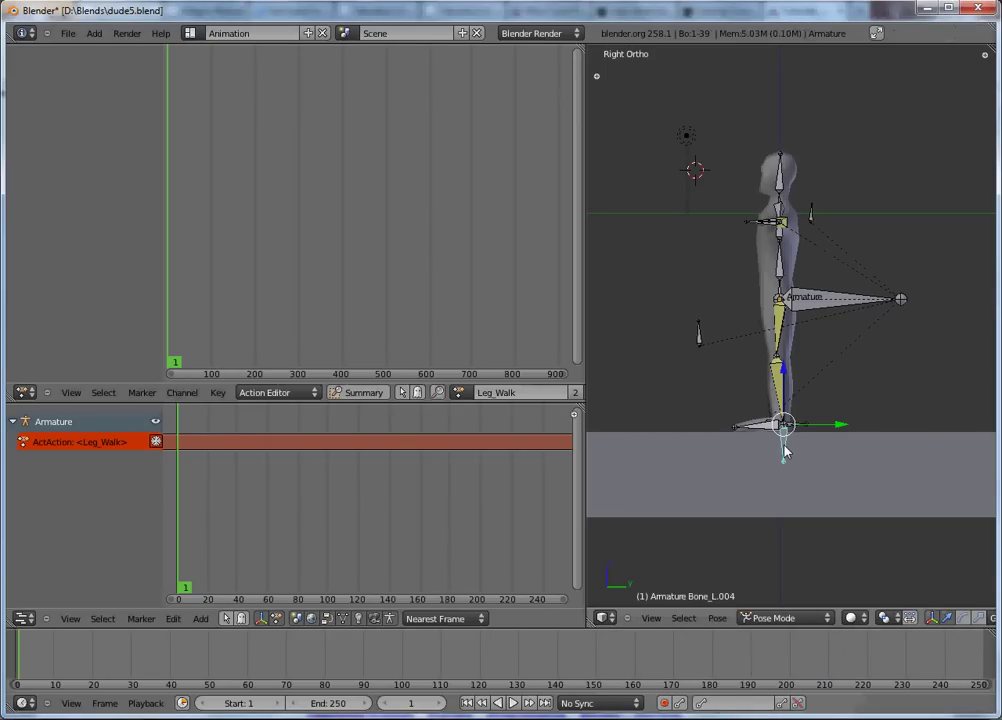
key(g)
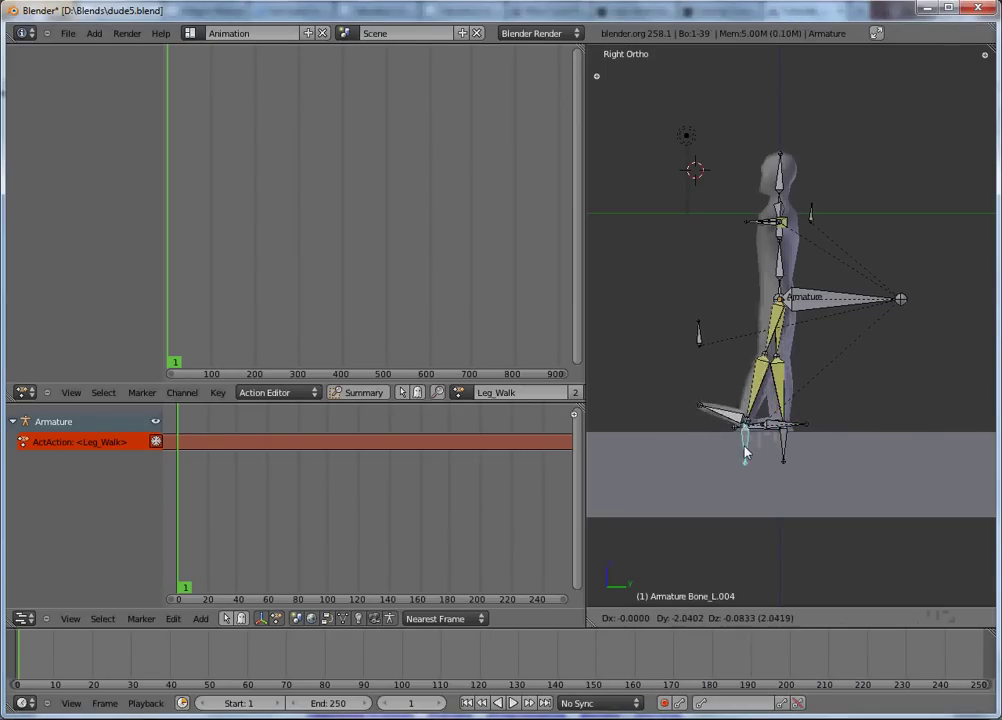
click(707, 422)
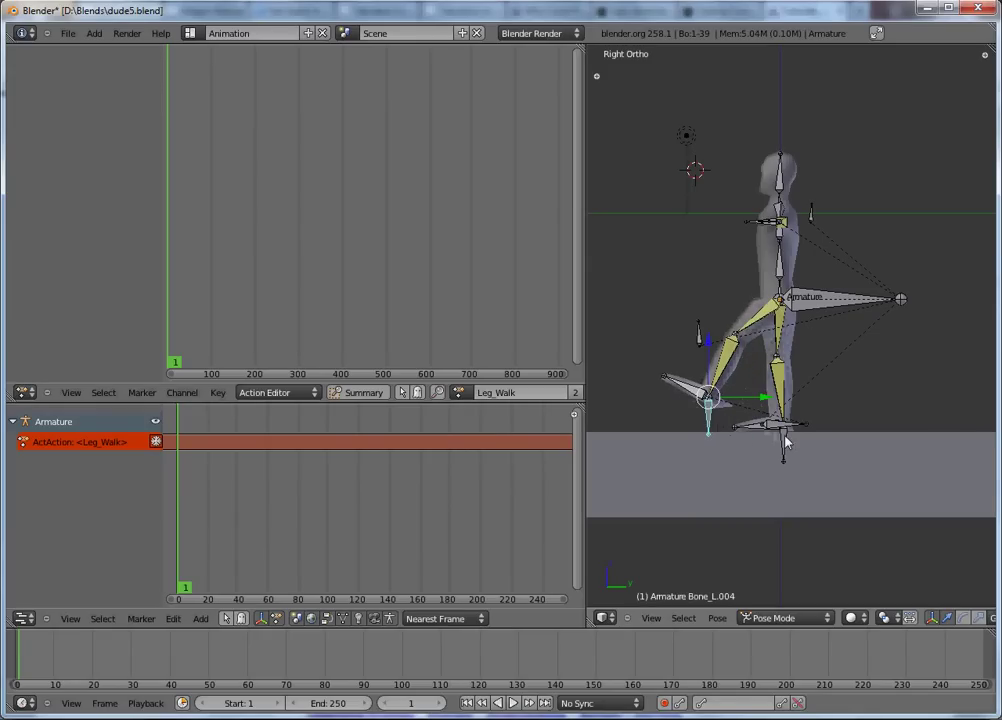
right_click(784, 446)
key(g)
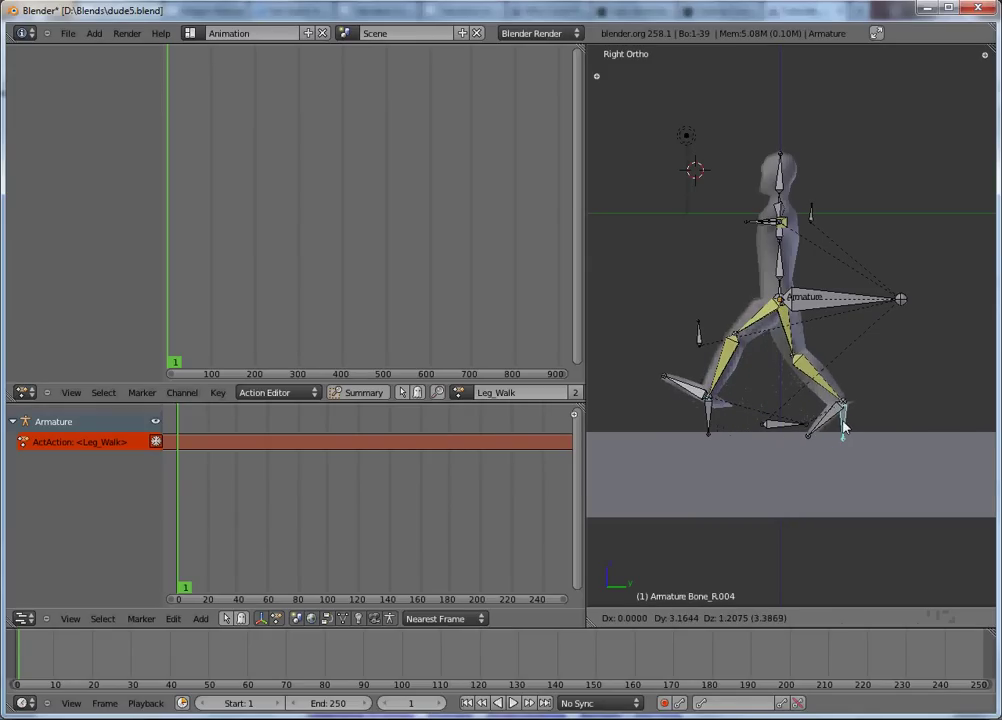
click(846, 414)
Step: Rotate the right leg bone Bone_R.003 and readjust the right foot
right_click(834, 428)
key(r)
click(841, 409)
right_click(845, 416)
key(g)
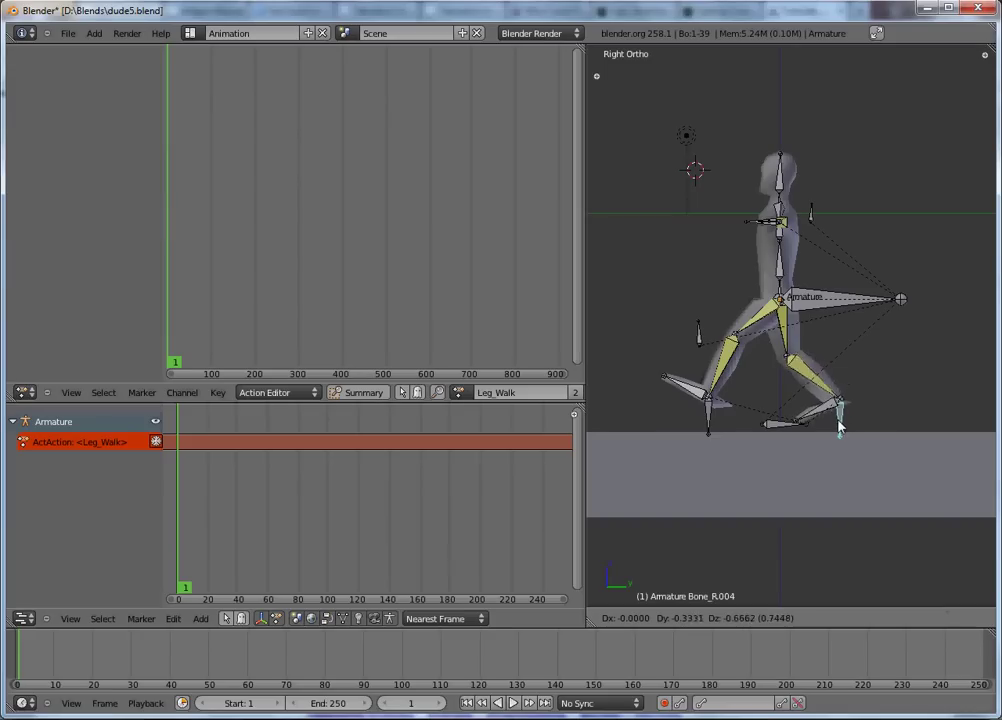
click(838, 433)
Step: Select the floor slab and start moving it vertically along Z
right_click(793, 435)
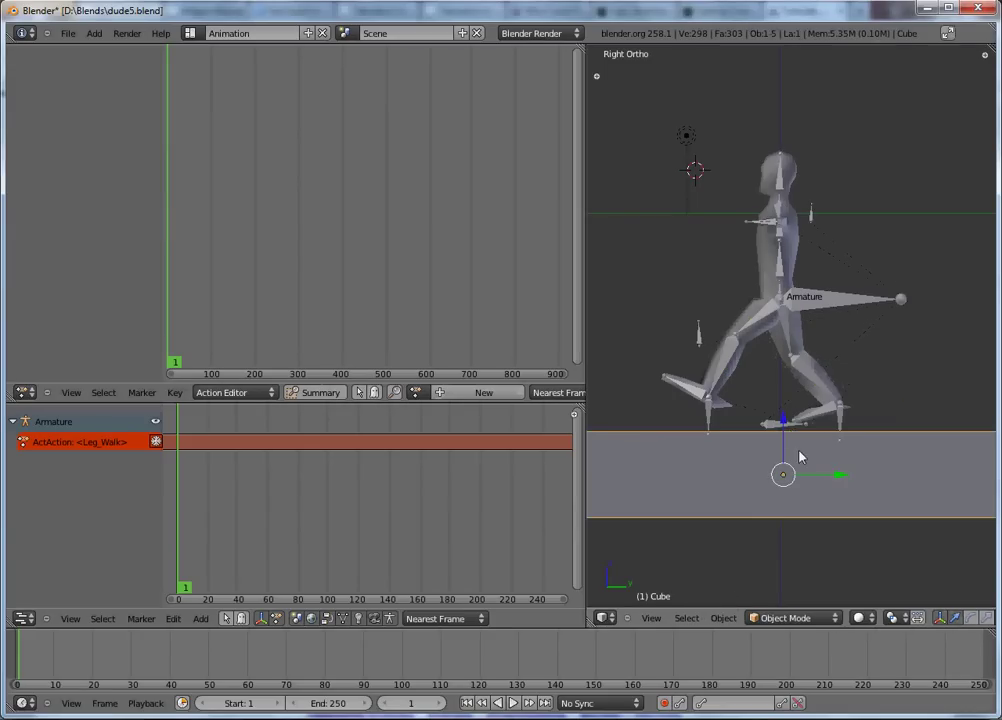
key(g)
key(z)
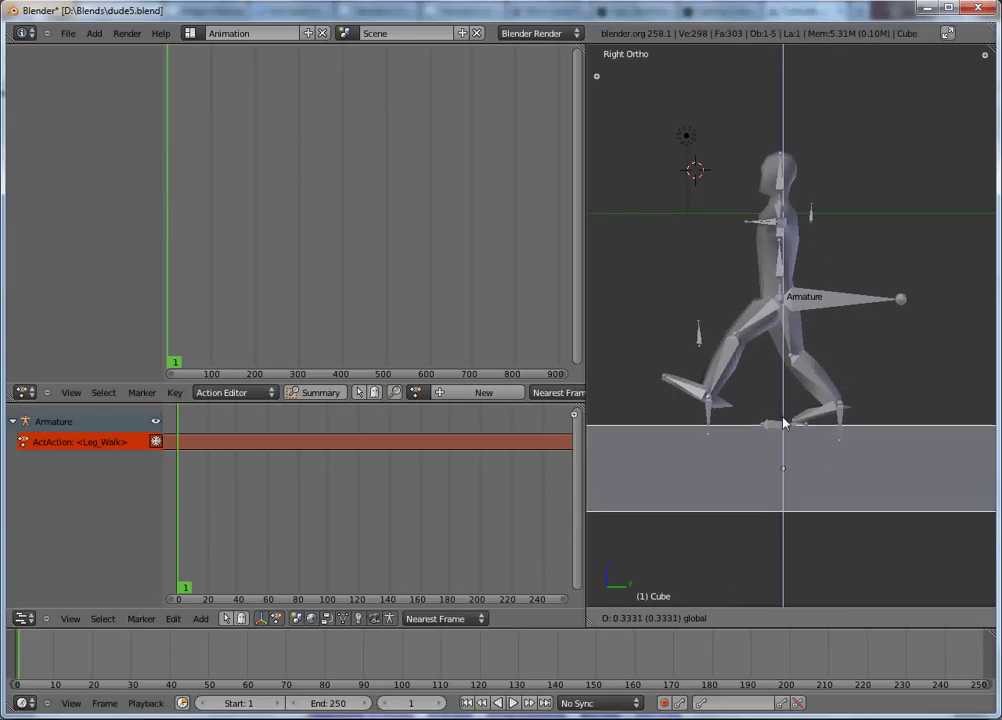
Step: Confirm the raised floor and lower the Master bone slightly along Z
click(784, 430)
right_click(828, 305)
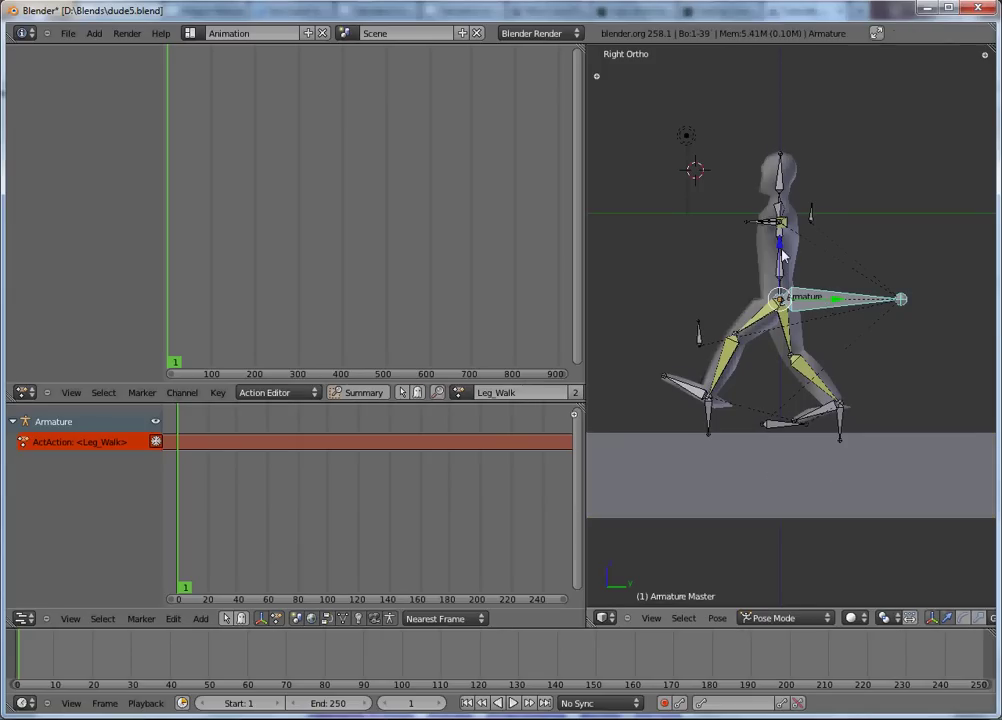
key(g)
key(z)
click(822, 340)
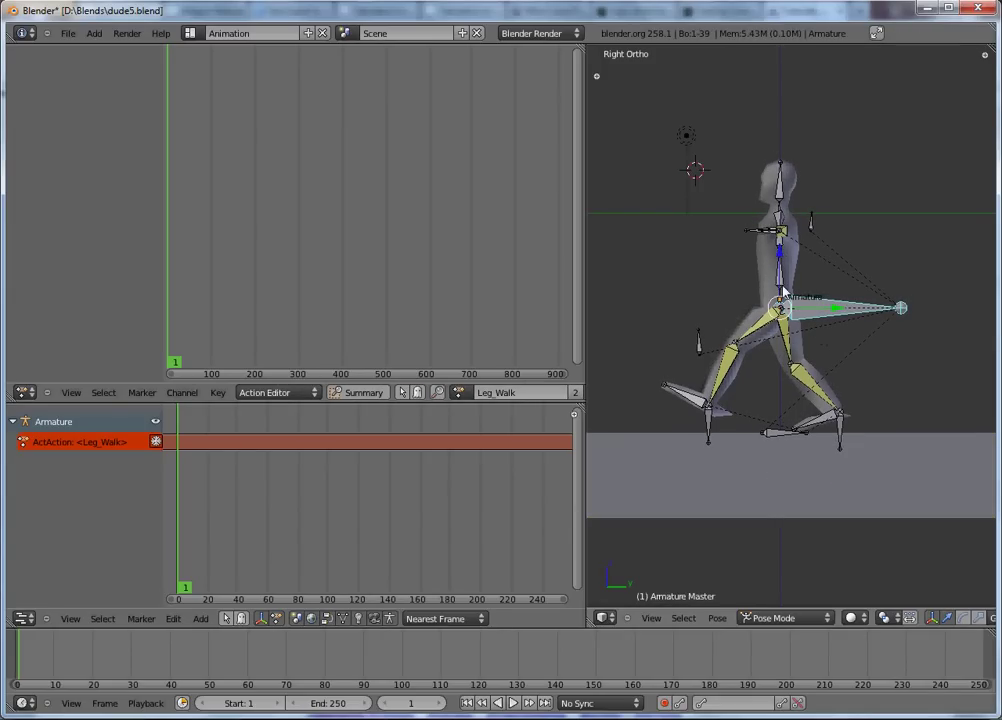
Step: Select the four foot bones plus Master and insert LocRot keyframes at frame 1
right_click(703, 401)
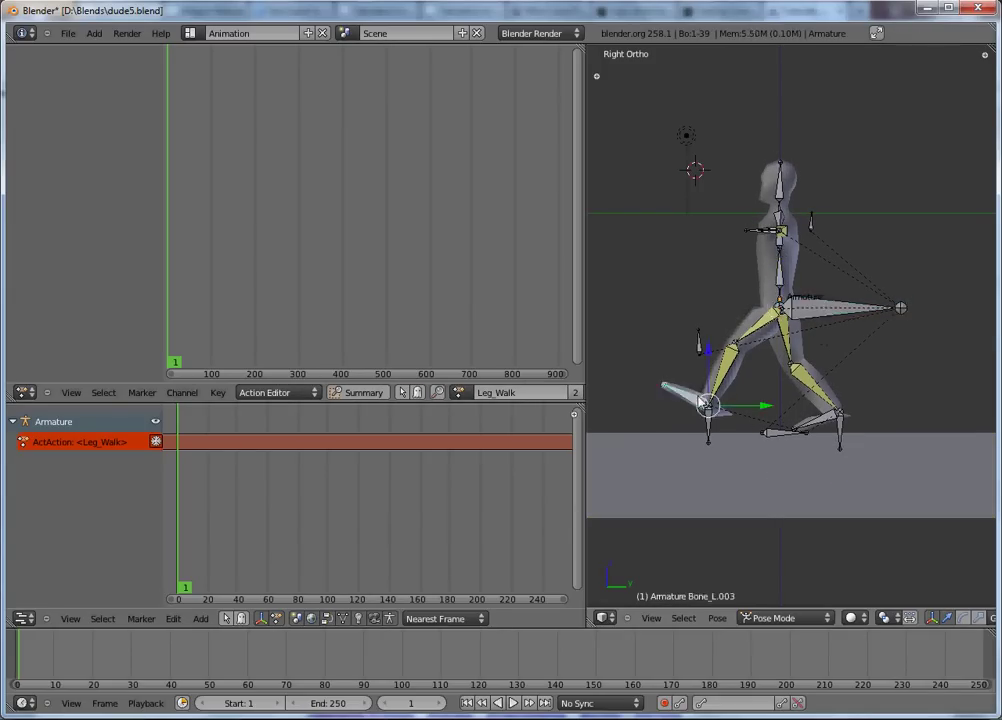
right_click(708, 428)
shift+right_click(712, 426)
shift+right_click(817, 425)
shift+right_click(840, 410)
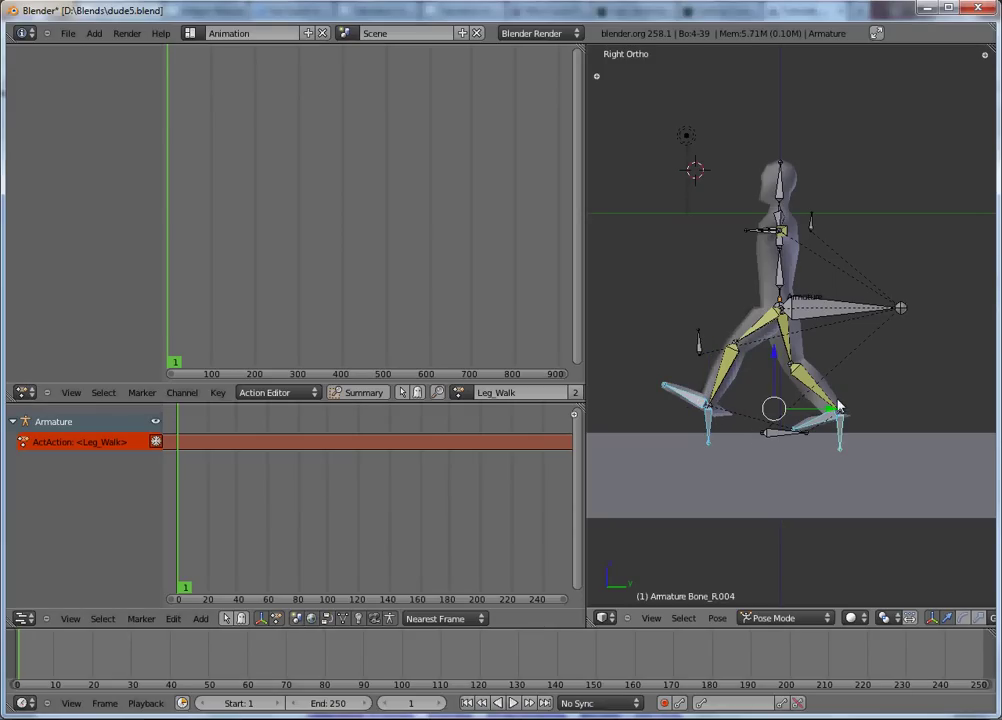
shift+right_click(828, 318)
key(i)
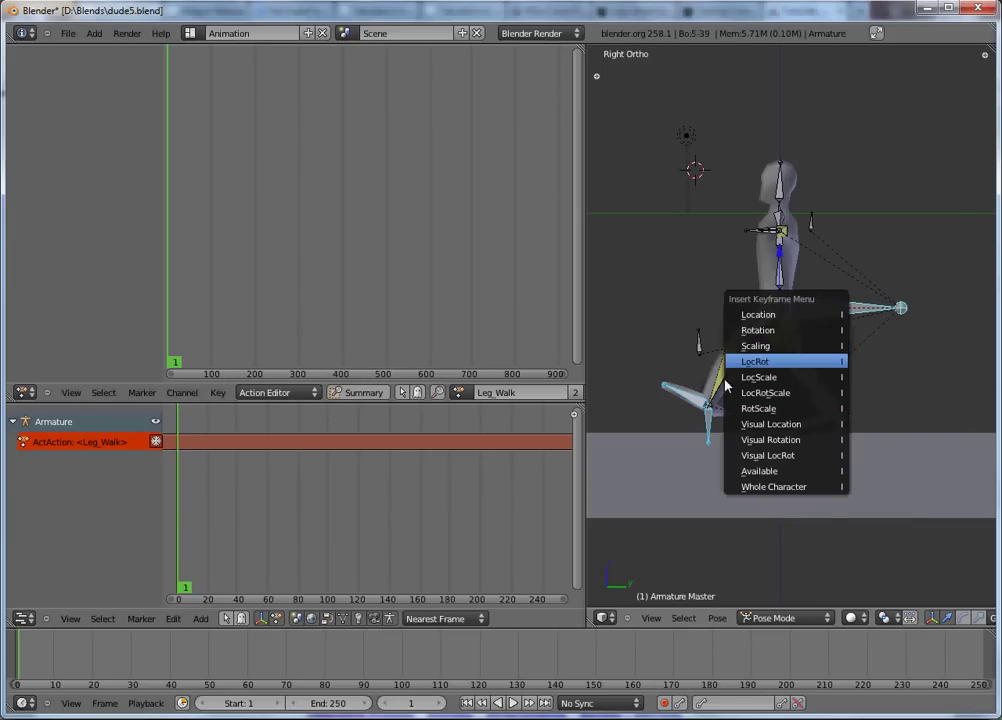
click(773, 364)
key(i)
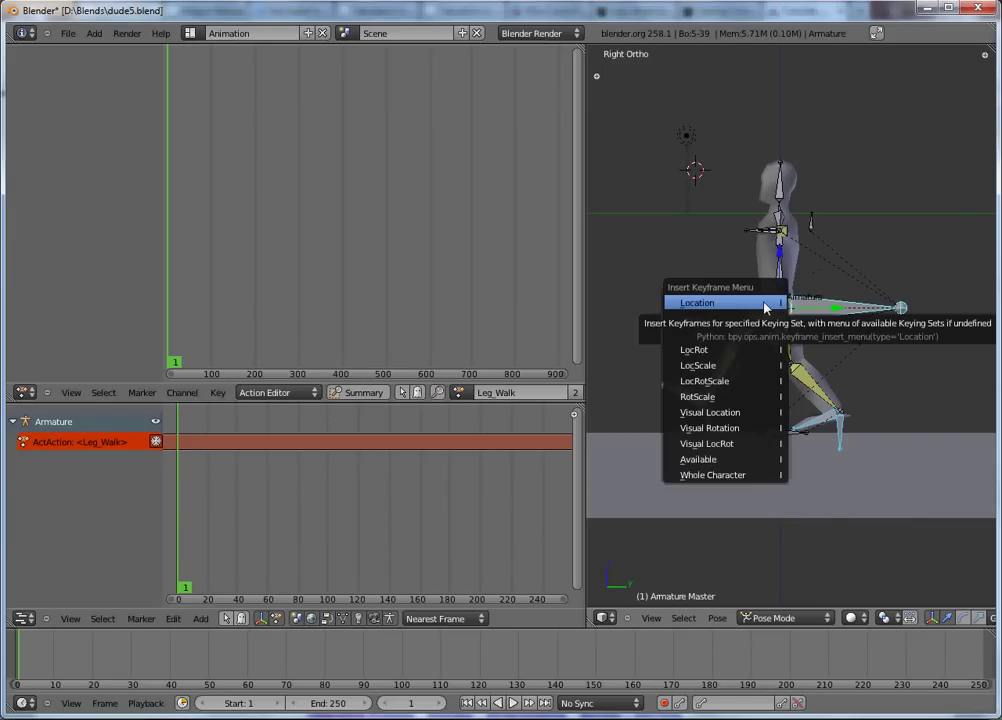
click(735, 350)
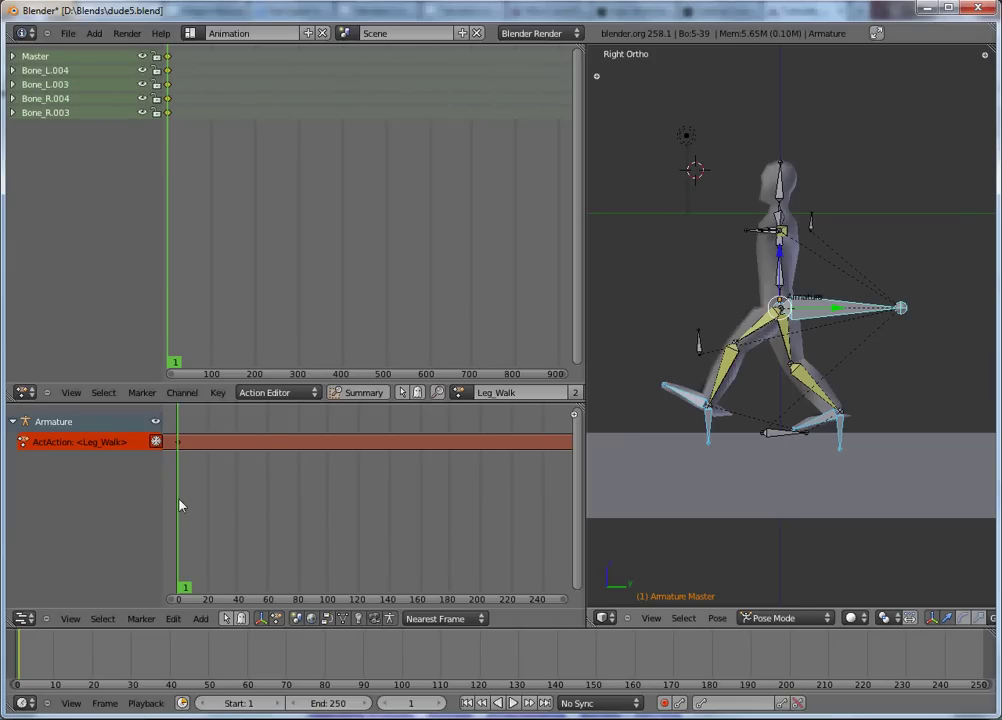
Step: At frame 15, reposition both feet and the Master bone
drag(183, 528, 201, 532)
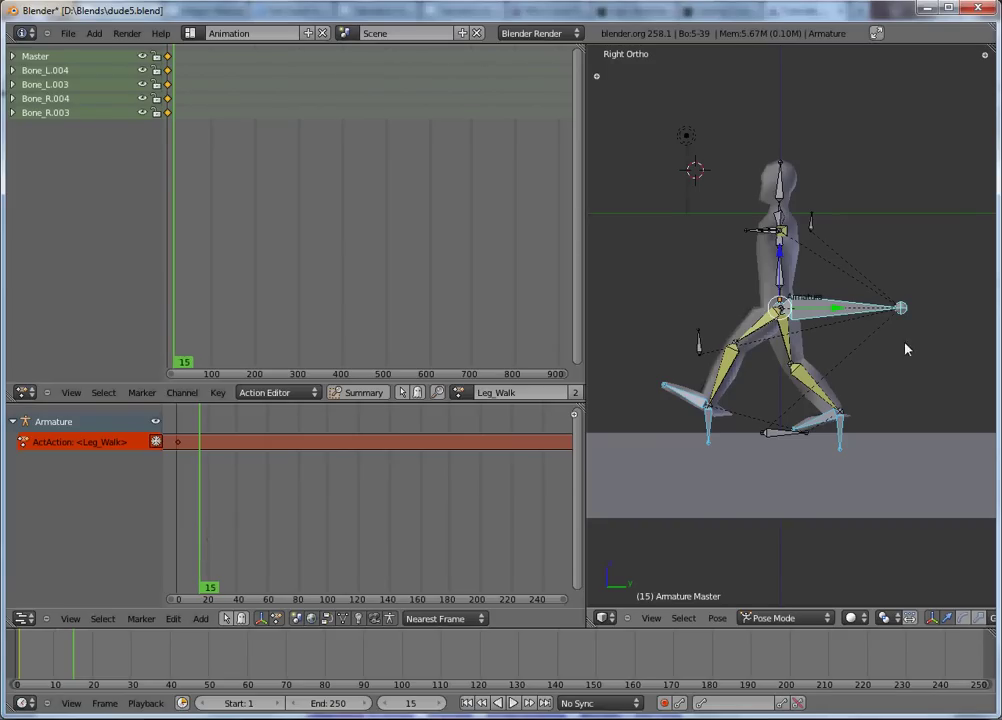
right_click(711, 428)
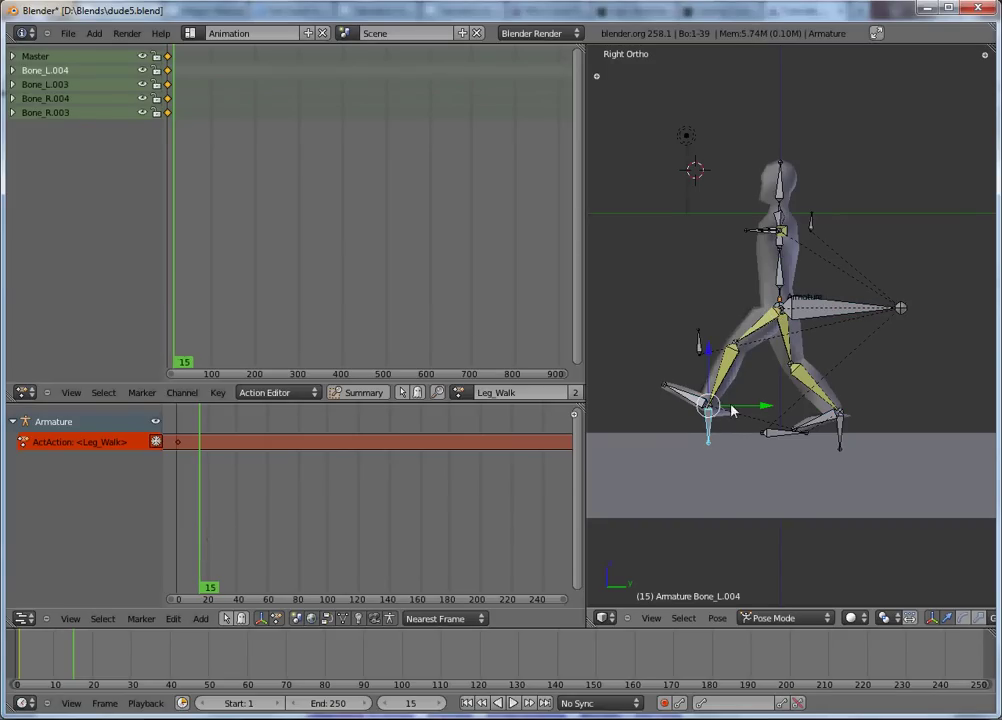
key(g)
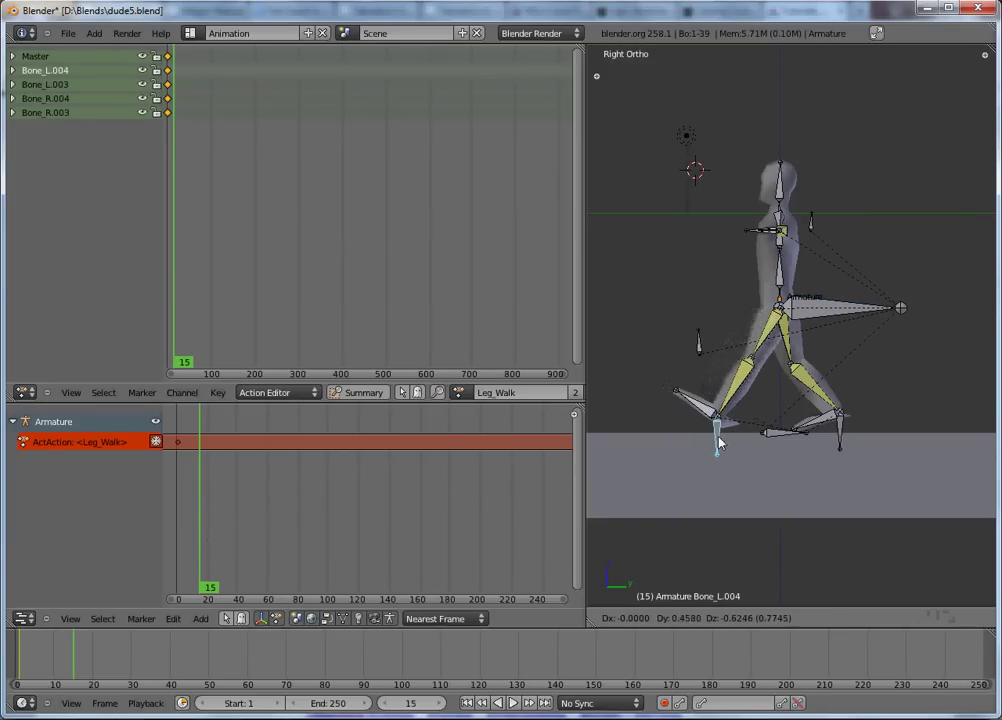
click(735, 445)
right_click(838, 440)
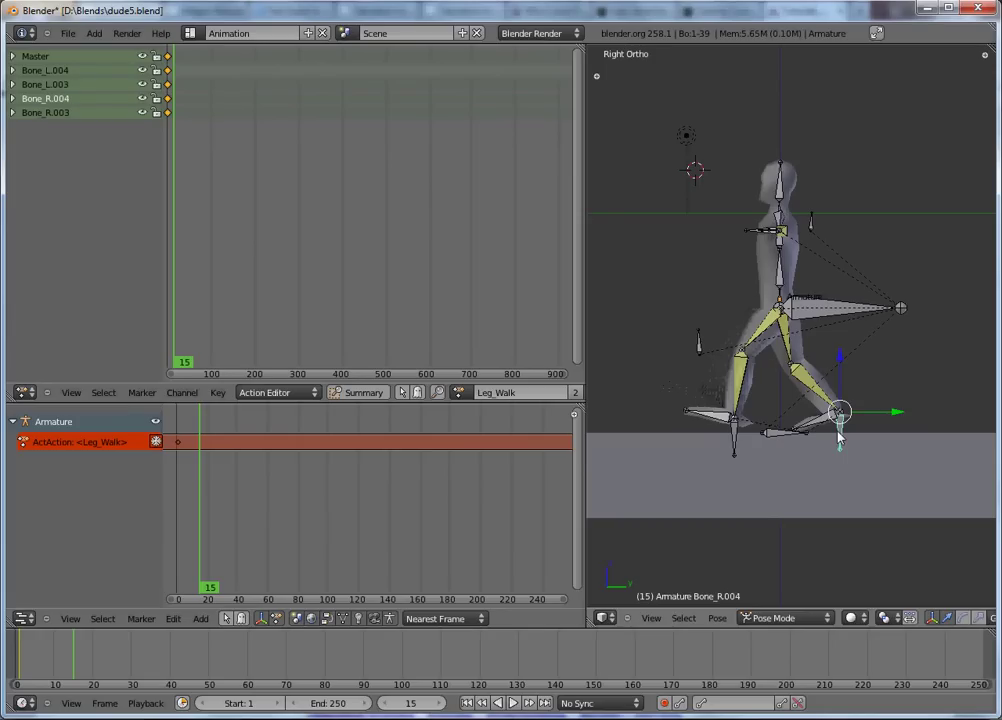
key(g)
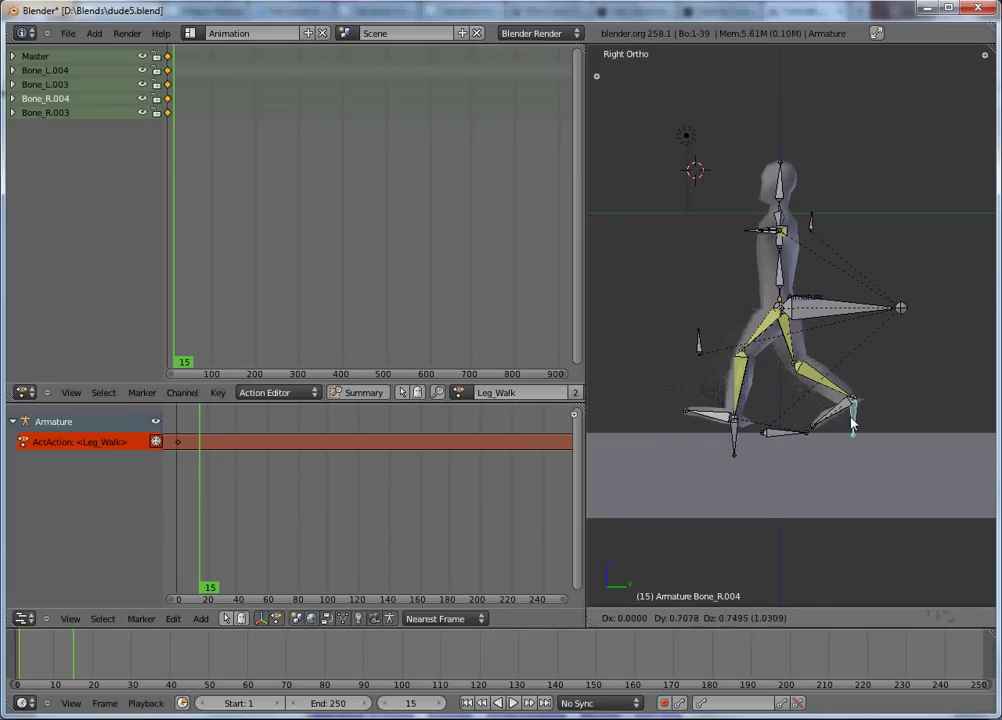
click(851, 410)
right_click(814, 310)
key(g)
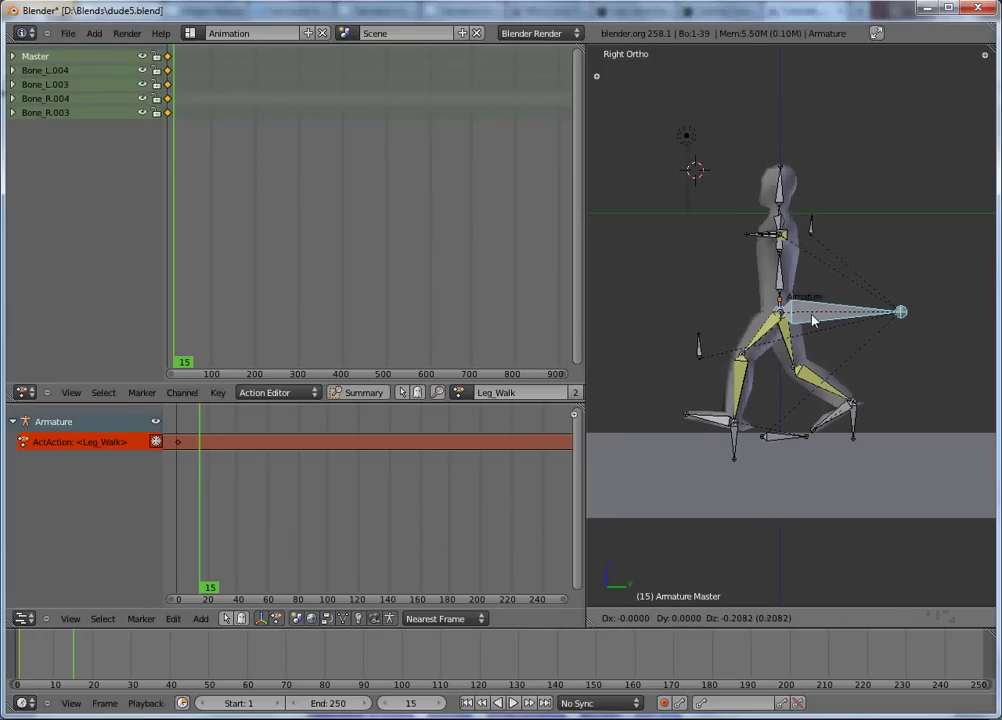
click(813, 321)
Step: Select both foot bones and Master and insert LocRot keyframes at frame 15
right_click(855, 425)
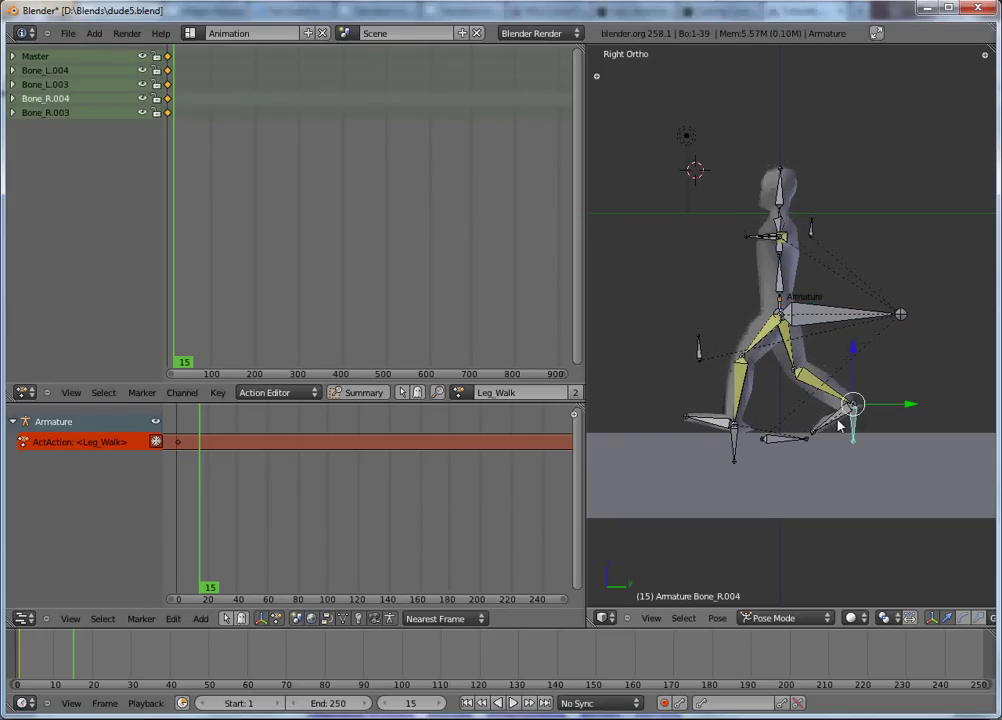
shift+right_click(726, 428)
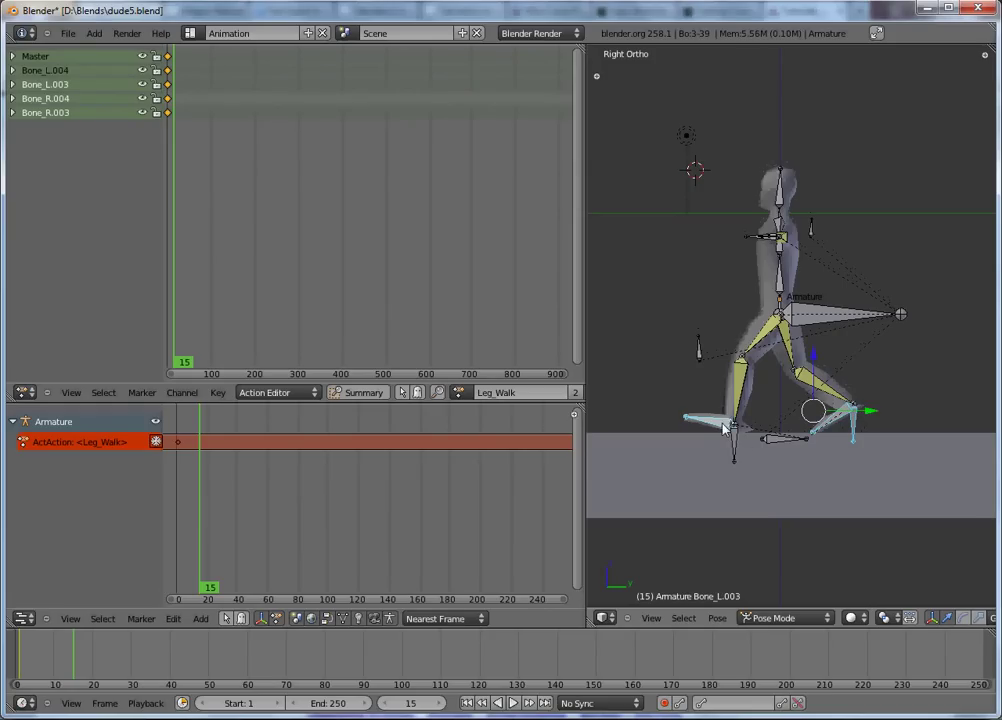
right_click(839, 318)
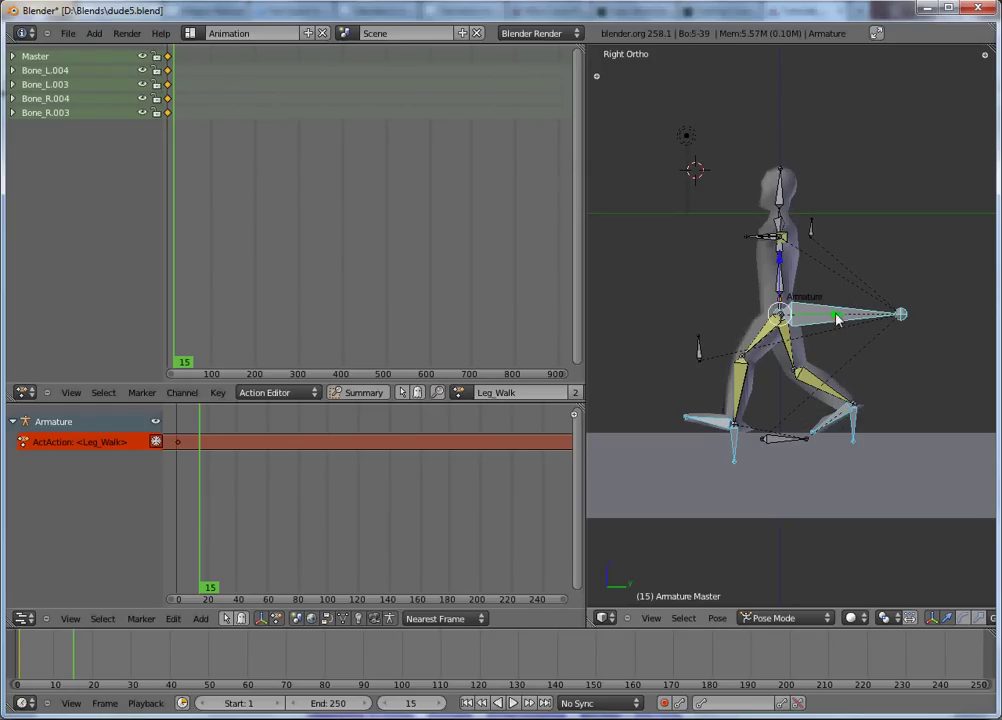
key(i)
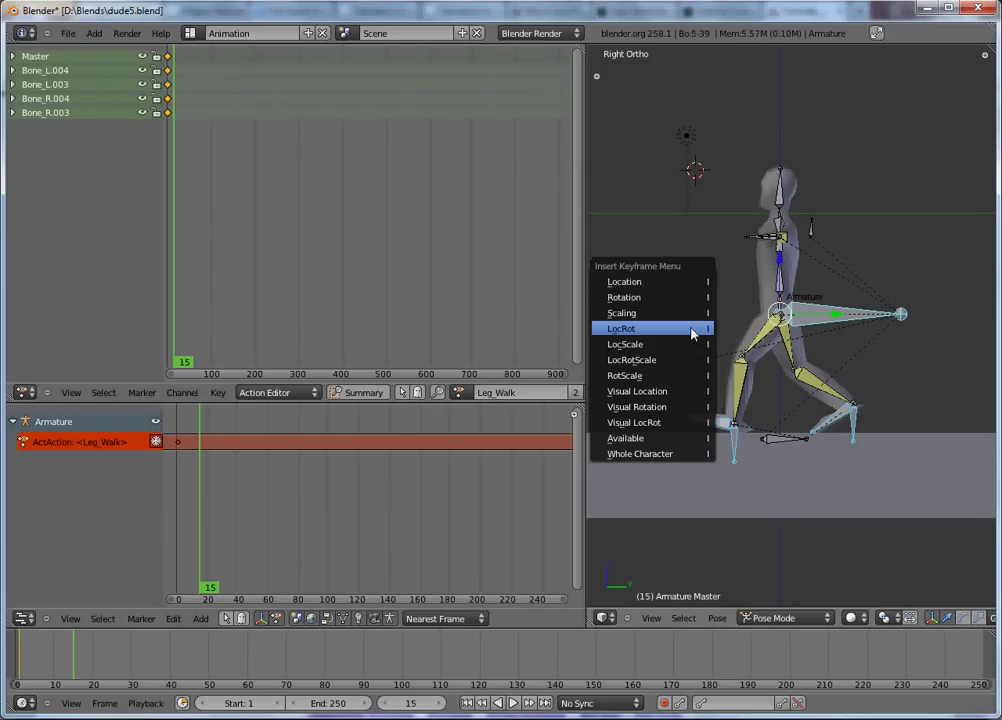
click(692, 335)
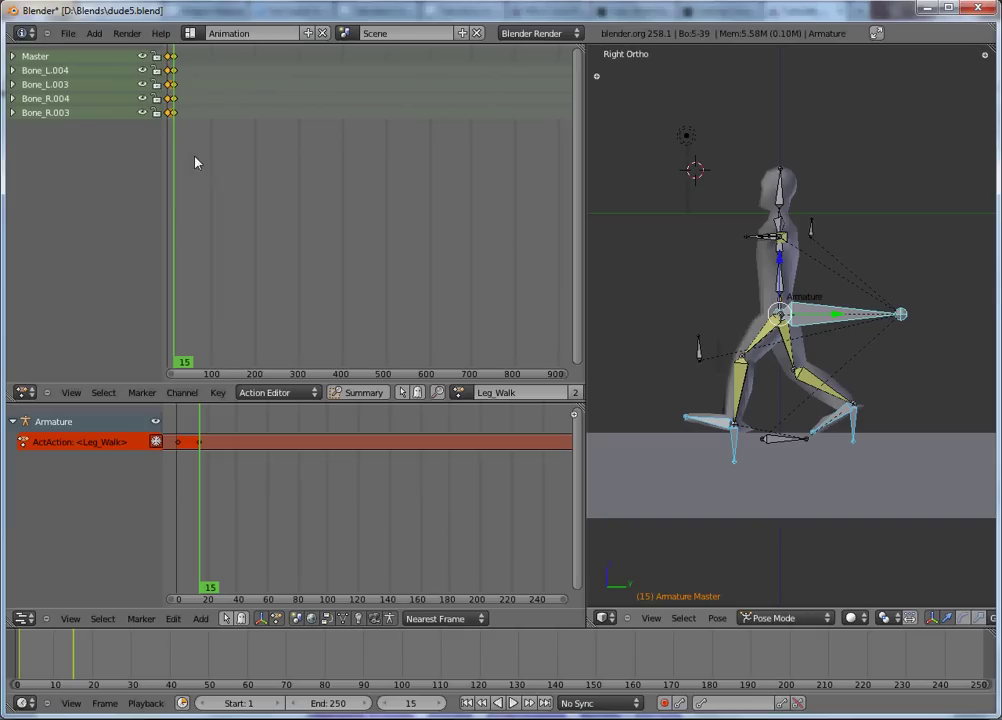
ctrl+middle_drag(208, 145, 452, 250)
ctrl+middle_drag(296, 184, 324, 184)
mouse_move(256, 213)
ctrl+middle_down()
mouse_move(418, 306)
mouse_move(338, 275)
mouse_move(363, 178)
mouse_move(293, 177)
mouse_move(253, 237)
ctrl+middle_up()
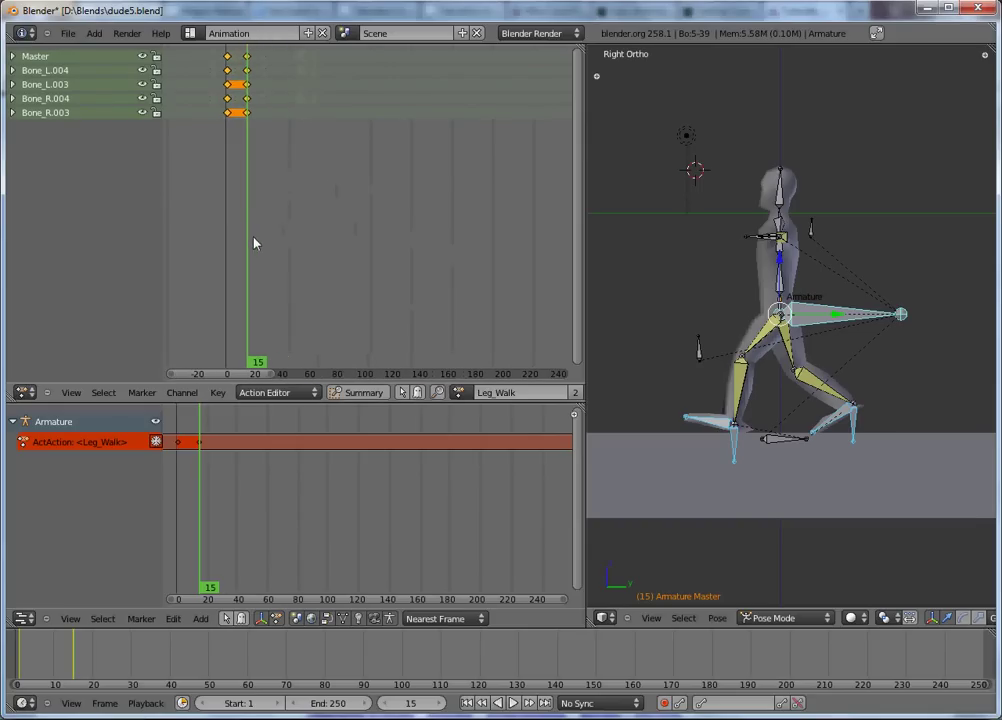
Step: Go to frame 30 and move both foot bones to raised new positions
click(246, 244)
drag(243, 245, 269, 259)
right_click(745, 440)
key(g)
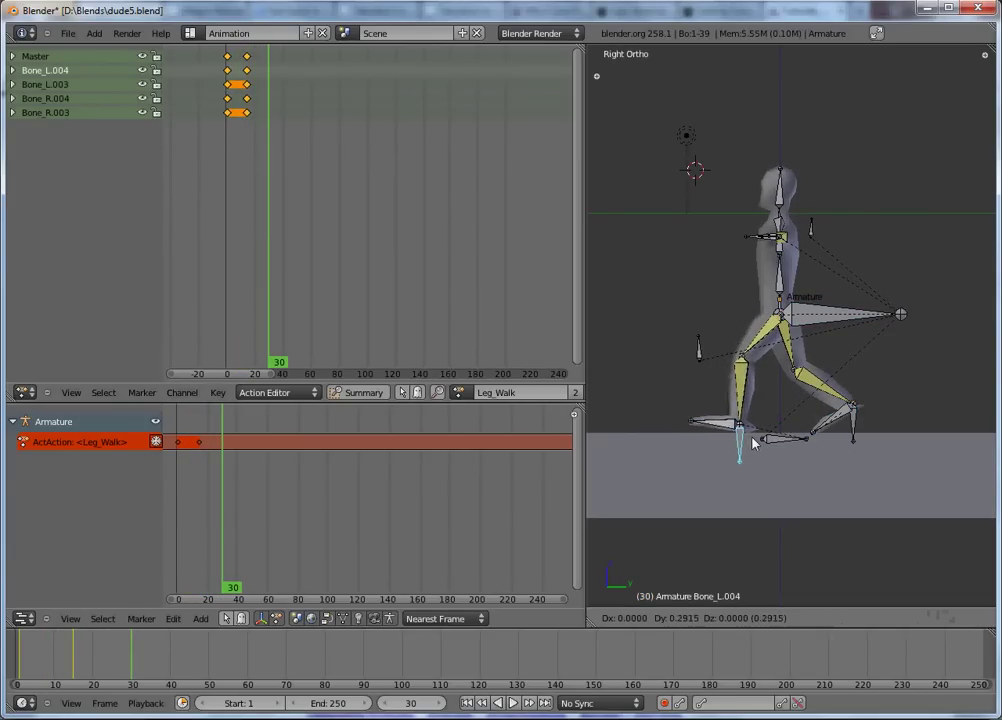
click(795, 428)
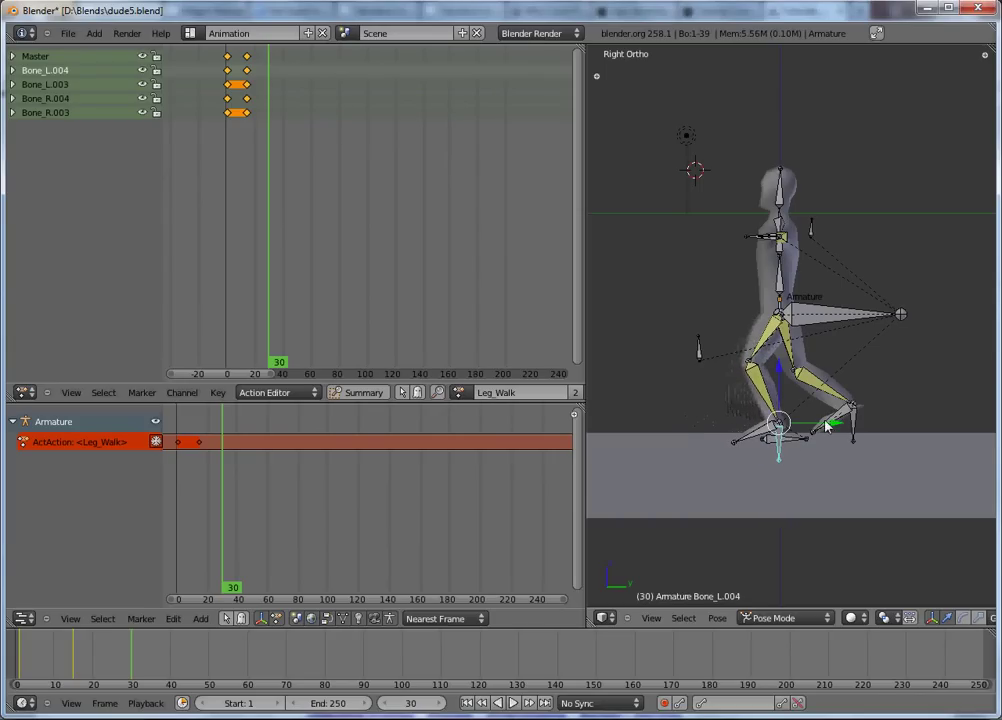
right_click(852, 412)
key(g)
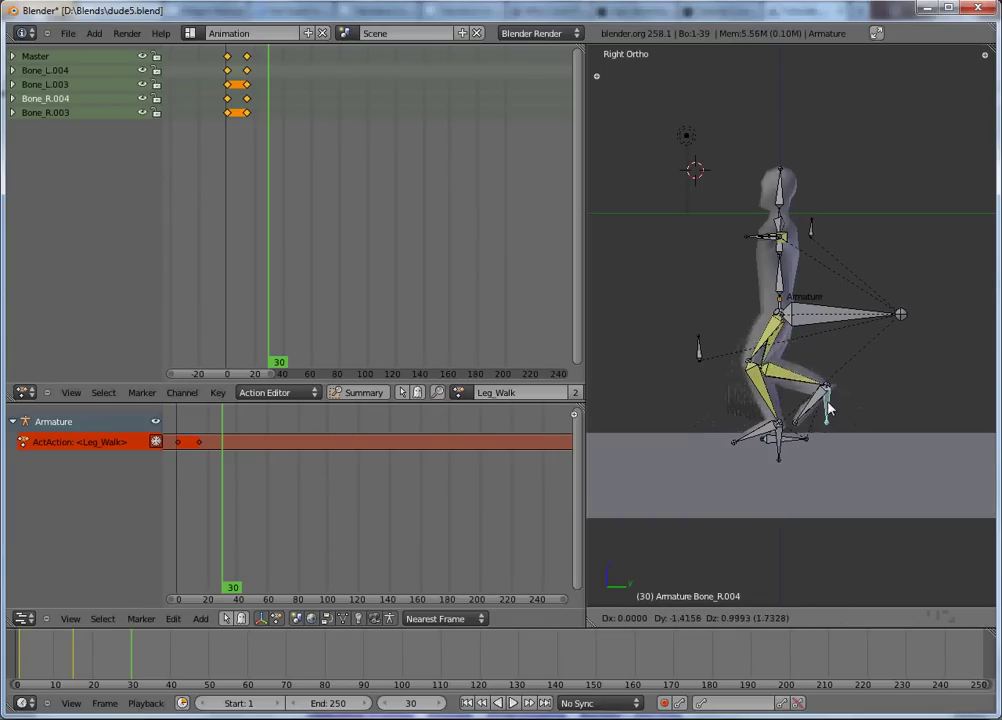
click(822, 403)
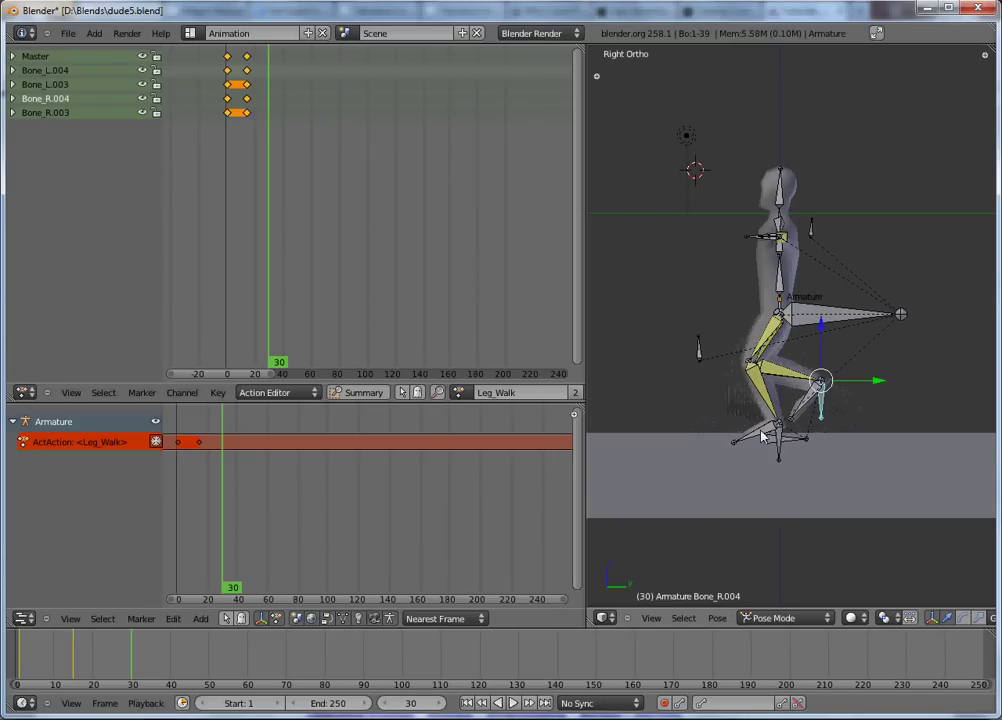
Step: Rotate the left foot bone Bone_L.003 to tilt the foot
right_click(780, 428)
key(r)
key(Escape)
key(r)
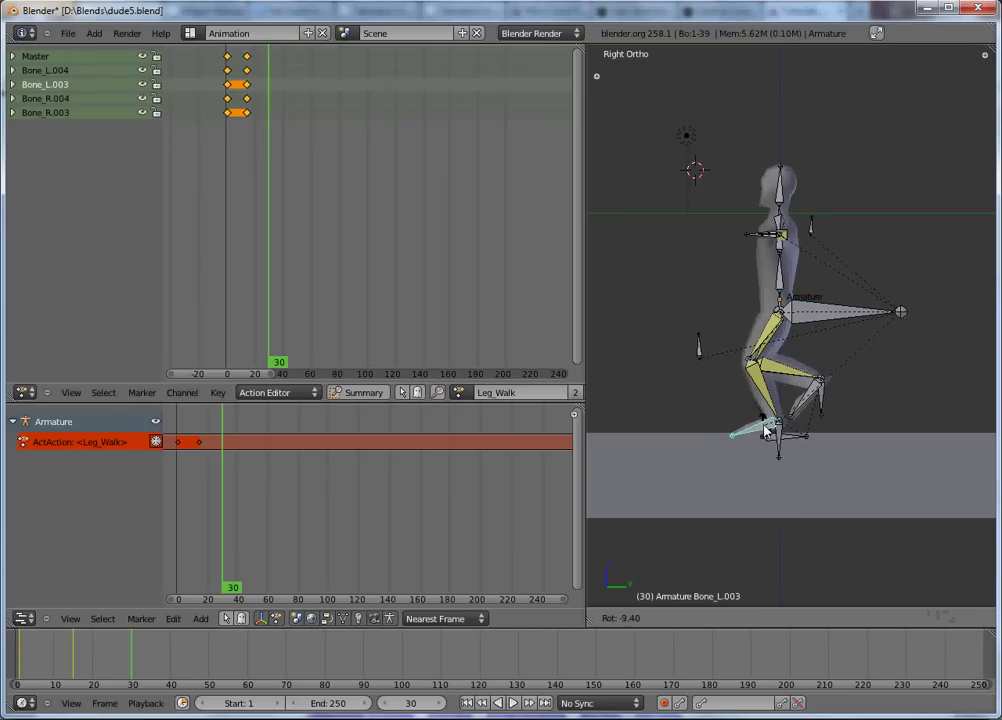
click(766, 429)
Step: Select the leg bones and Master, key LocRot at frame 30, and scrub back to frame 0
right_click(789, 428)
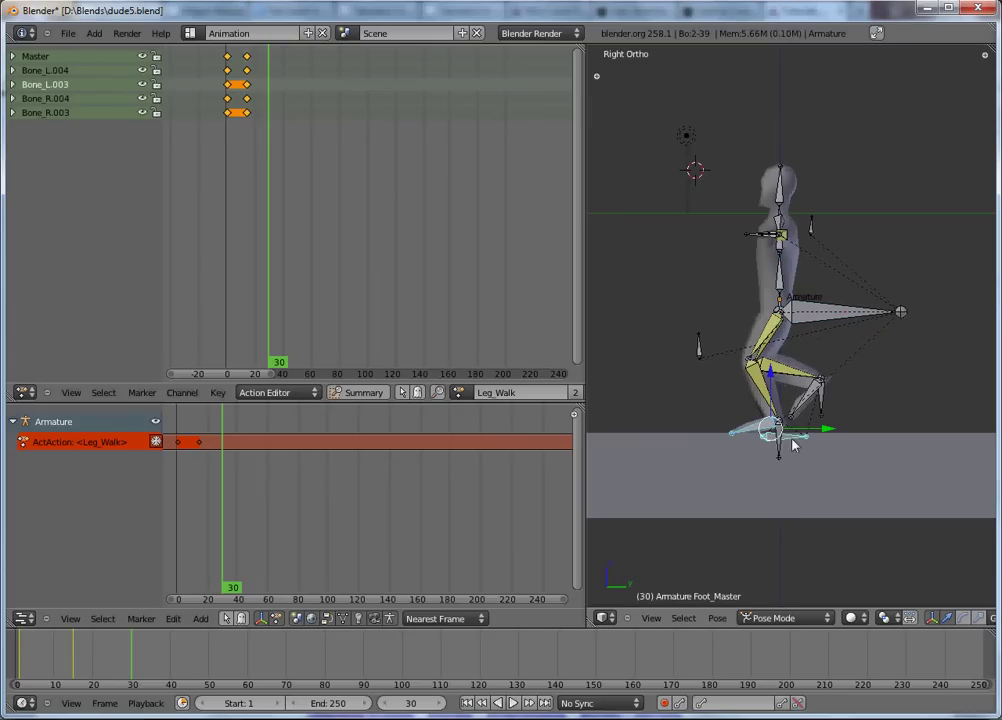
right_click(822, 430)
right_click(776, 450)
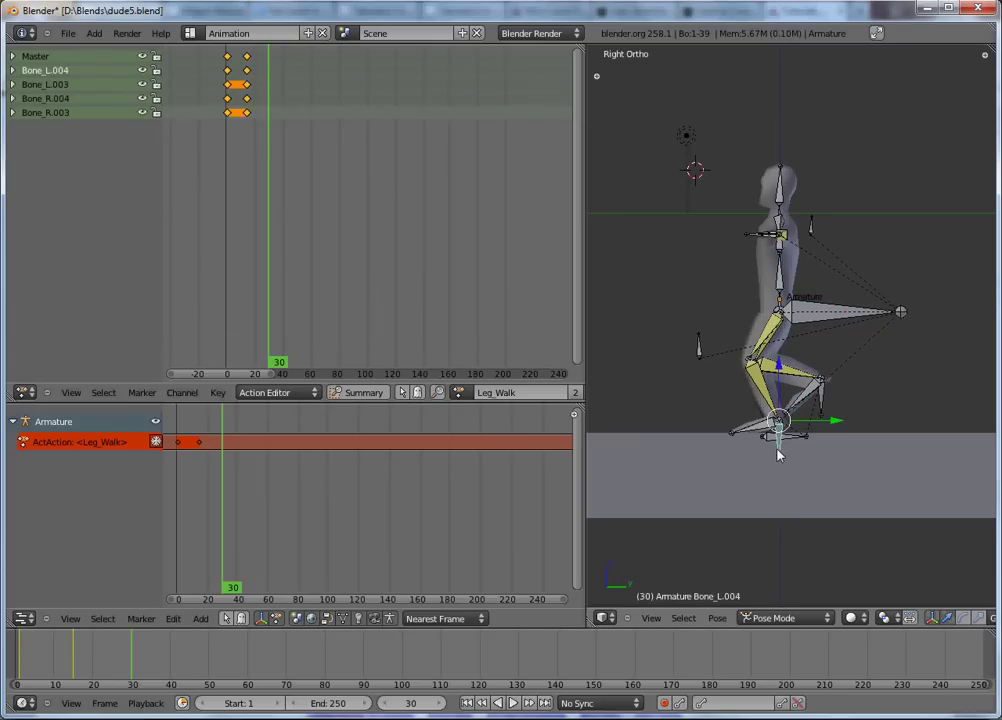
shift+right_click(782, 426)
shift+right_click(823, 405)
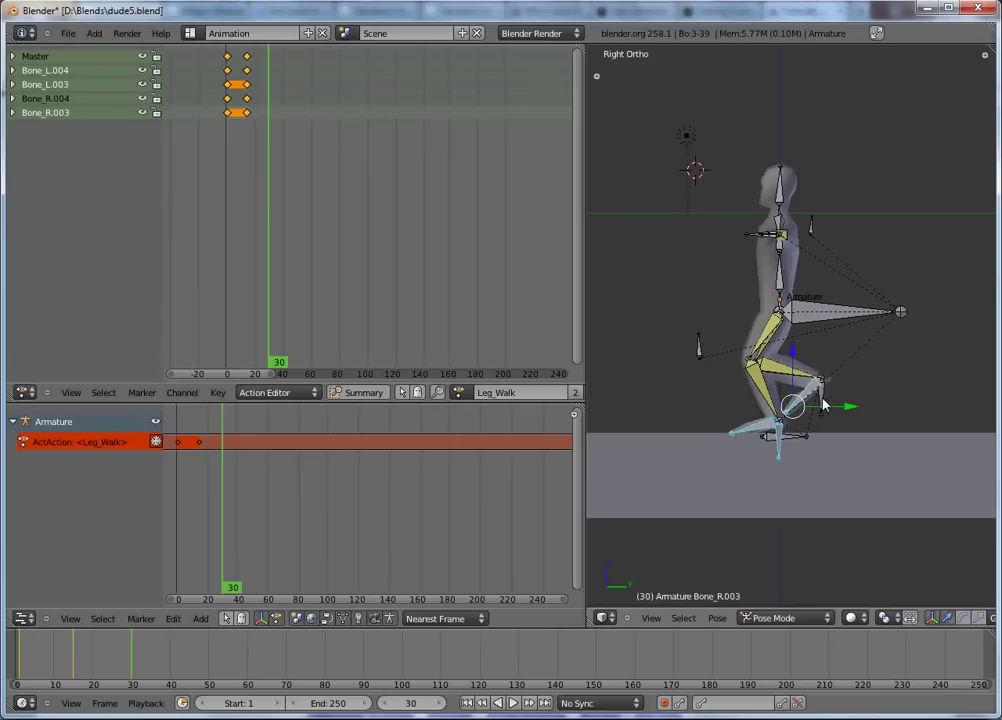
shift+right_click(826, 318)
key(i)
click(828, 318)
drag(221, 492, 247, 533)
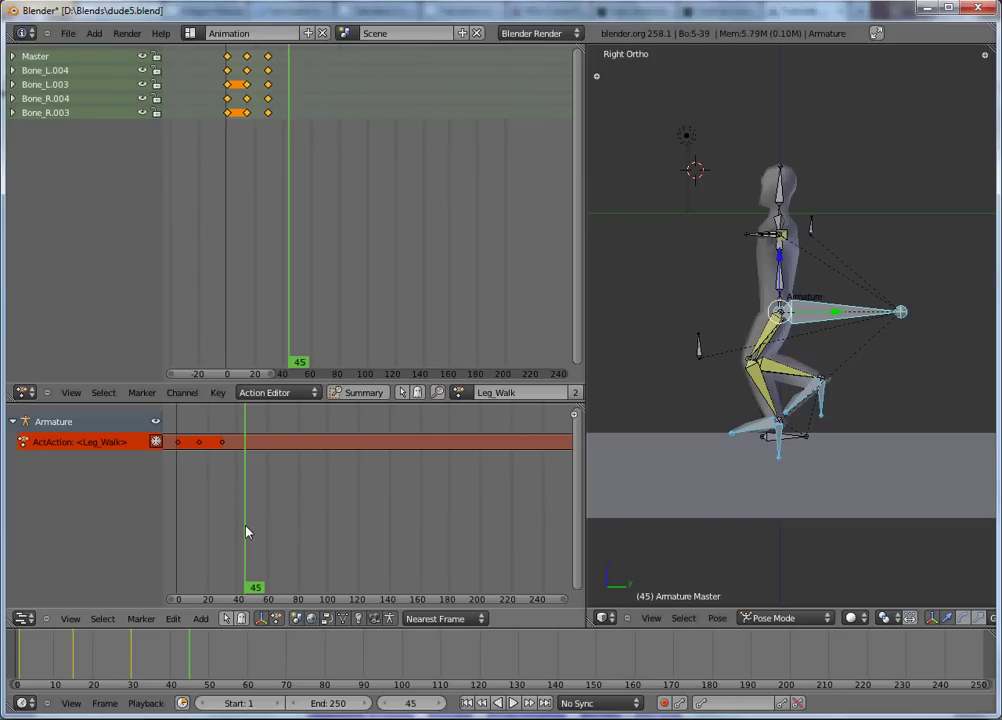
Step: Move the foot bones Bone_L.004 and Bone_R.004 into the next stride pose
right_click(780, 446)
key(g)
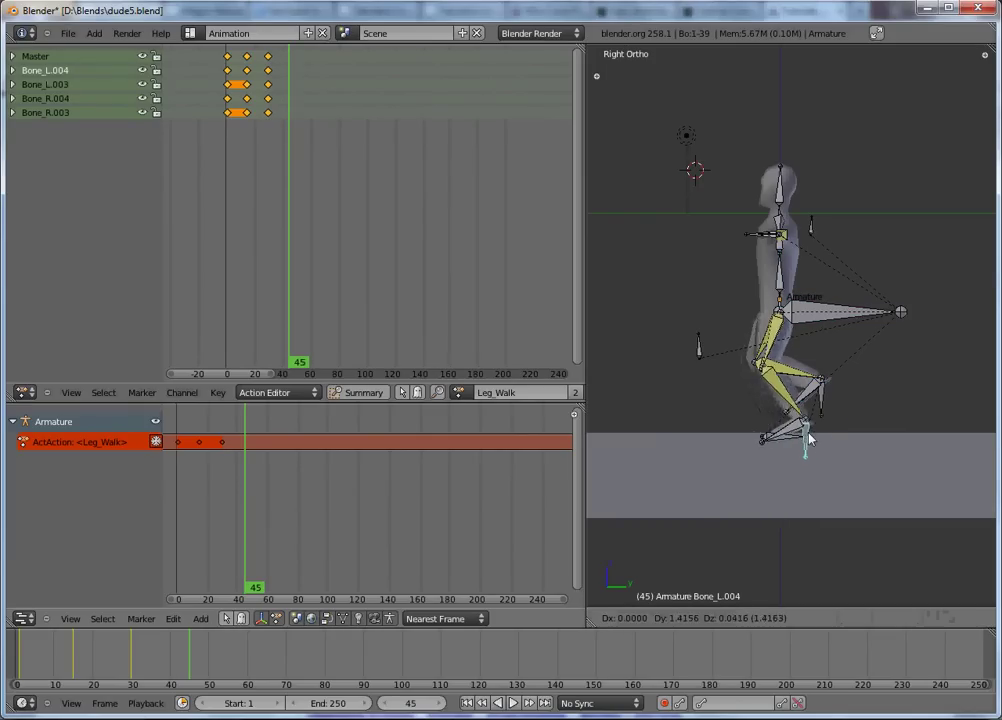
click(837, 431)
right_click(823, 399)
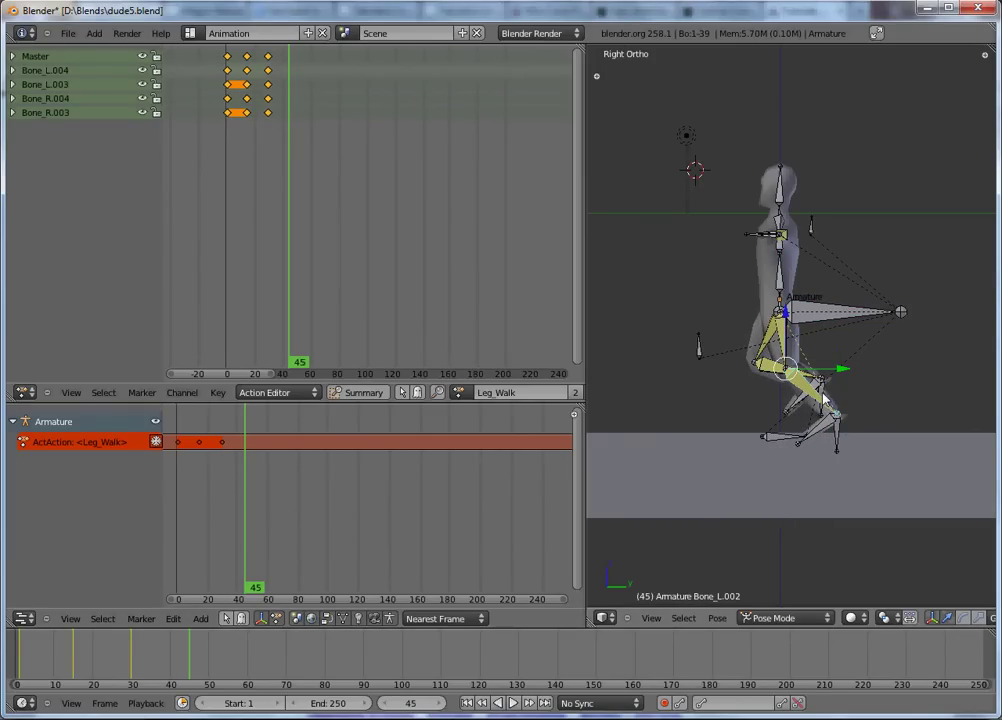
right_click(815, 405)
key(g)
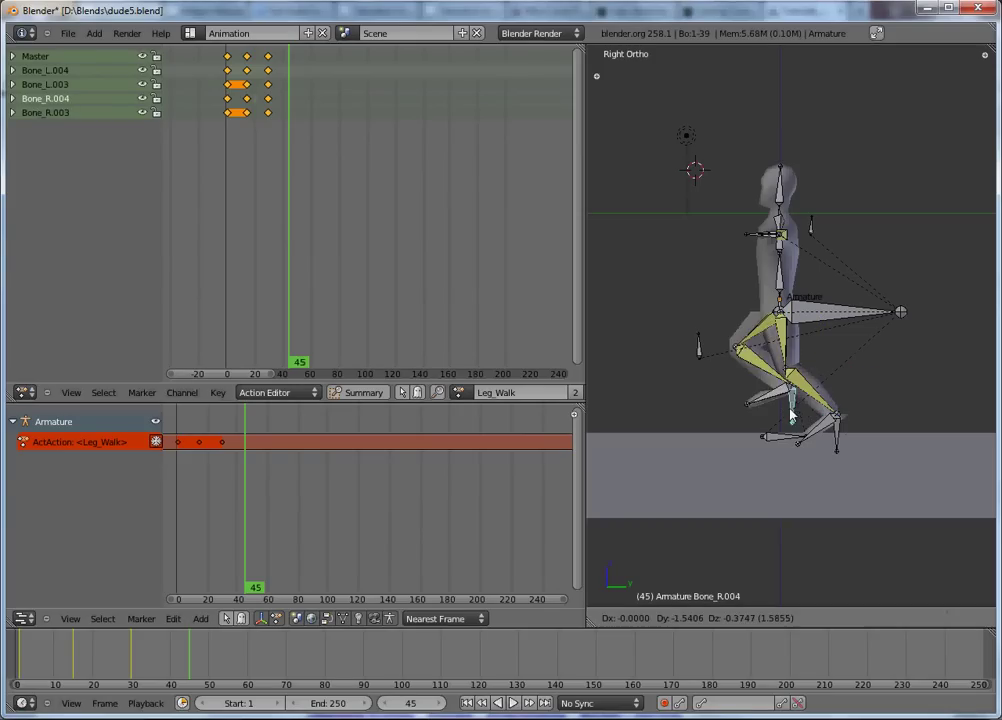
click(748, 418)
right_click(720, 398)
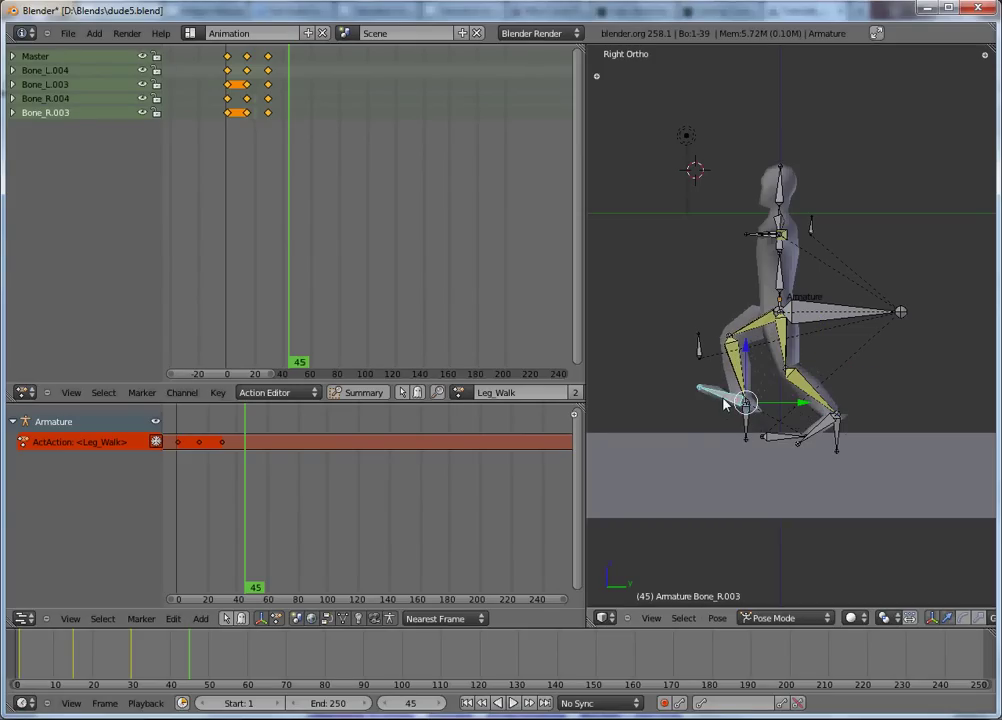
right_click(822, 432)
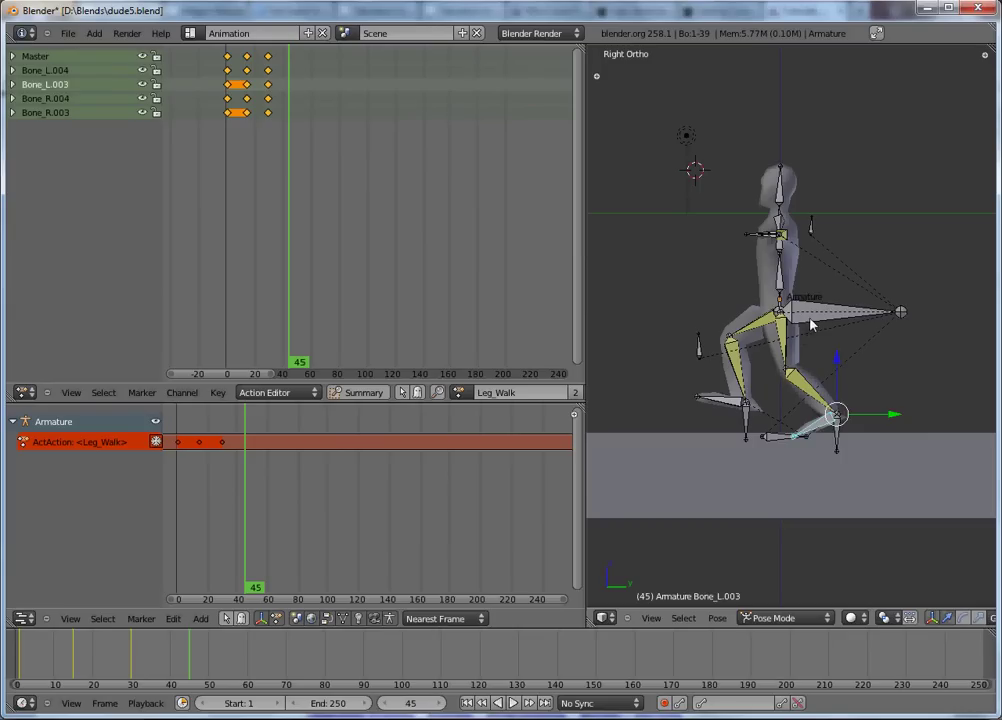
Step: Select the Master and leg bones, key LocRot at frame 45, and scrub to preview
right_drag(812, 323, 812, 320)
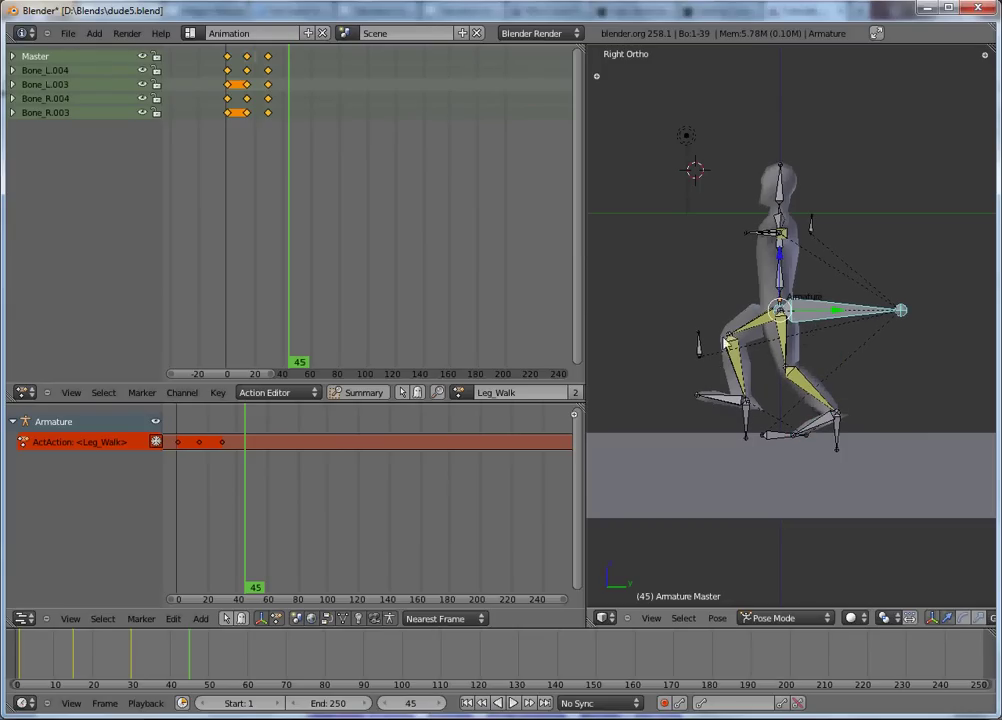
shift+right_click(720, 398)
shift+right_click(745, 420)
shift+right_click(800, 433)
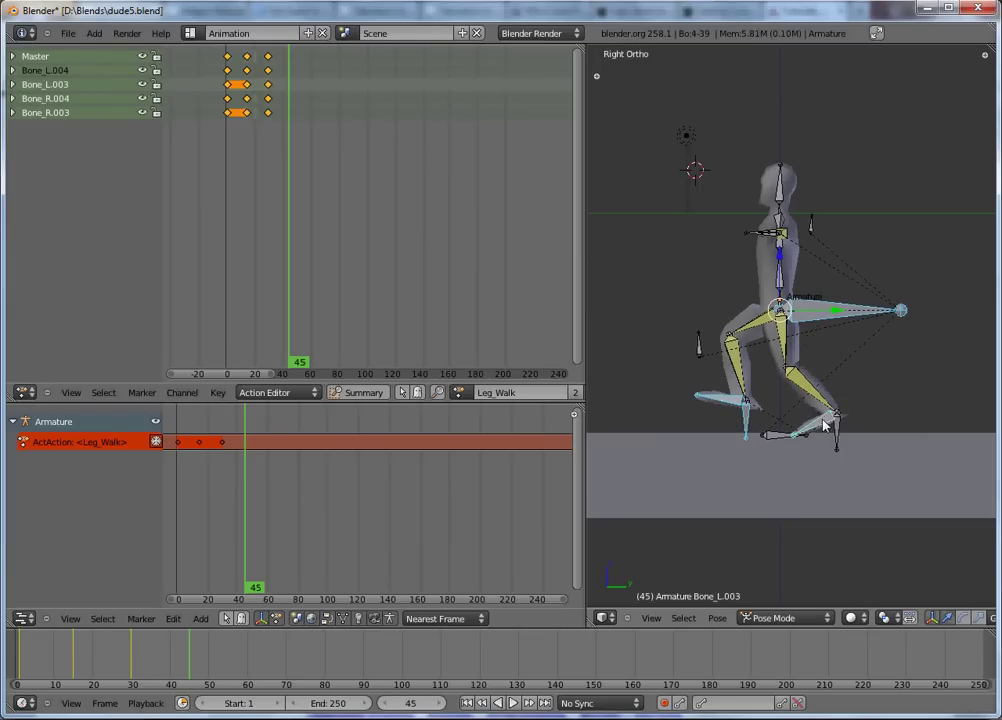
shift+right_click(837, 432)
key(i)
click(830, 428)
drag(244, 497, 268, 540)
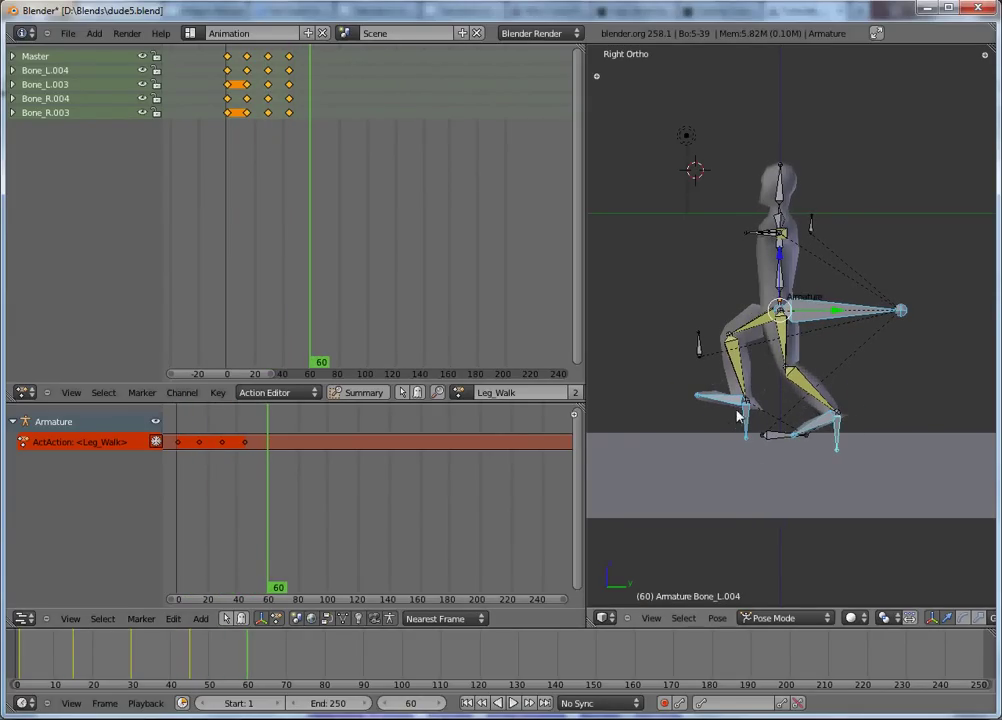
Step: Lower and rotate the right foot, move the left foot, and lower the body via Master
right_drag(713, 408, 716, 436)
key(r)
click(790, 423)
right_drag(836, 437, 851, 425)
right_click(820, 317)
right_drag(820, 317, 820, 326)
Step: Key both feet and the Master bone at frame 60, then scrub around it
right_click(840, 424)
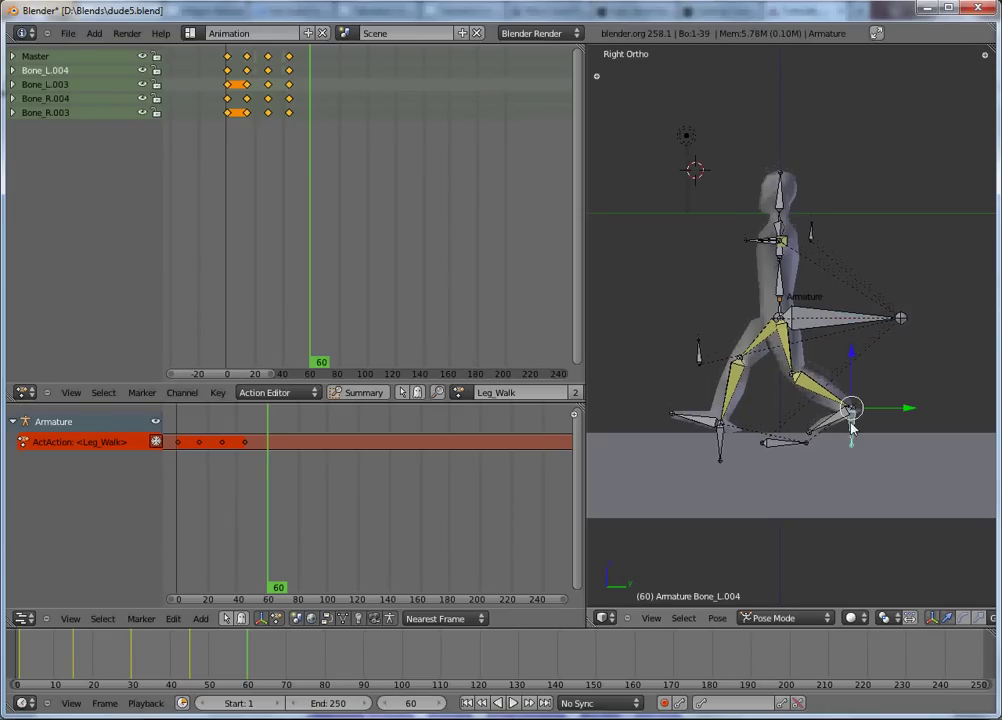
shift+right_click(699, 425)
shift+right_click(809, 328)
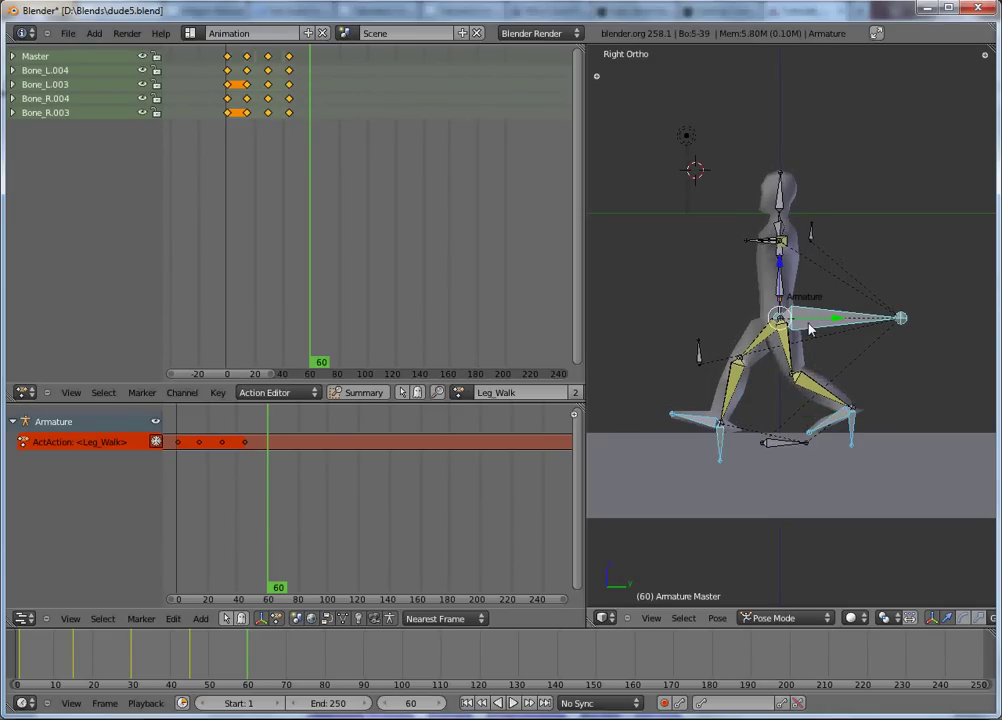
key(i)
mouse_move(275, 525)
mouse_down()
mouse_move(283, 529)
mouse_move(269, 531)
mouse_up()
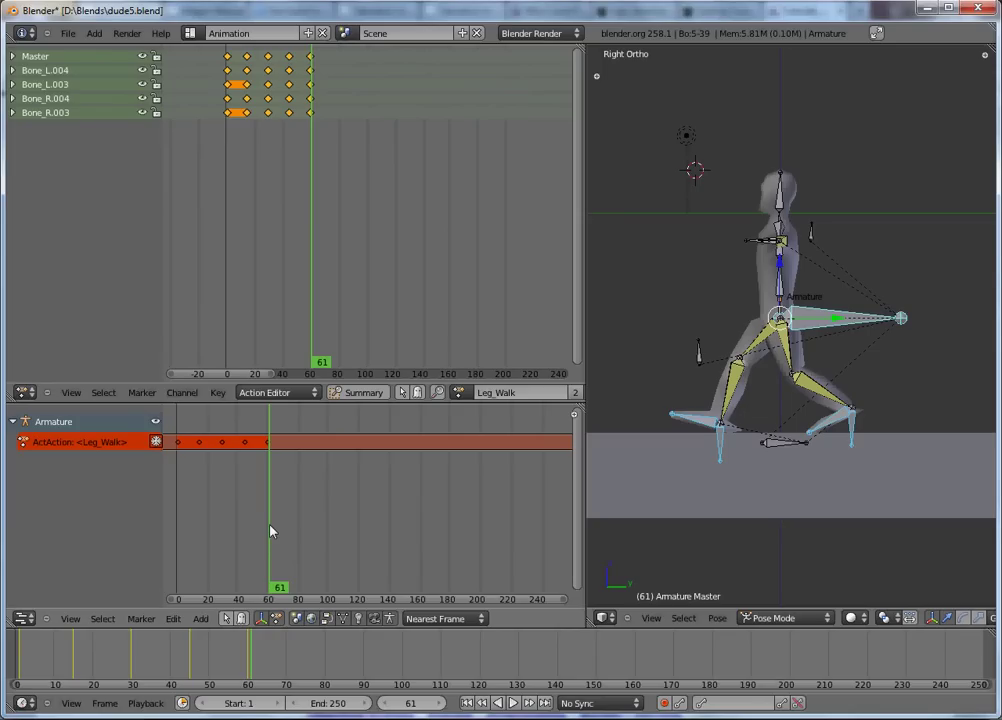
drag(270, 531, 292, 546)
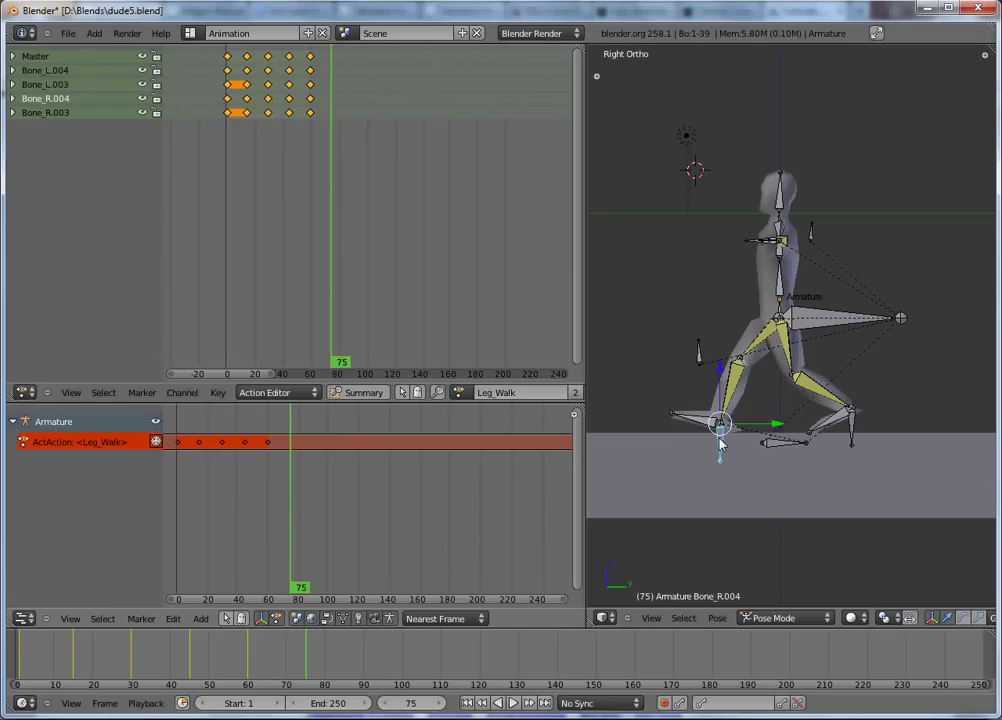
Step: Bring the right foot in, raise the left foot, rotate the right toe, and raise Master slightly
drag(720, 440, 845, 437)
right_click(846, 416)
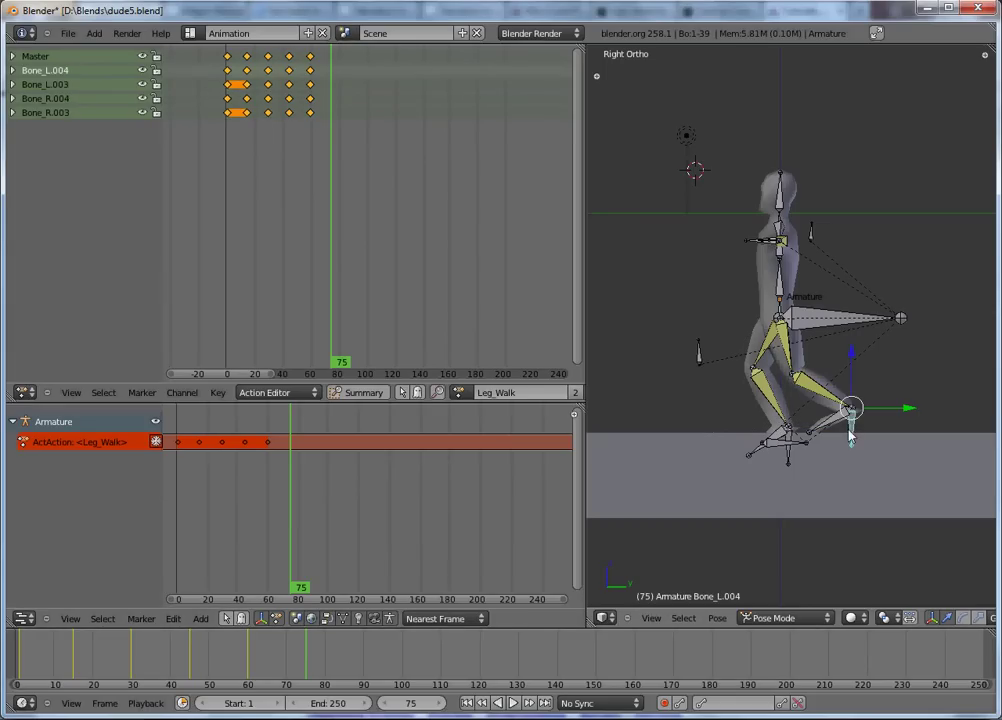
key(g)
click(773, 428)
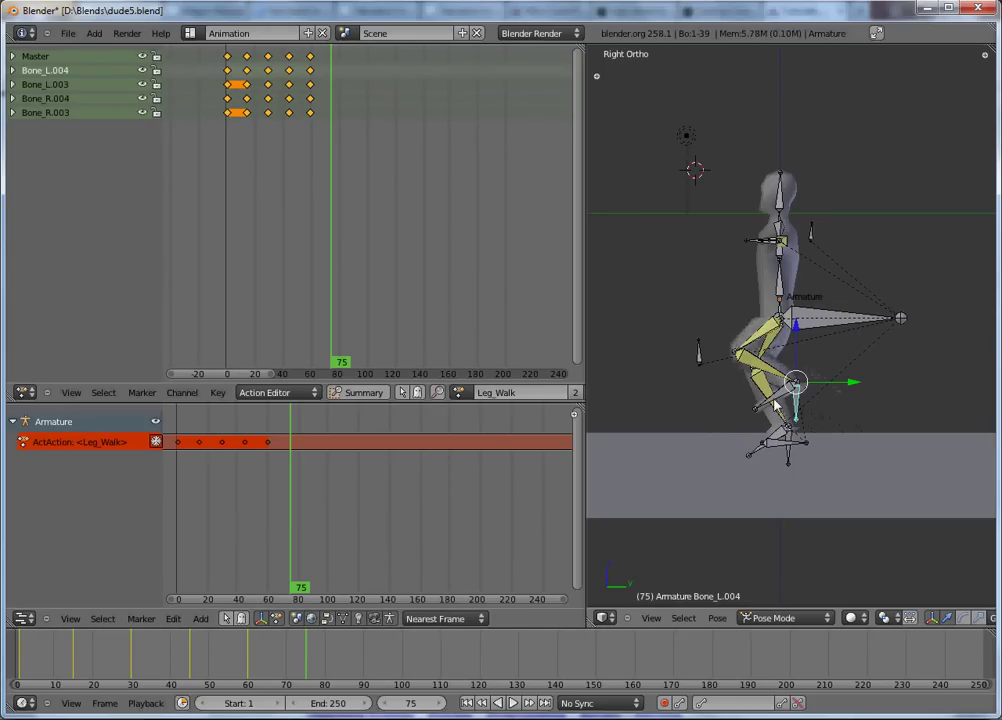
right_click(782, 436)
key(r)
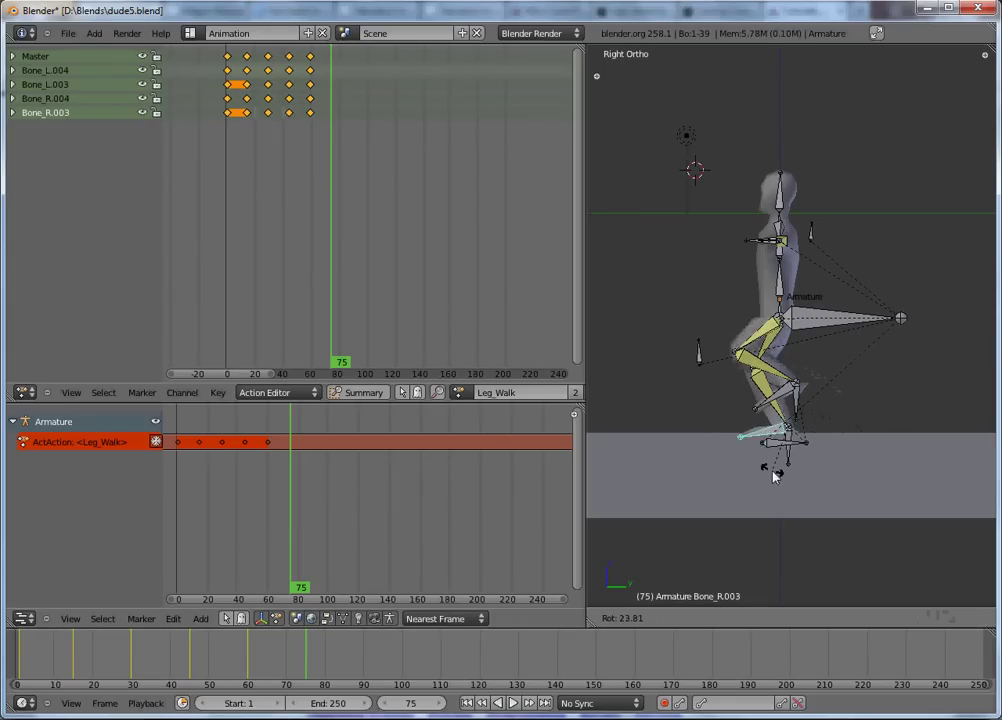
click(775, 477)
right_click(820, 323)
key(g)
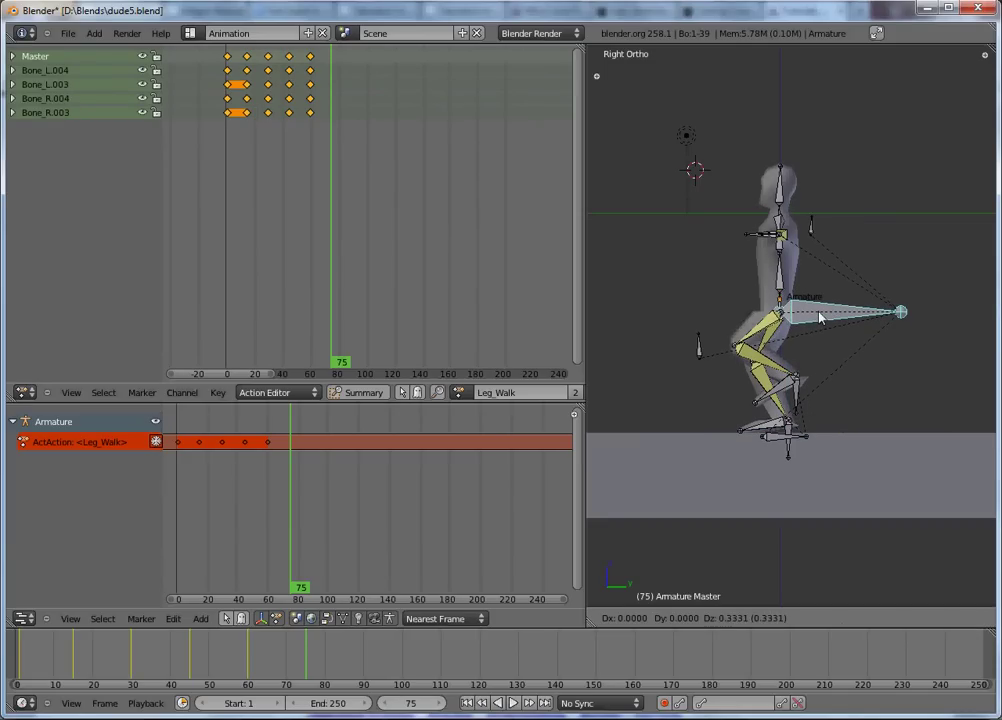
click(820, 318)
Step: Select the foot bones and Master and key LocRot at frame 75 in side view
right_click(768, 432)
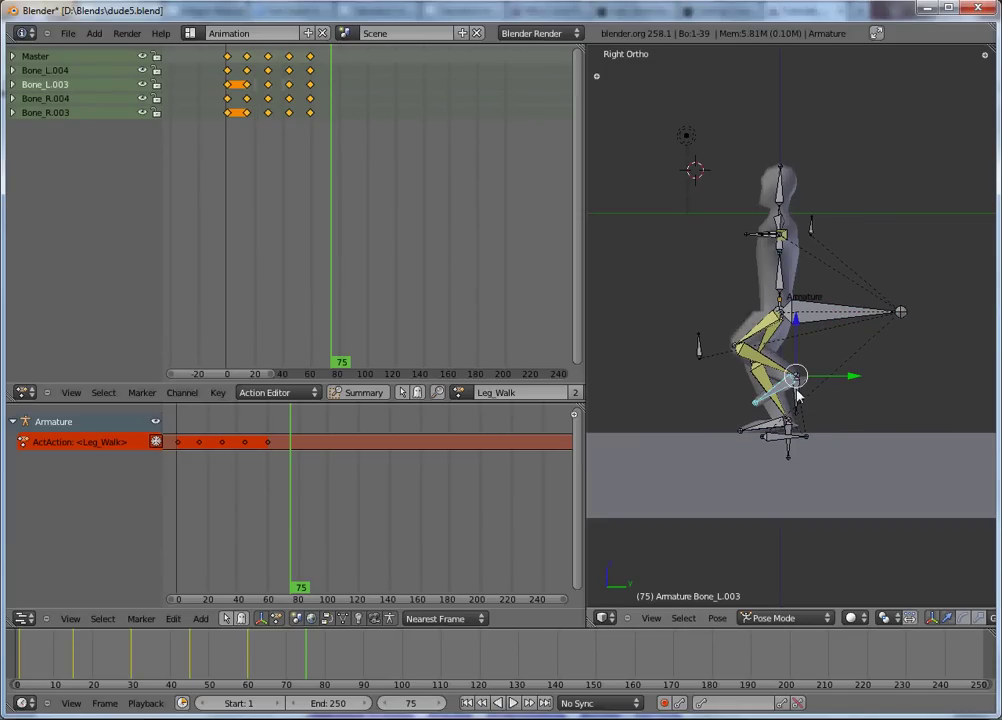
right_click(787, 452)
right_click(765, 458)
middle_drag(727, 476, 738, 517)
right_click(805, 316)
key(KP_3)
key(i)
click(801, 315)
Step: Box-select the frame 0 keyframes in the Dope Sheet and paste them at frame 90
drag(291, 476, 314, 564)
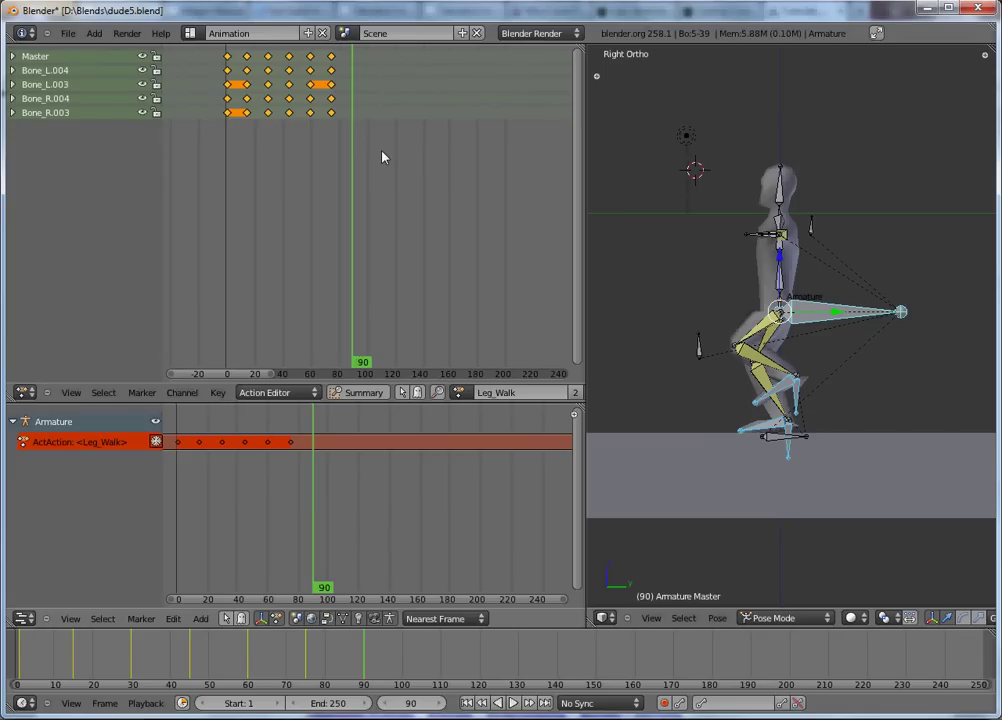
key(a)
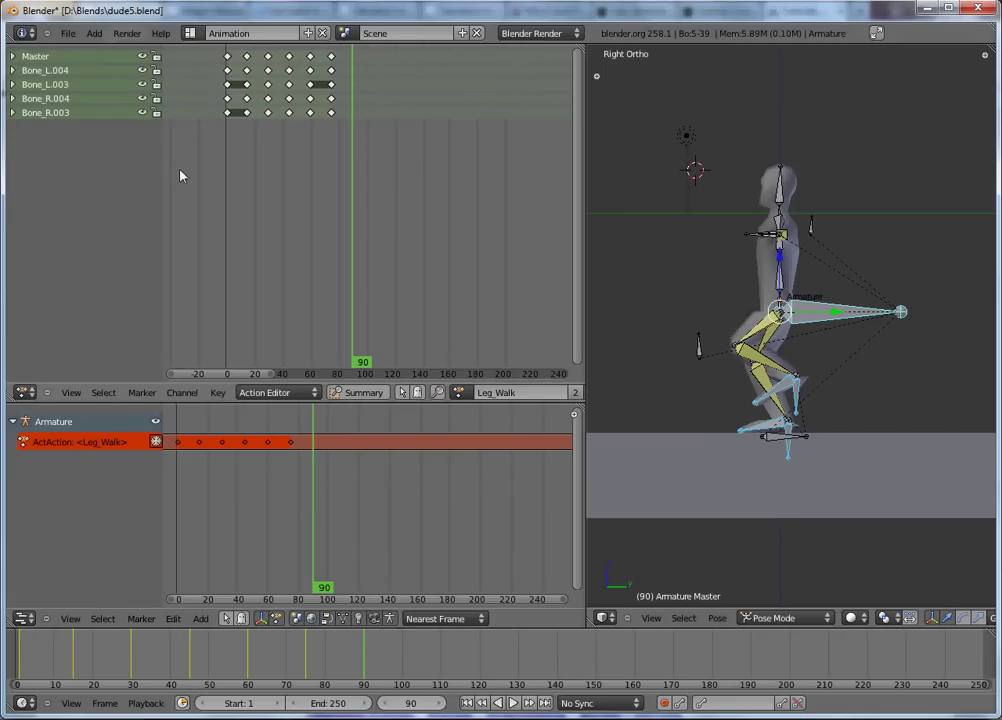
key(b)
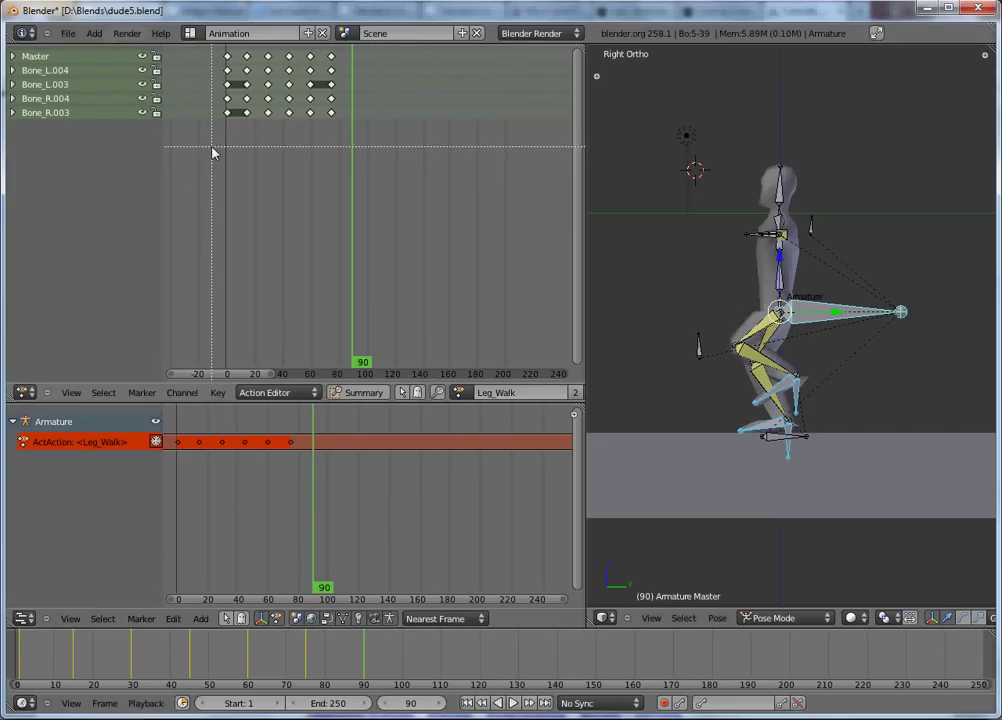
drag(211, 146, 238, 56)
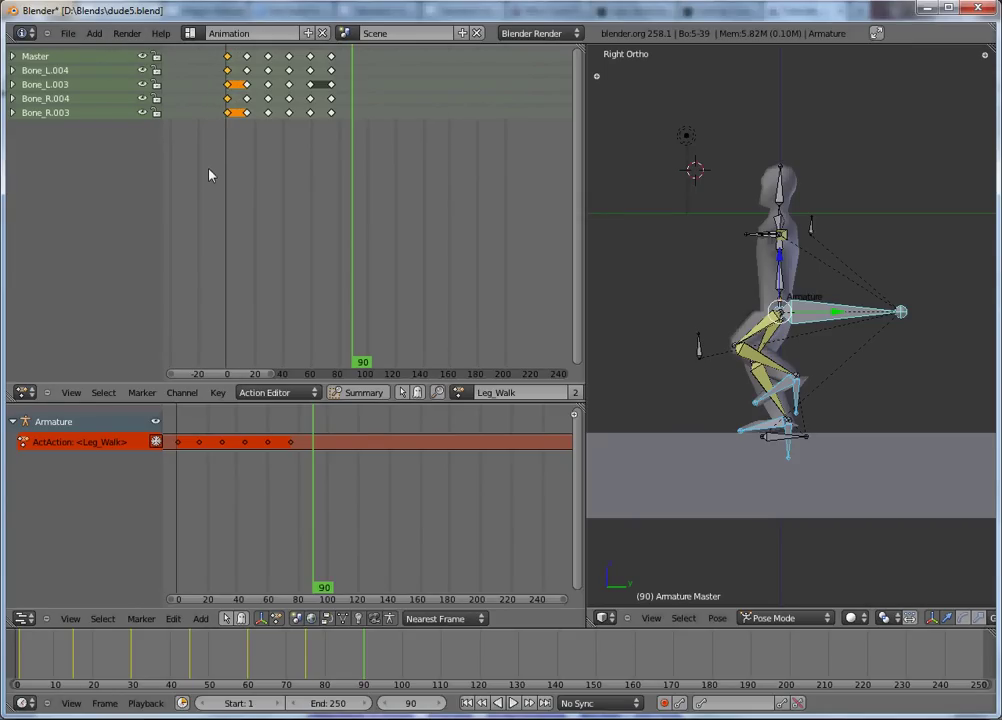
key(i)
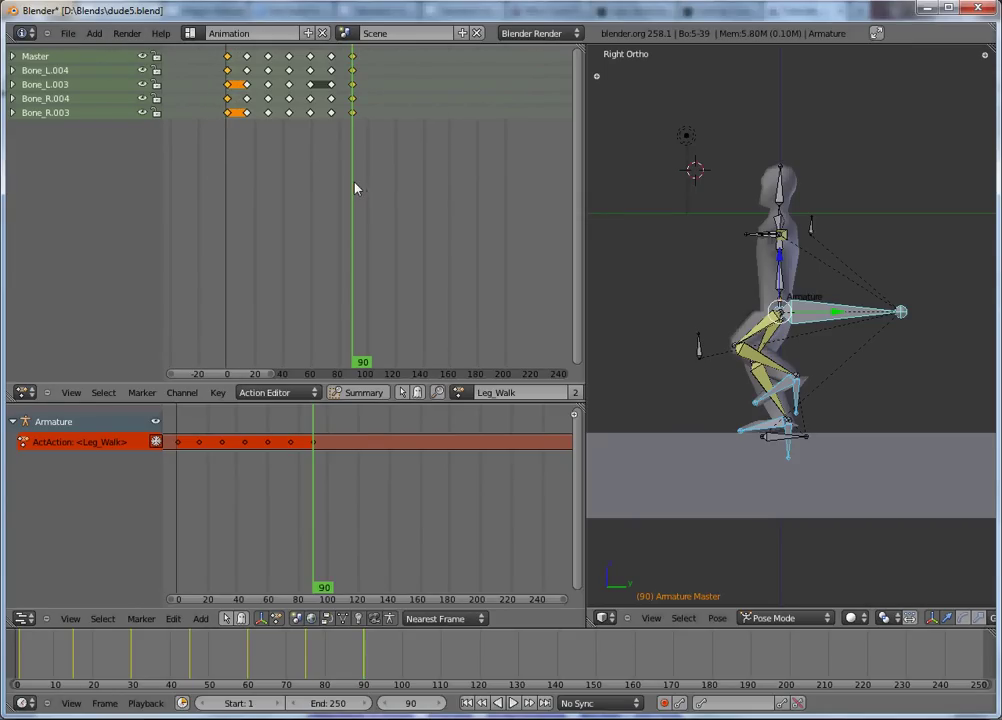
key(ctrl+v)
Step: Play and step through the looping walk cycle, then bring up the Save As browser
drag(356, 188, 214, 197)
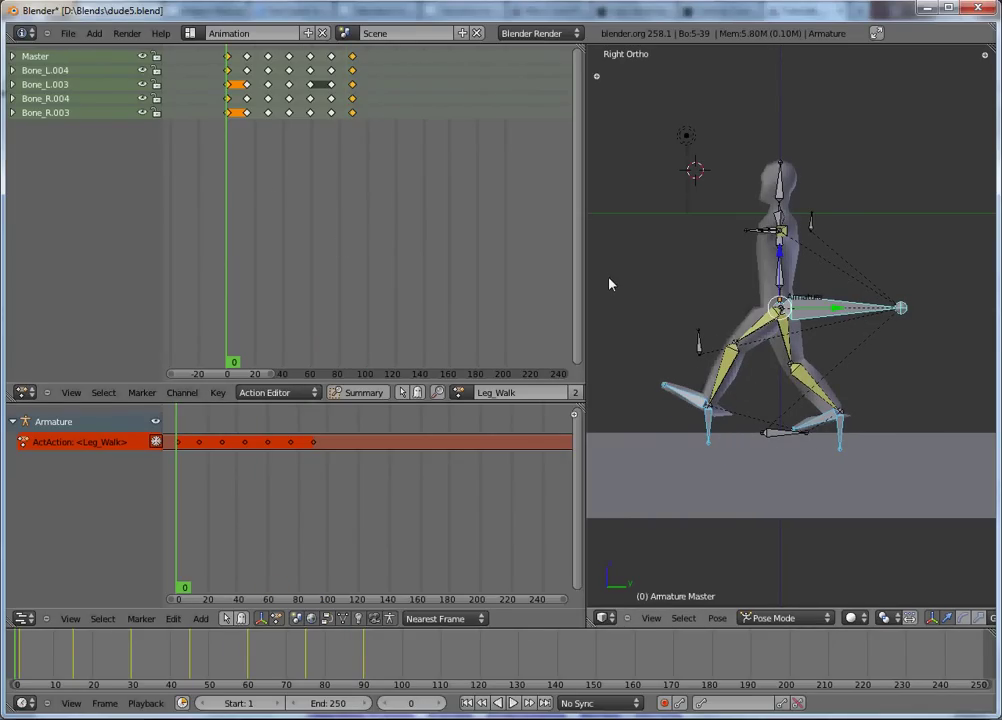
key(alt+a)
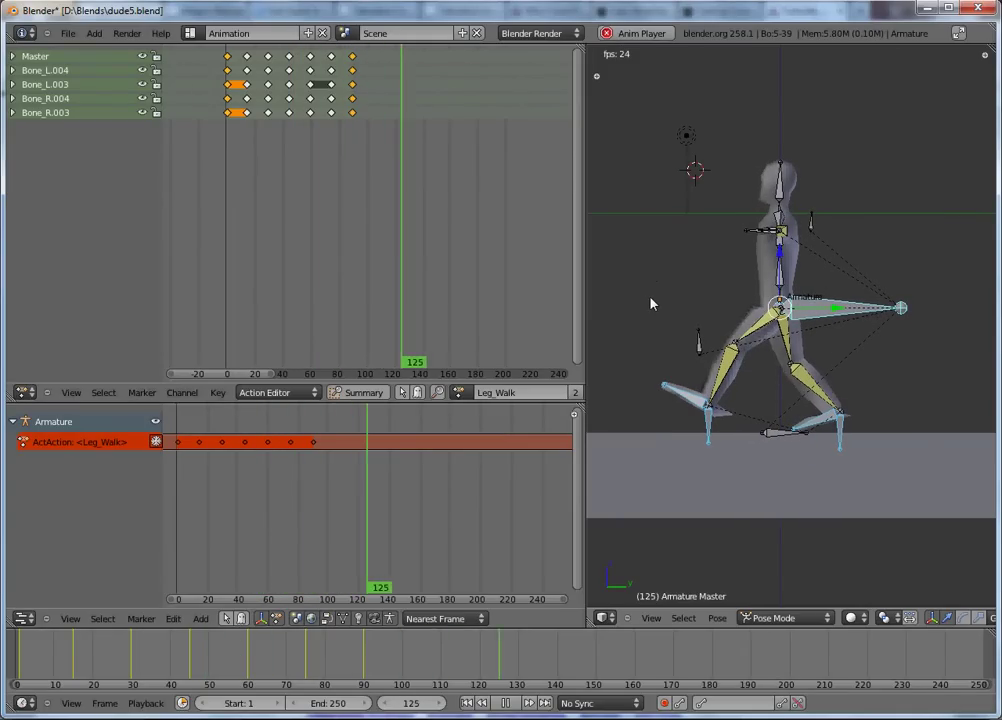
key(Escape)
drag(230, 263, 218, 286)
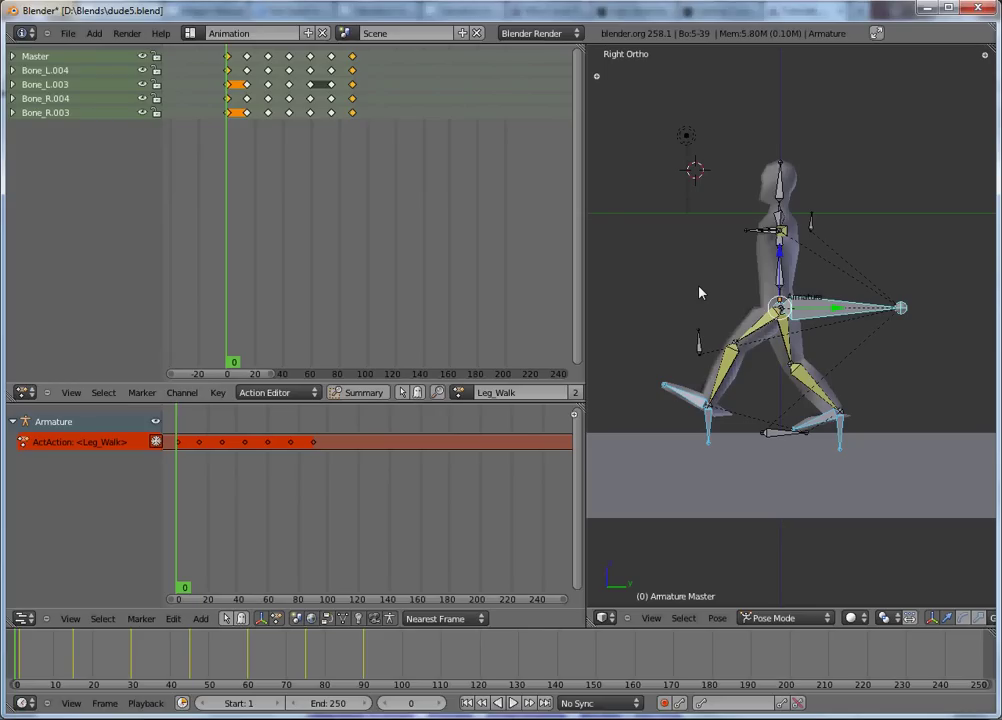
key(ctrl+shift+s)
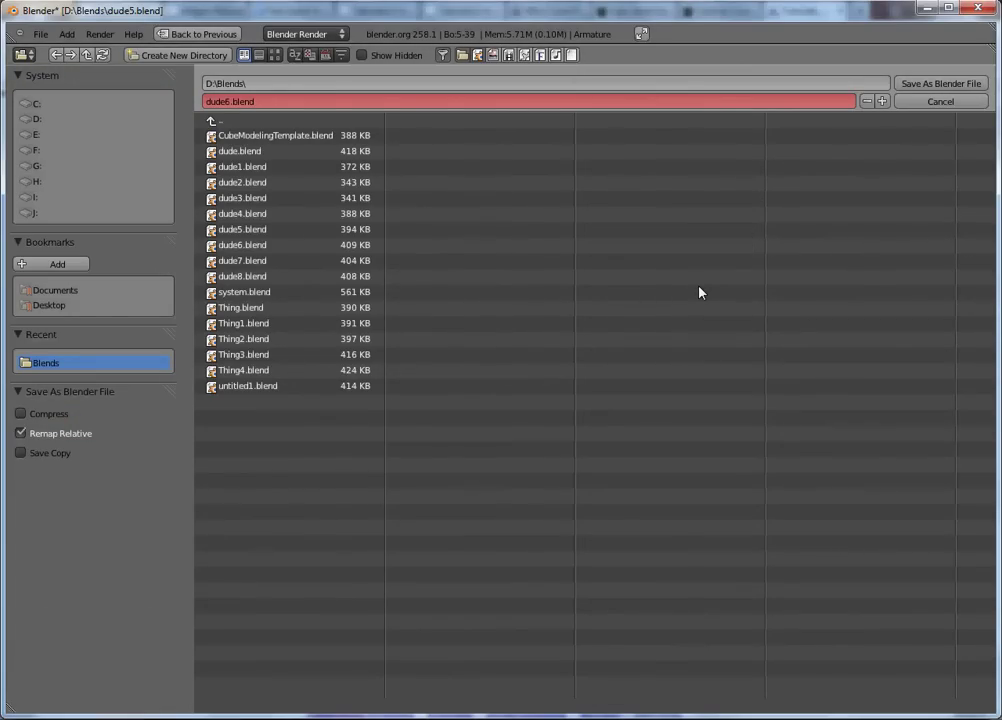
Step: Increment the file name to dude9.blend and save it in D:\Blends
key(KP_Add)
key(KP_Add)
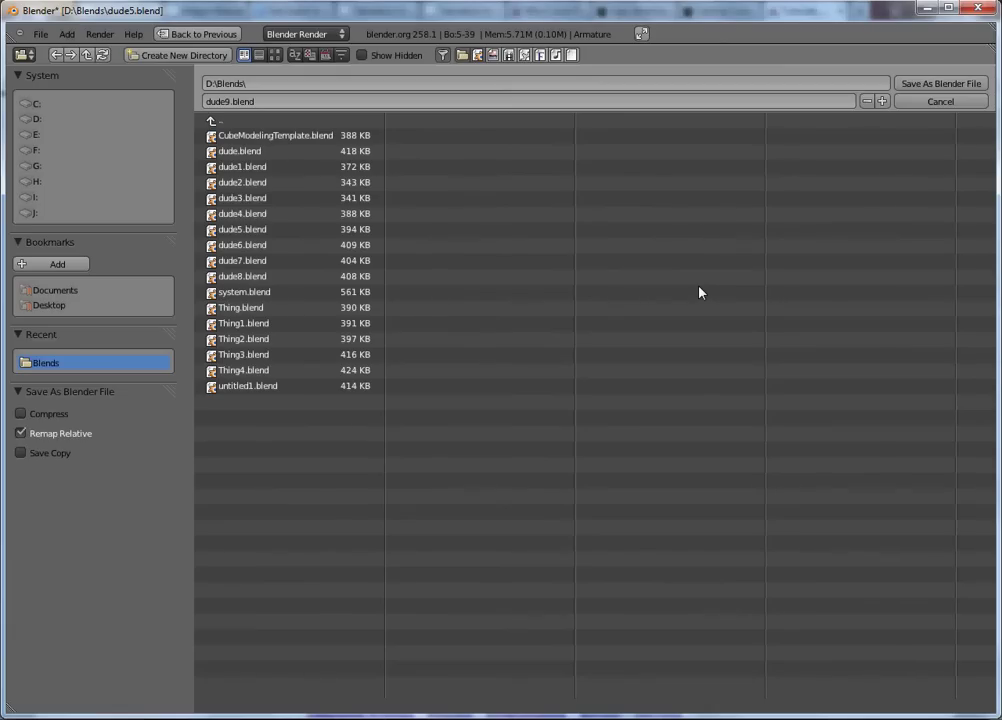
key(Return)
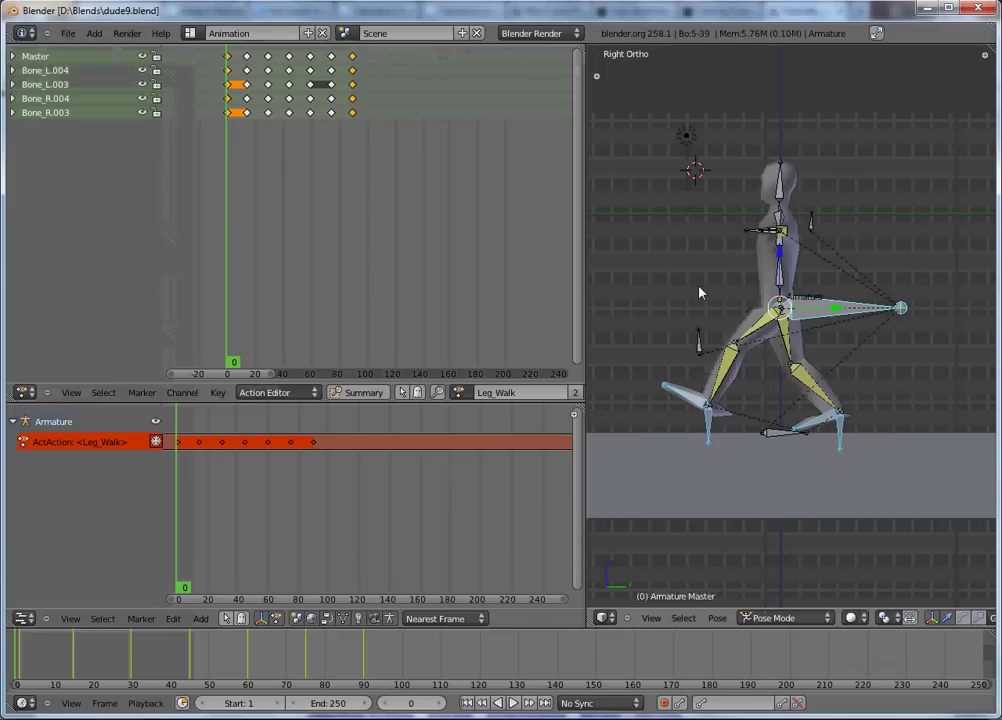
Step: Push Leg_Walk down into an NLA strip, play it, and trial a stretched strip before undoing
click(155, 443)
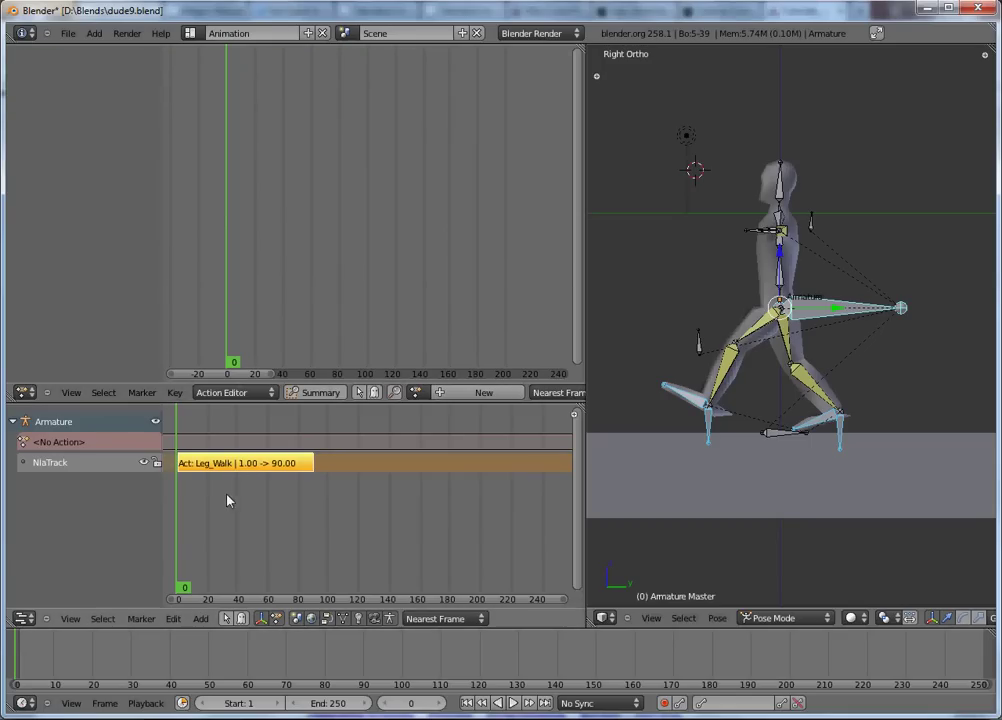
key(alt+a)
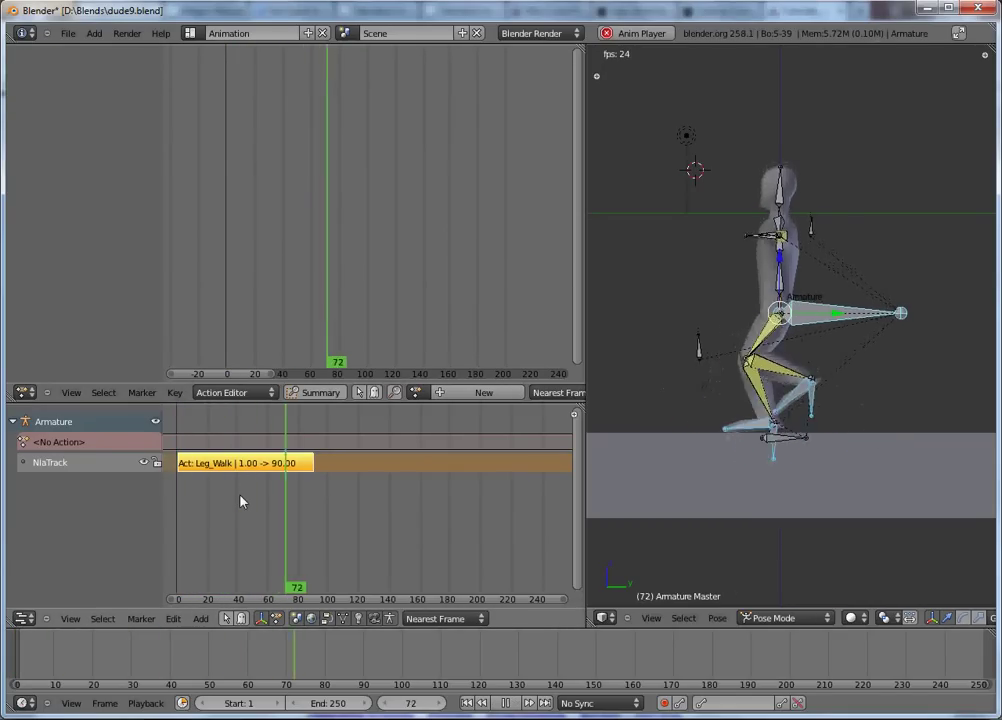
key(Escape)
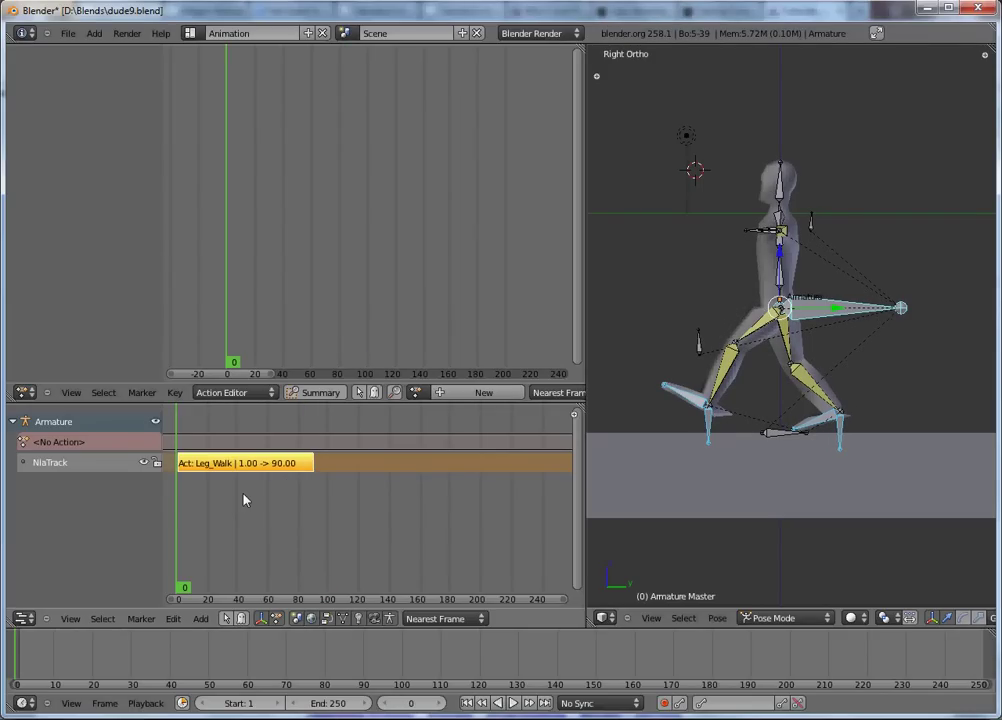
key(s)
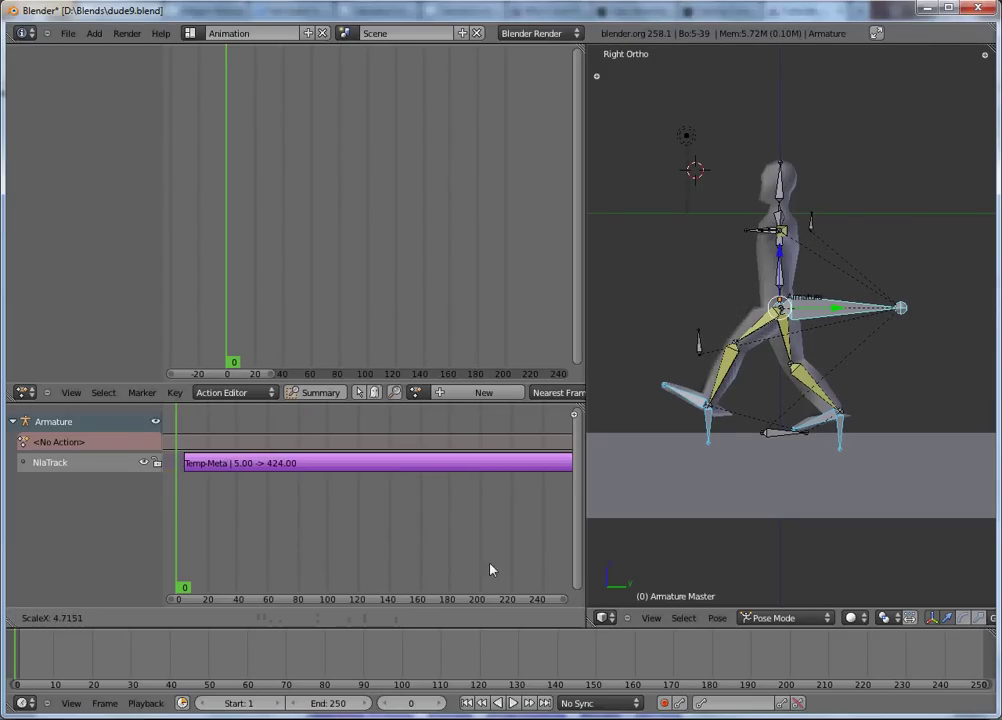
click(561, 580)
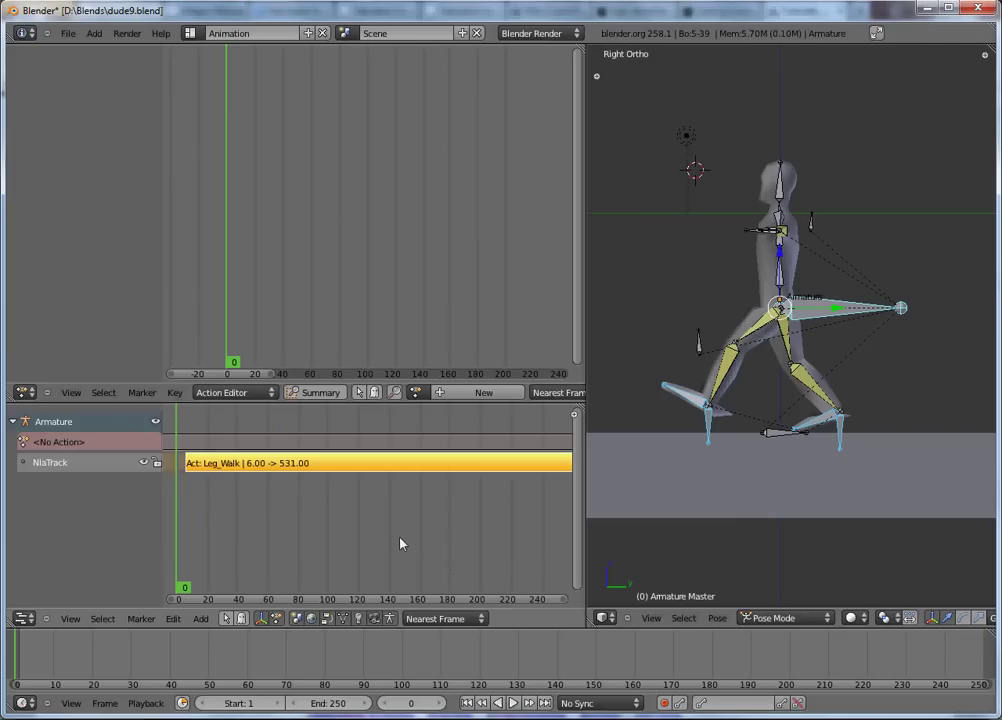
key(alt+a)
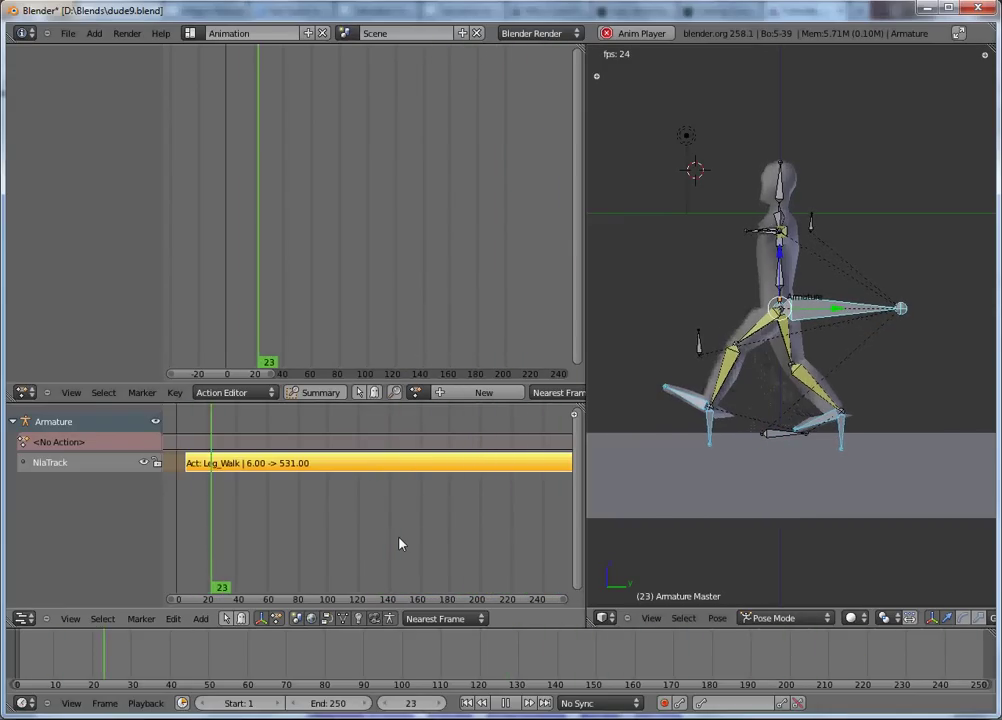
key(Escape)
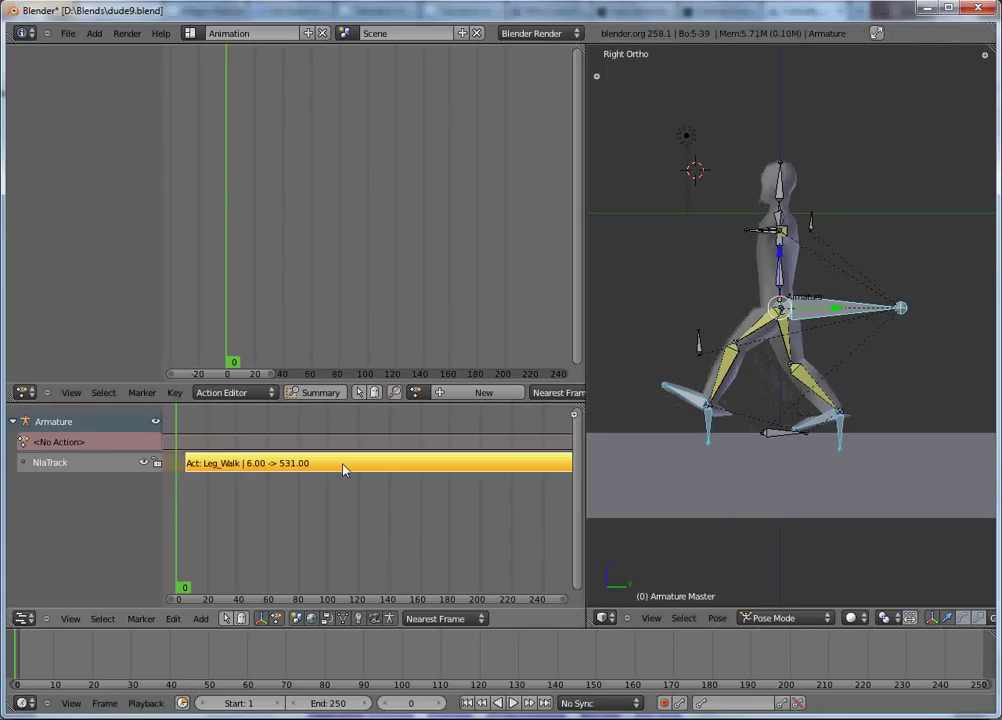
key(ctrl+z)
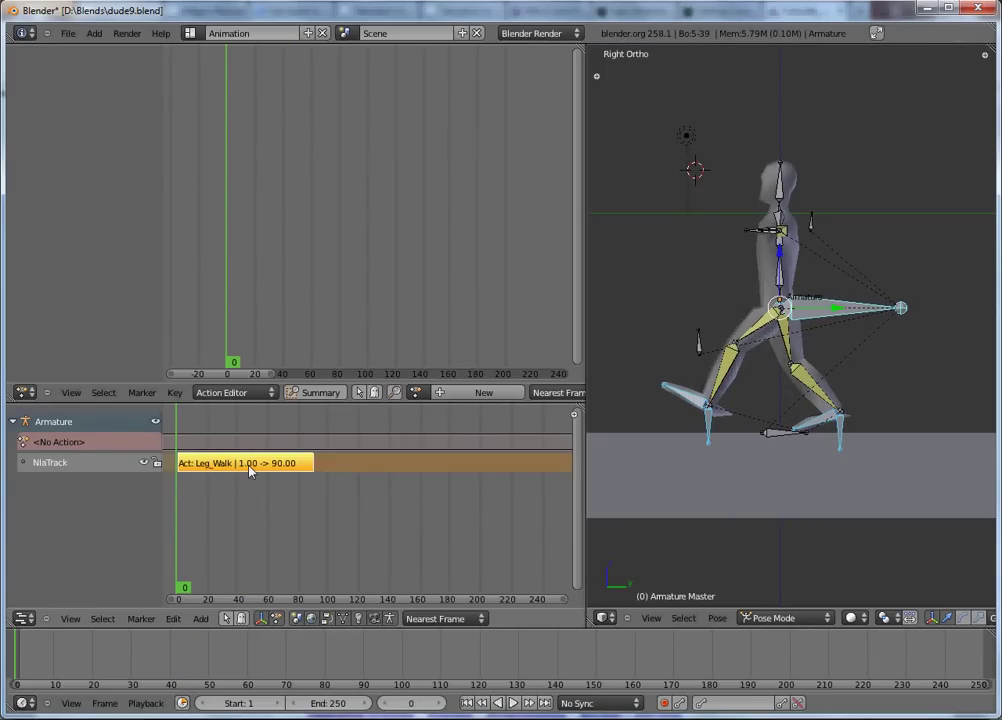
Step: Test a duplicate strip chained after frame 90, then delete the Leg_Walk.001 copy
key(shift+d)
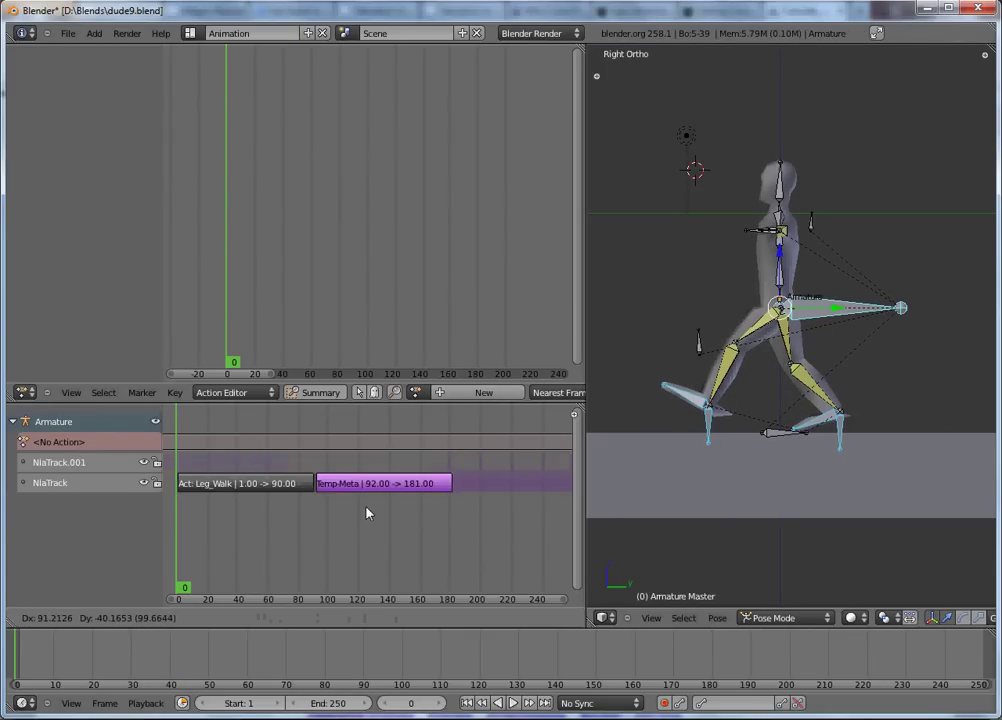
click(361, 509)
key(alt+a)
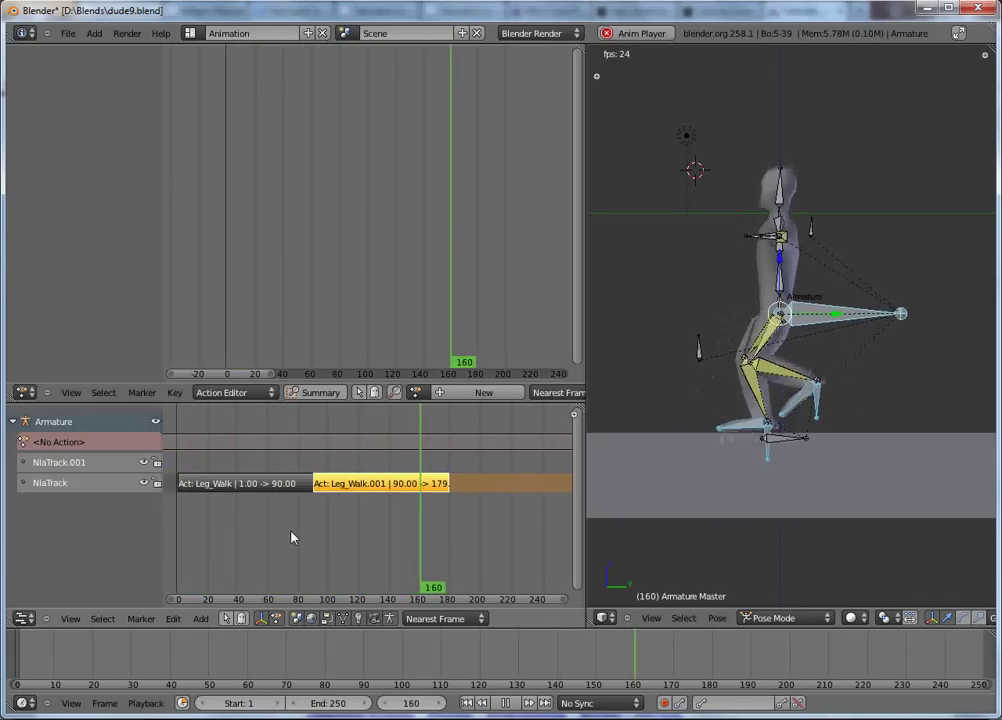
key(Escape)
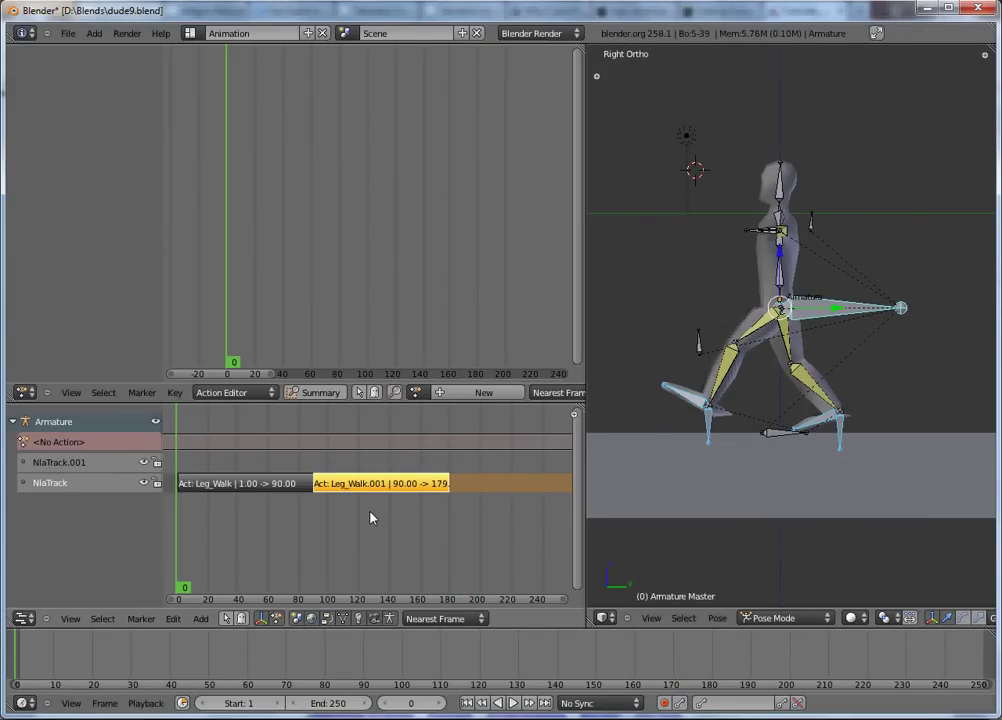
key(Delete)
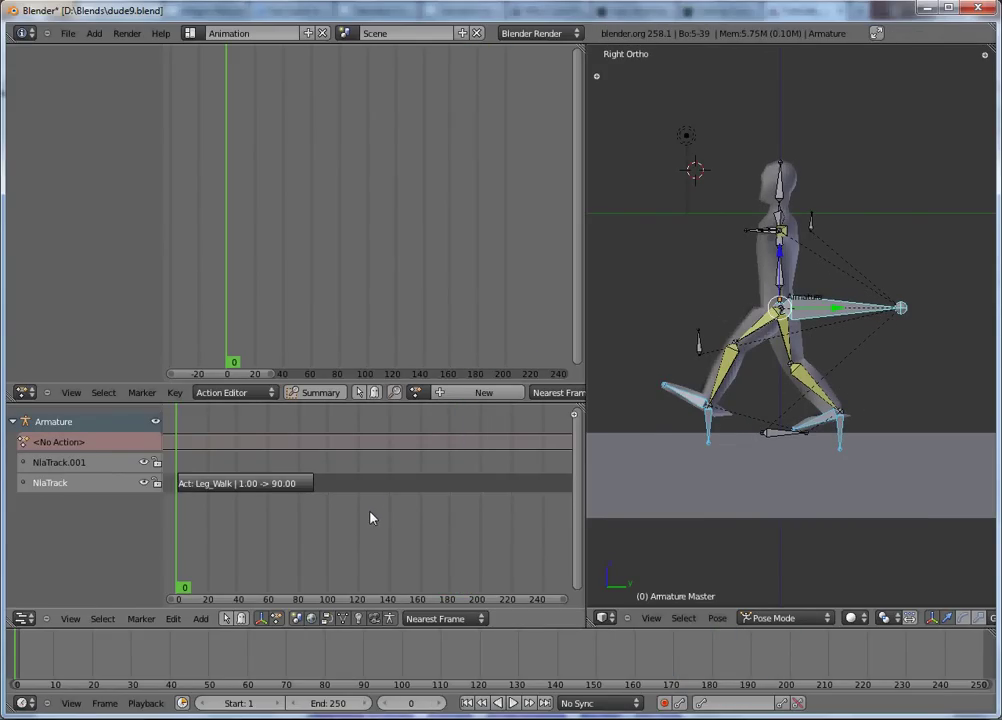
Step: Create a new action named Hands_Walk
click(463, 398)
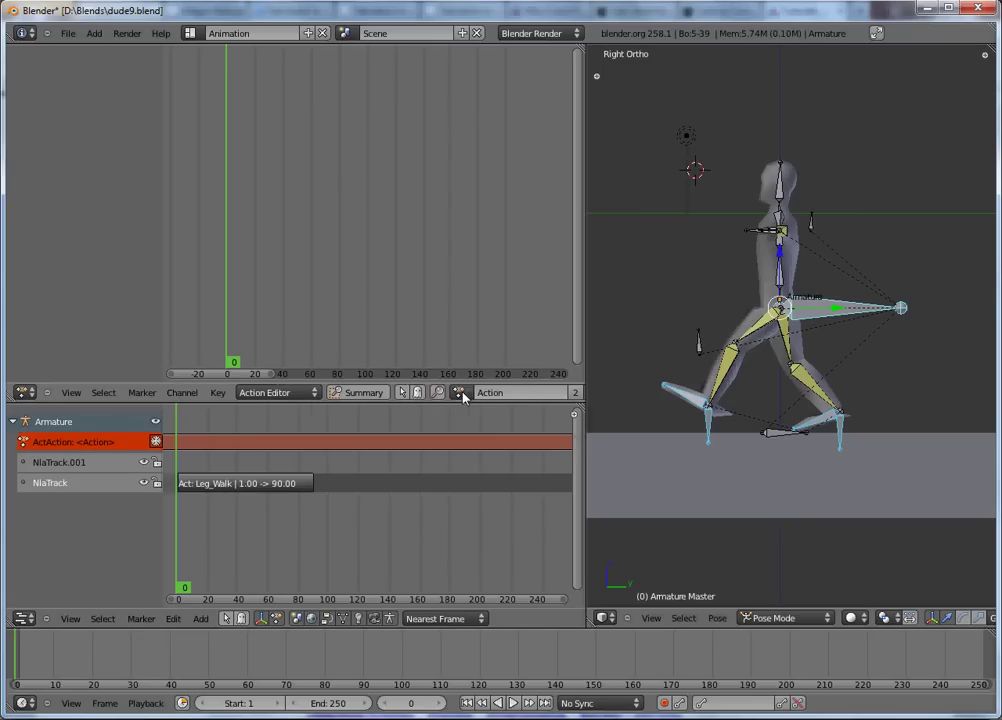
click(527, 393)
text(Hands_Walk)
key(Return)
Step: Clear all bones to the rest pose with Alt+R and check it from side and front views
key(KP_1)
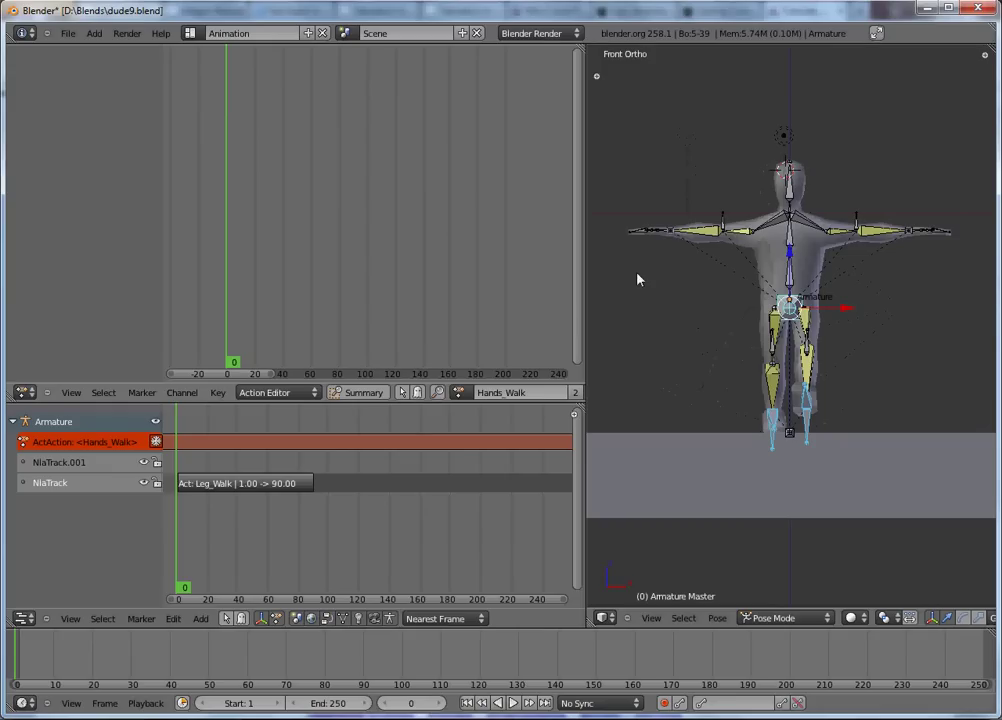
key(a)
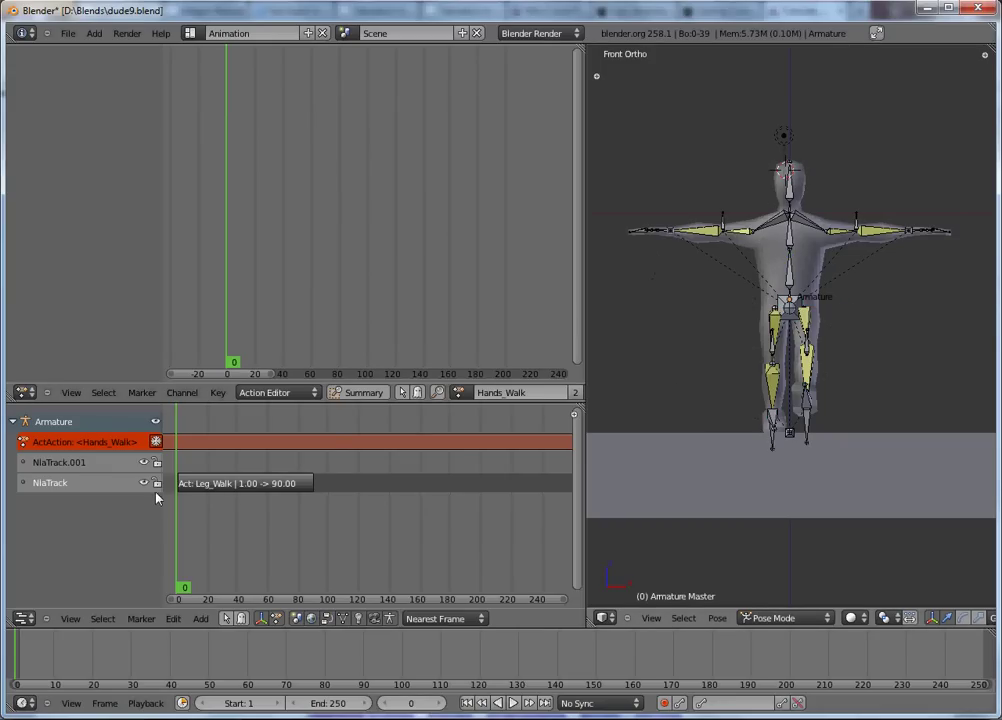
key(a)
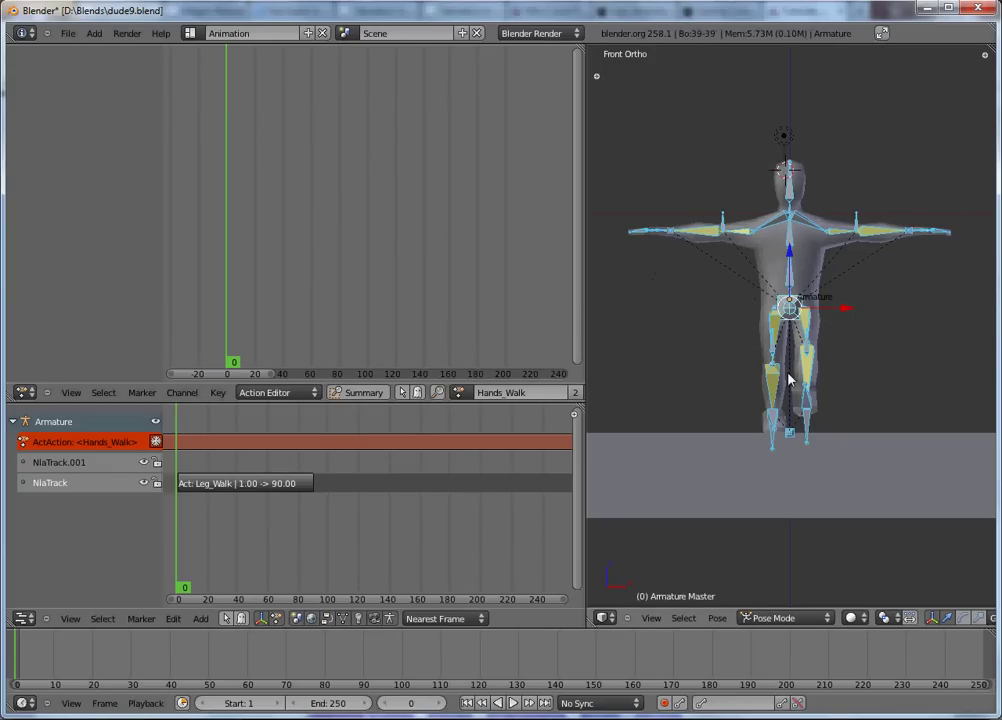
key(alt+r)
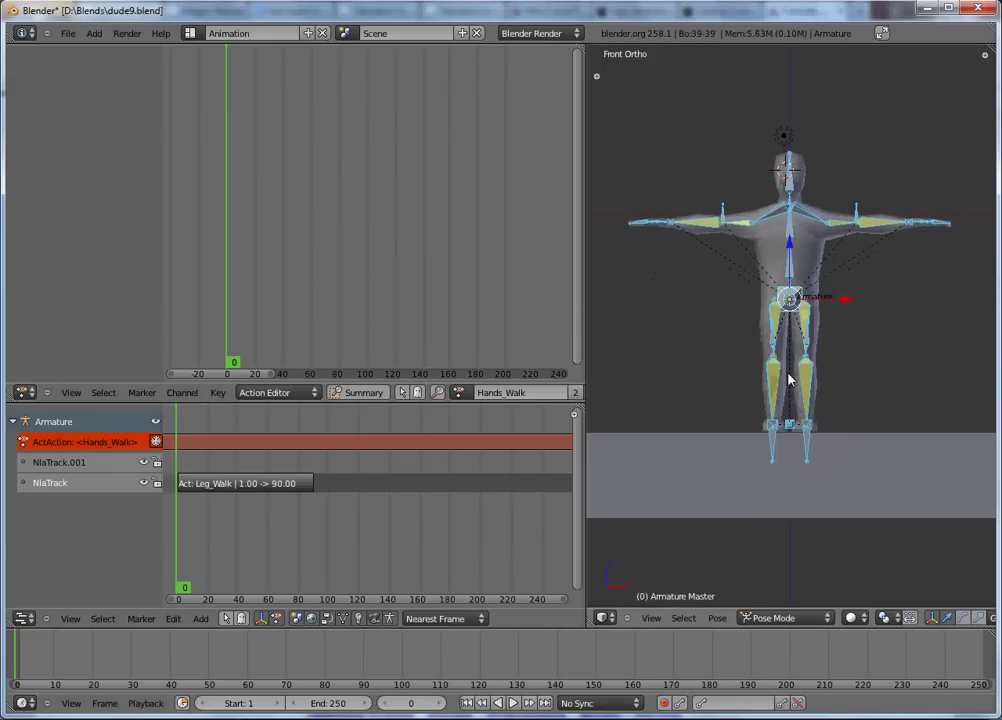
key(KP_3)
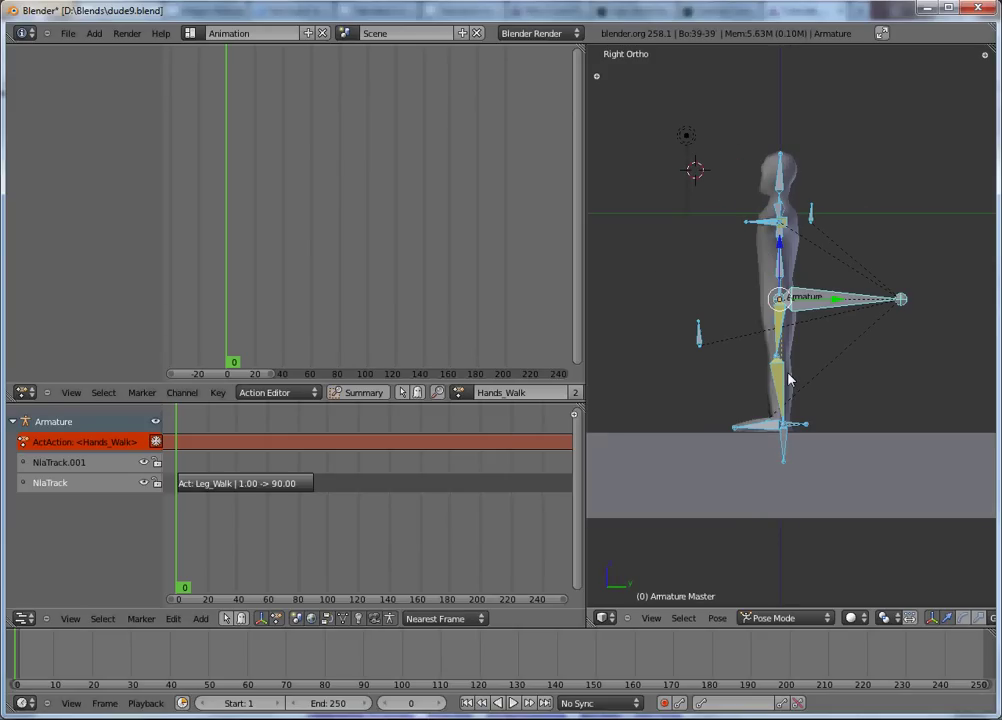
right_click(829, 298)
key(g)
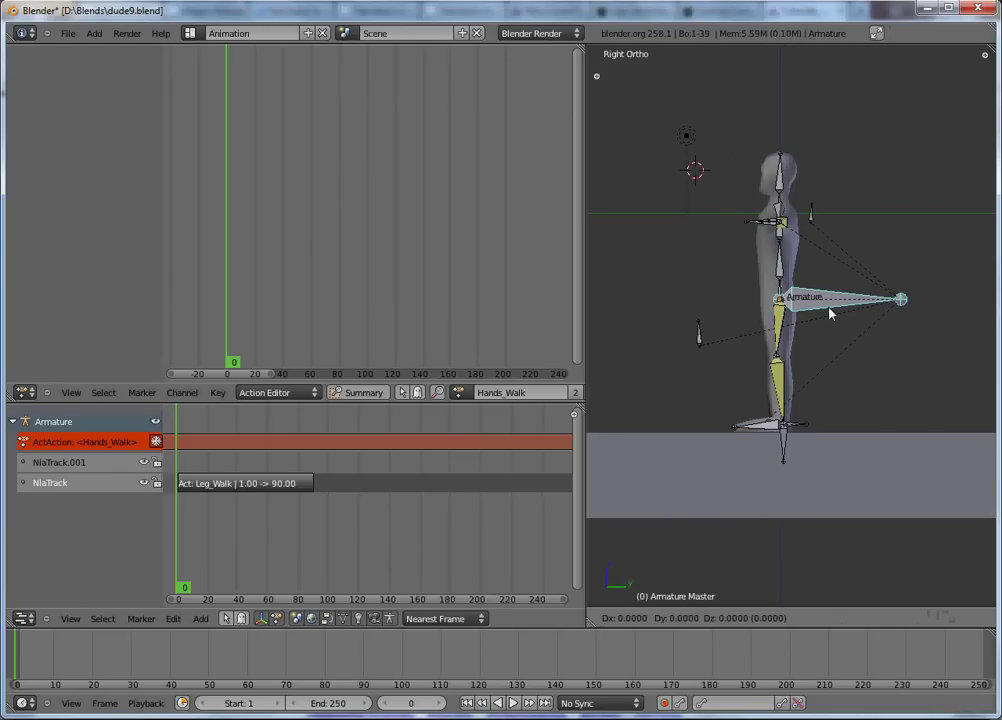
key(Escape)
key(KP_1)
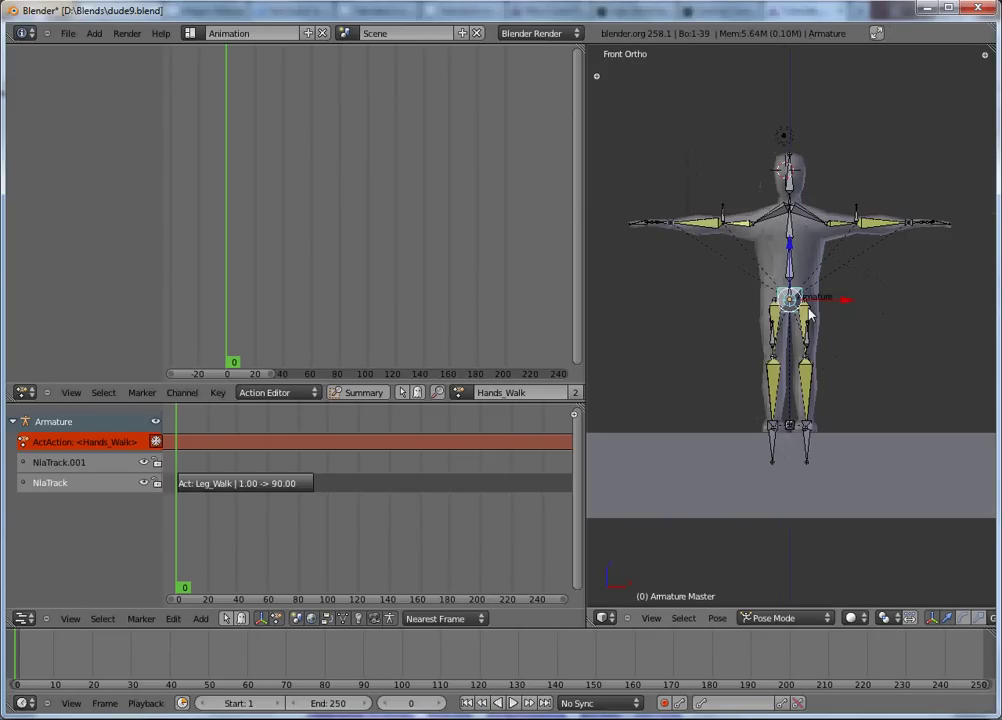
Step: Lower both arms to the body by moving the hand-end bones Bone.002_R.009 and Bone.002_L.009
right_click(700, 222)
click(667, 221)
middle_drag(667, 221, 709, 347)
right_click(651, 316)
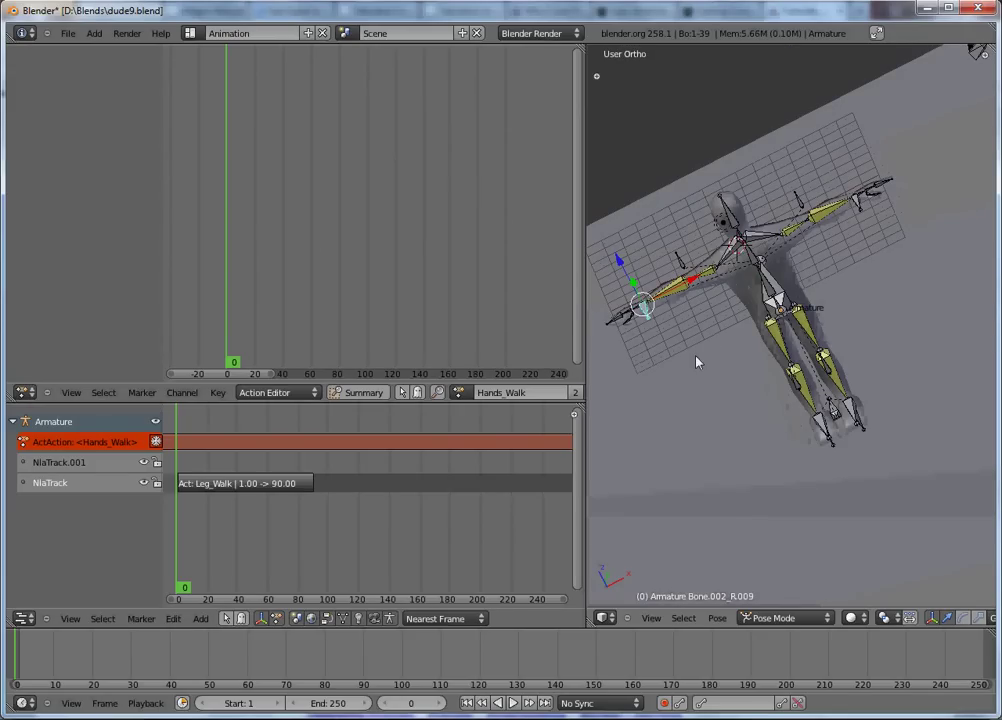
key(KP_1)
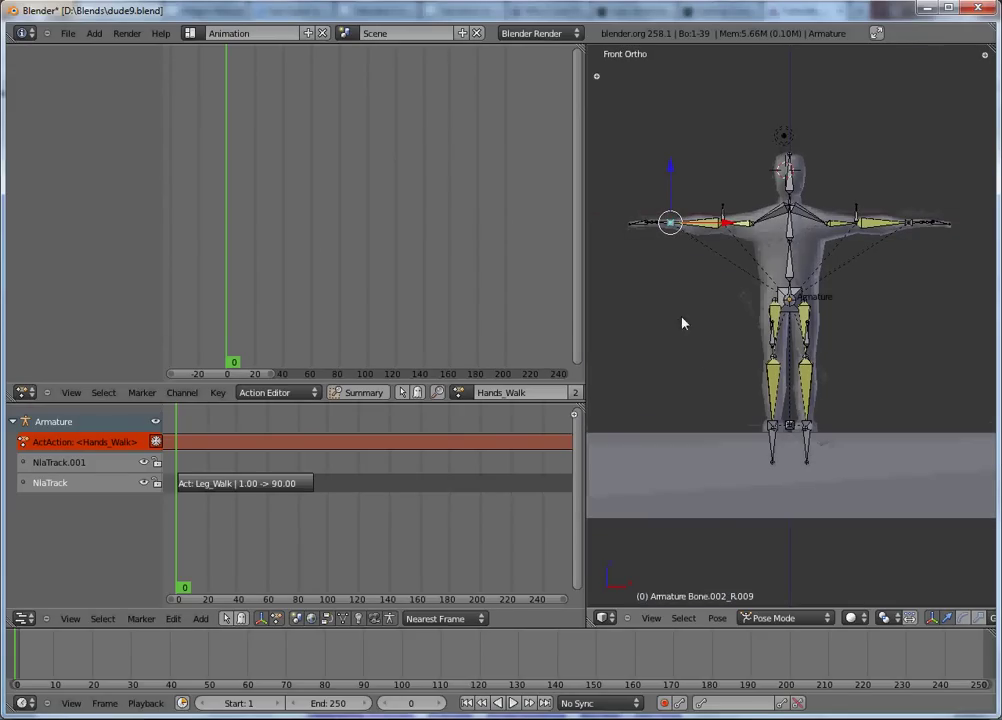
key(g)
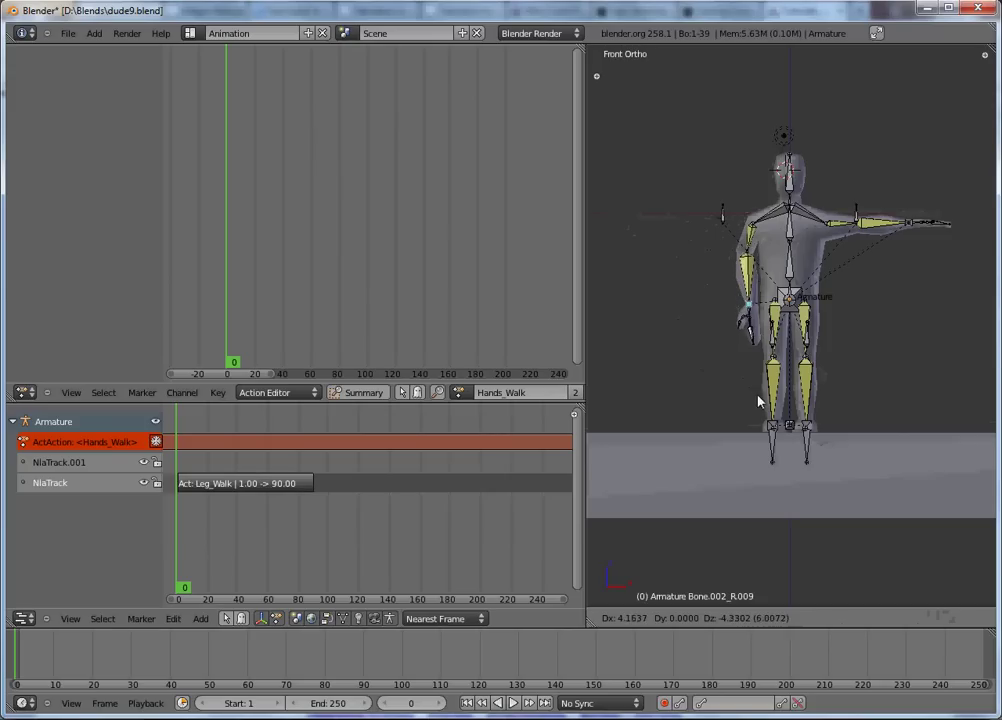
click(758, 401)
right_click(910, 229)
key(g)
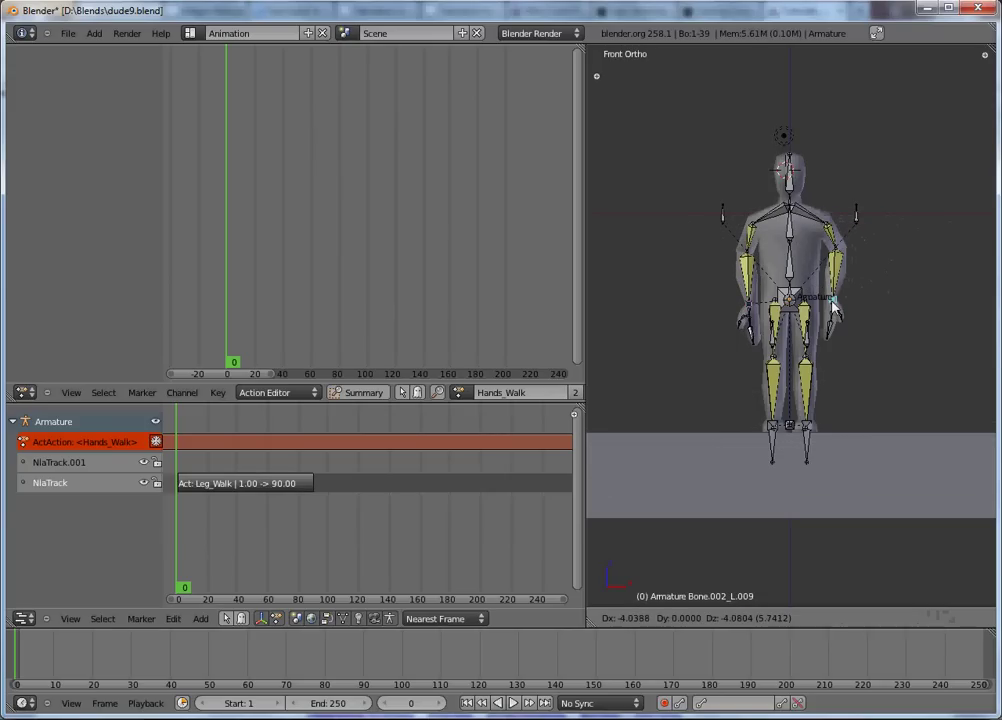
click(817, 351)
Step: Turn the right forearm bone Bone.002_R.003 slightly about the vertical axis
scroll(751, 350, up, 3)
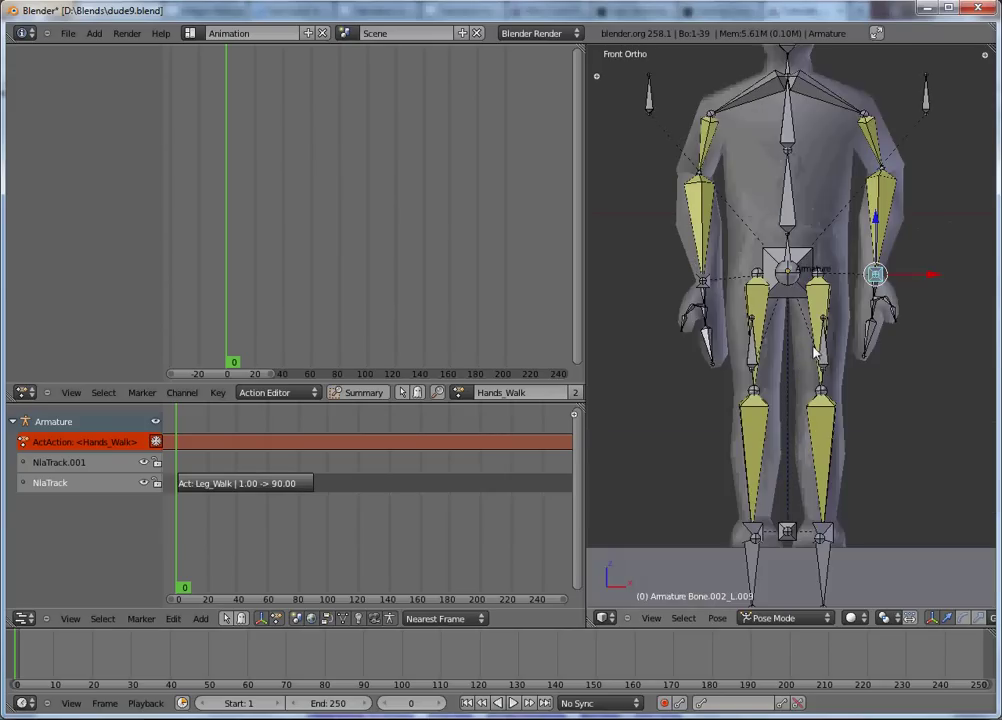
scroll(750, 349, up, 3)
right_click(641, 268)
key(r)
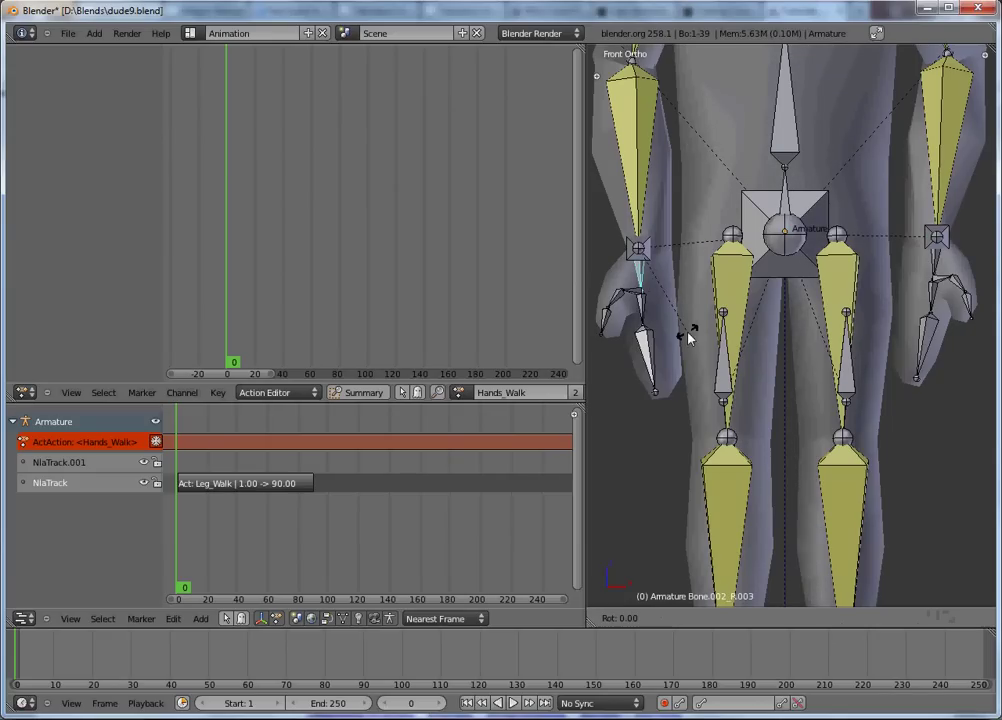
right_click(688, 338)
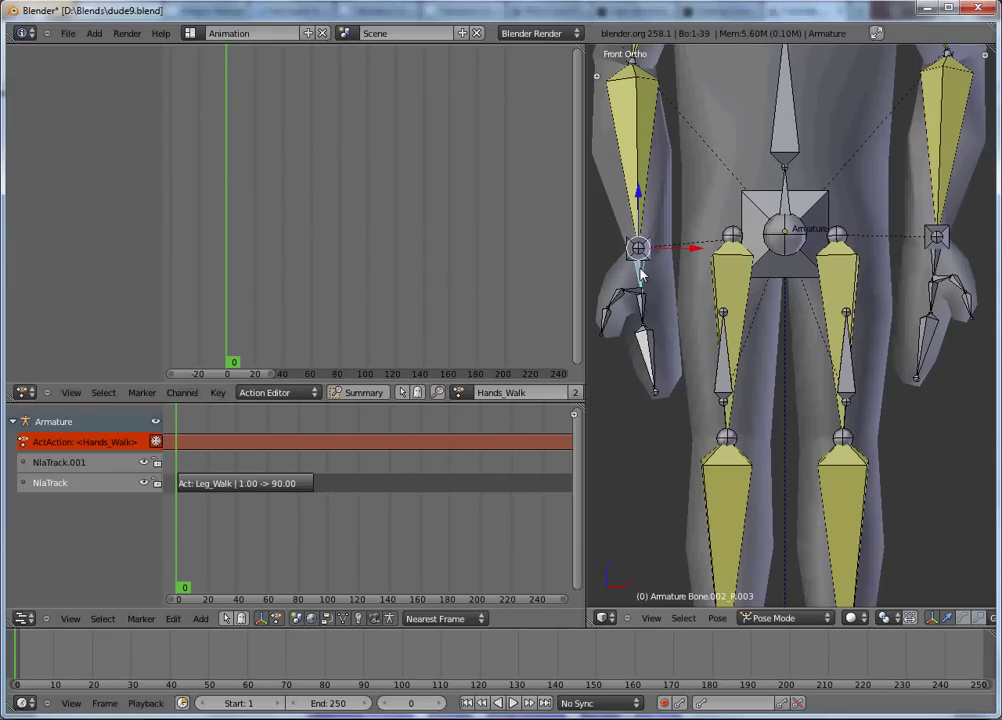
key(r)
key(z)
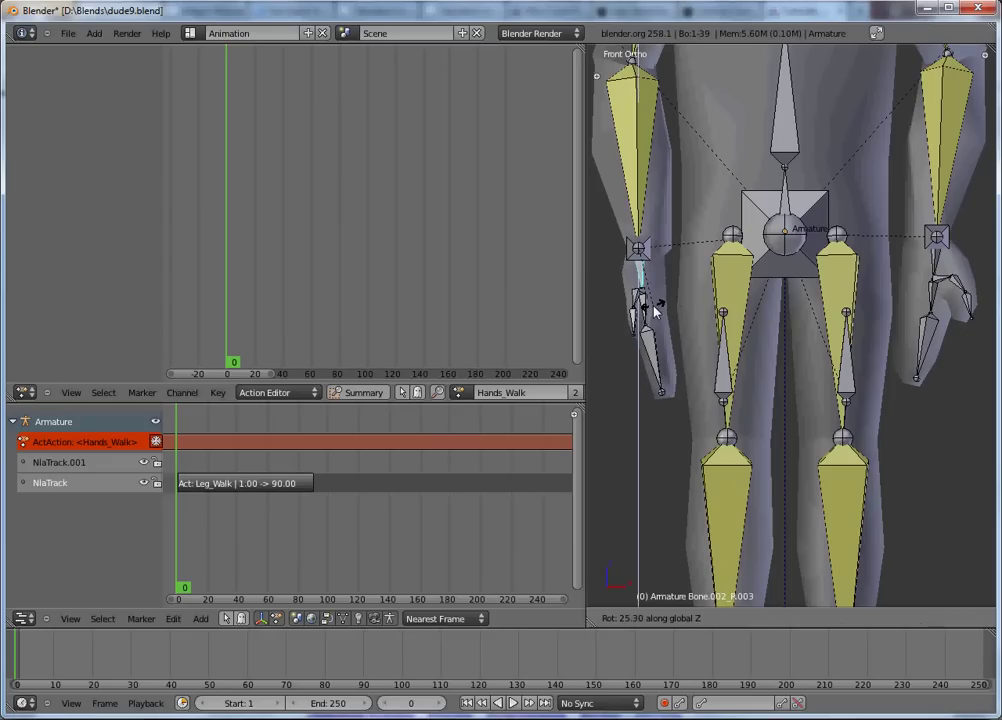
right_click(675, 342)
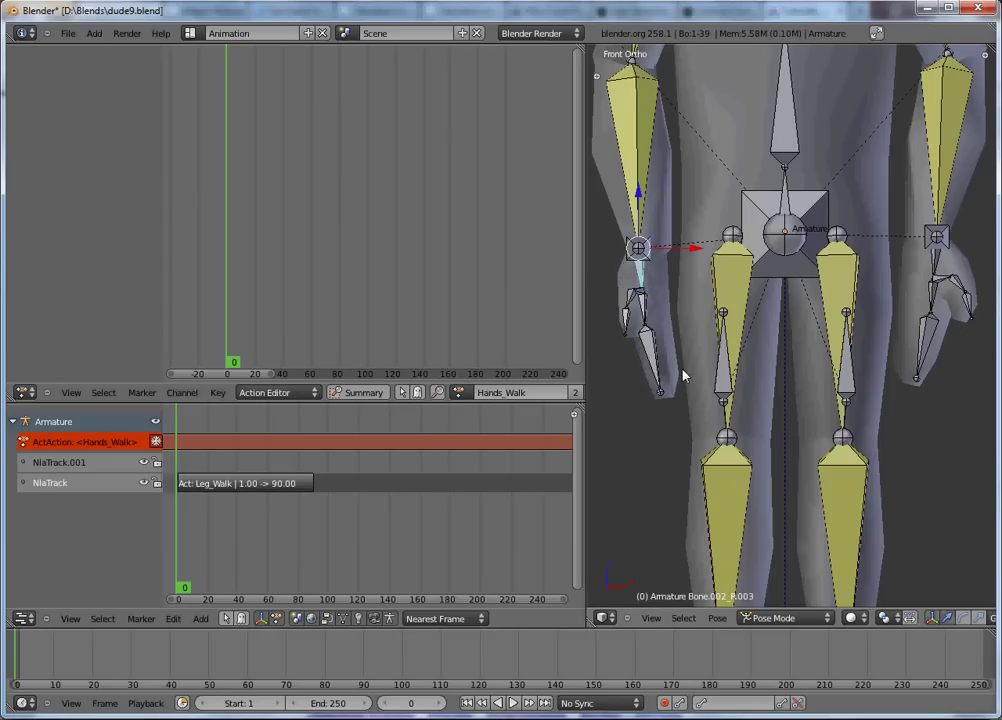
key(r)
click(664, 378)
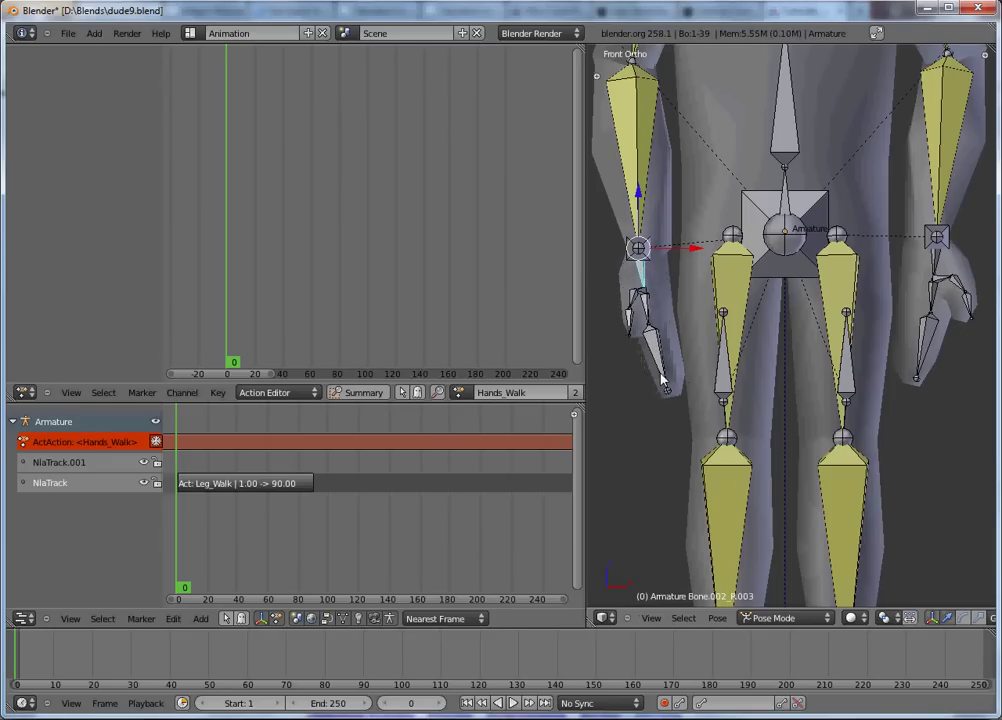
Step: Rotate the left forearm Bone.002_L.003 slightly, then select both forearm bones
right_click(932, 272)
key(r)
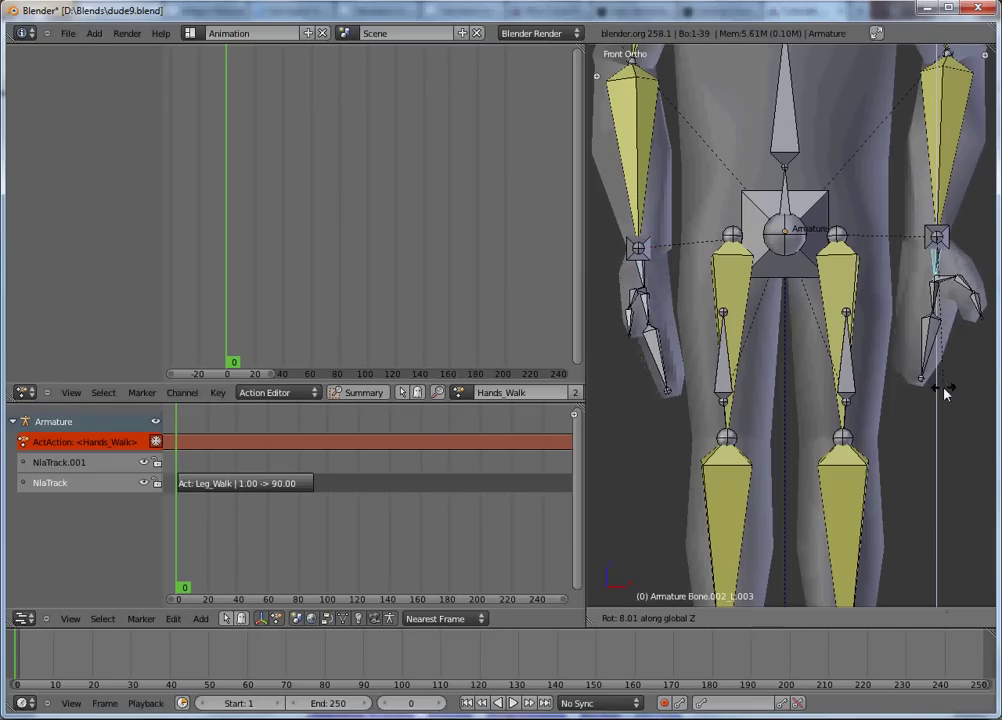
click(991, 352)
key(r)
click(991, 352)
right_click(640, 252)
shift+right_click(936, 240)
shift+right_click(935, 262)
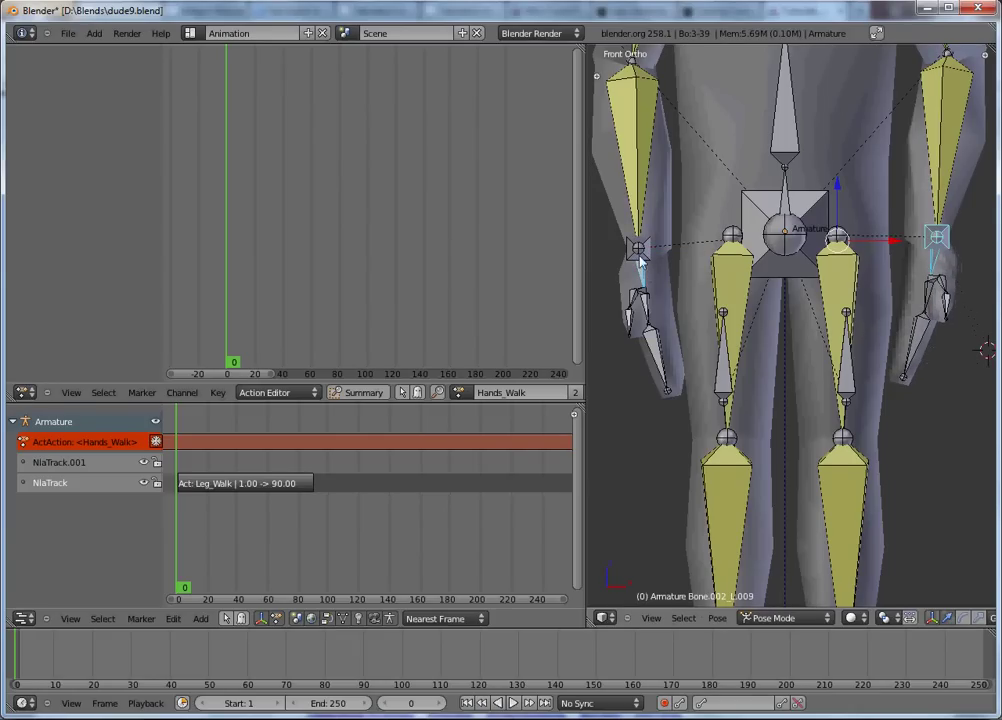
shift+right_click(934, 264)
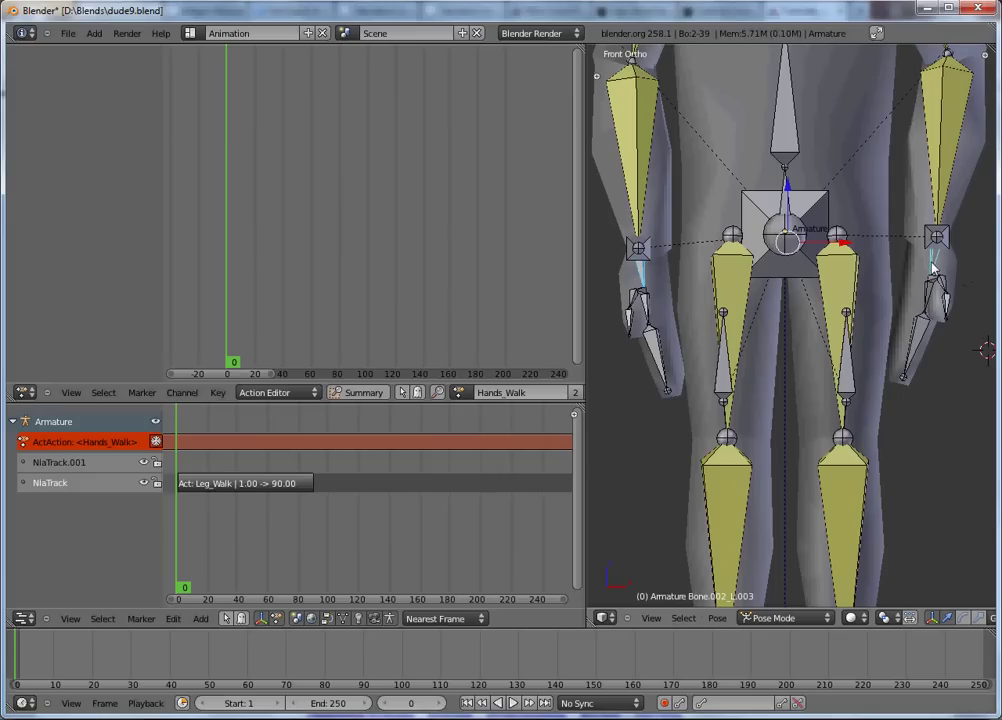
Step: Key rotation and then location for forearm bones Bone.002_L.003 and Bone.002_R.003
key(i)
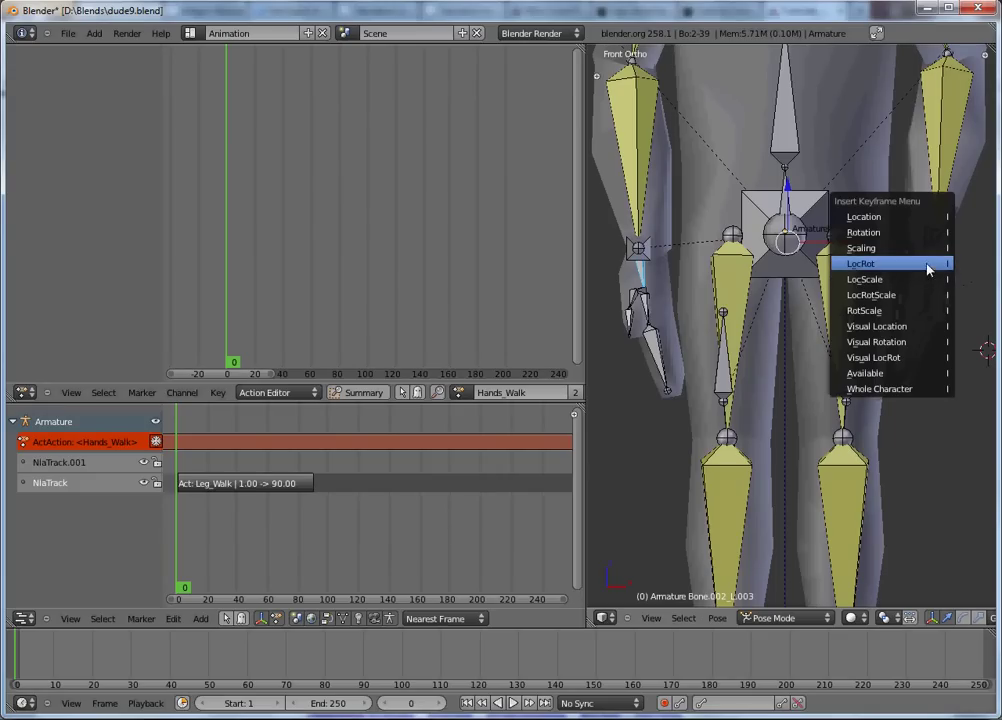
click(900, 232)
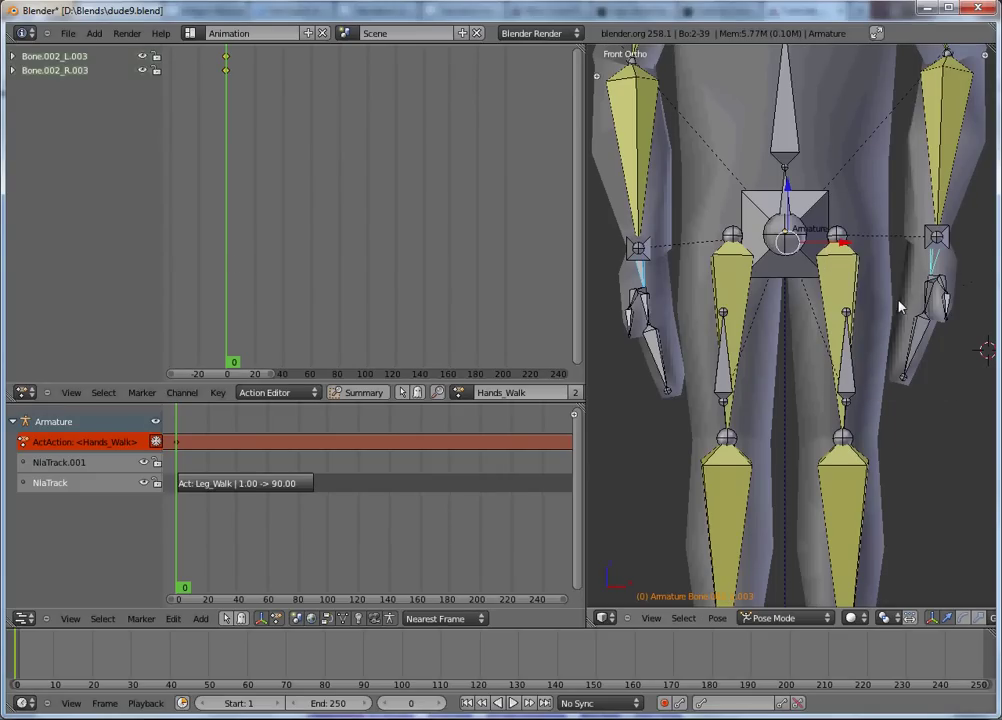
right_click(639, 252)
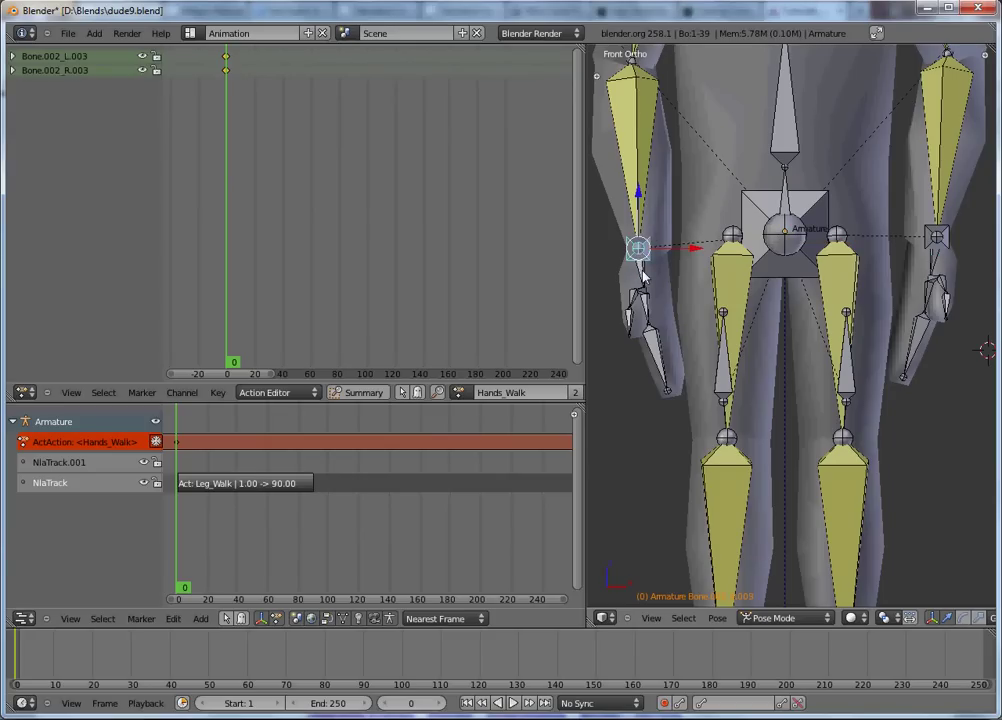
shift+right_click(934, 241)
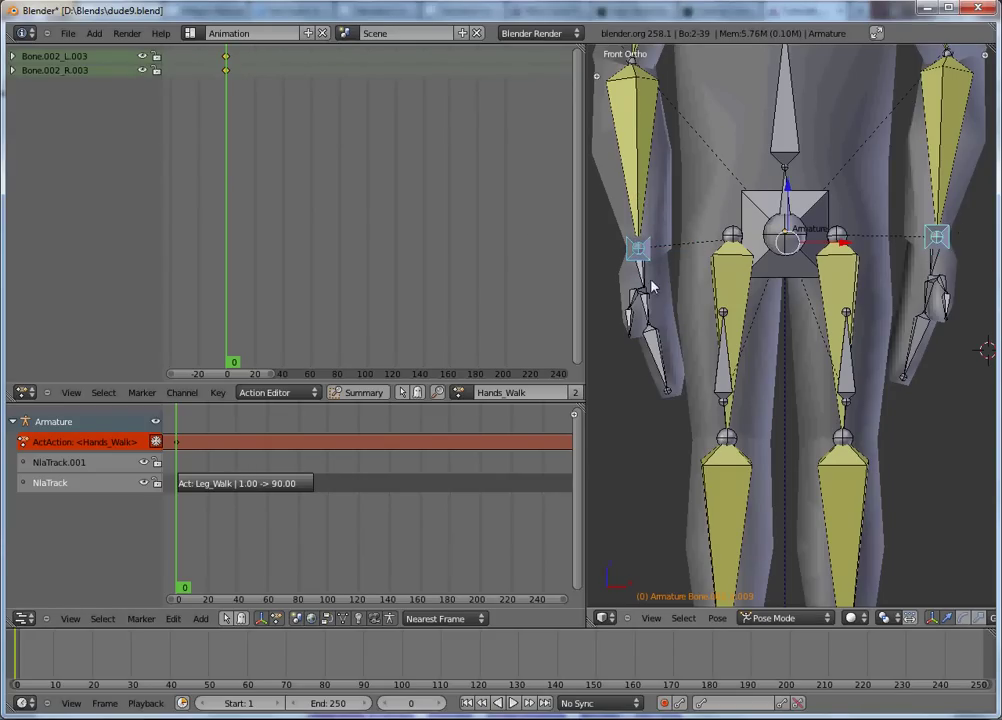
key(i)
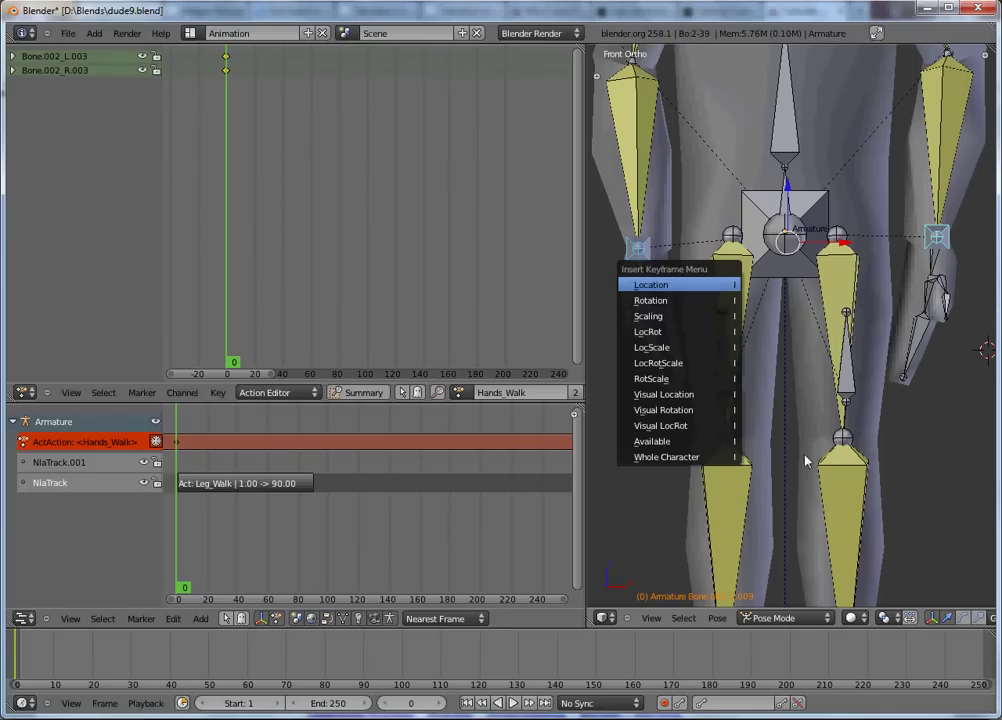
click(716, 285)
Step: Switch to the side view and move the current frame forward in the NLA
key(KP_3)
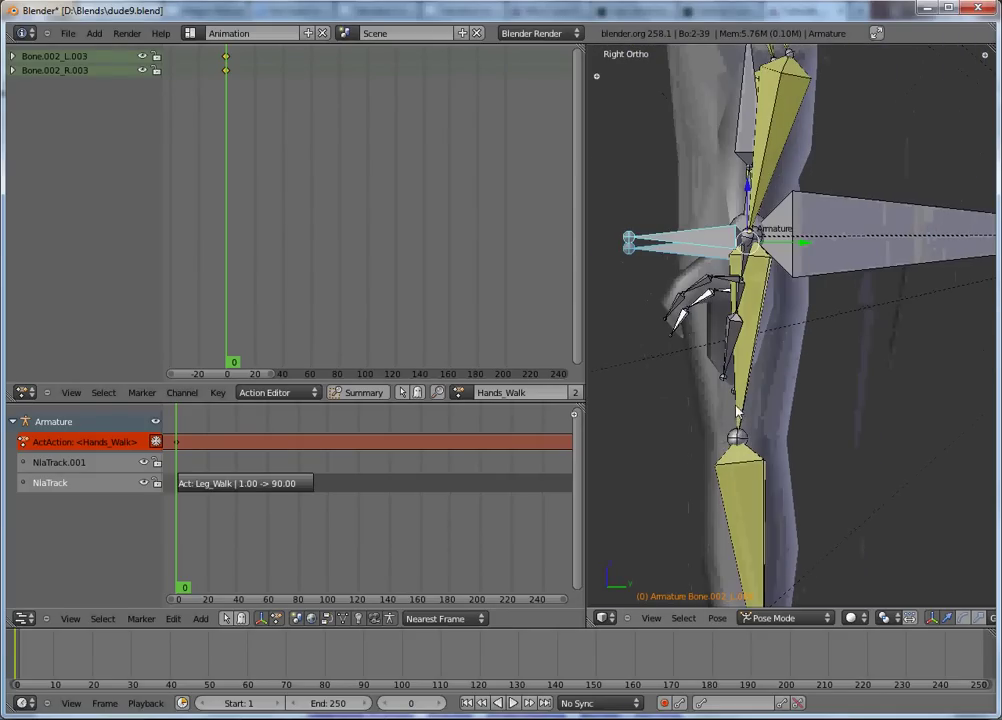
scroll(730, 411, down, 3)
drag(179, 503, 182, 507)
Step: At frame 1, move the left and right hand-end bones up and forward
click(178, 505)
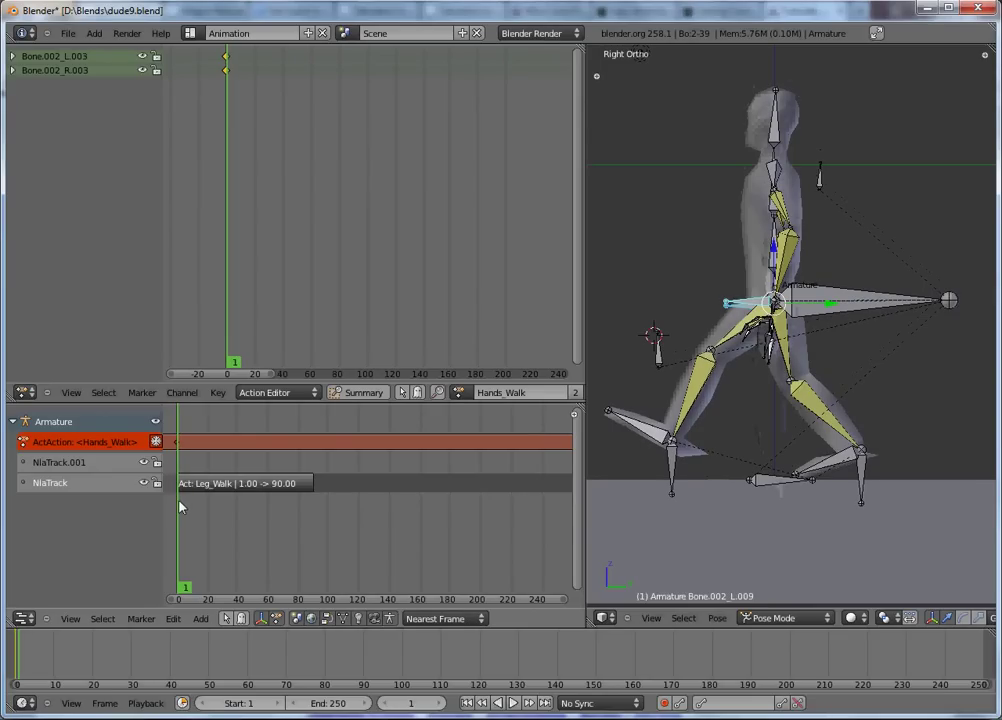
right_click(755, 306)
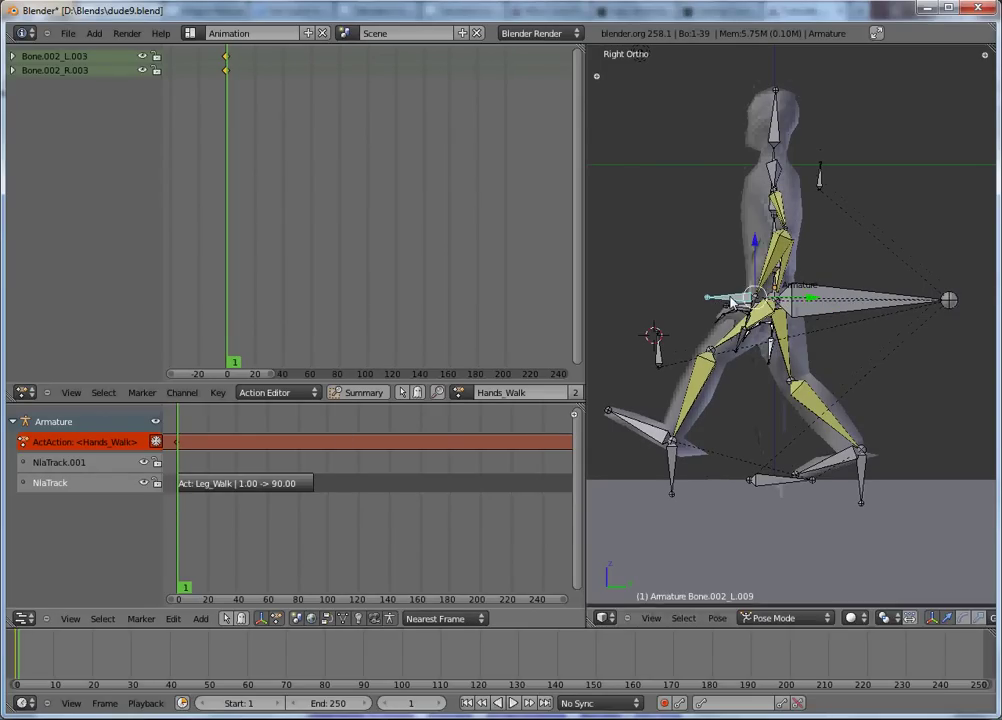
middle_drag(758, 306, 819, 380)
key(KP_3)
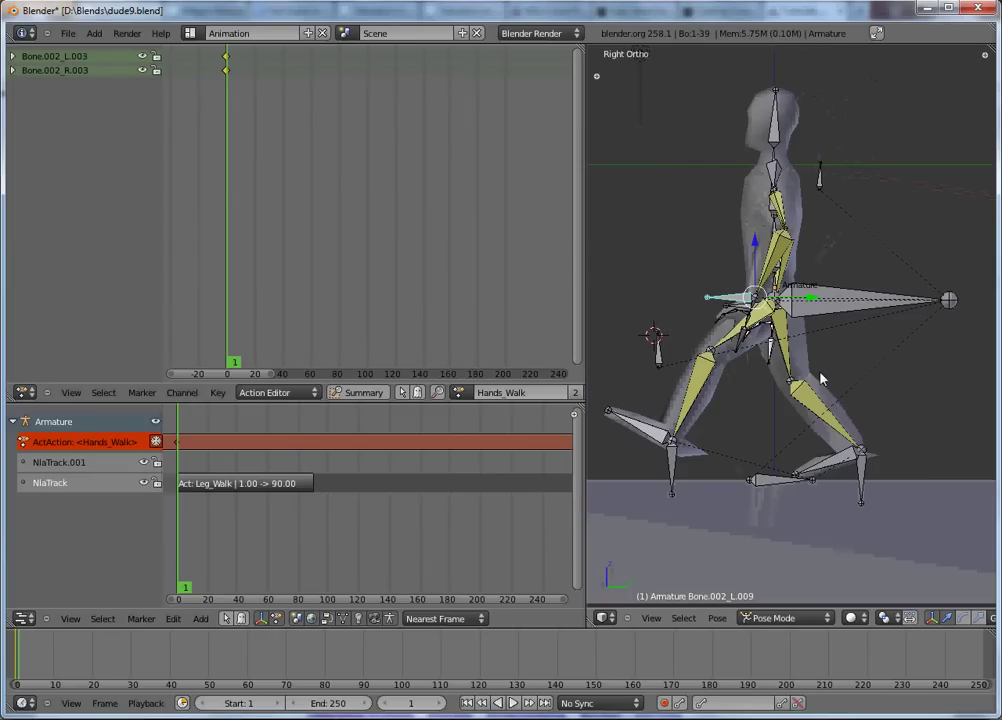
key(g)
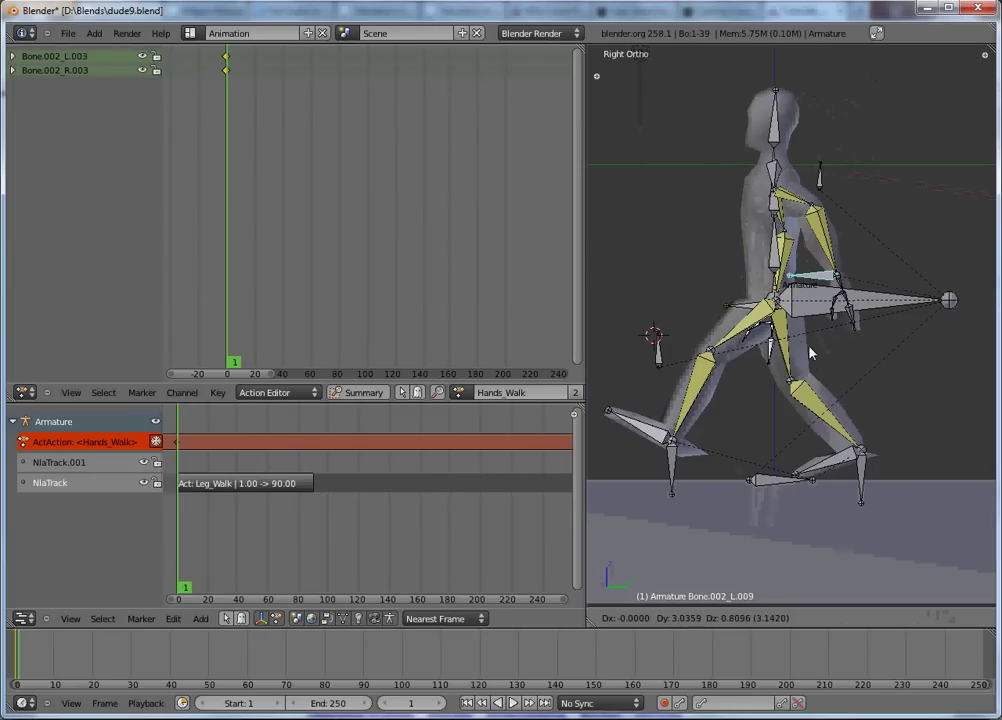
click(757, 312)
right_click(750, 308)
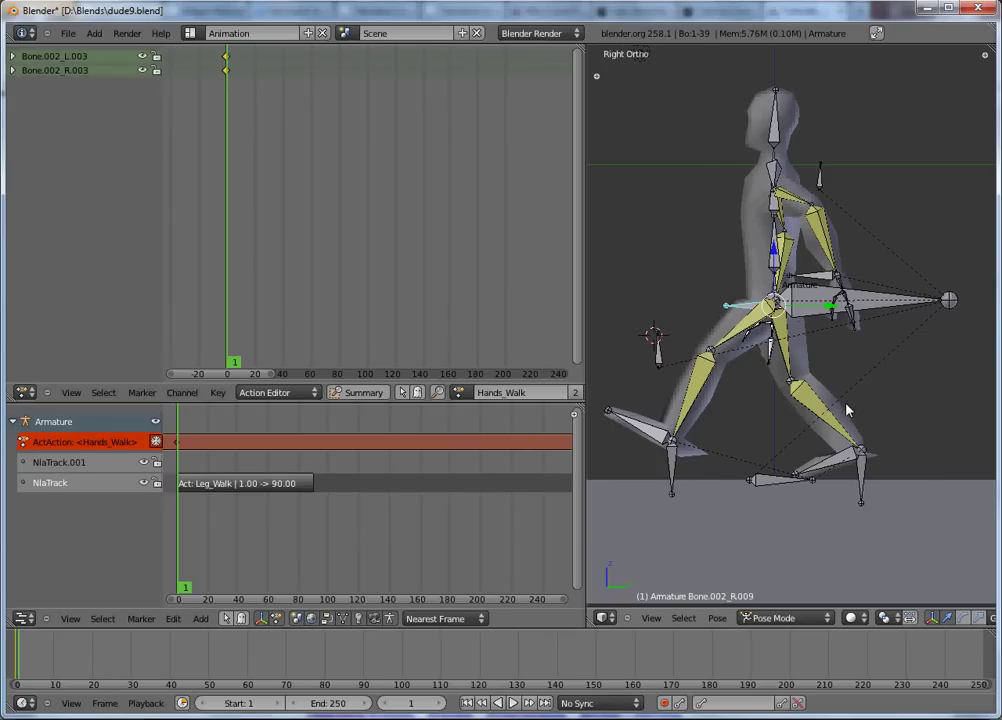
key(g)
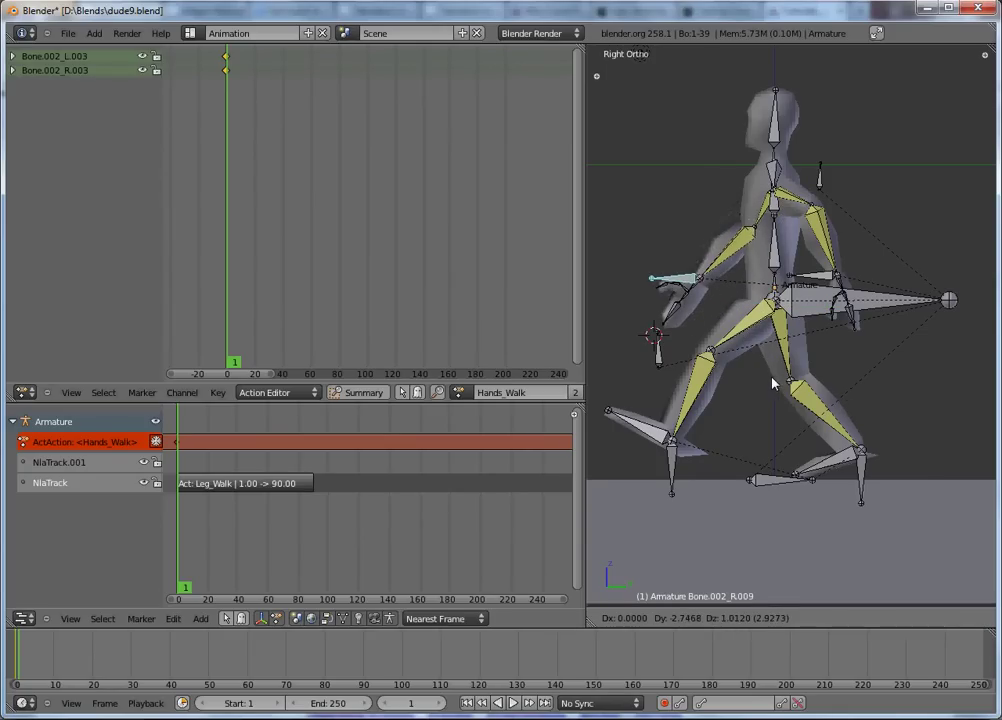
click(773, 383)
Step: Select both hand bones Bone.002_L.009 and Bone.002_R.009 and key their location
middle_drag(773, 383, 775, 350)
key(KP_3)
shift+right_click(813, 277)
key(i)
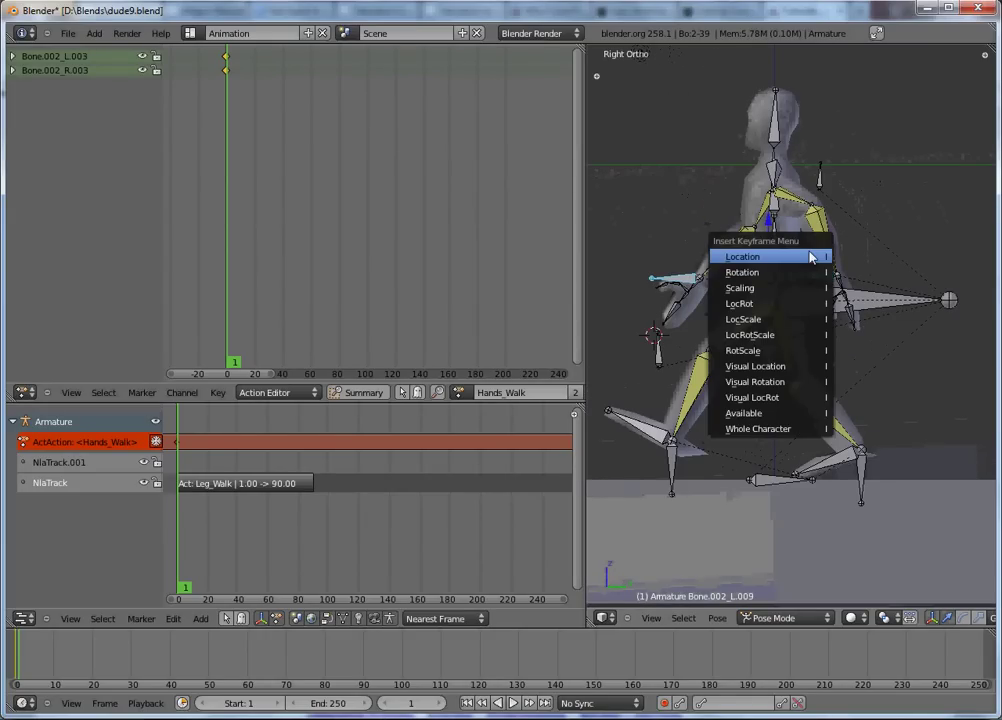
click(812, 258)
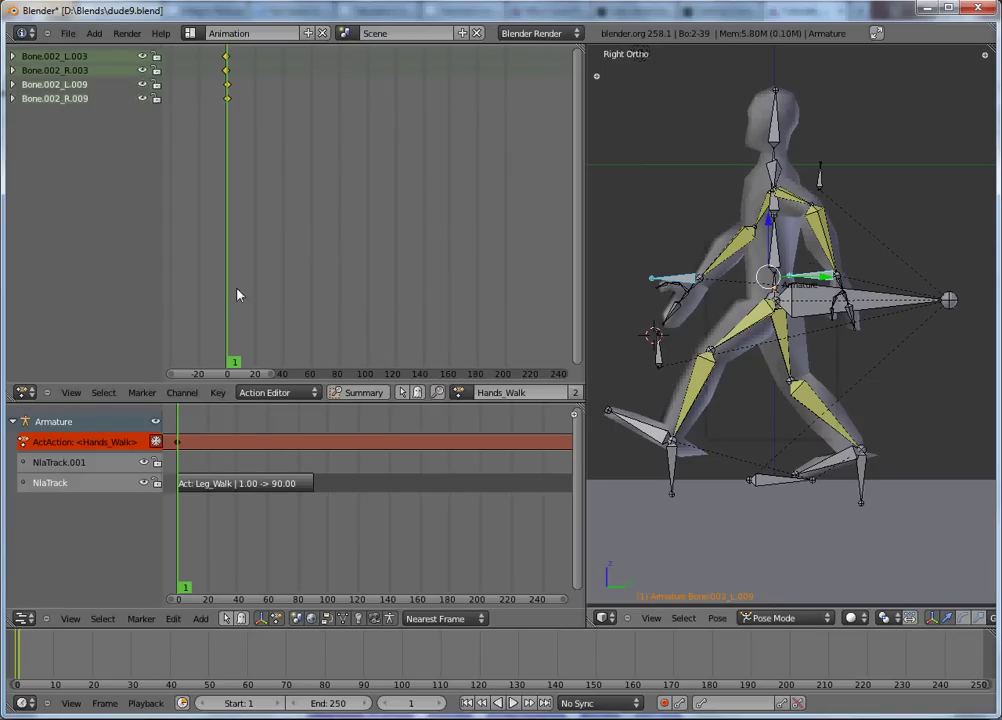
Step: At frame 15, move both hand bones to new positions and key their locations
drag(229, 300, 249, 303)
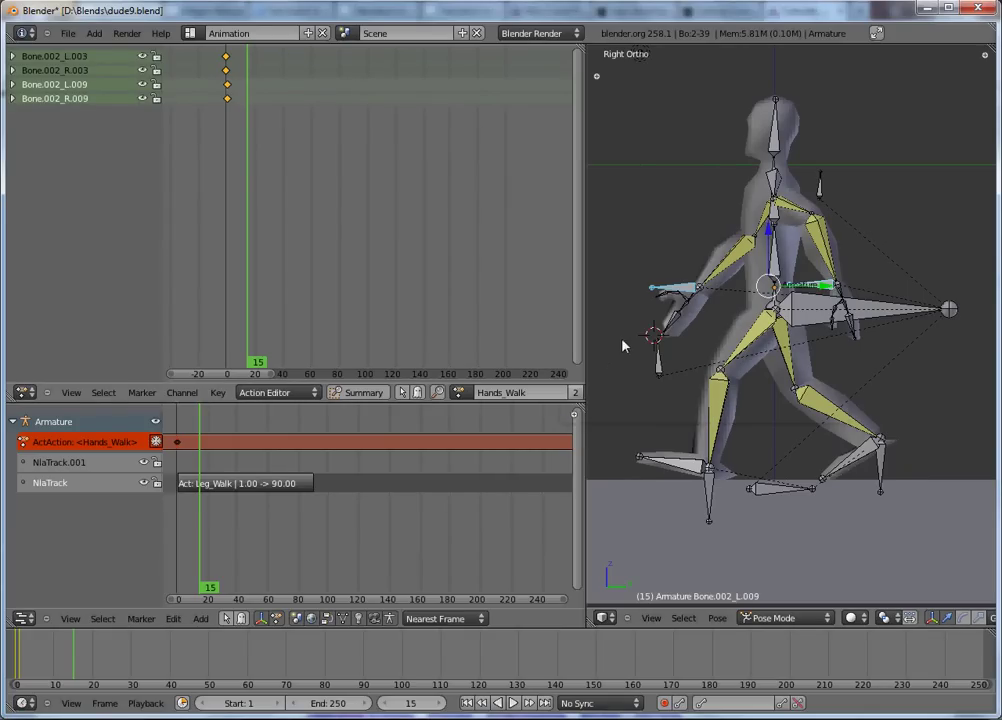
mouse_move(246, 351)
mouse_down()
mouse_move(213, 355)
mouse_move(251, 364)
mouse_up()
key(g)
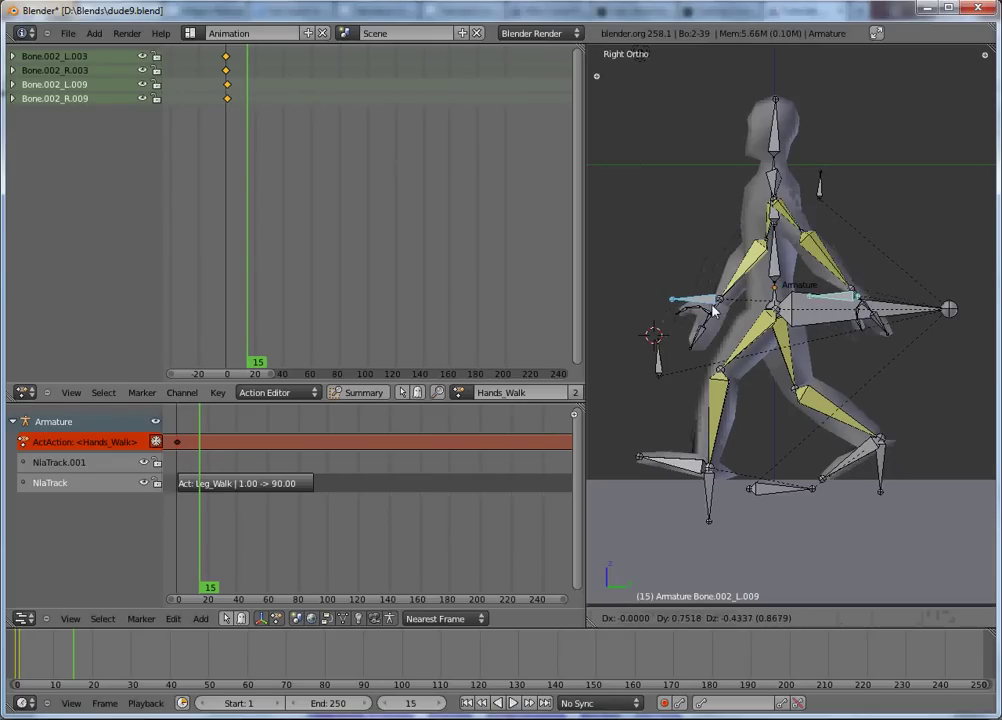
click(720, 310)
right_click(855, 296)
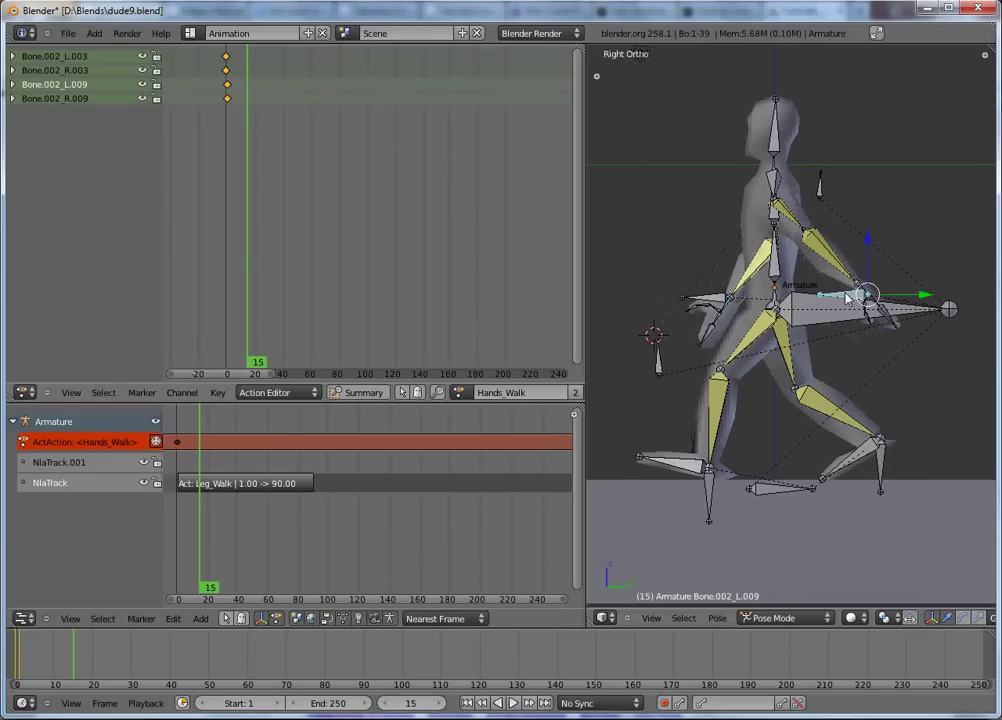
key(g)
click(703, 298)
shift+right_click(703, 298)
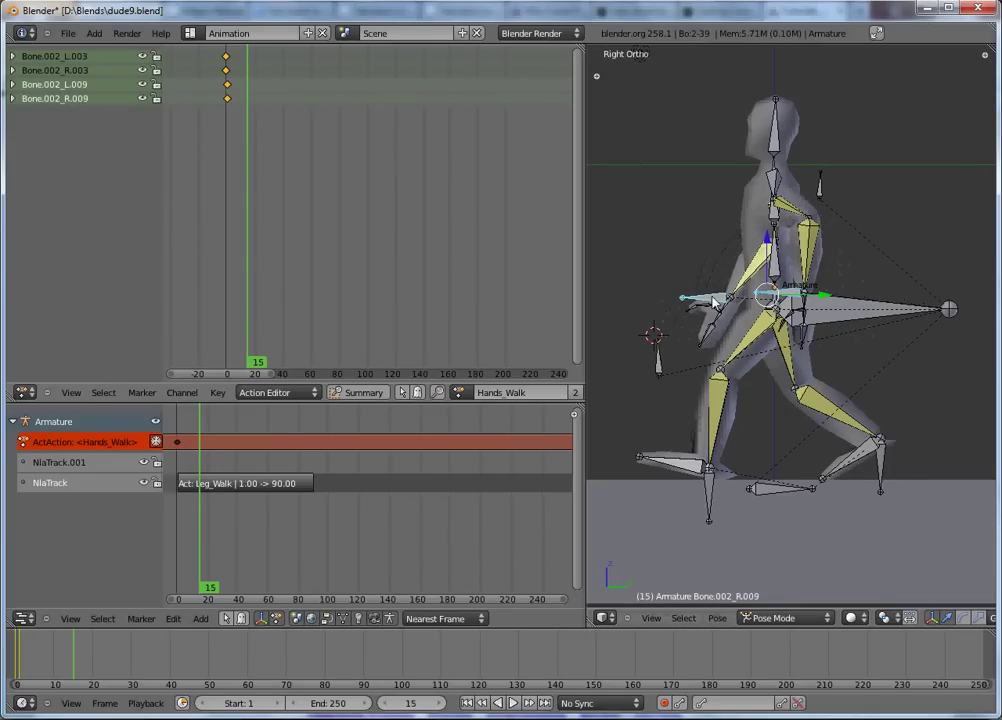
key(i)
click(703, 296)
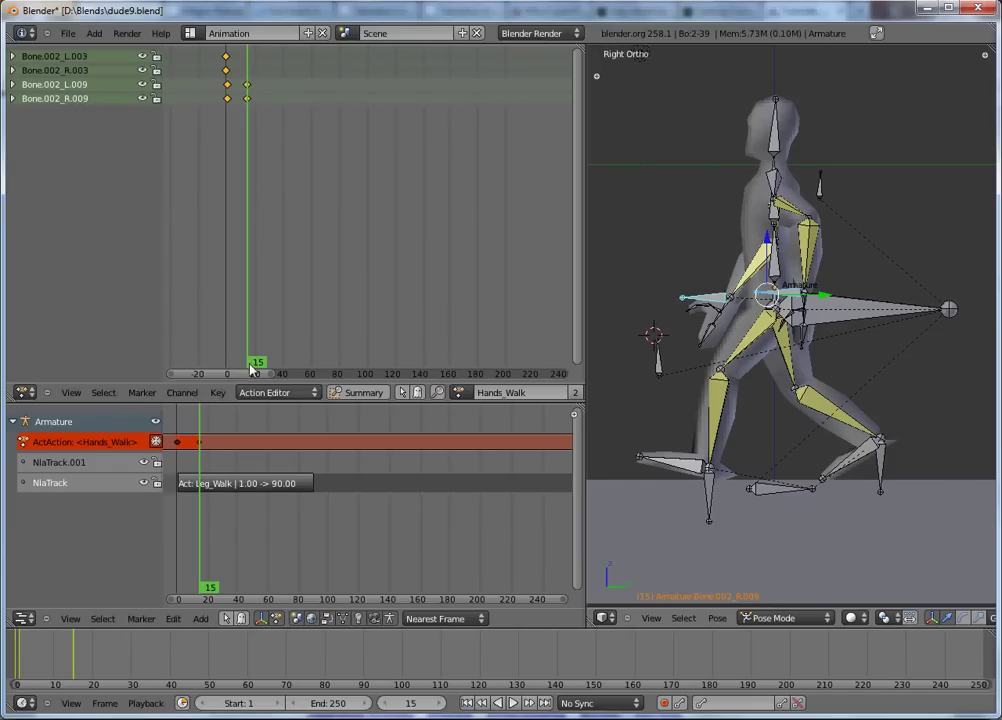
Step: At frame 30, reposition the hand bones and key their locations
drag(252, 368, 271, 362)
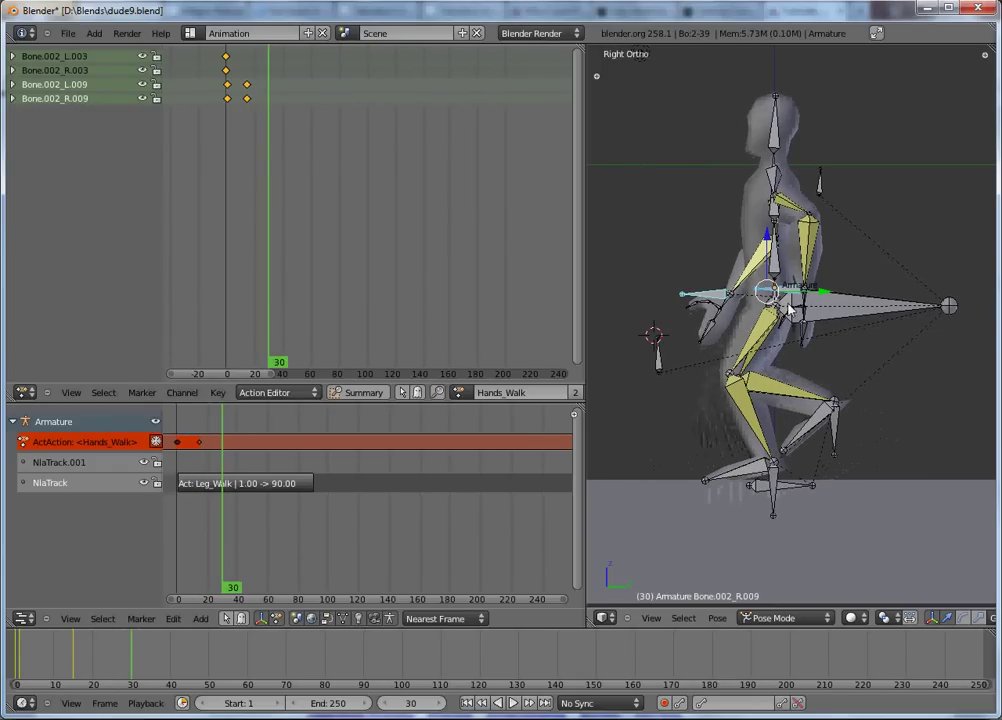
right_click(764, 293)
key(g)
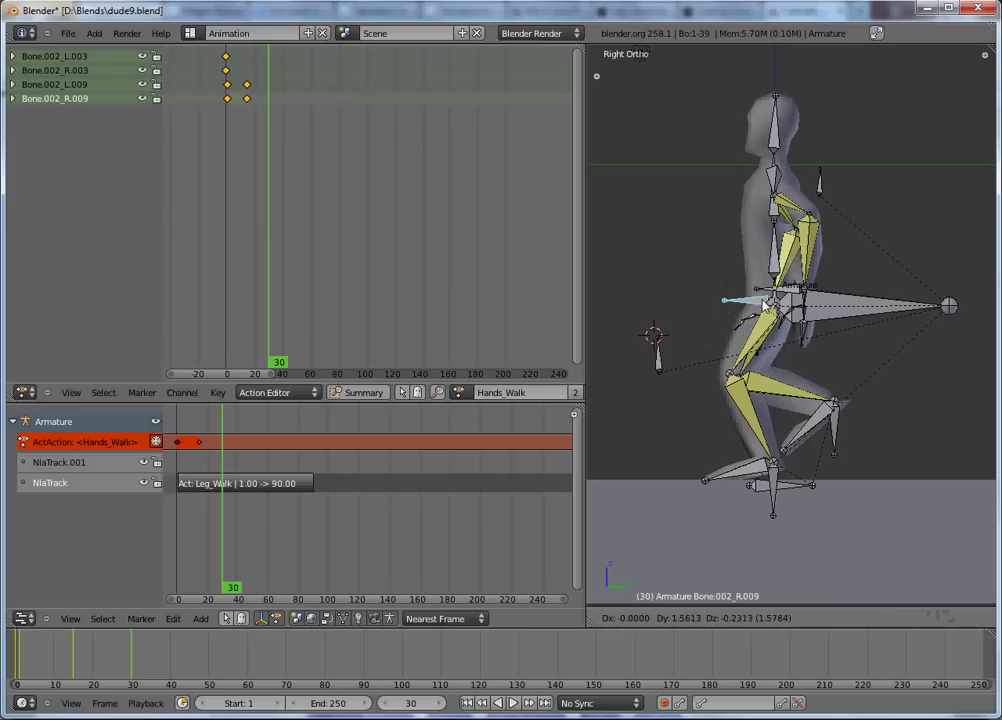
click(785, 303)
right_click(787, 293)
key(g)
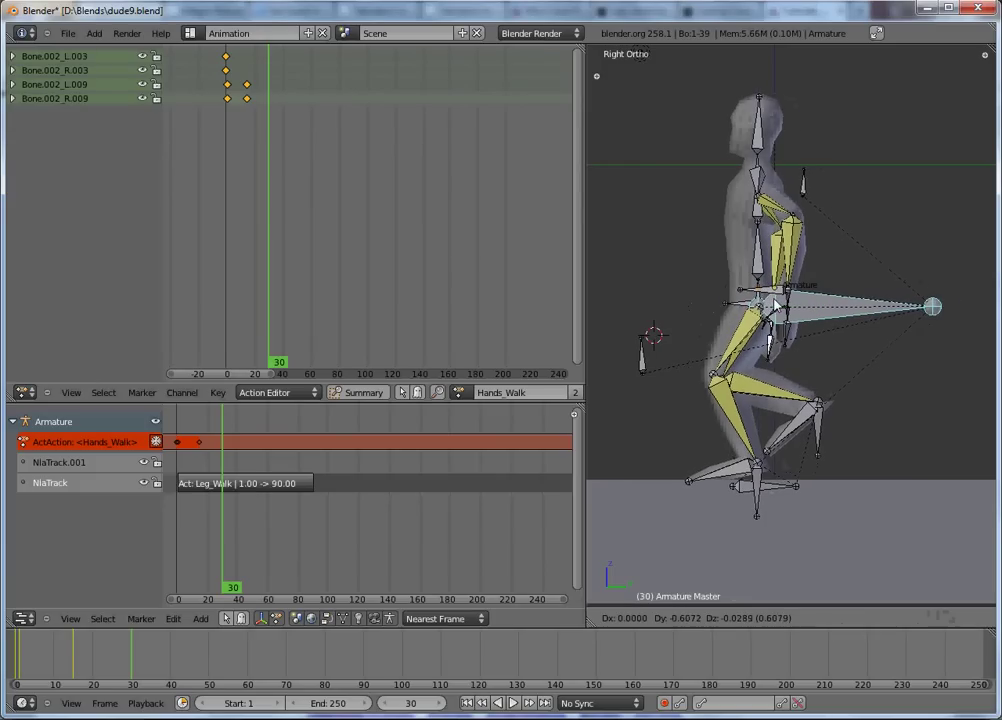
key(Escape)
right_click(772, 291)
shift+right_click(760, 298)
key(g)
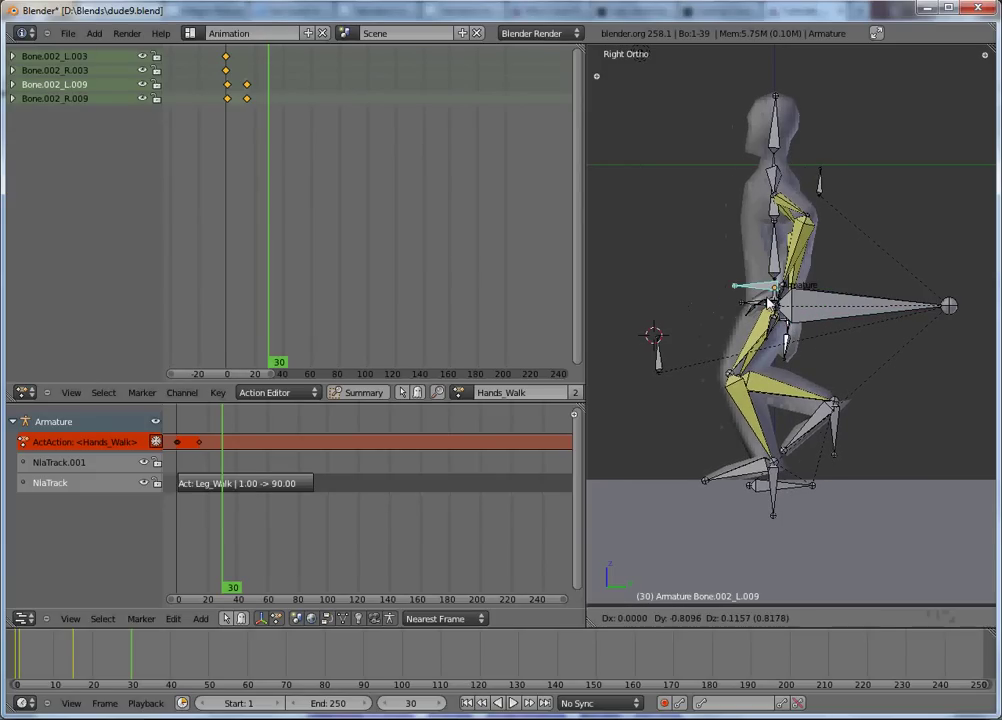
click(741, 308)
key(i)
click(672, 233)
drag(225, 468, 245, 467)
Step: At frame 45, move the hand bones and key both hand locations
right_click(766, 292)
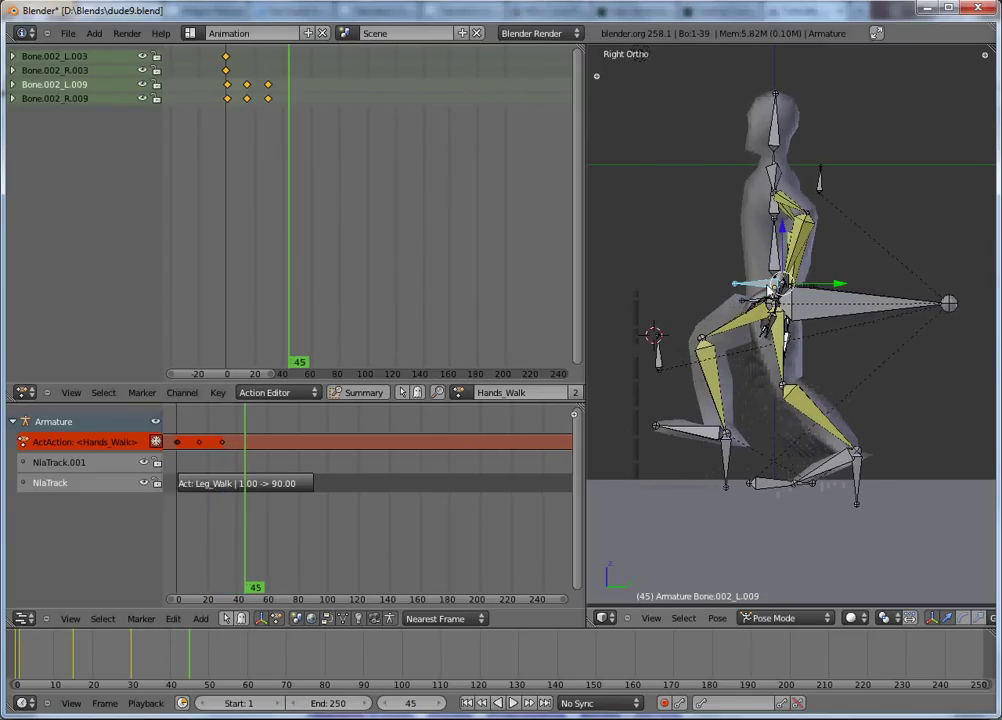
middle_drag(713, 309, 768, 351)
key(KP_3)
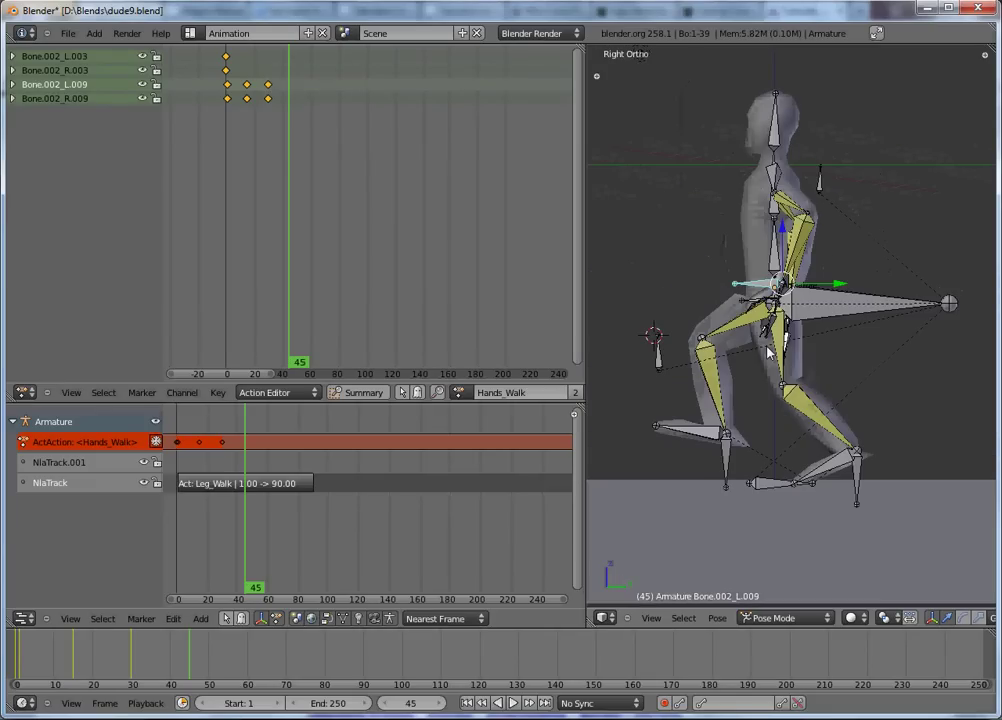
key(s)
right_click(813, 363)
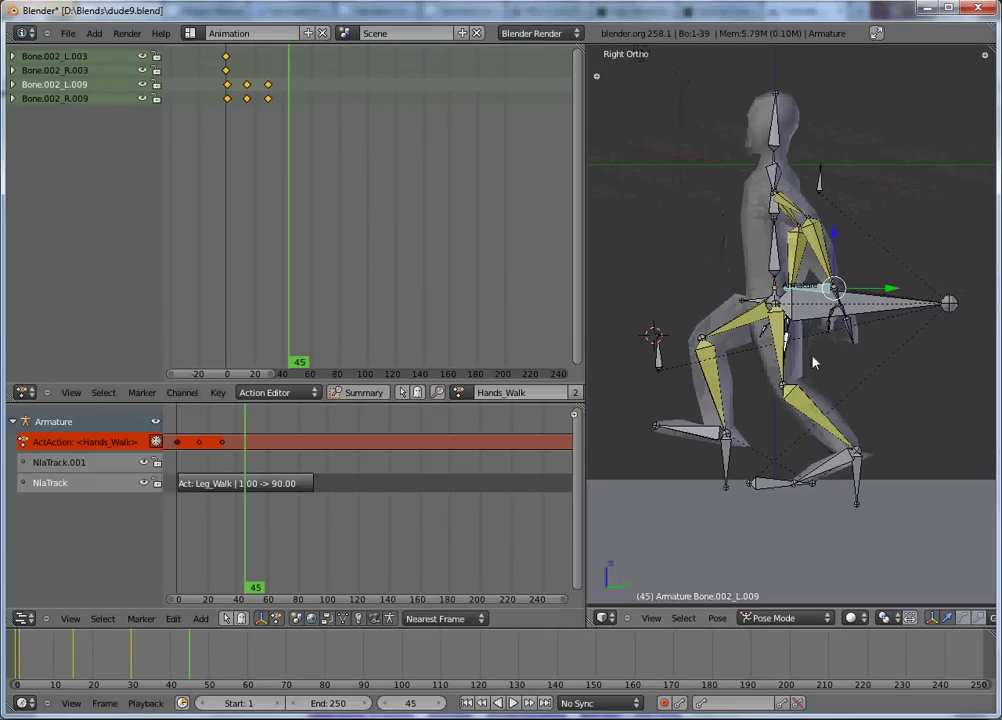
right_click(755, 300)
key(g)
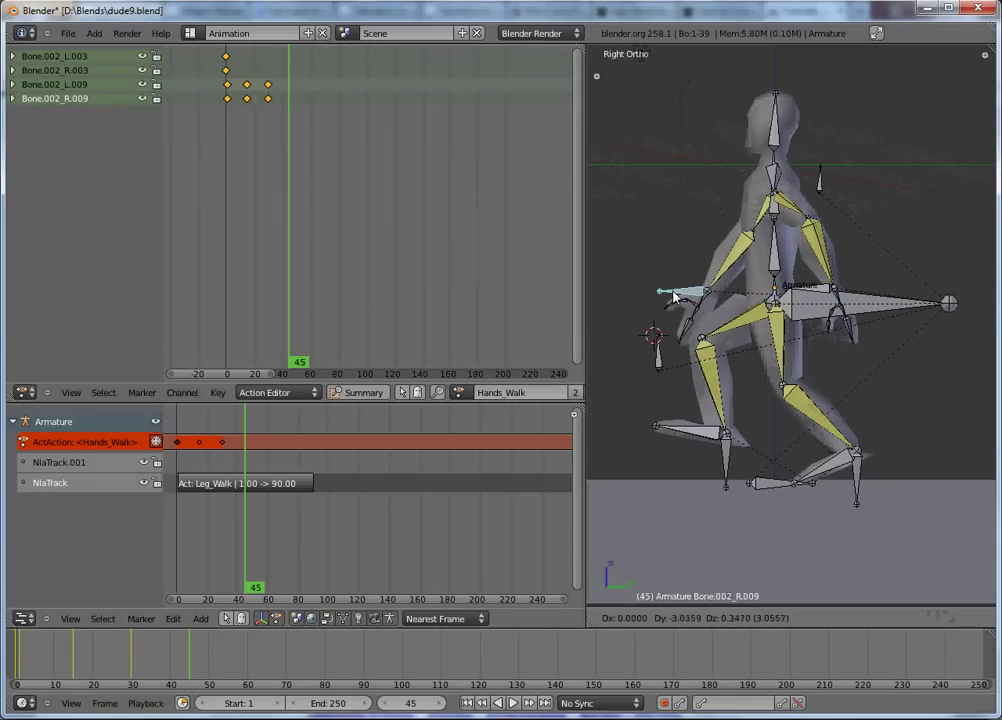
click(671, 291)
right_click(830, 292)
right_click(823, 290)
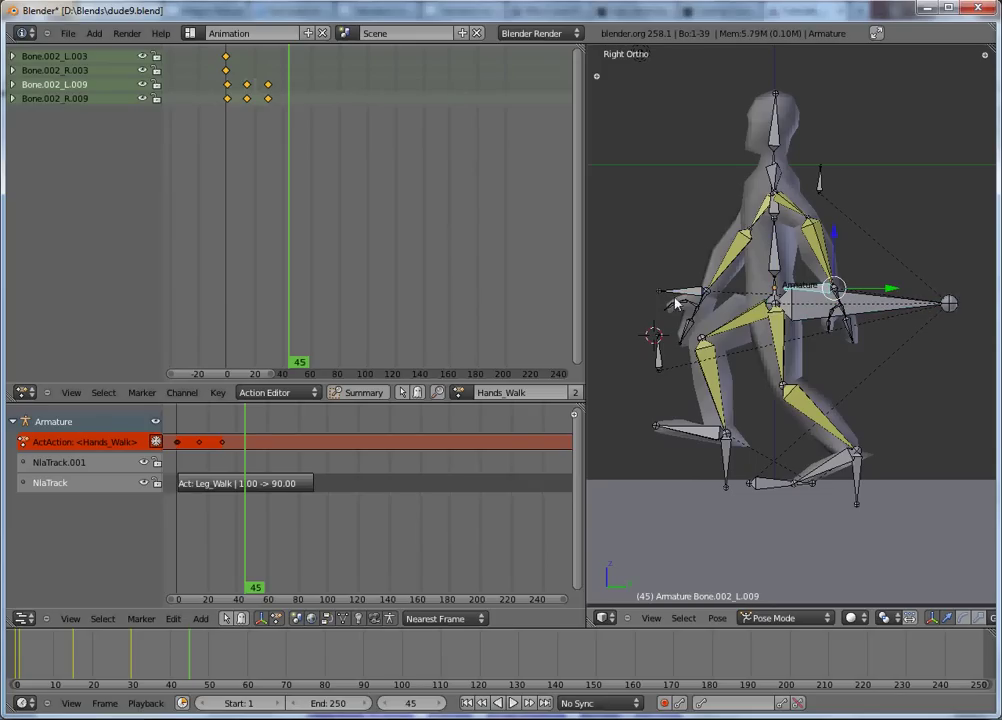
right_click(684, 296)
key(i)
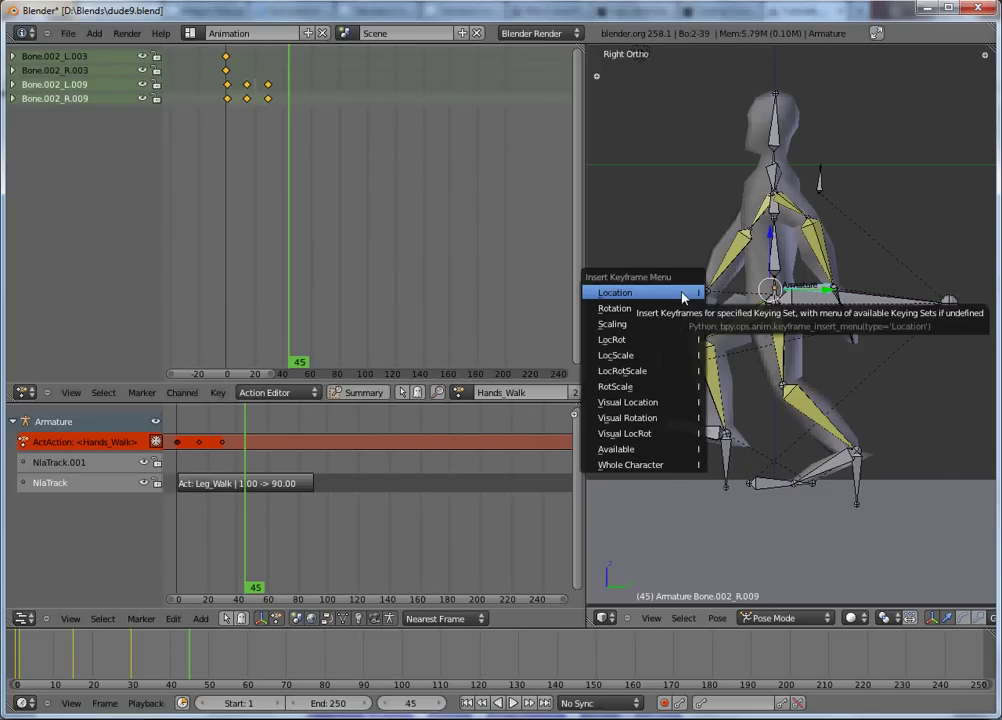
click(621, 350)
Step: At frame 60, reposition both hand bones and key their locations
drag(248, 467, 270, 467)
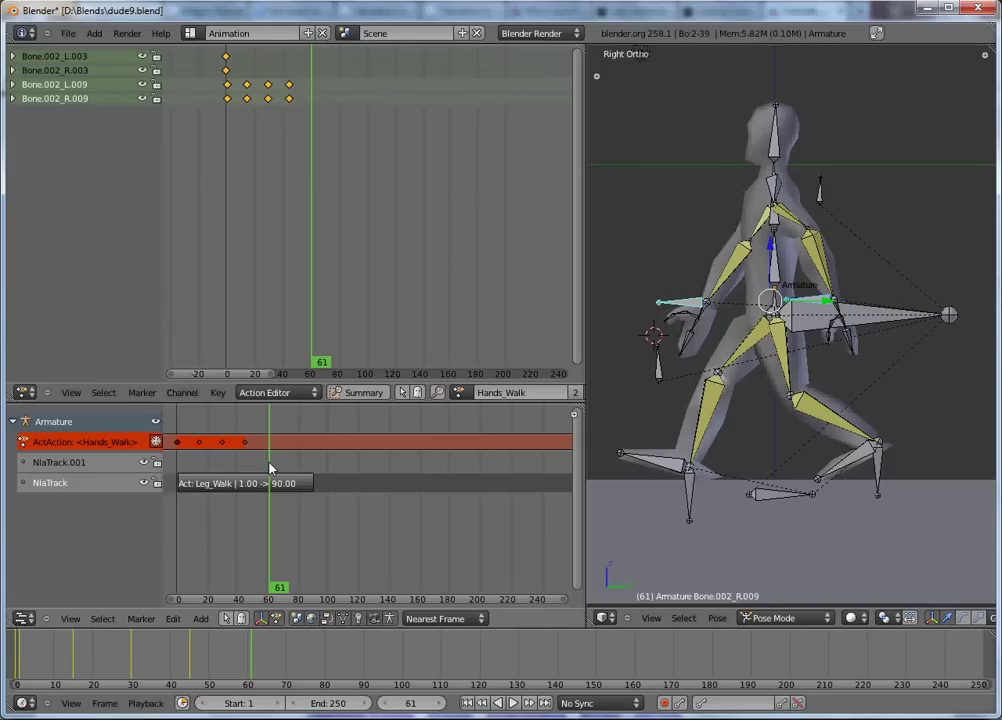
key(Left)
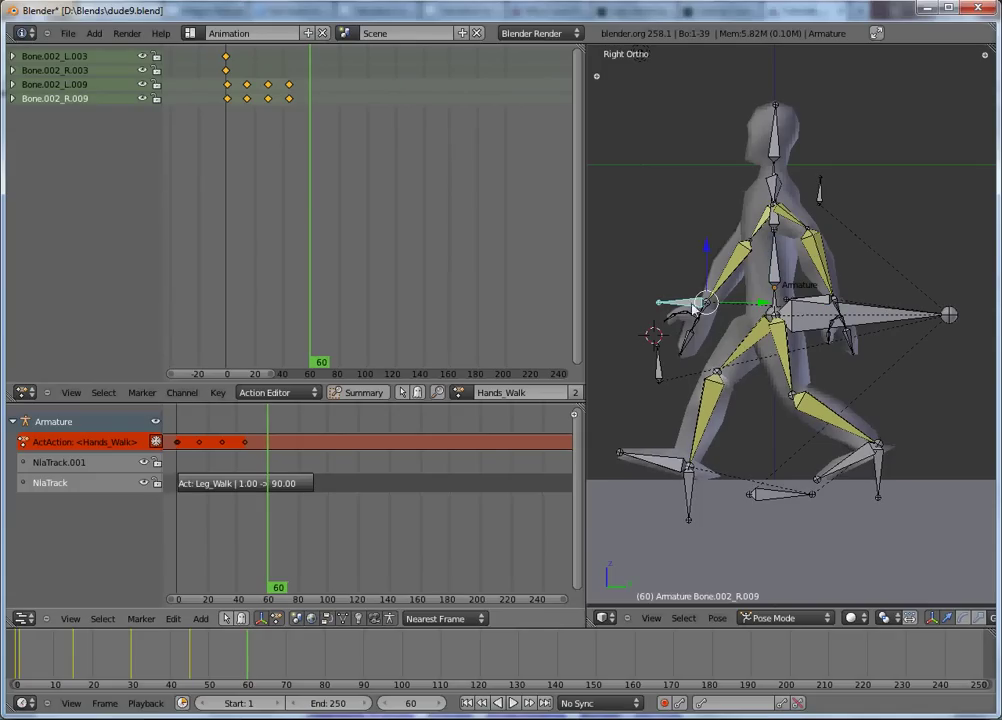
key(g)
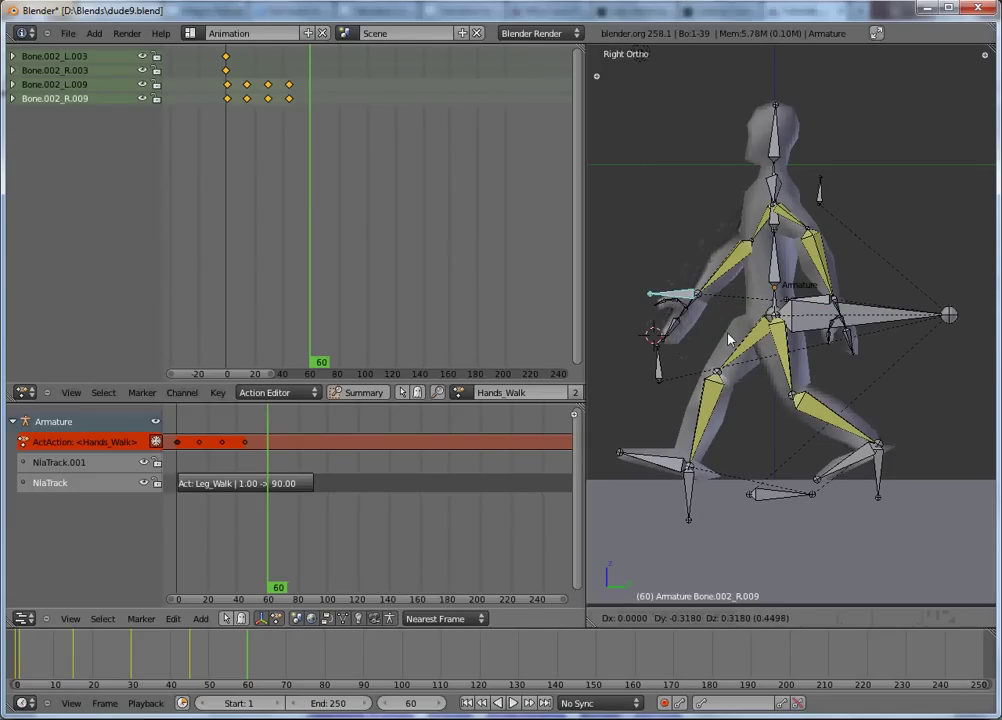
click(802, 332)
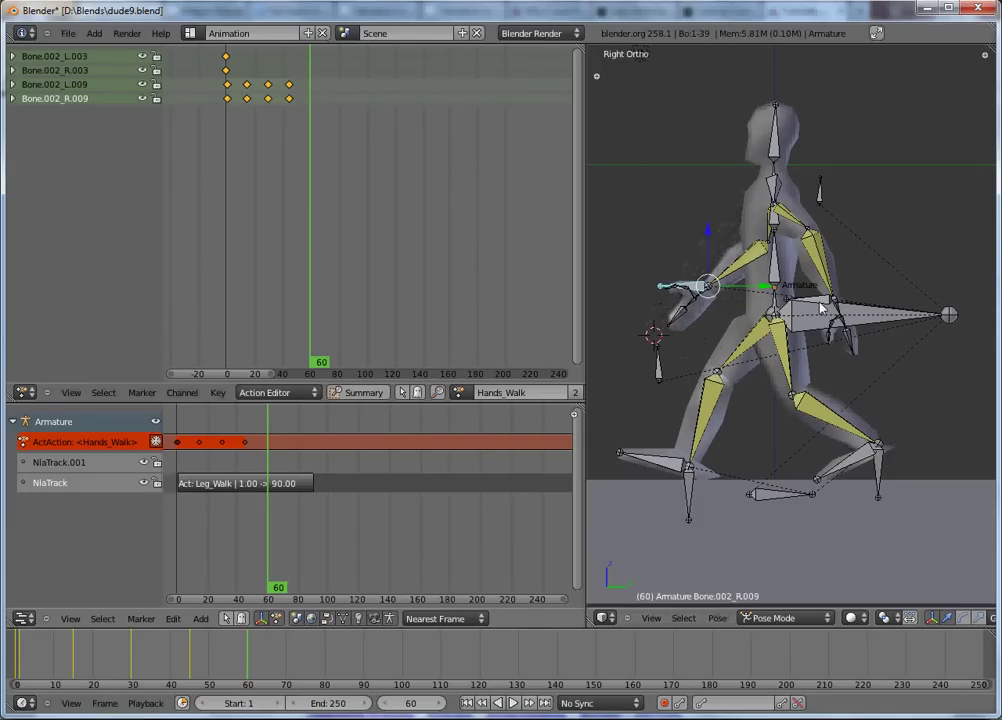
right_click(823, 302)
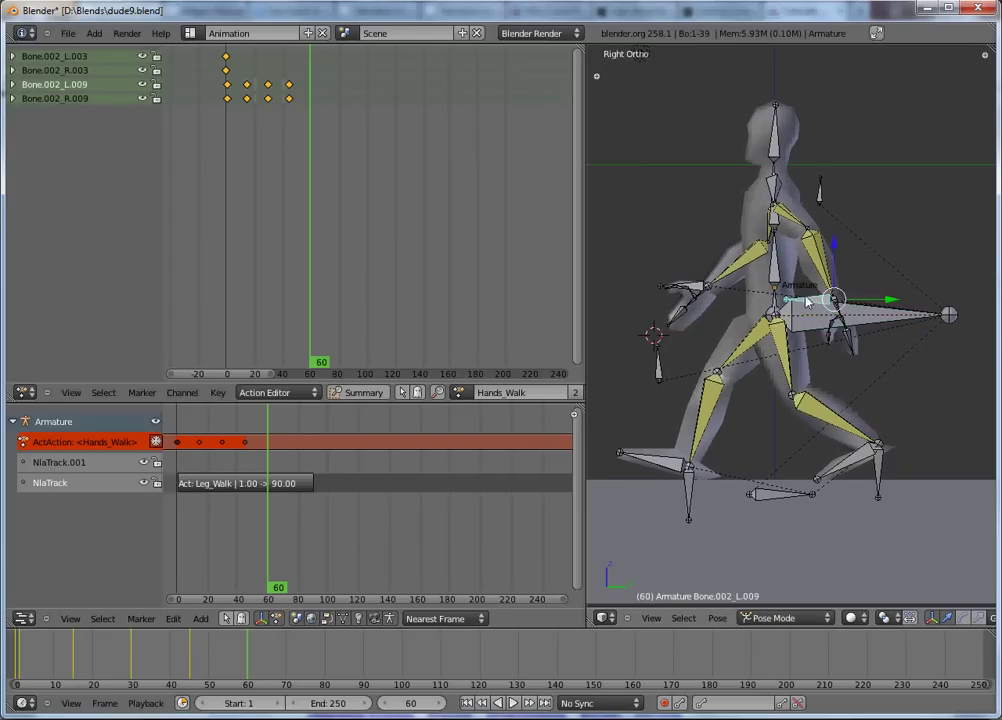
key(g)
click(830, 291)
right_click(697, 290)
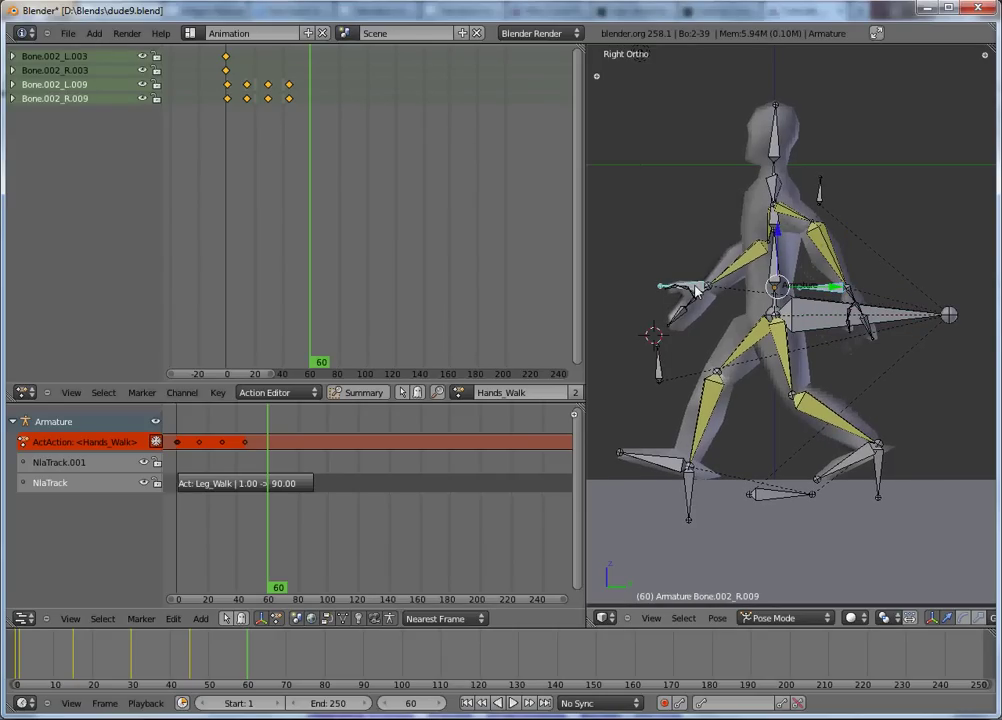
key(i)
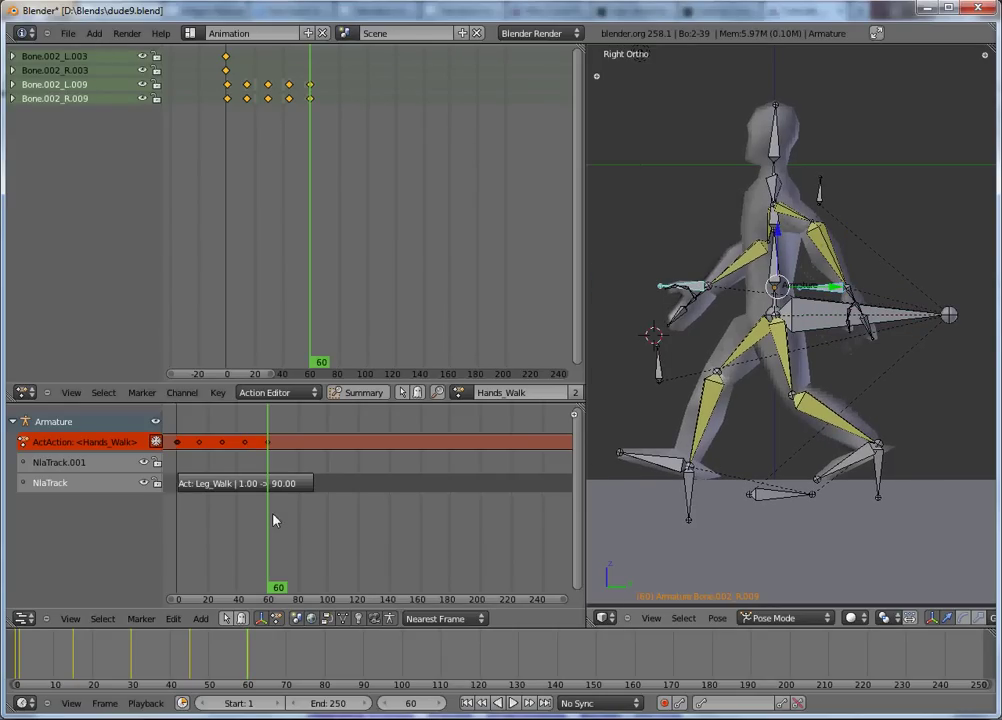
drag(268, 521, 247, 578)
Step: Adjust both hand bones at frame 45 and re-key their locations
right_click(673, 300)
key(g)
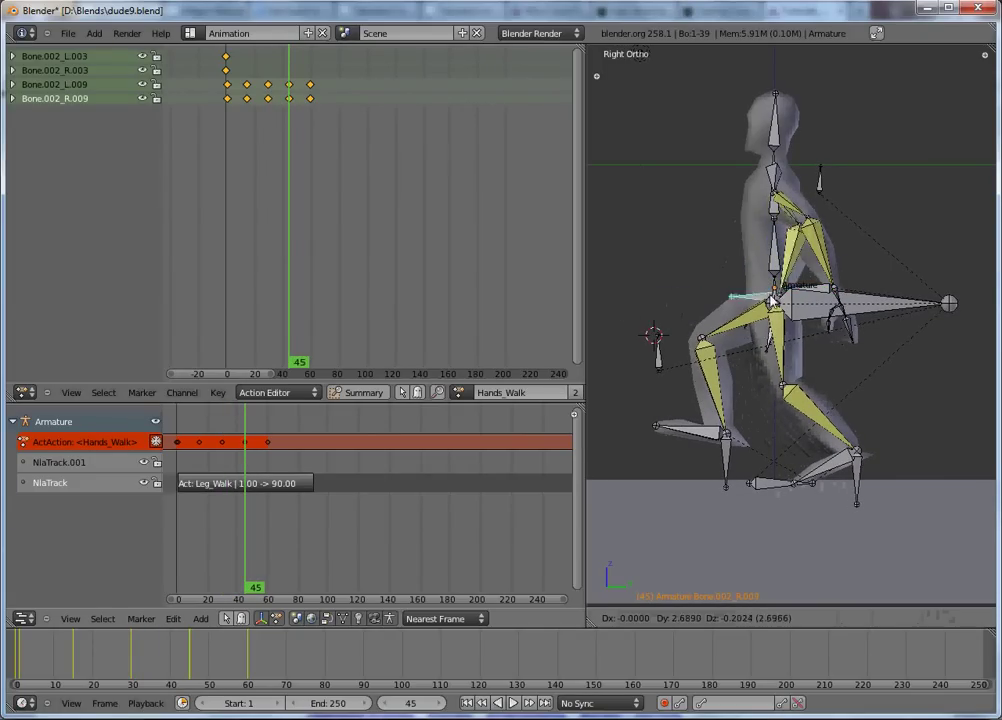
click(817, 298)
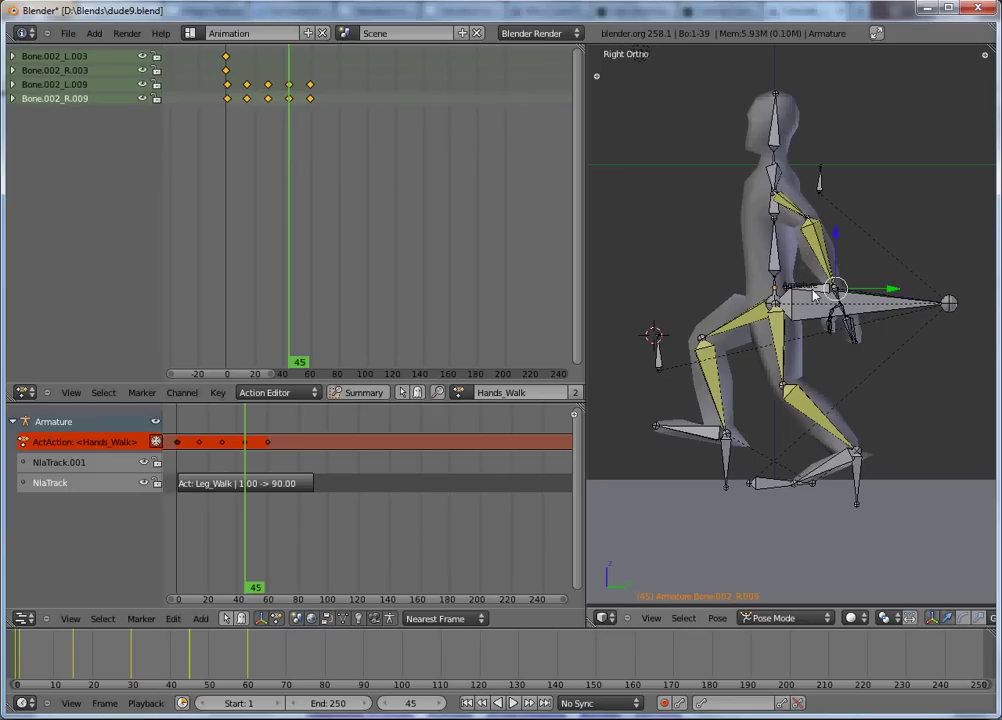
right_click(778, 297)
key(g)
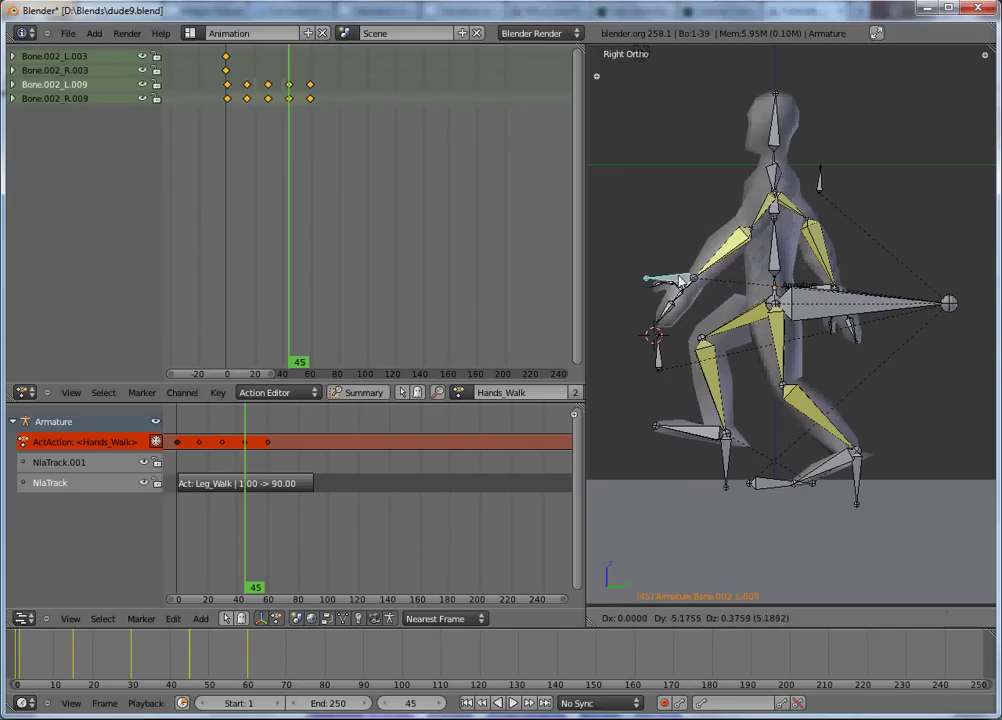
click(748, 278)
right_click(827, 290)
shift+right_click(672, 278)
key(i)
click(620, 273)
Step: Move both hands forward at frame 60 and re-key their locations
drag(247, 467, 267, 470)
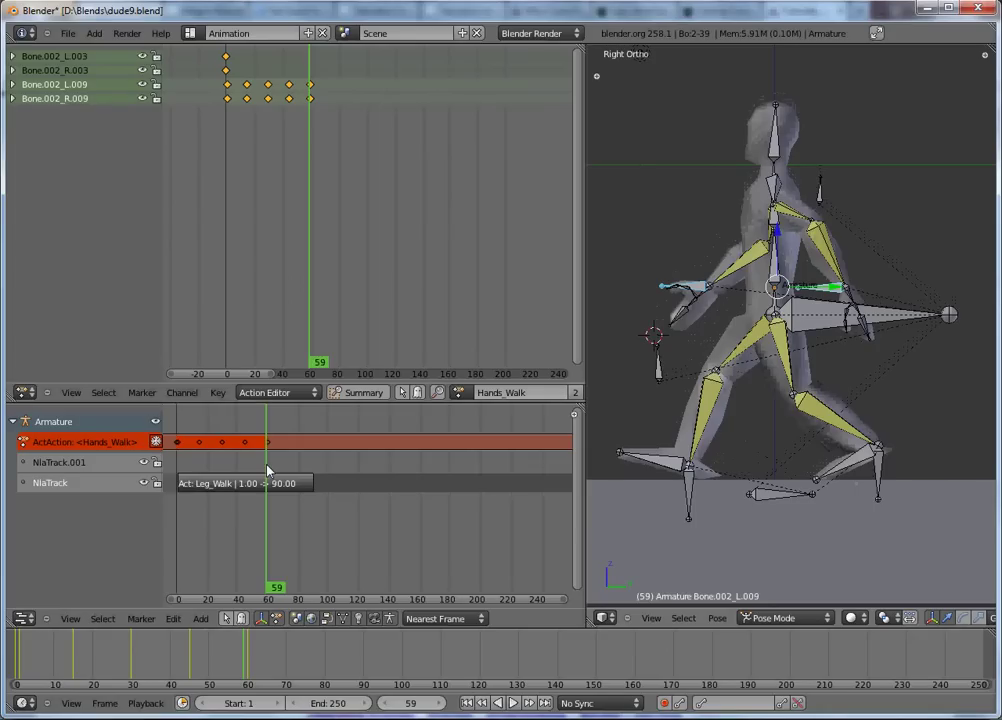
right_click(833, 295)
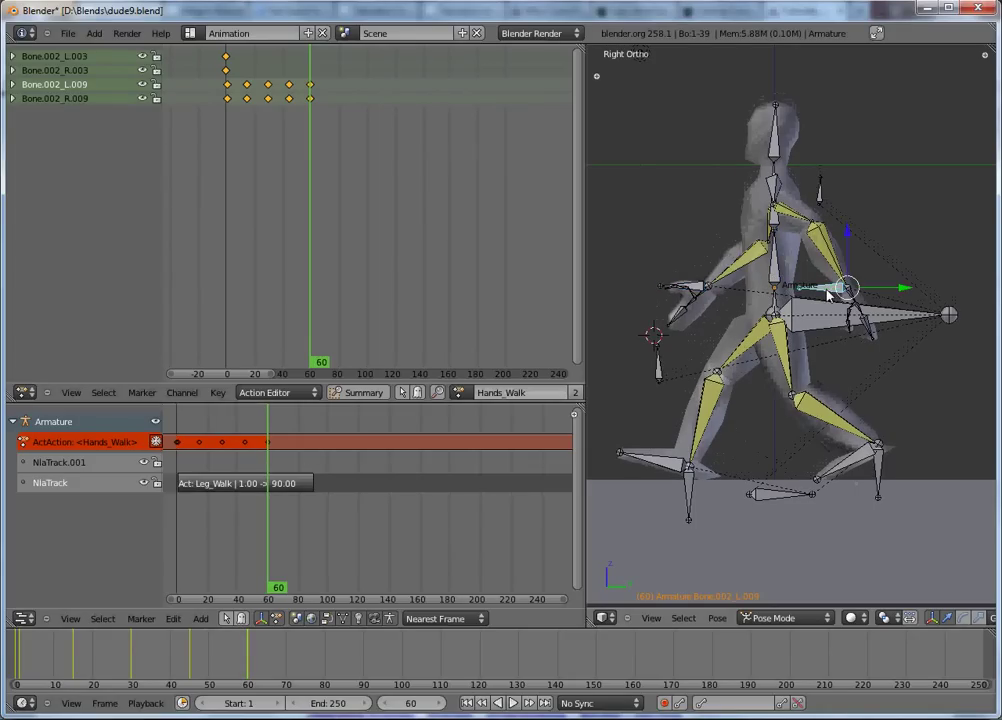
key(g)
click(690, 290)
right_click(830, 295)
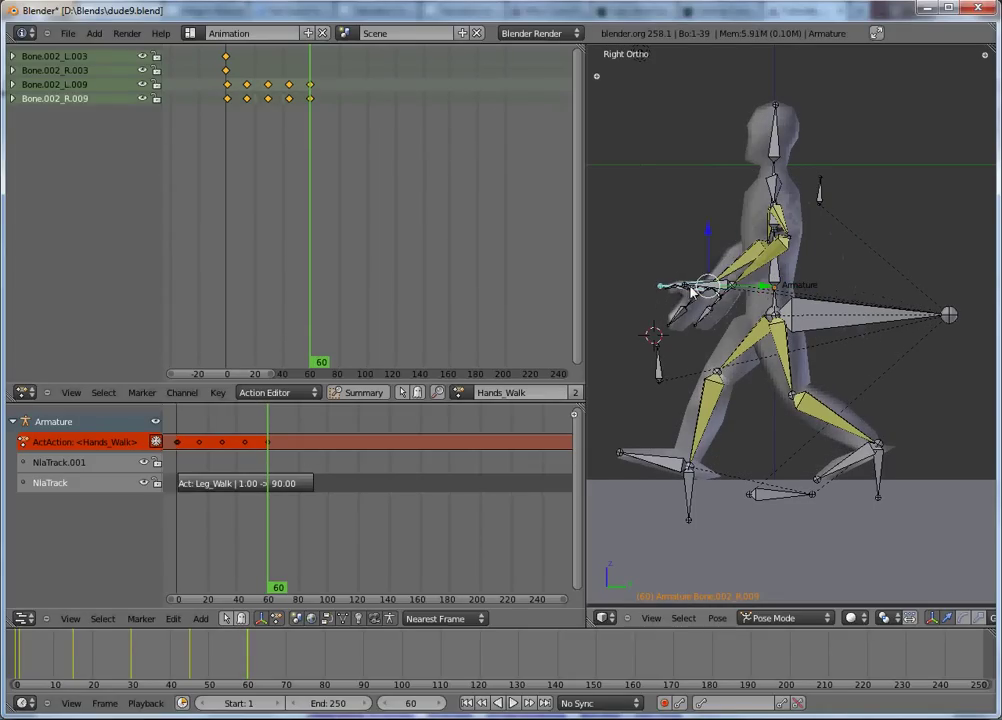
key(g)
click(727, 289)
shift+right_click(718, 288)
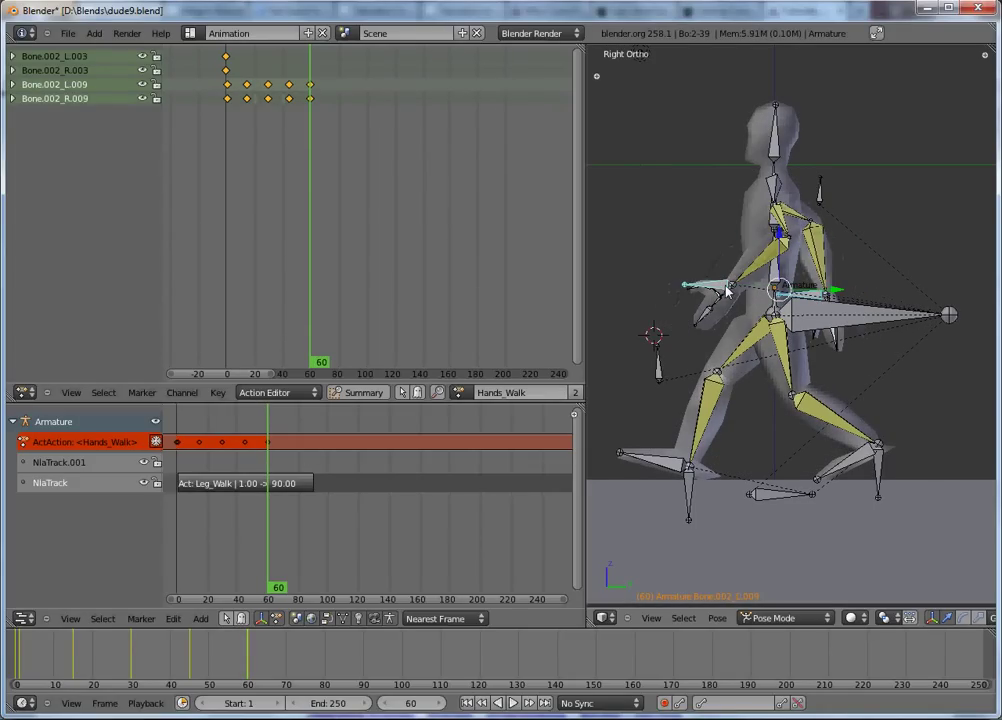
key(i)
click(667, 286)
drag(263, 472, 292, 497)
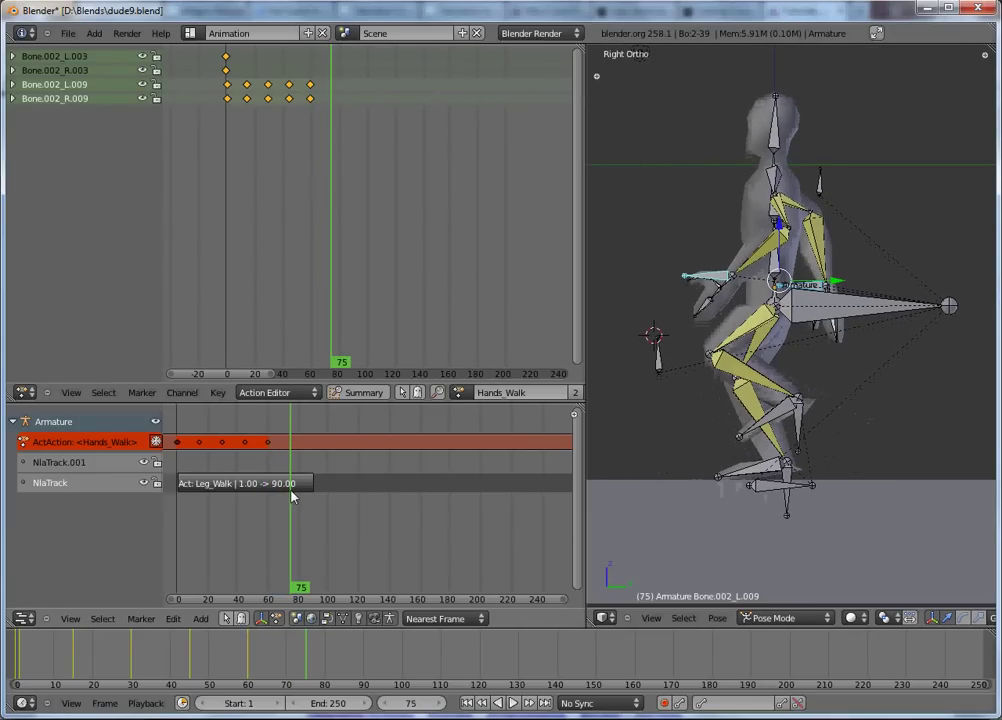
Step: Move the left and right hand bones and key their locations at frame 75
right_click(714, 283)
key(g)
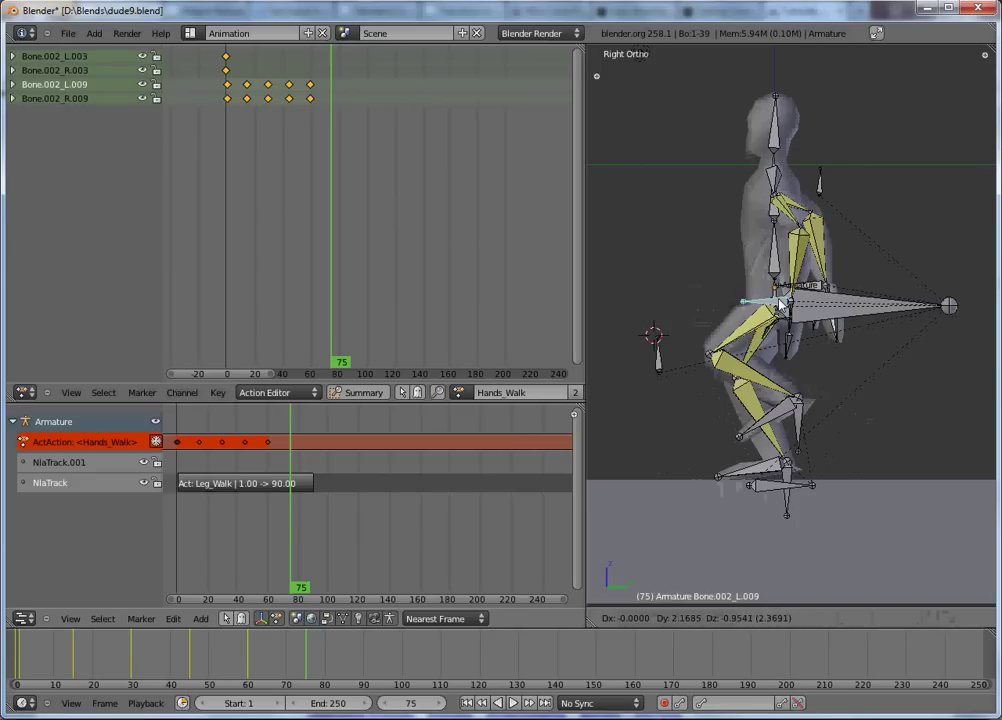
click(779, 303)
right_click(776, 302)
key(g)
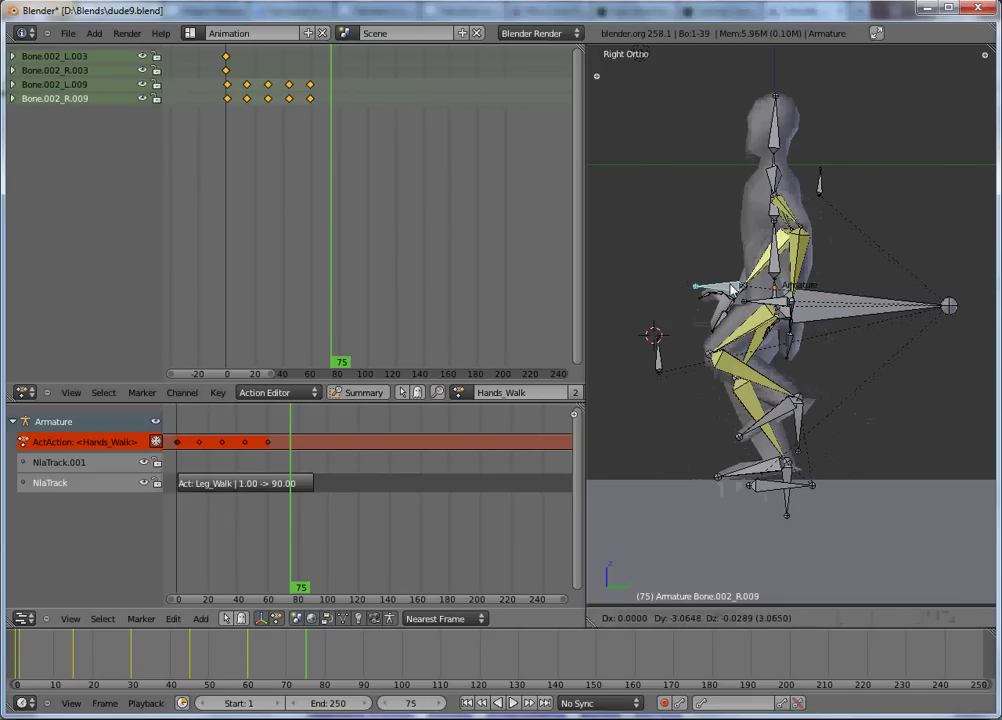
click(733, 289)
right_click(771, 311)
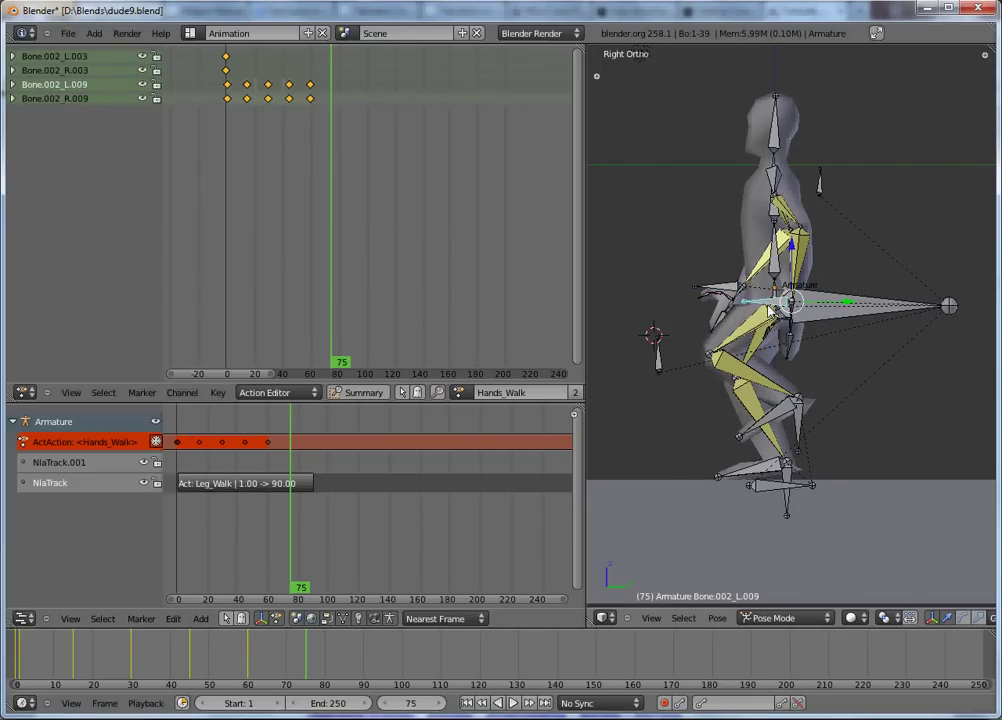
shift+right_click(716, 290)
key(i)
click(716, 289)
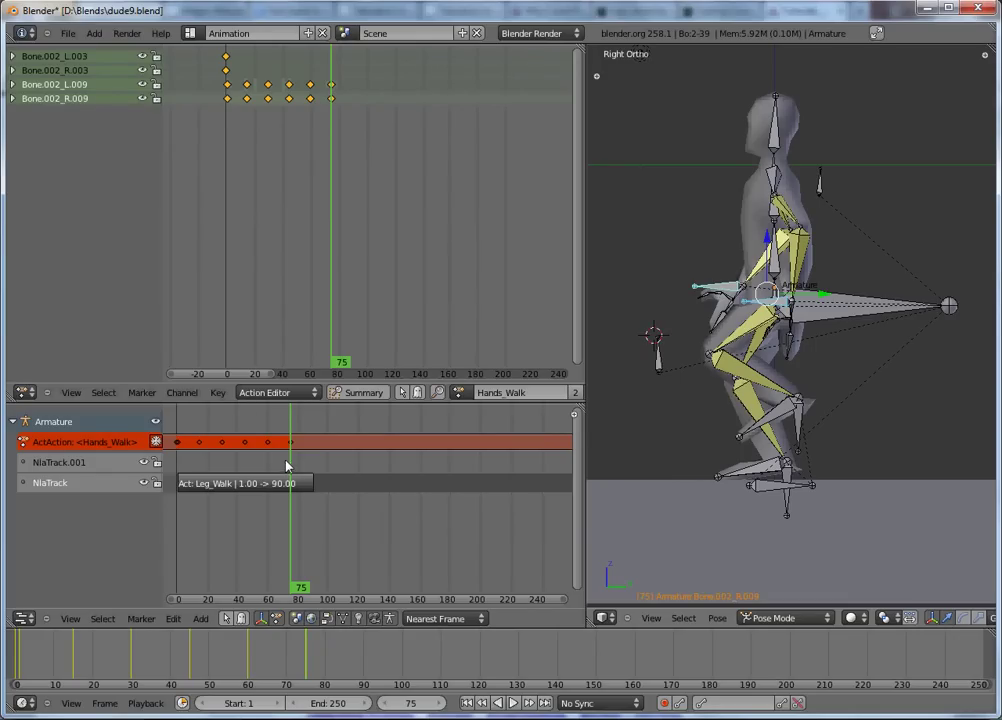
Step: Rotate both arms forward and up at frame 90 and key the pose
drag(293, 466, 313, 466)
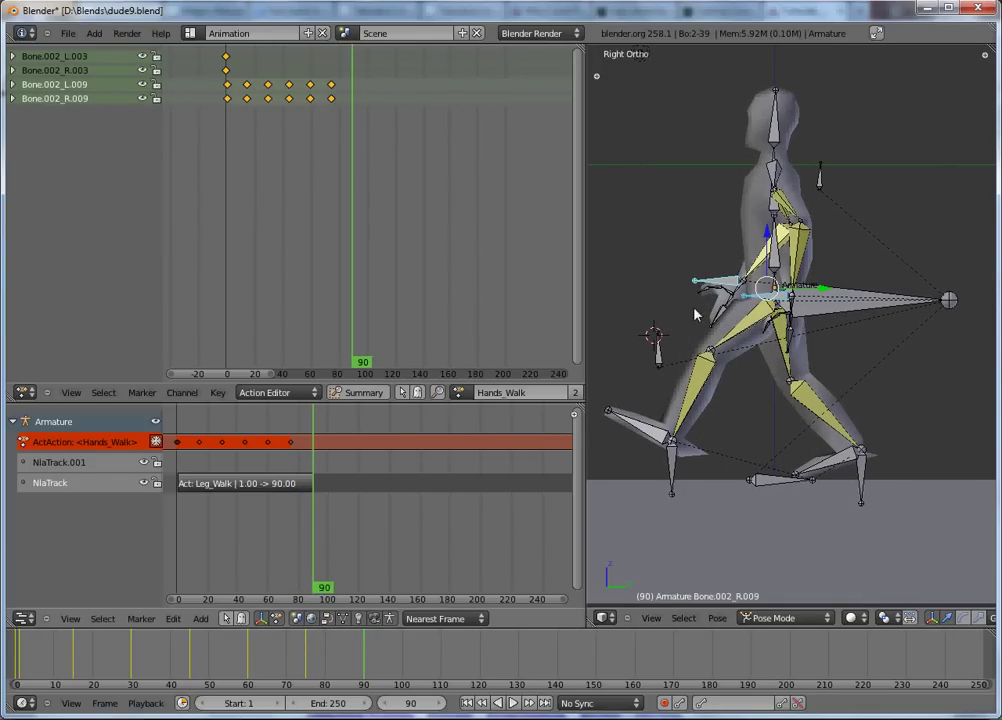
right_click(727, 289)
key(r)
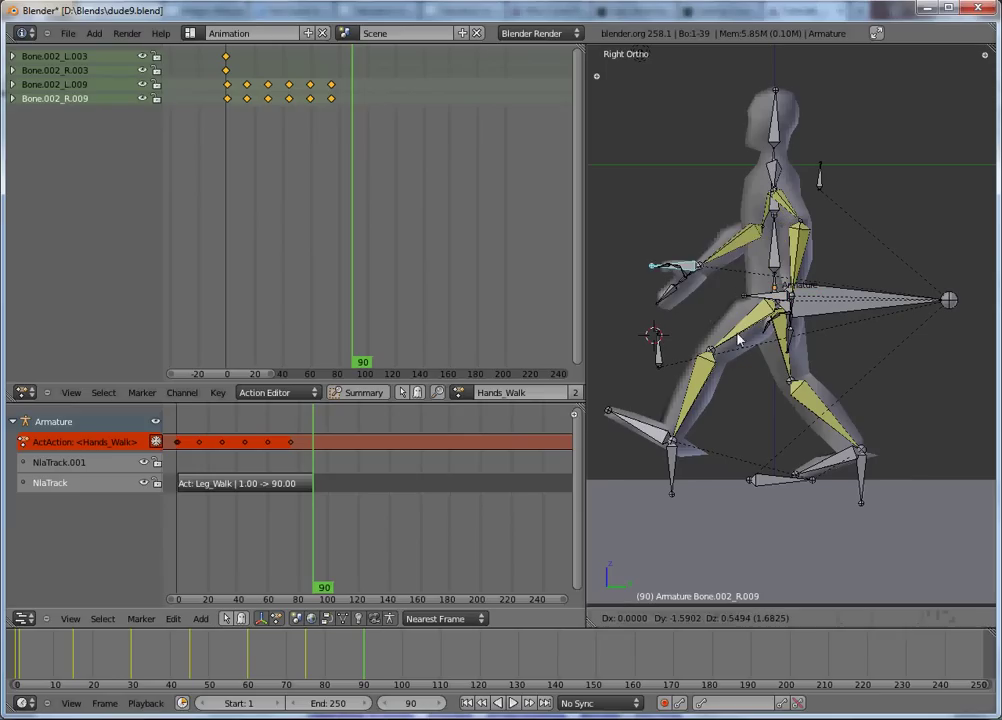
click(727, 333)
right_click(775, 302)
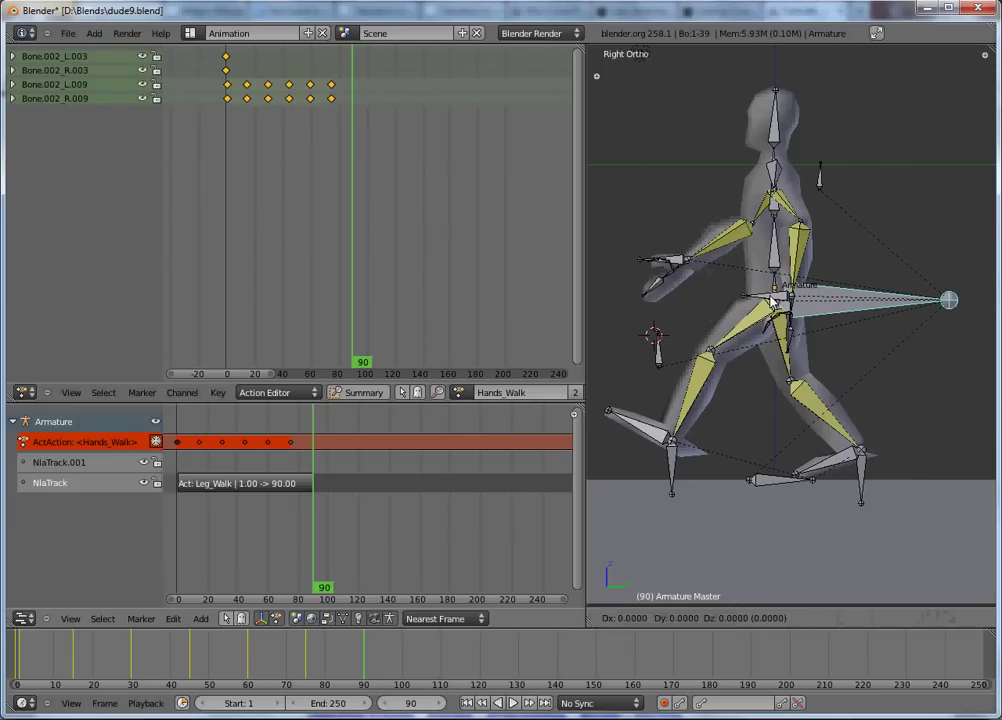
key(r)
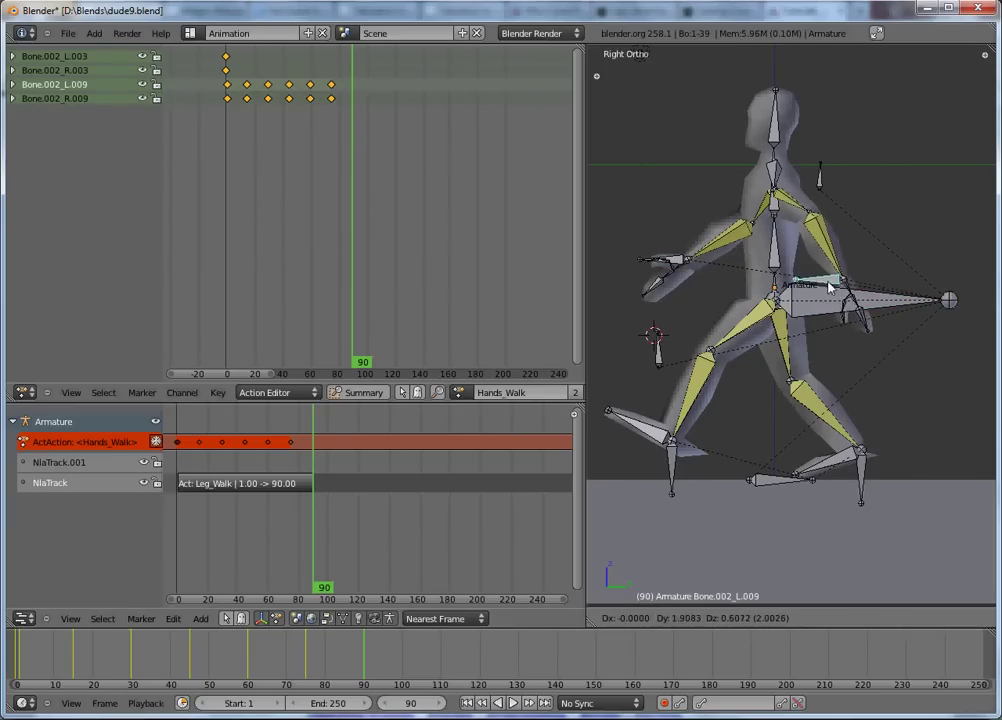
click(835, 285)
shift+right_click(686, 265)
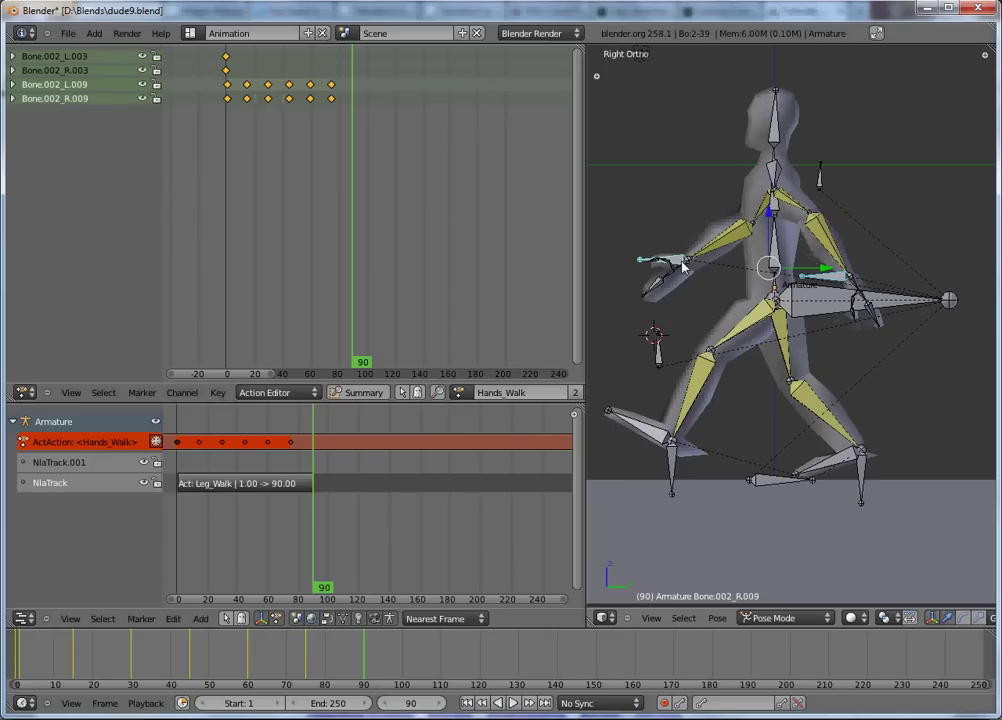
key(i)
click(686, 265)
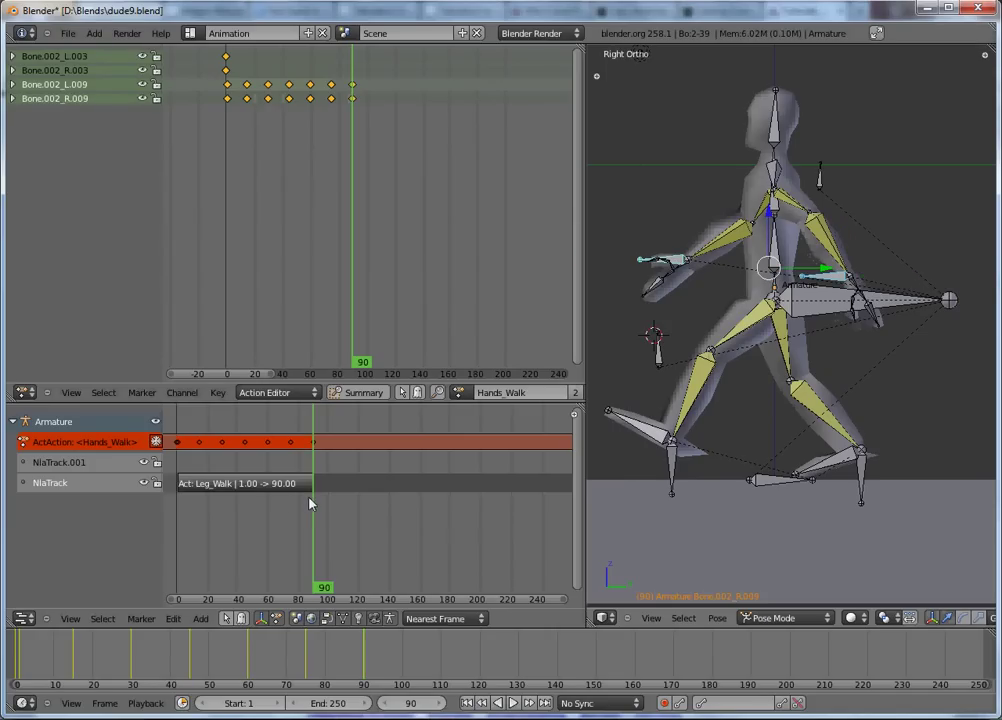
Step: Rewind to frame 0 and play the animation to review the arm swing
drag(307, 503, 165, 515)
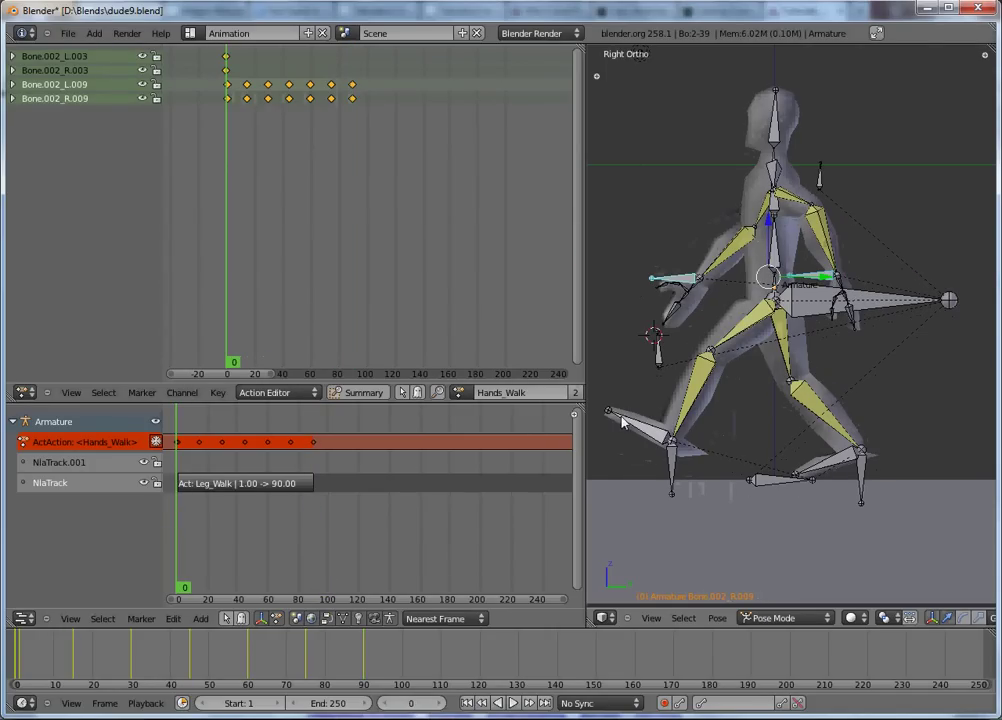
key(alt+a)
middle_drag(617, 438, 738, 441)
Step: Push Hands_Walk down into an NLA strip and save as dude10.blend
key(Escape)
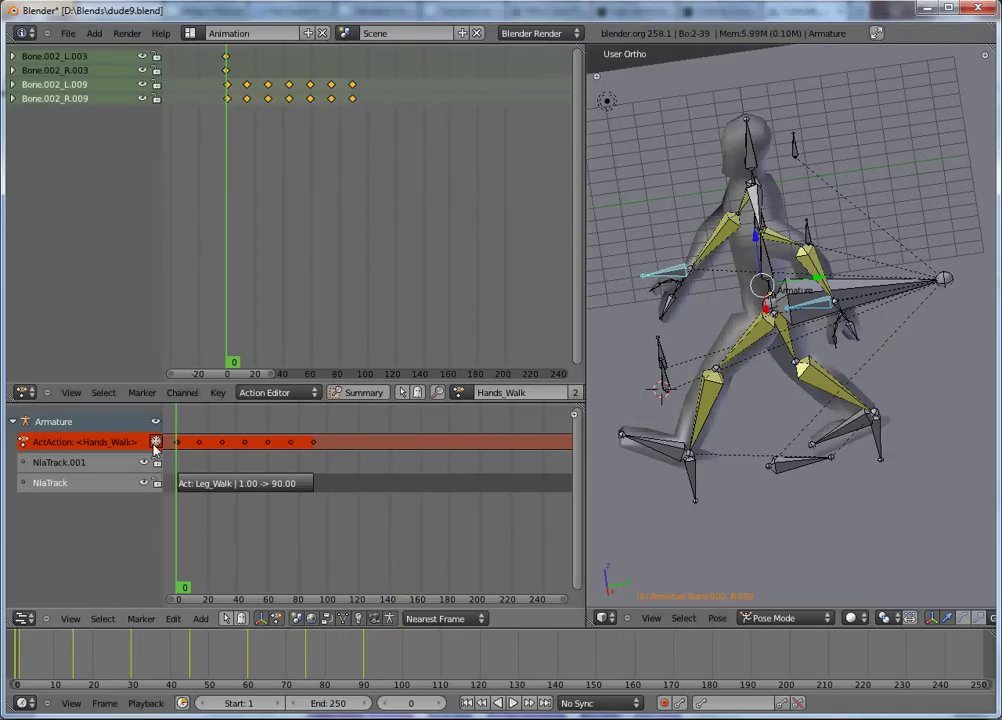
click(155, 441)
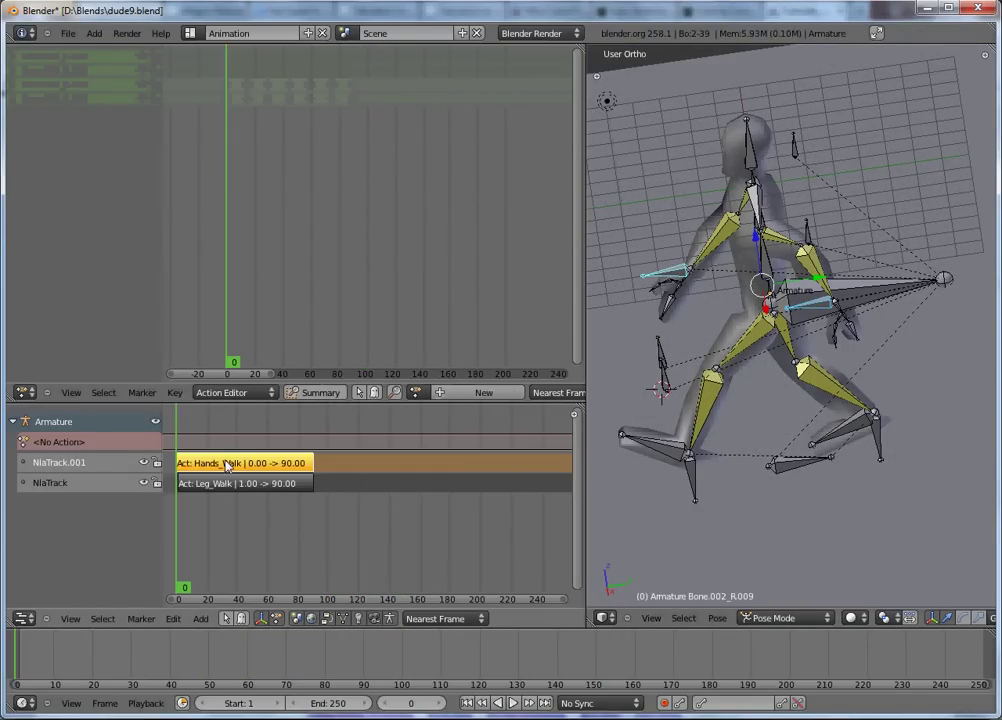
key(ctrl+shift+s)
key(KP_Add)
key(Return)
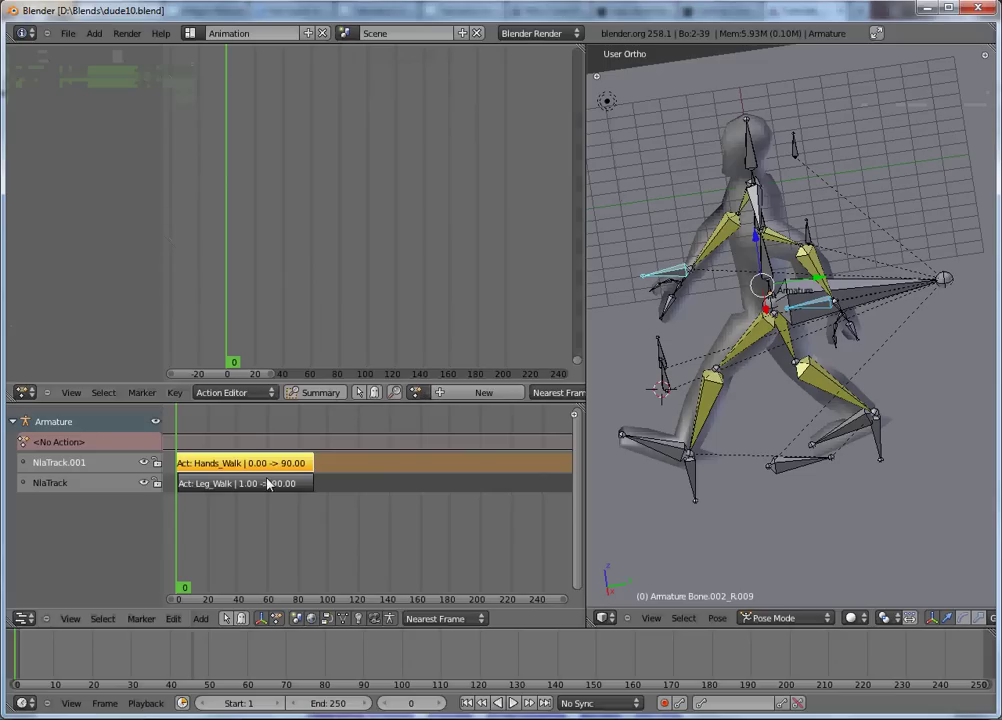
Step: Place the Hands_Walk strip at frames 90–180 after Leg_Walk and play the combined walk
key(g)
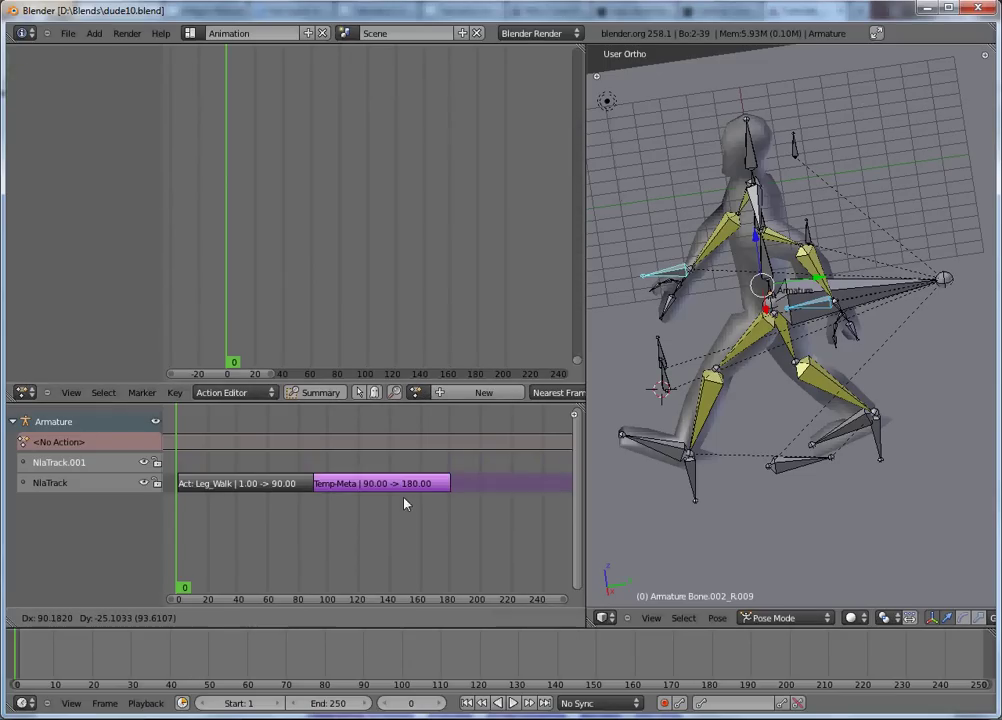
click(405, 490)
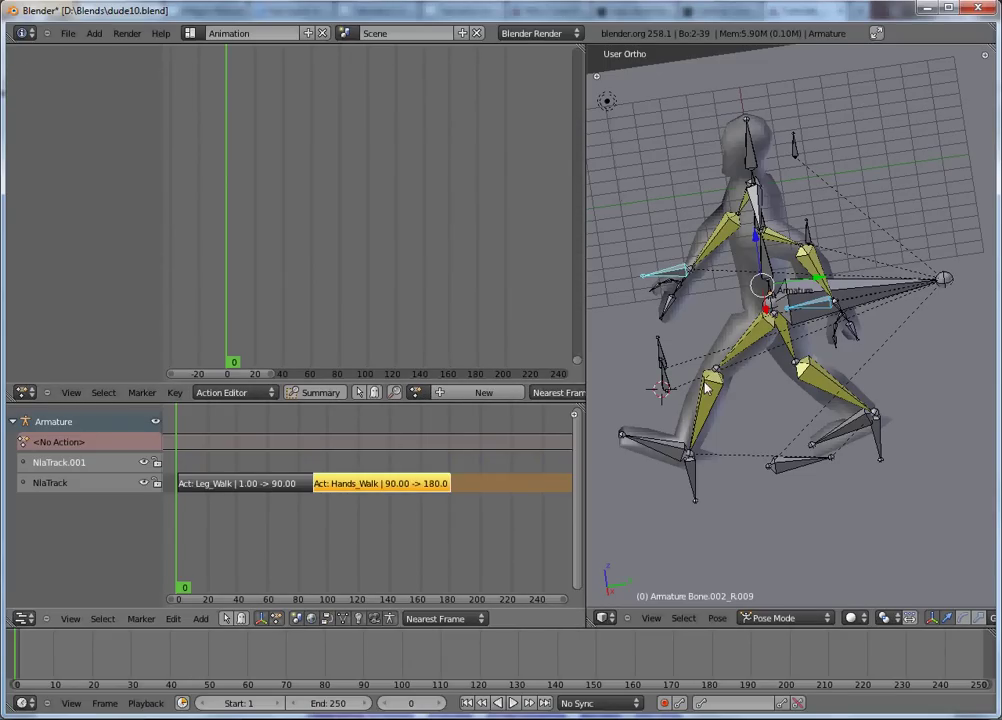
key(KP_1)
middle_drag(727, 376, 678, 370)
key(alt+a)
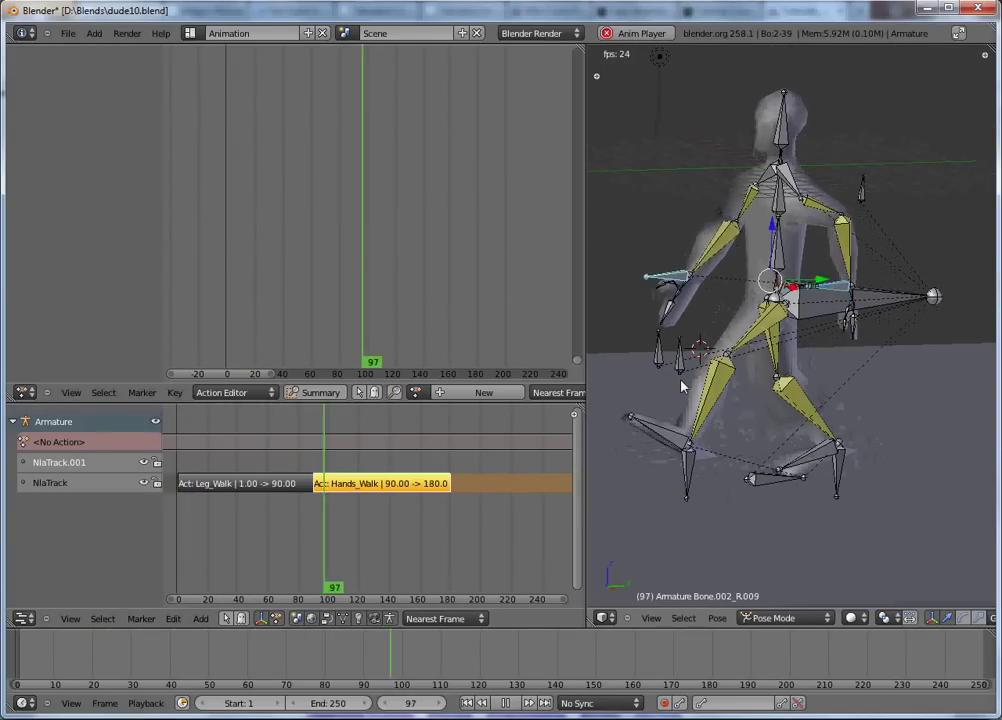
middle_drag(680, 385, 536, 348)
key(Escape)
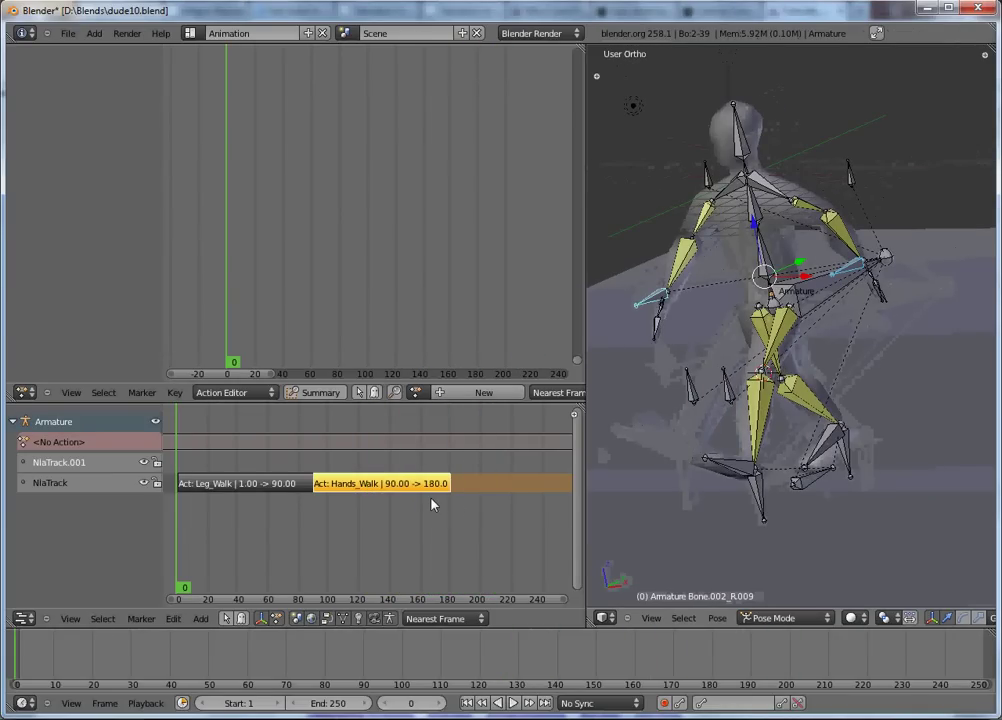
Step: Move the Leg_Walk strip so it spans frames 0–89
right_click(255, 488)
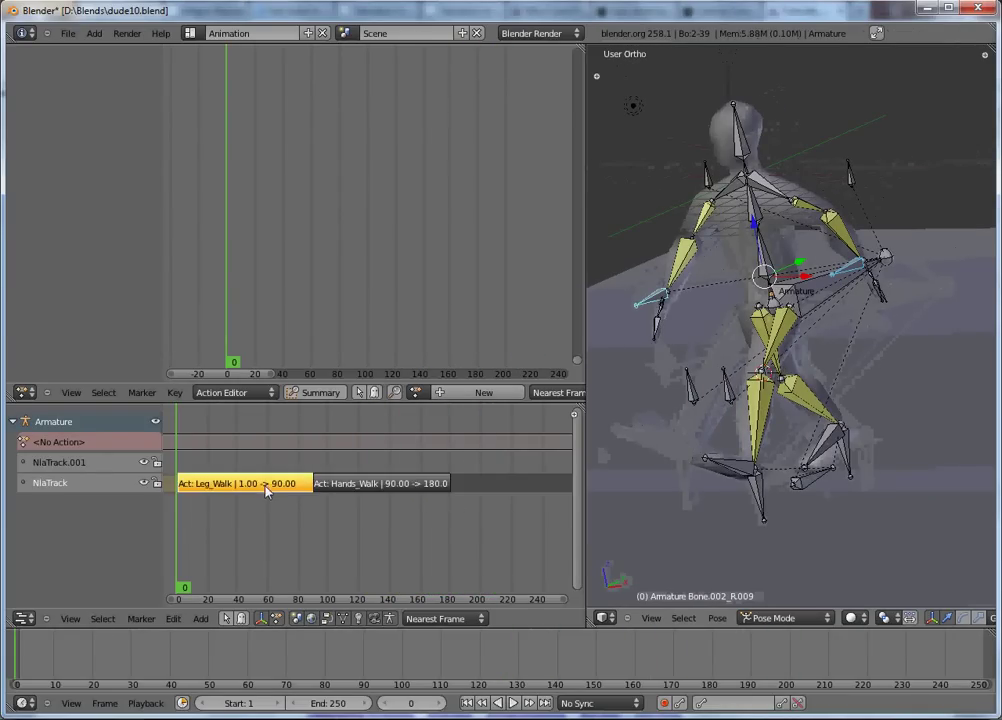
key(g)
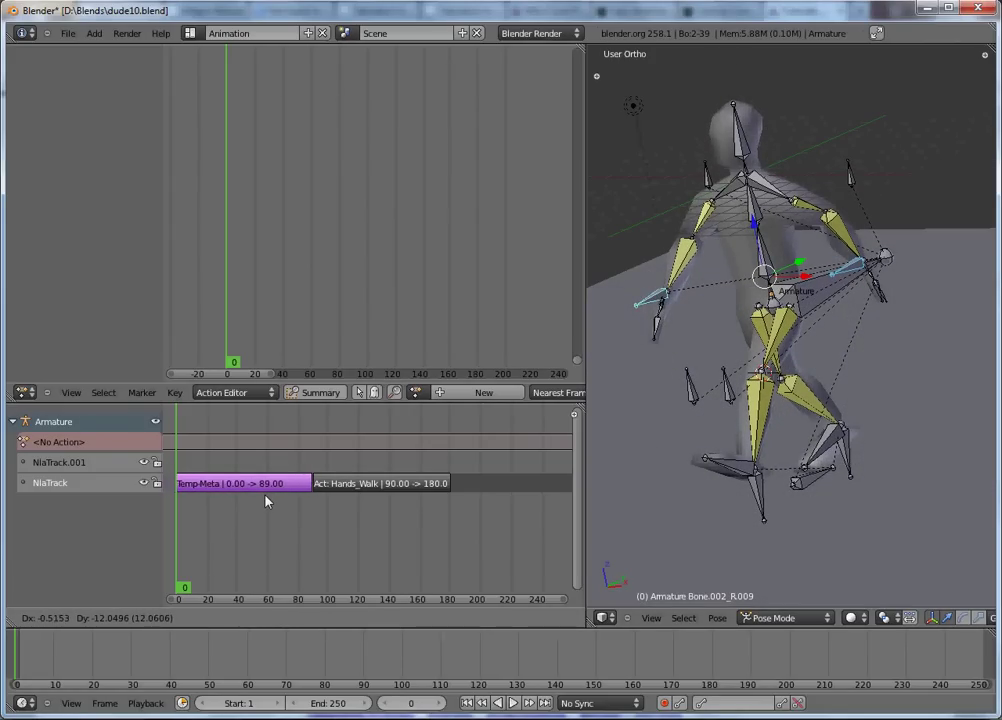
click(266, 501)
key(g)
click(271, 492)
Step: Move the Hands_Walk strip onto NlaTrack.001 at frames 0–90
right_click(337, 491)
key(g)
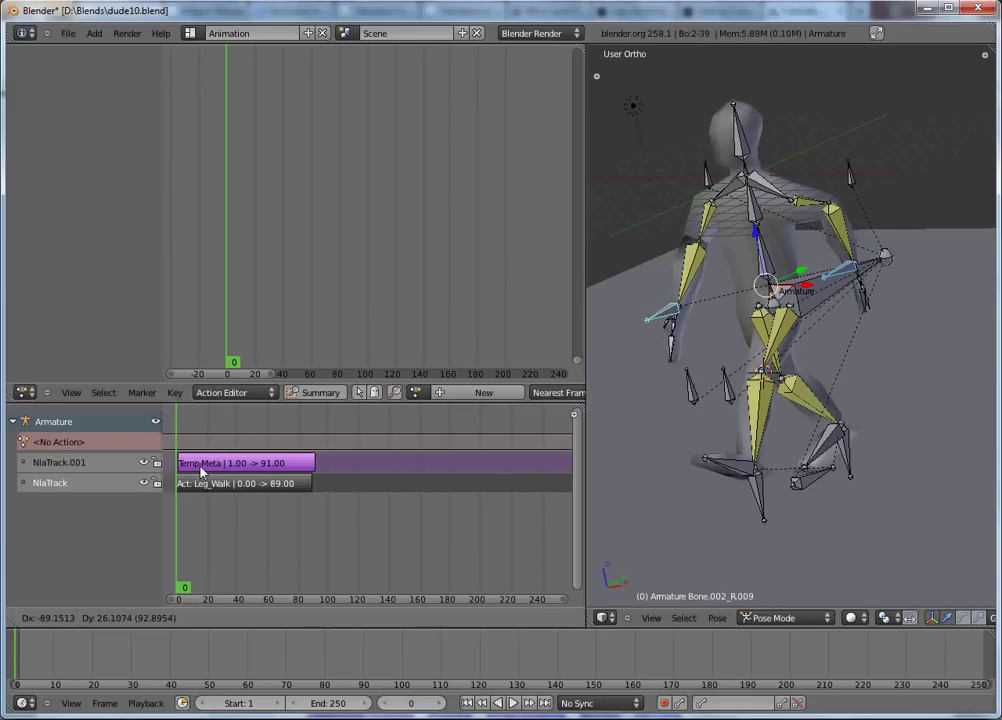
click(451, 376)
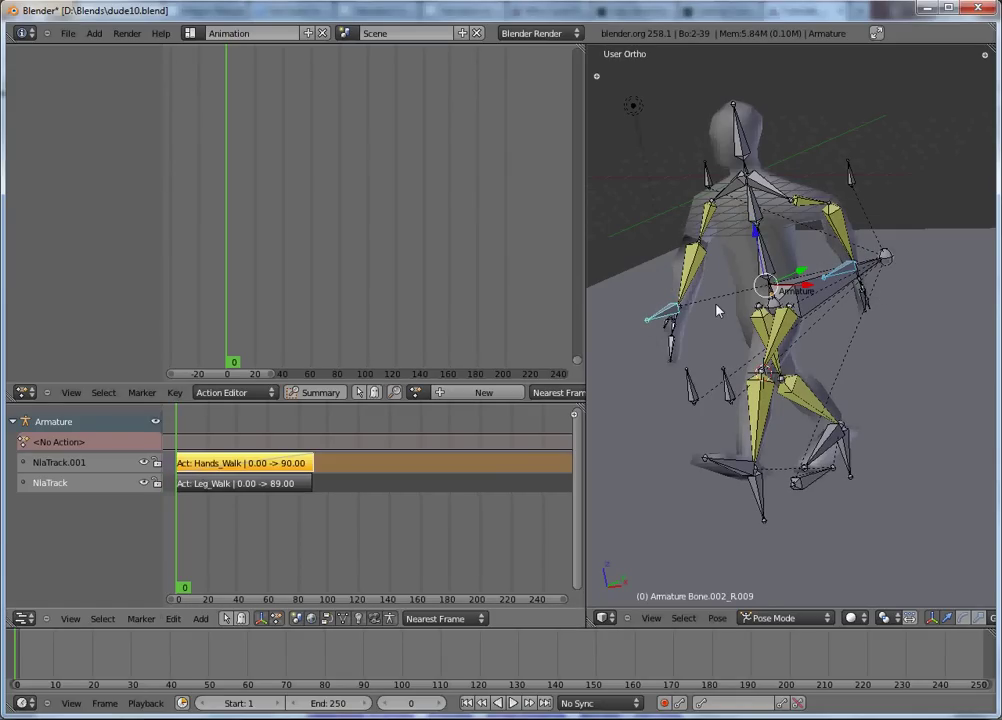
key(KP_1)
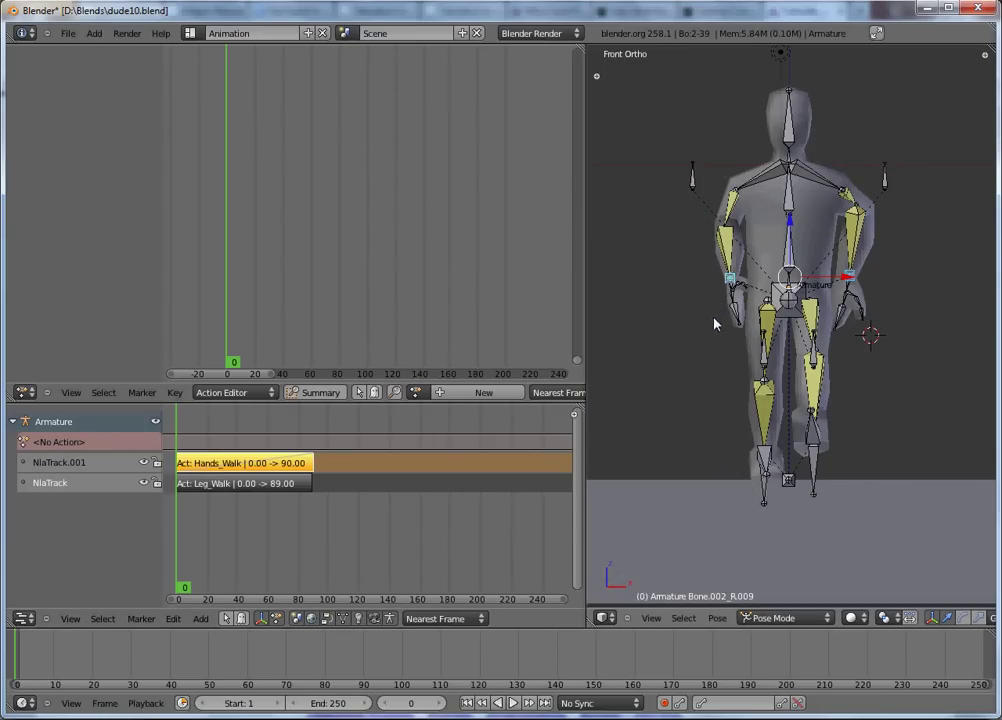
Step: Select all bones and clear their rotation back to the rest pose
middle_drag(714, 311, 845, 362)
key(a)
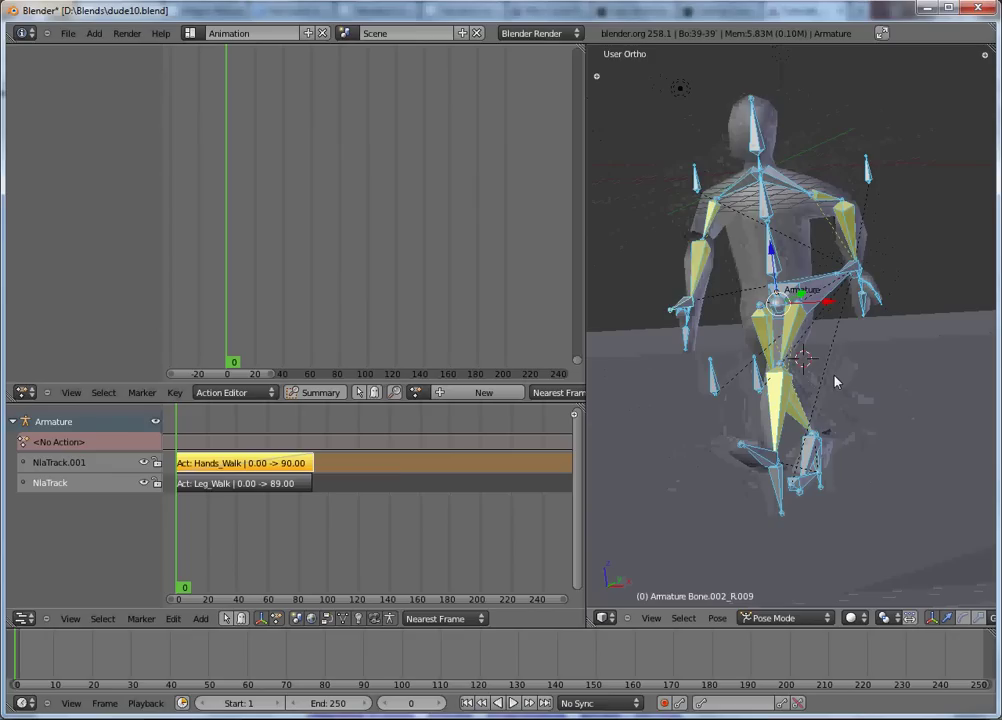
key(alt+r)
key(KP_1)
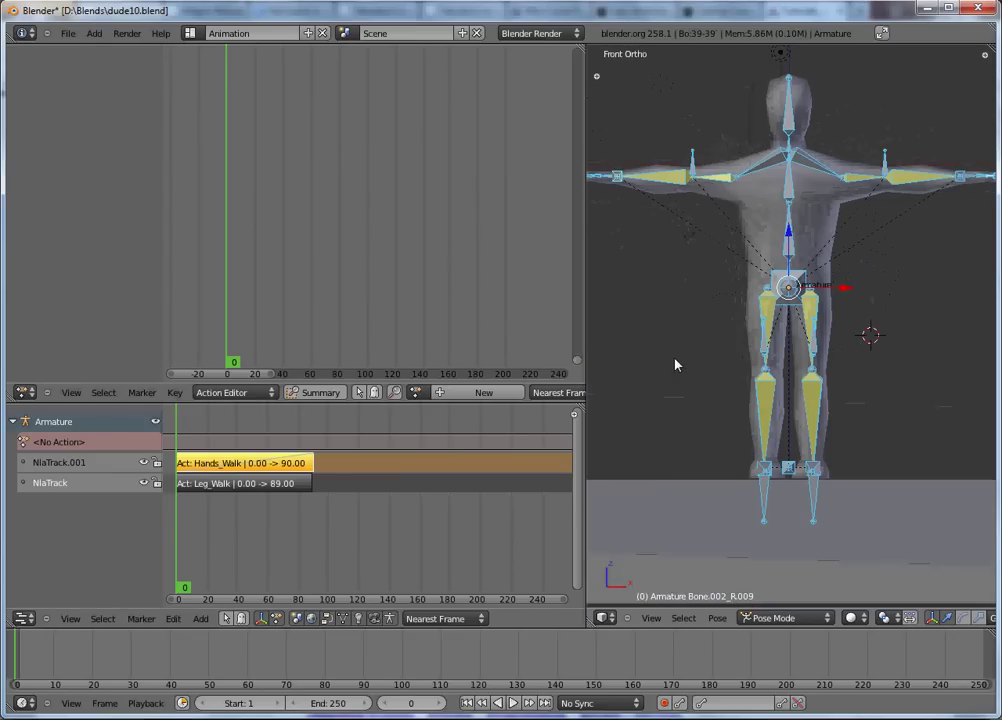
Step: Shift the Hands_Walk strip to span frames -1 to 89, ending with Leg_Walk
scroll(188, 485, up, 4)
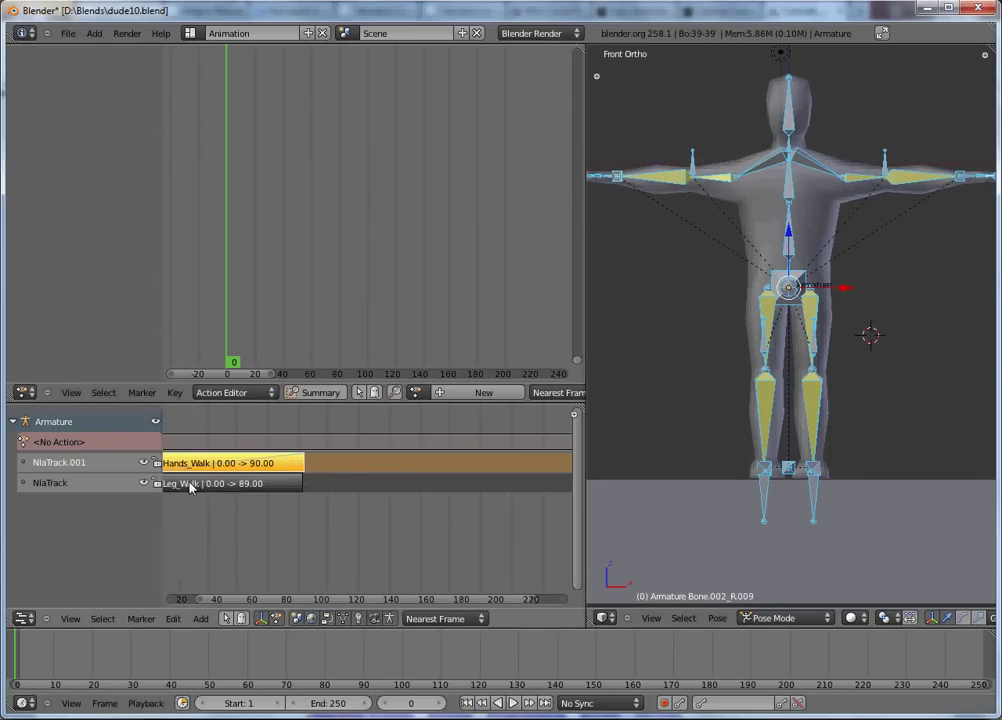
key(g)
click(258, 463)
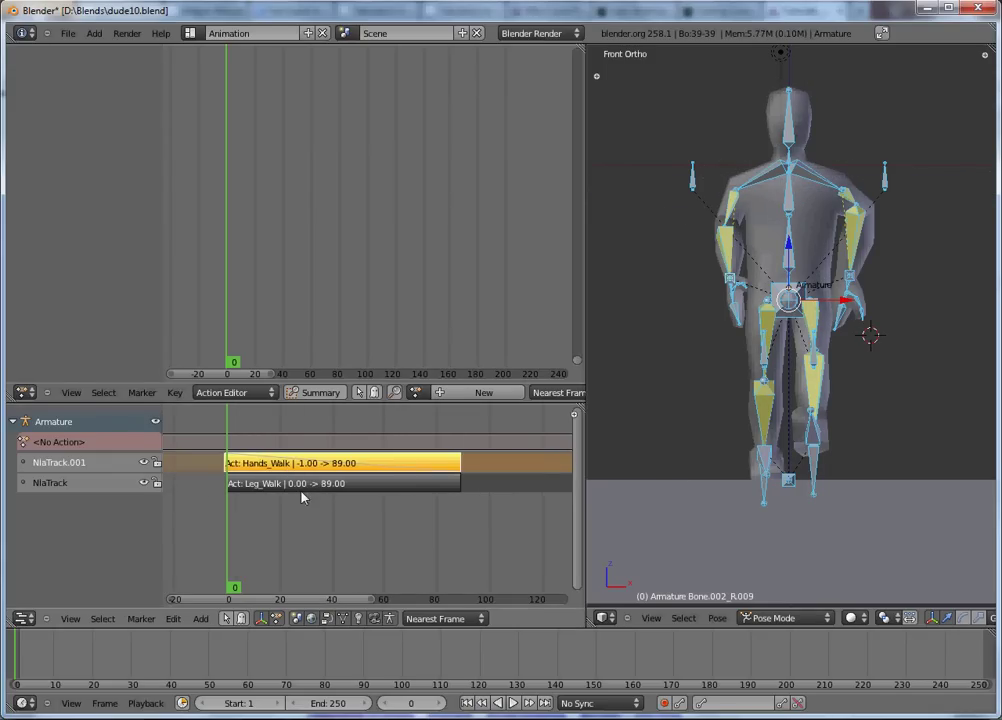
key(g)
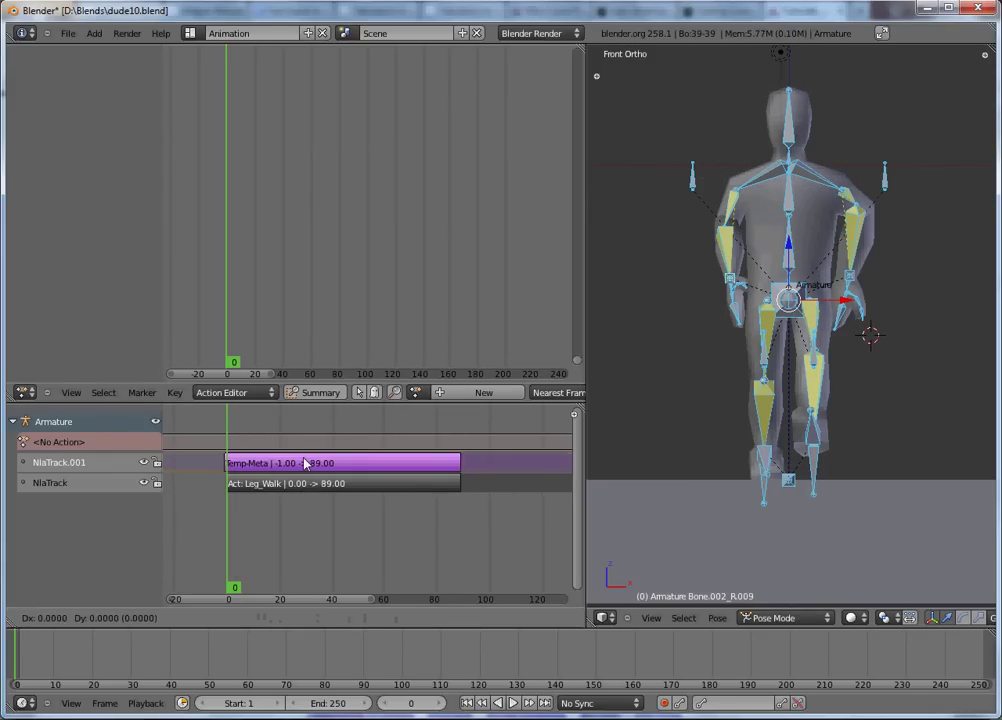
click(306, 463)
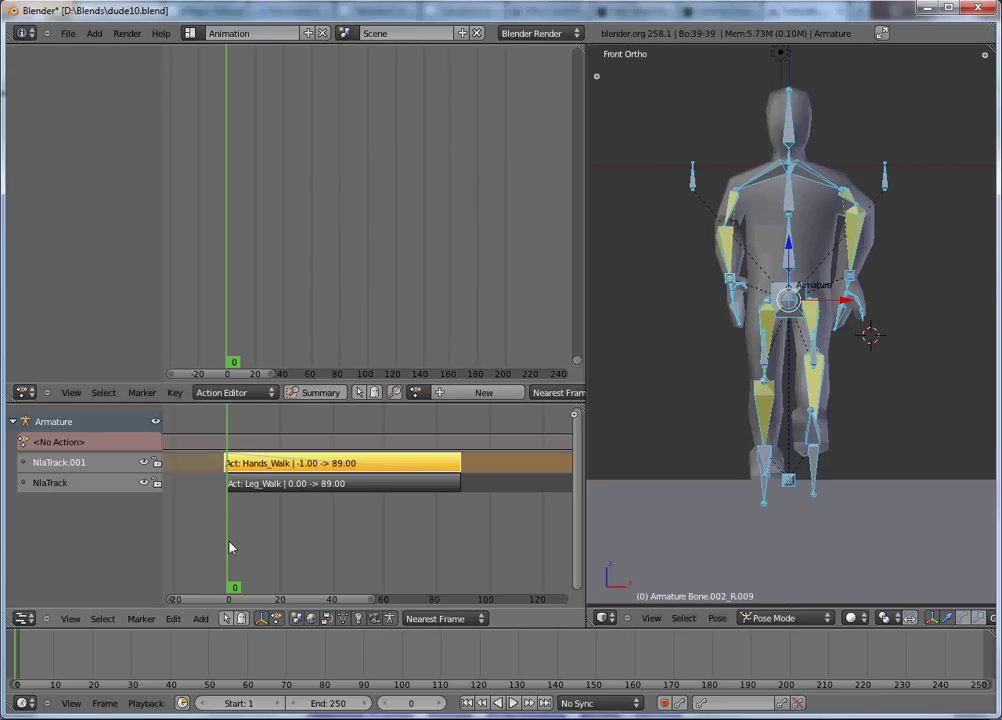
drag(226, 545, 146, 561)
scroll(420, 428, down, 1)
ctrl+scroll(452, 425, right, 3)
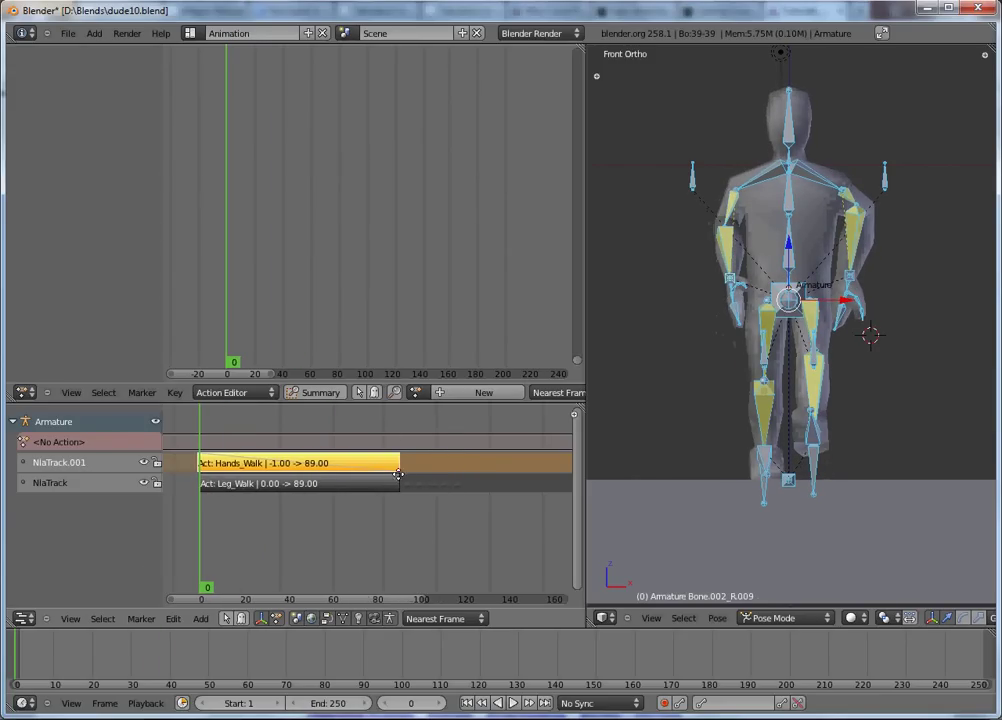
Step: Create a new action named HeadScratch and clear the armature's rotation to rest pose
click(477, 393)
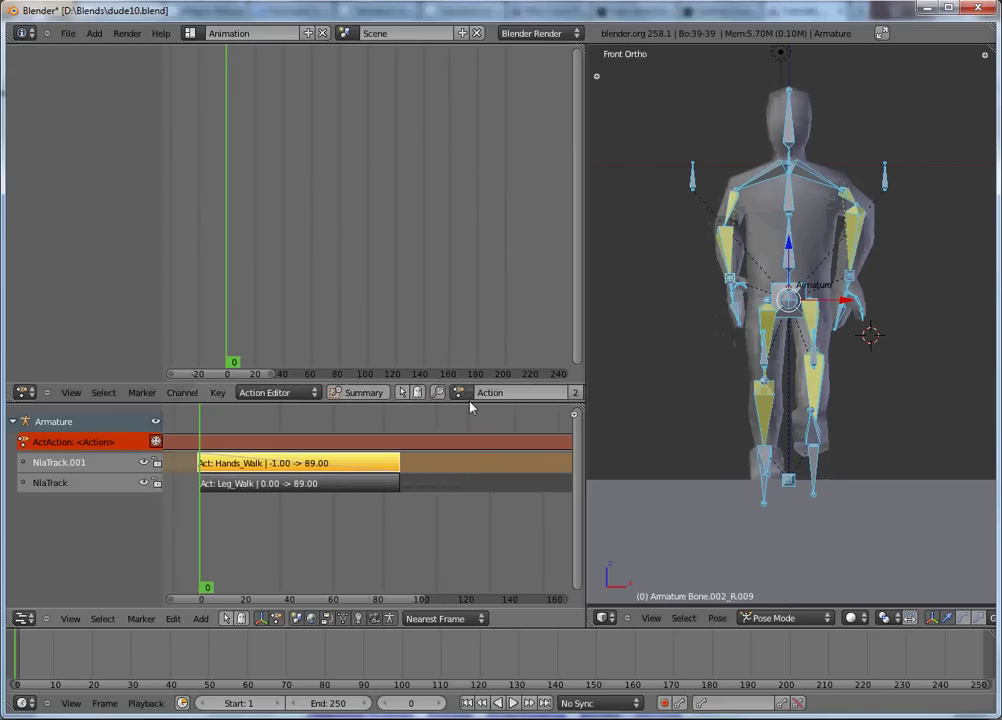
click(485, 393)
text(HaadS)
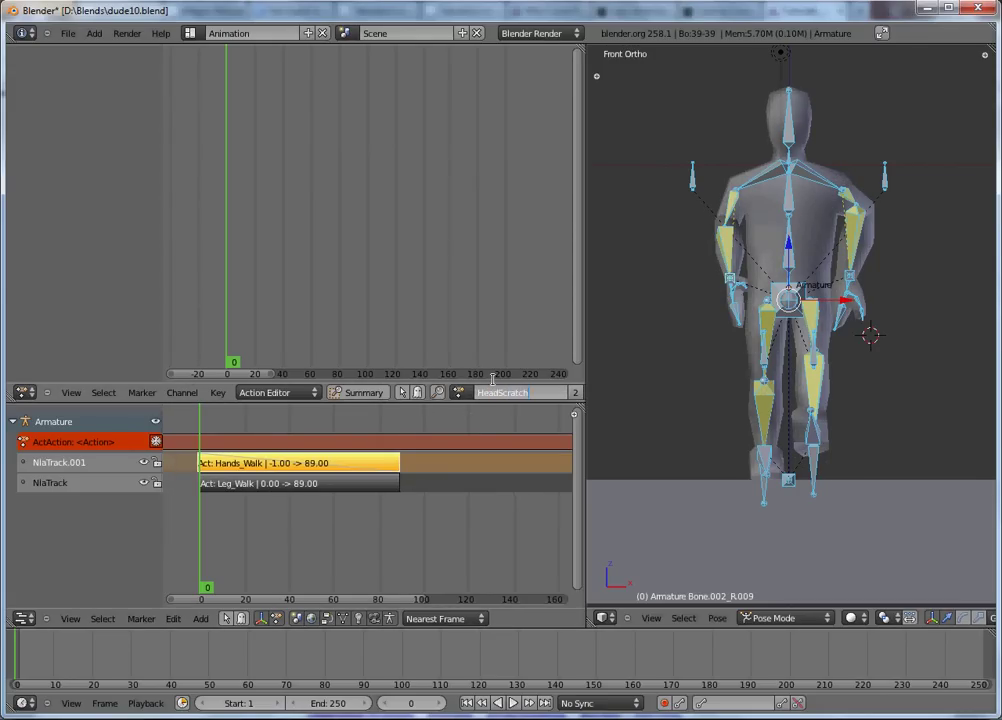
text(cratch)
key(Return)
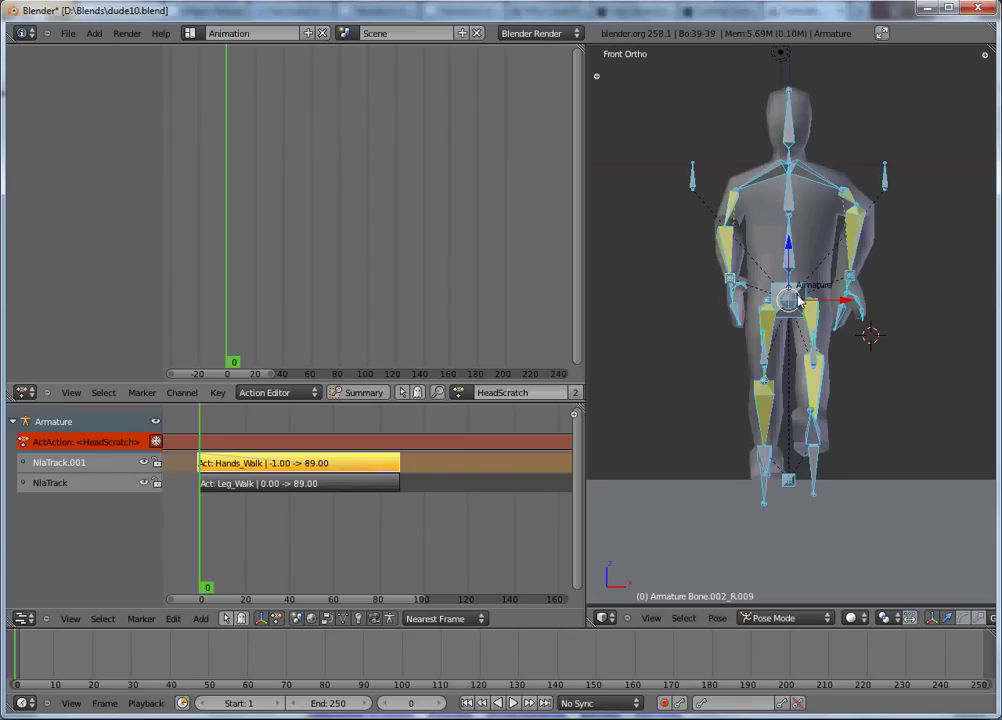
key(alt+r)
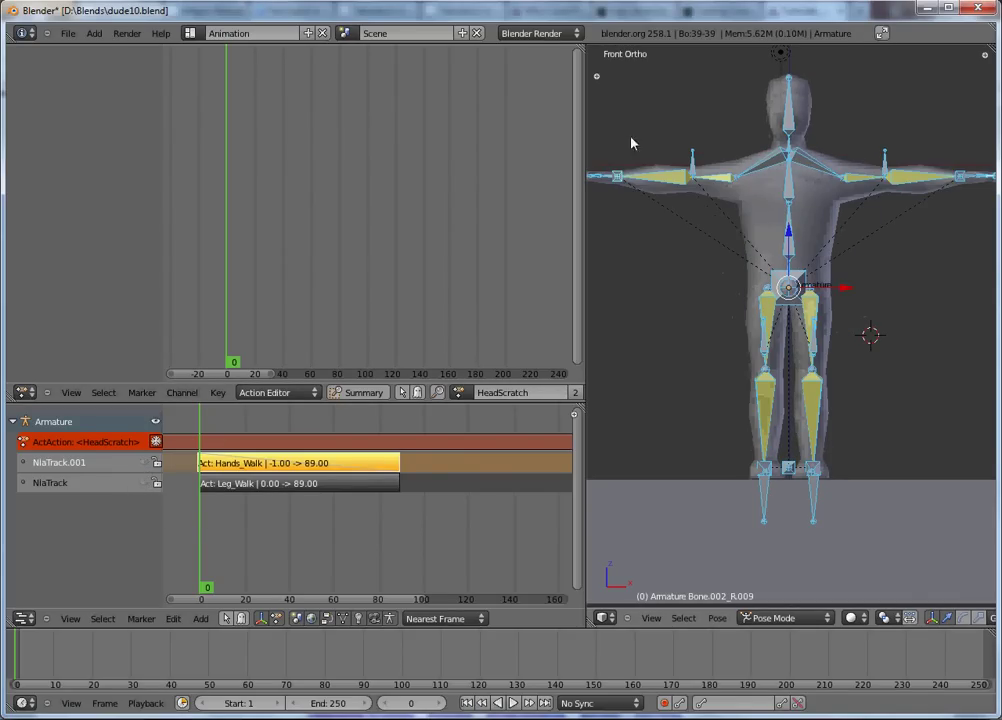
Step: Lower the left arm bone beside the body and key its location at frame 0
shift+middle_drag(669, 190, 787, 330)
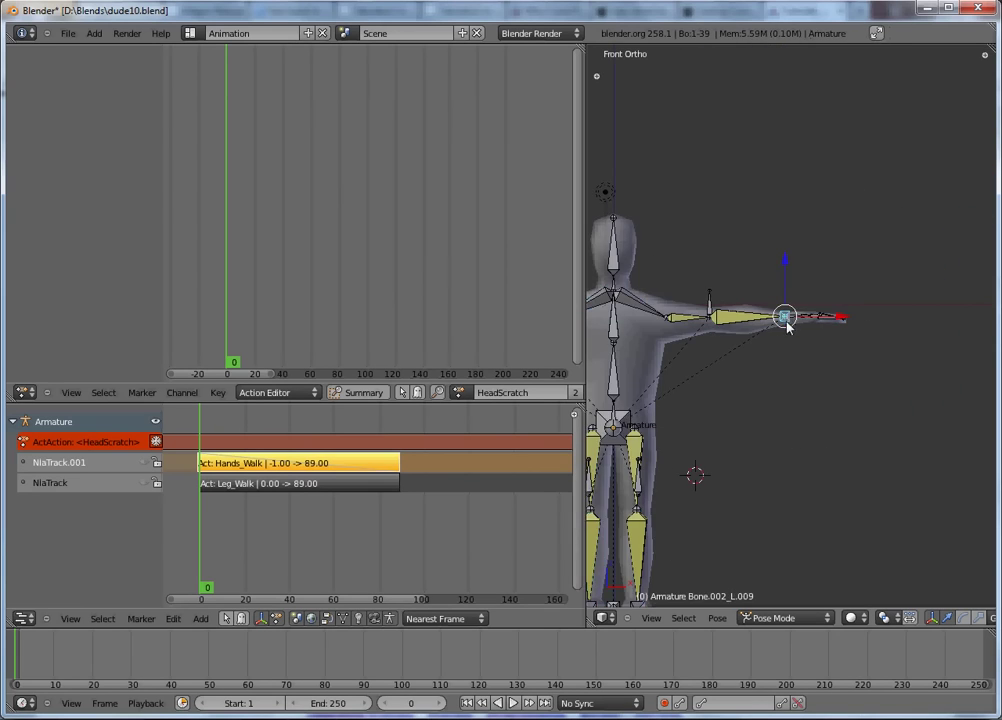
shift+middle_drag(756, 369, 770, 497)
key(KP_1)
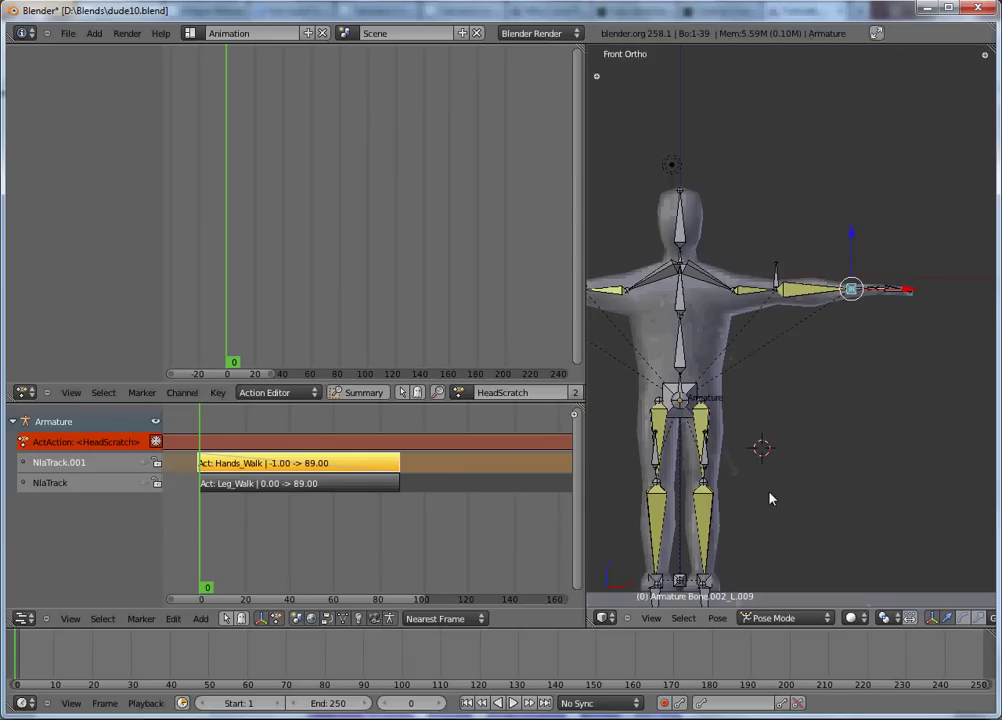
key(g)
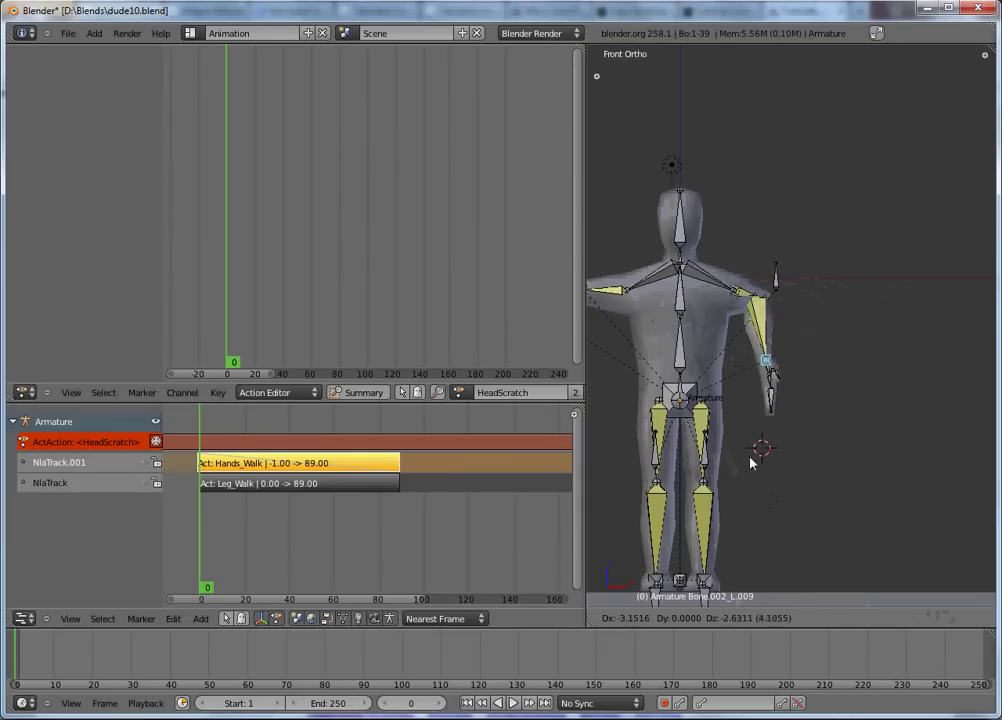
click(740, 481)
key(KP_3)
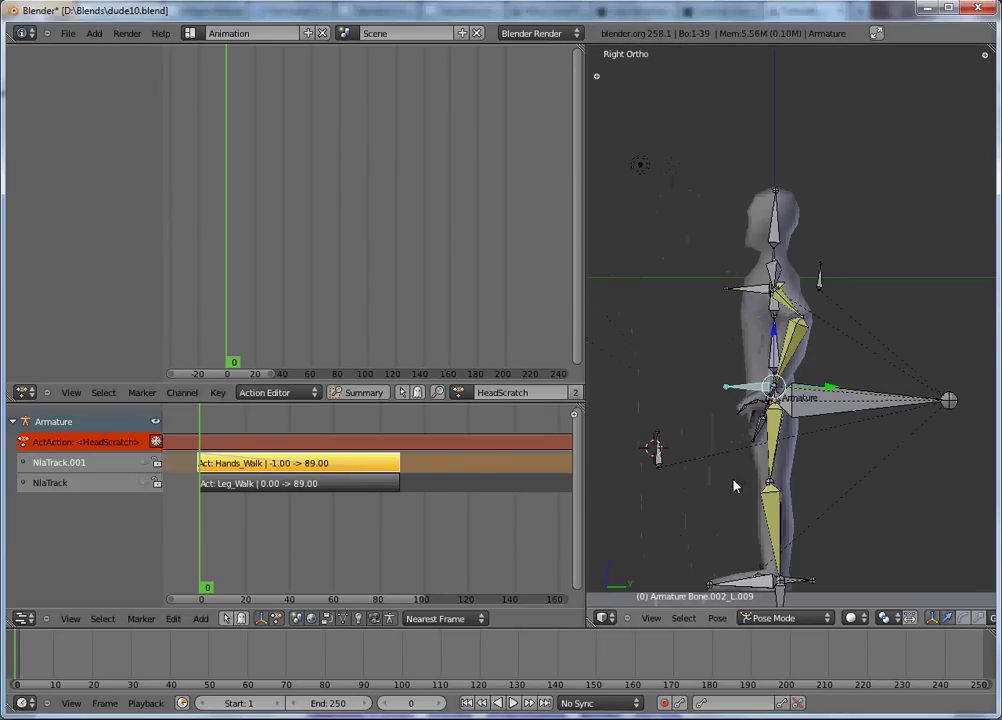
key(KP_1)
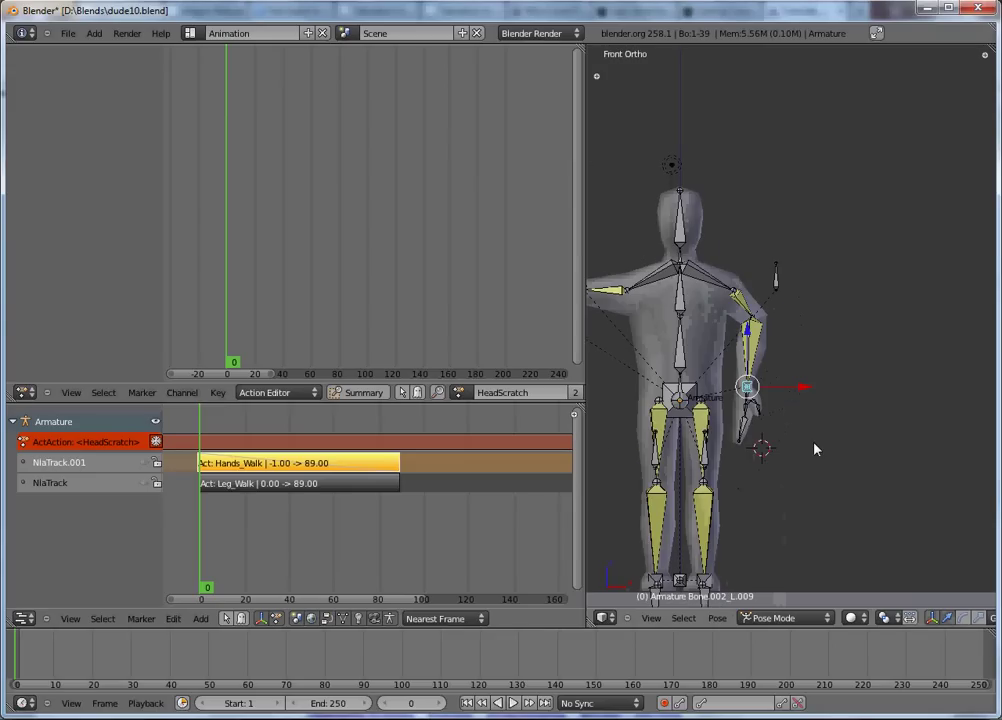
key(i)
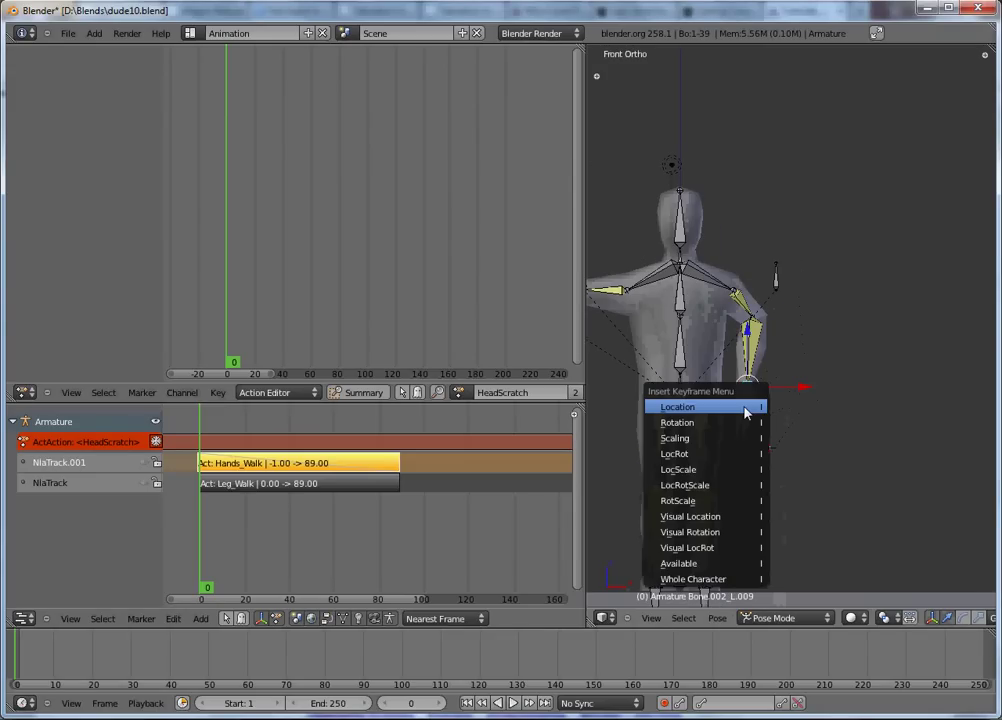
click(744, 408)
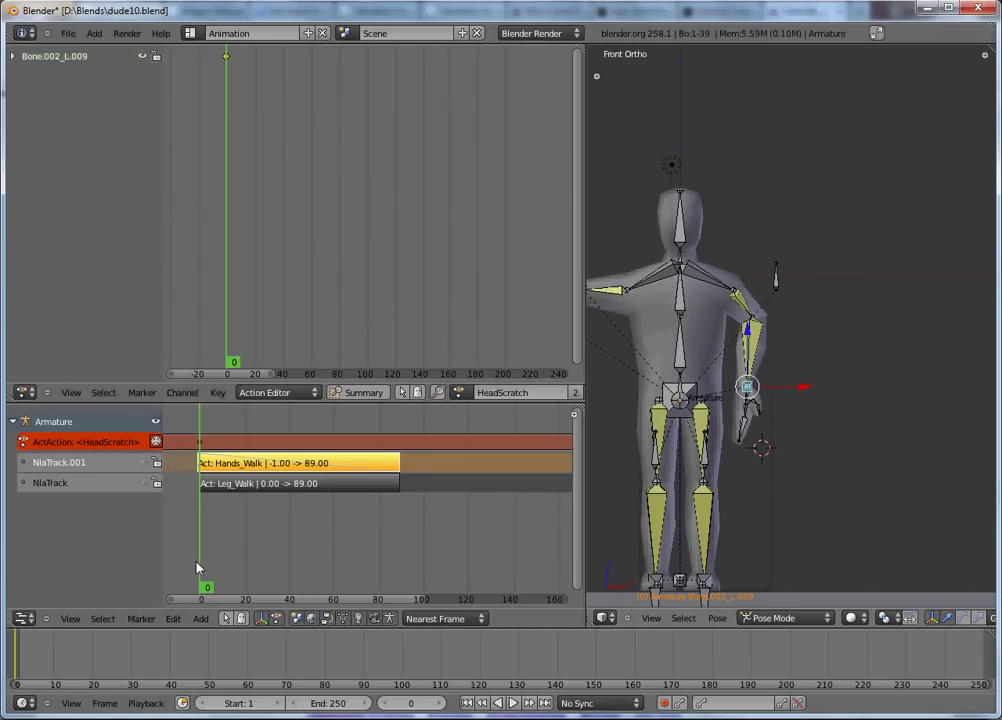
Step: Zoom in on the left hand and select three of its finger bones for keying
scroll(700, 400, up, 4)
shift+middle_drag(700, 400, 738, 358)
scroll(738, 358, up, 3)
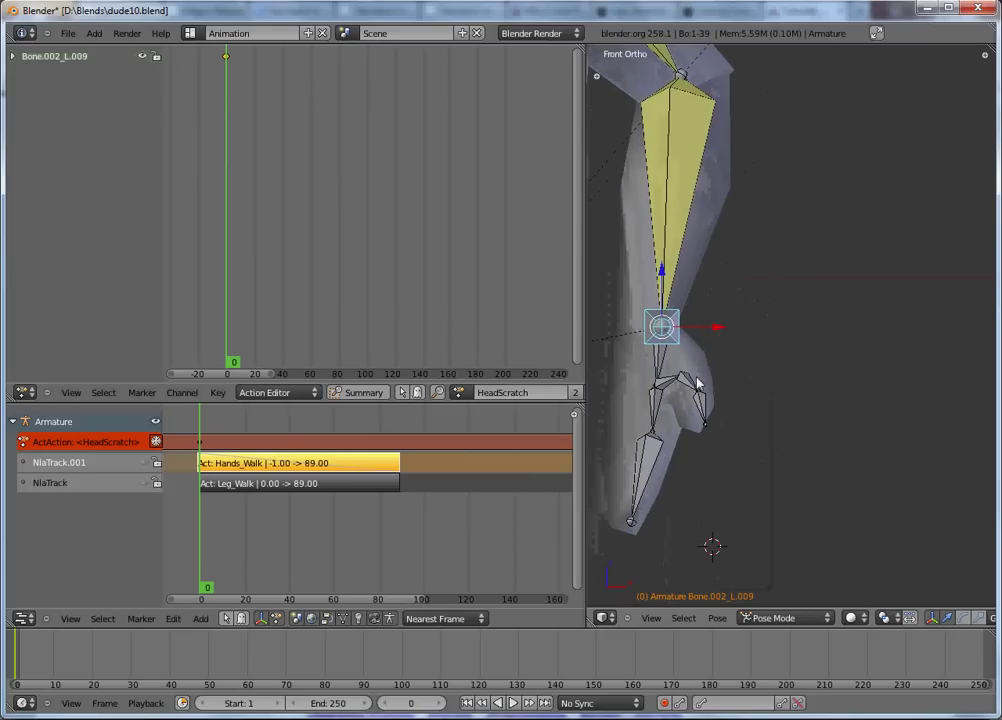
shift+right_click(660, 366)
shift+right_click(659, 413)
shift+right_click(654, 470)
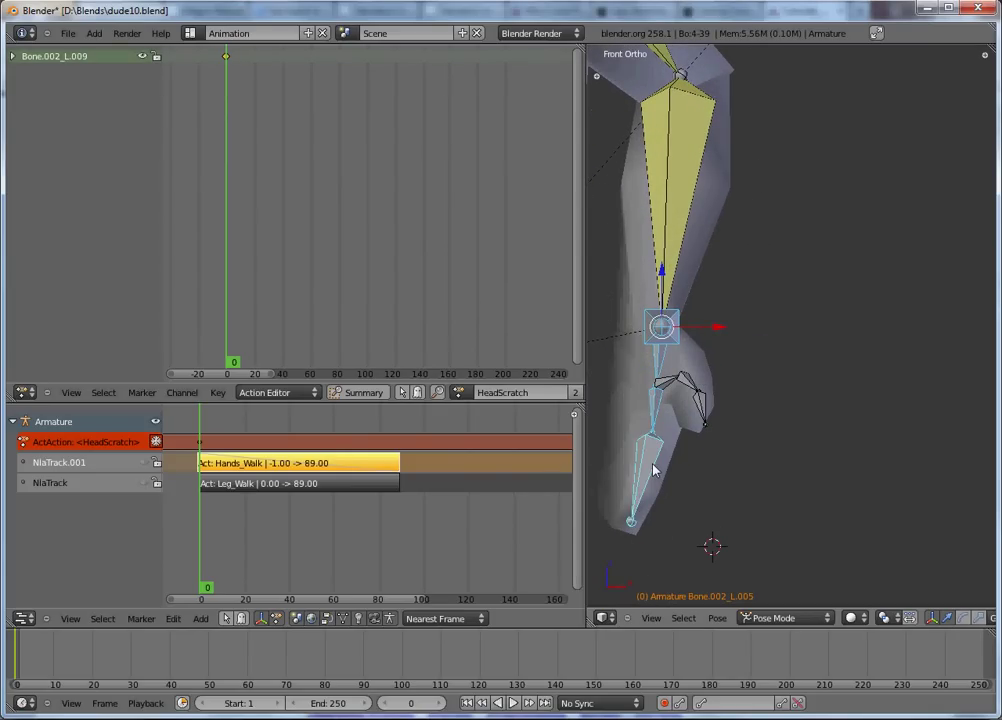
key(i)
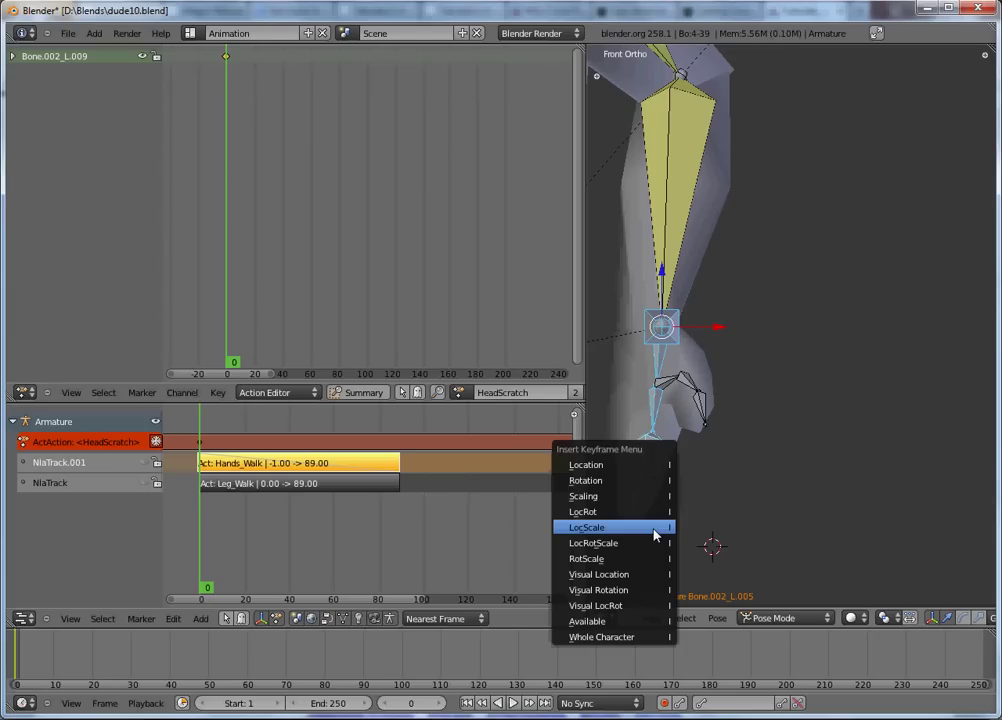
Step: Key location and rotation for the arm and three finger bones at frame 0
click(651, 513)
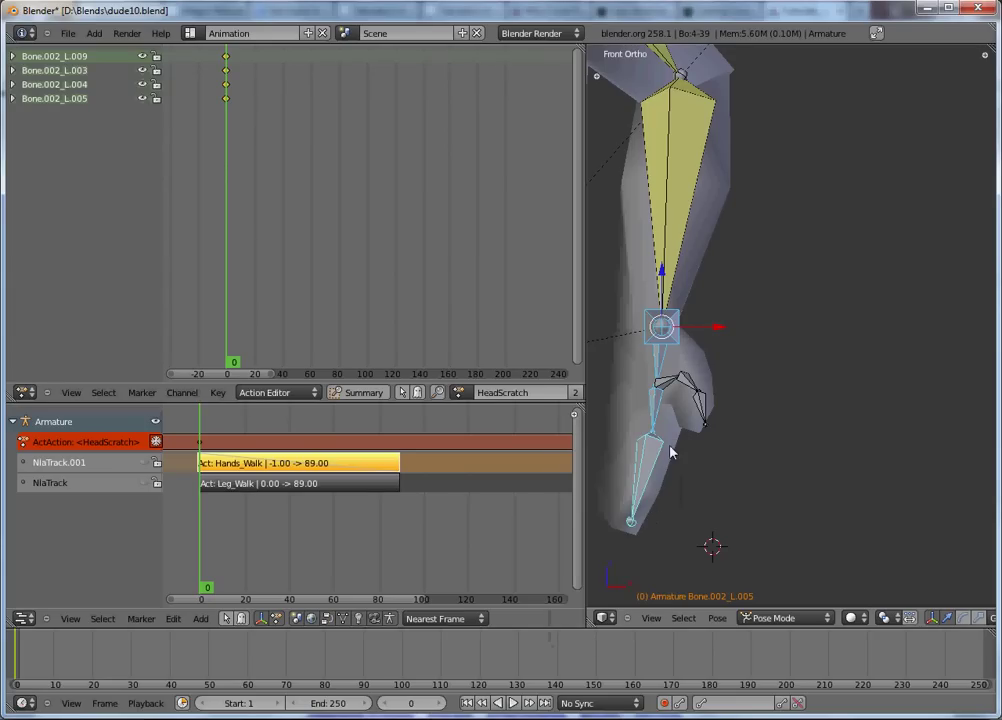
shift+middle_drag(671, 452, 826, 398)
scroll(826, 398, up, 2)
scroll(826, 398, down, 3)
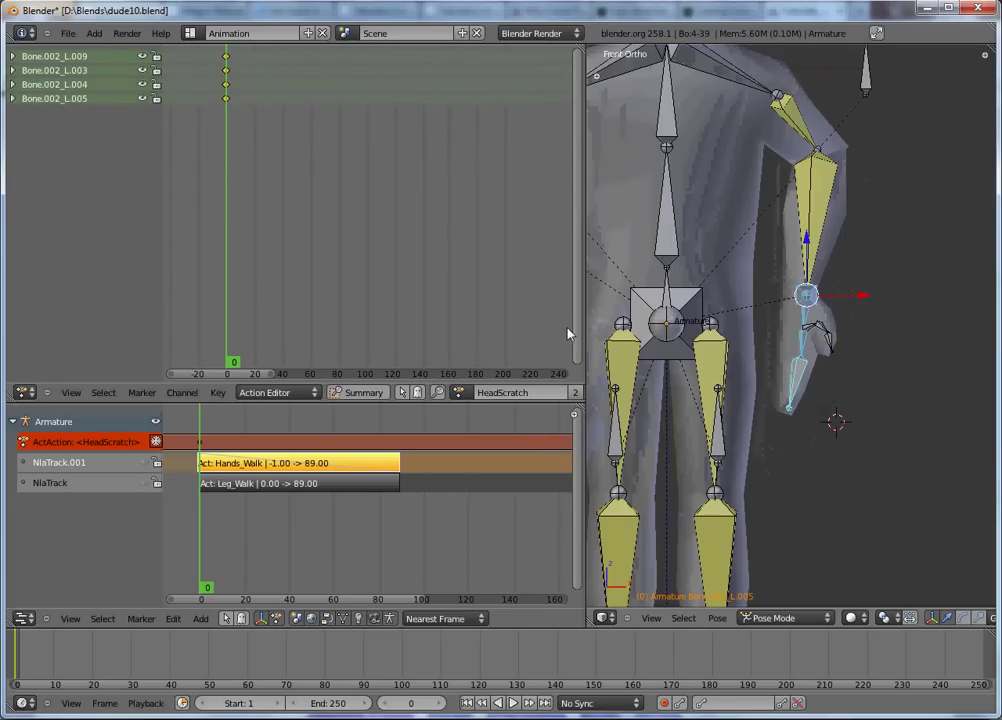
Step: At frame 15, rotate the arm bone upward and key its location and rotation
click(205, 450)
drag(205, 450, 234, 457)
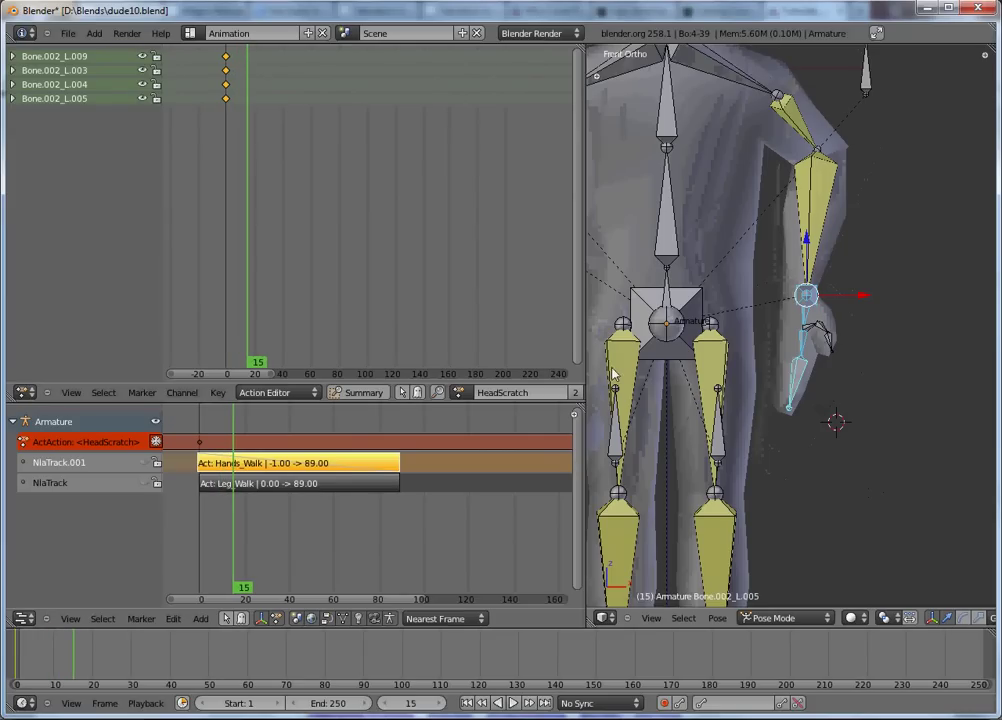
key(KP_3)
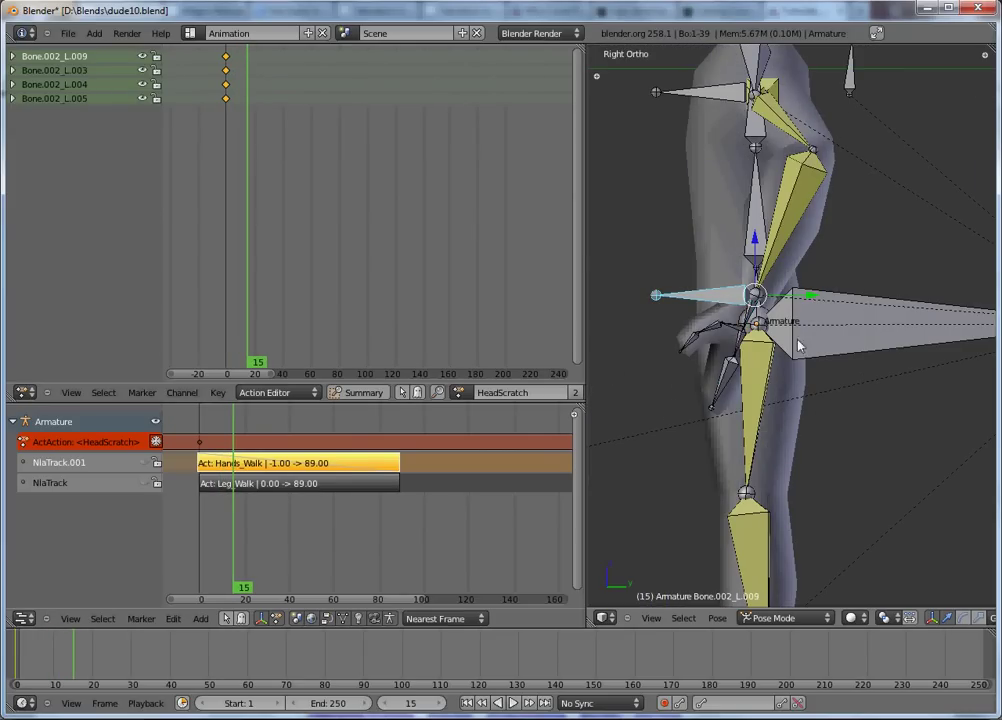
key(r)
click(671, 241)
scroll(905, 378, up, 2)
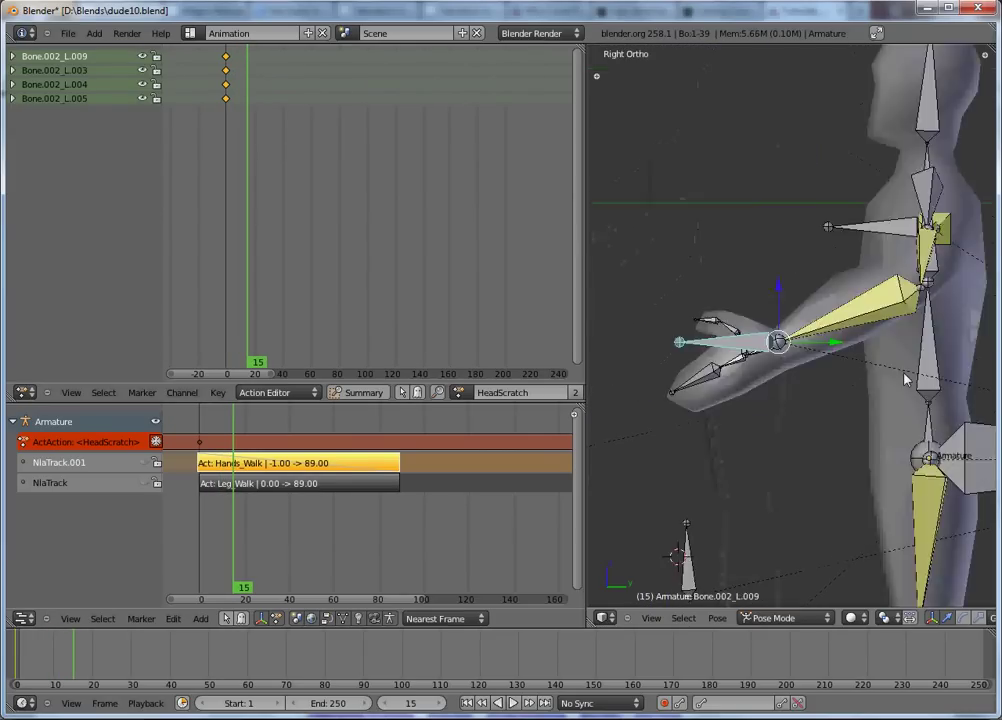
shift+middle_drag(905, 378, 902, 393)
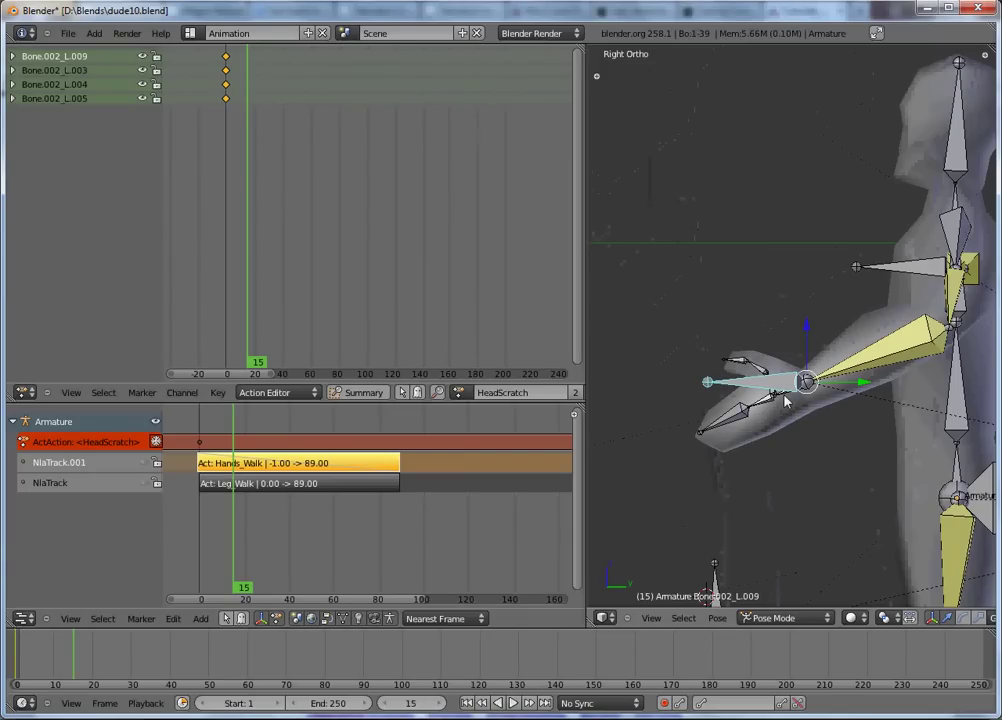
key(i)
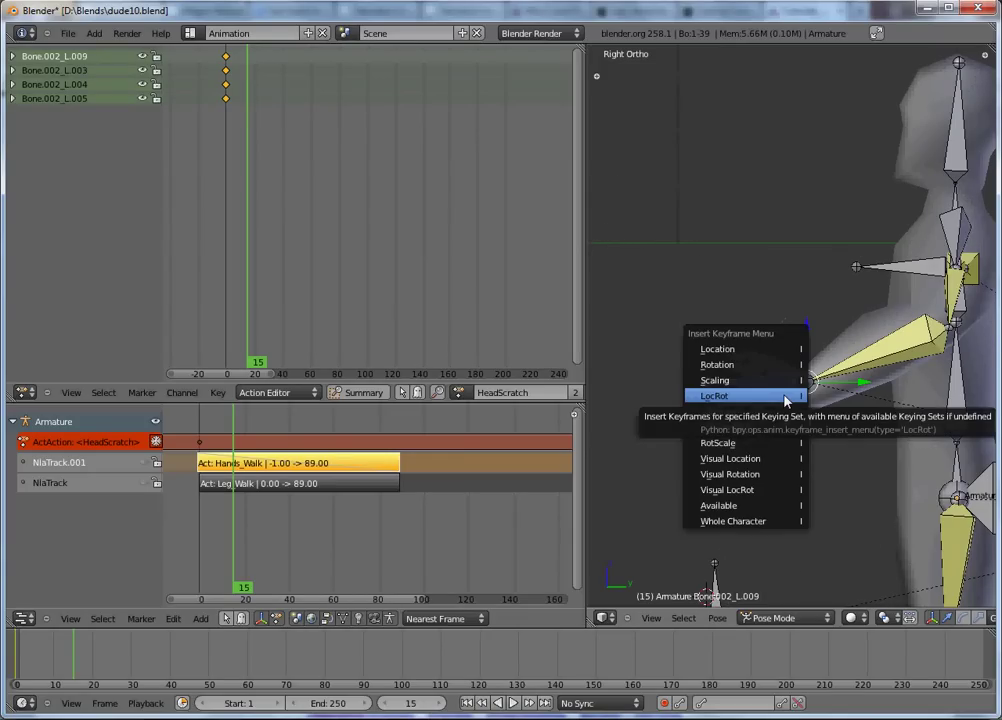
click(786, 397)
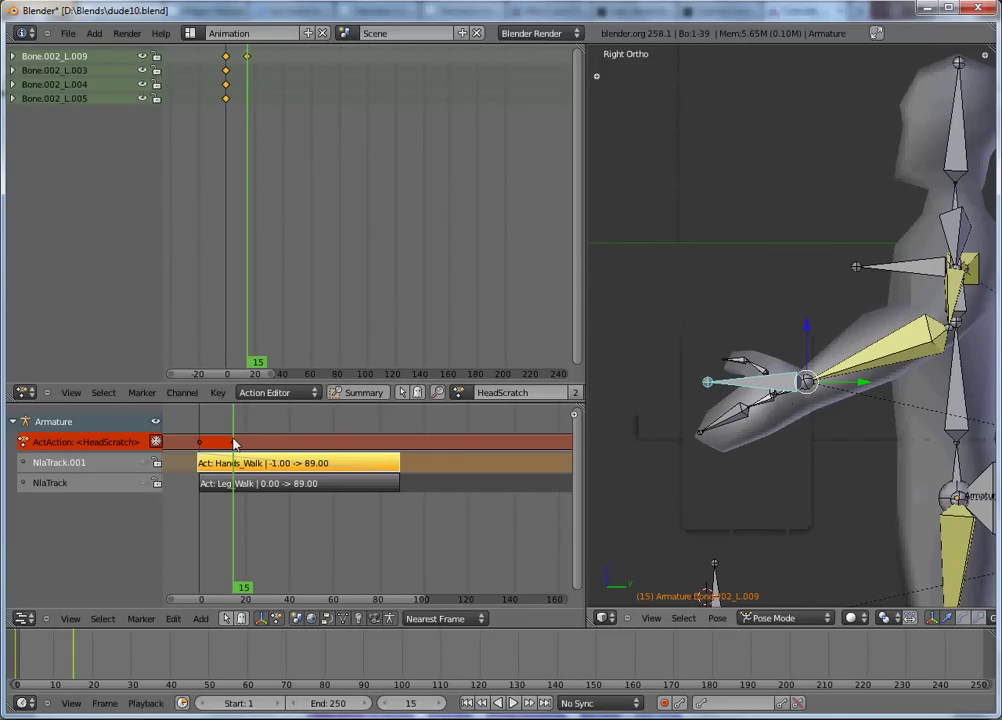
Step: At frame 30, raise the arm so the hand sits beside the head
drag(233, 443, 266, 447)
shift+middle_drag(689, 461, 678, 497)
key(g)
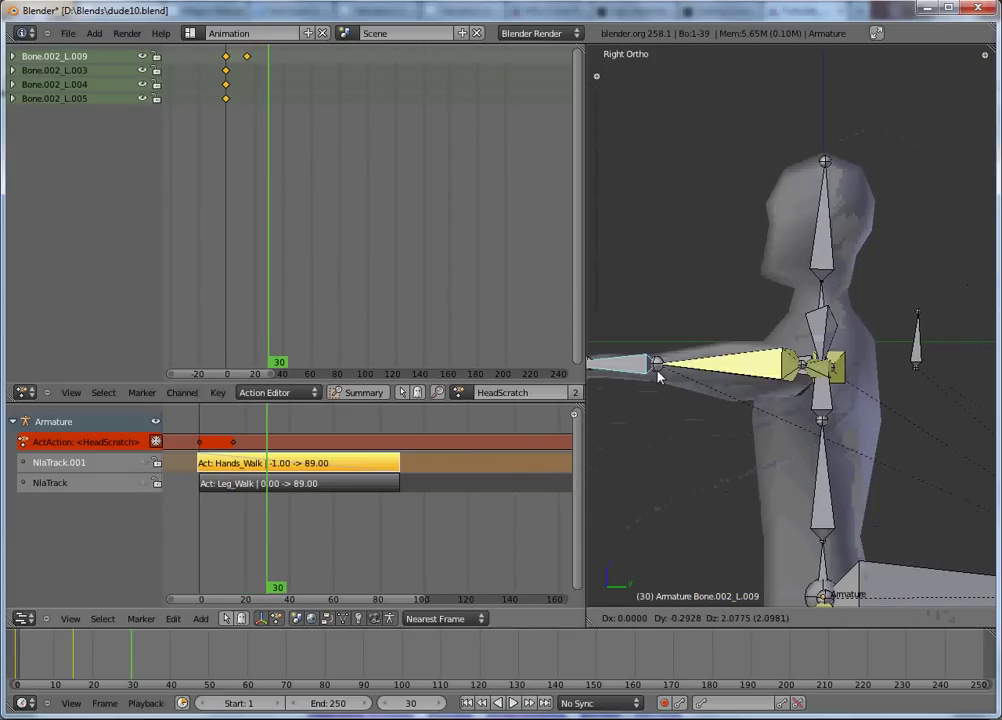
click(640, 324)
key(KP_1)
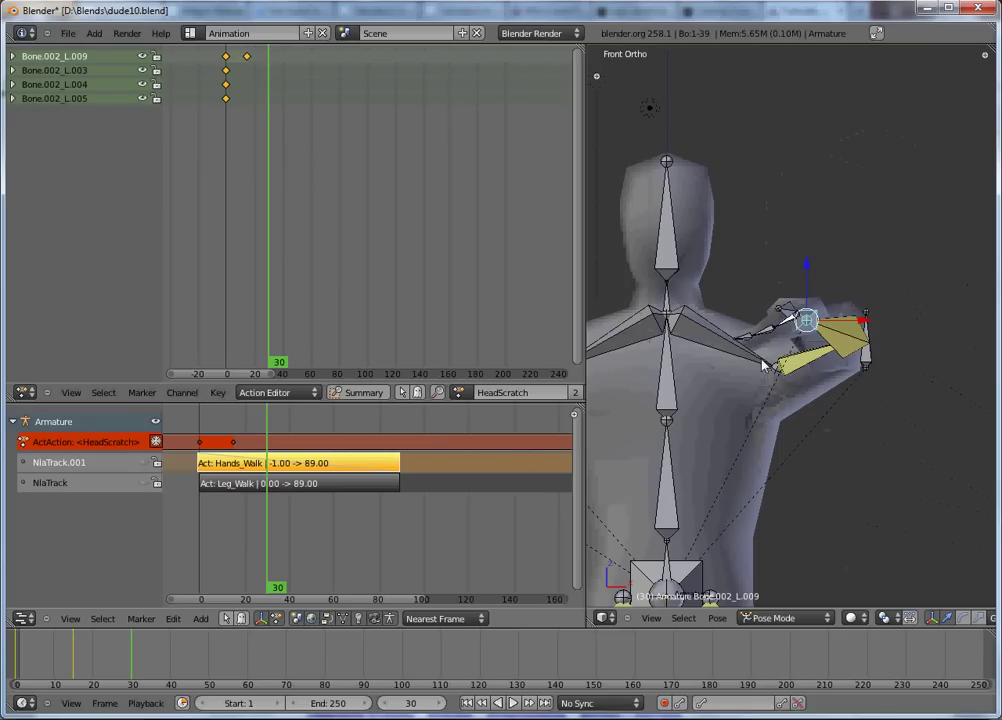
key(g)
click(729, 320)
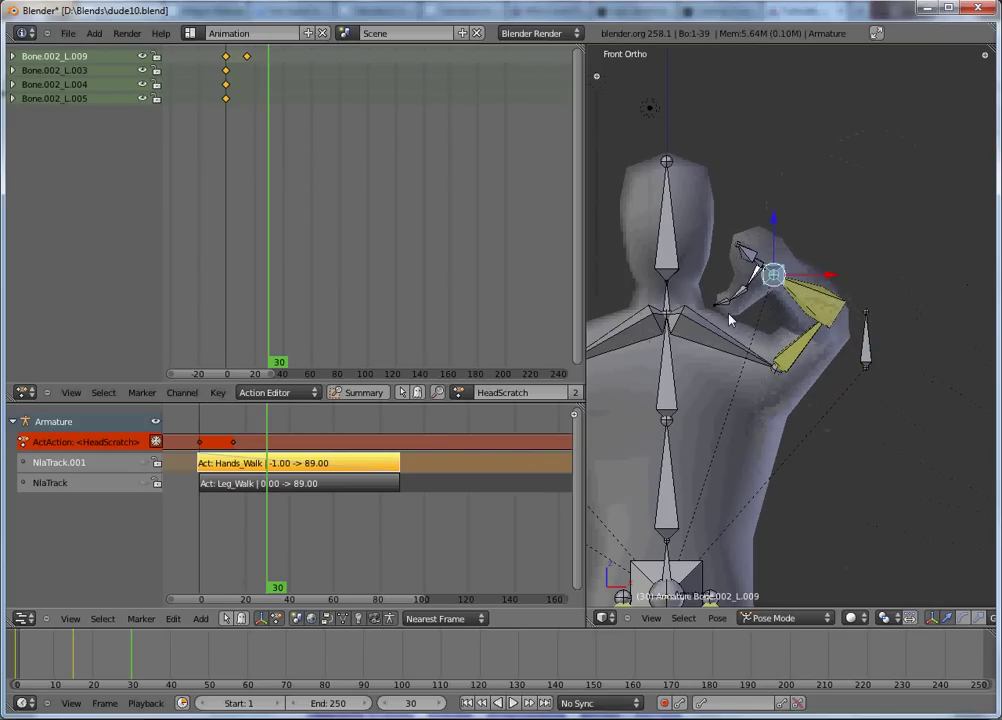
Step: Refine the arm position from the side and key location and rotation at frame 30
middle_drag(731, 318, 752, 440)
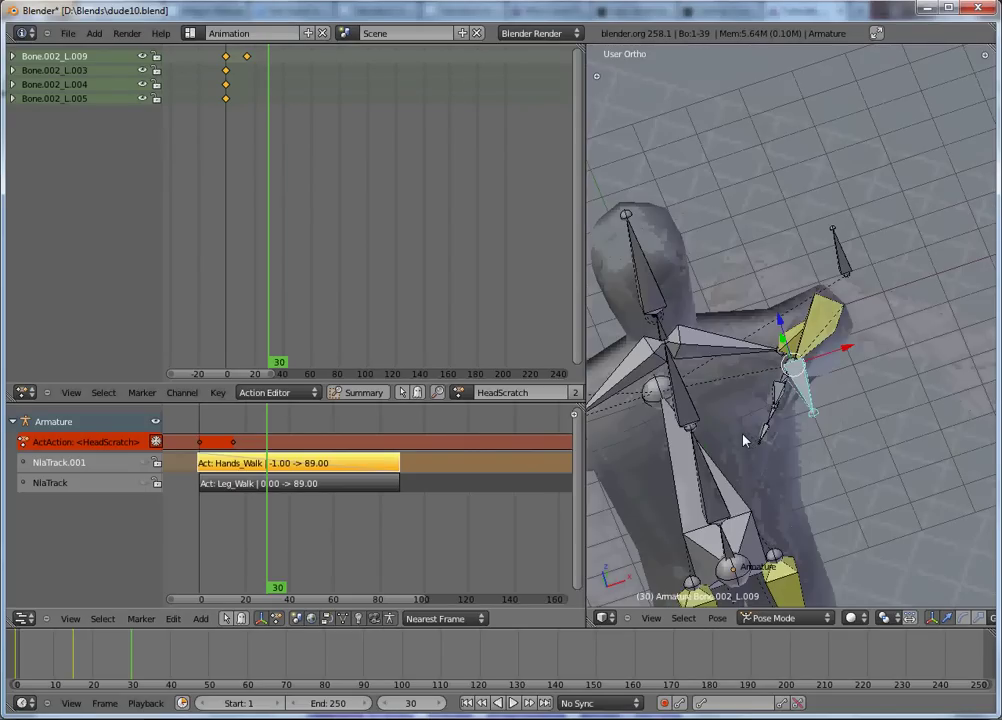
key(KP_1)
key(KP_3)
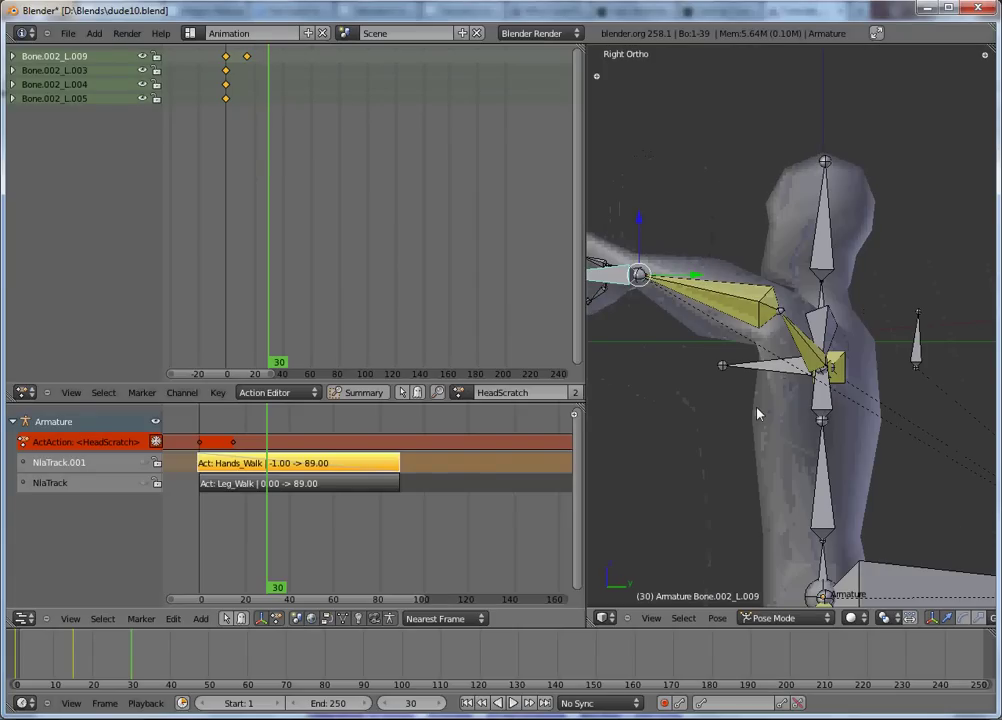
key(g)
click(785, 405)
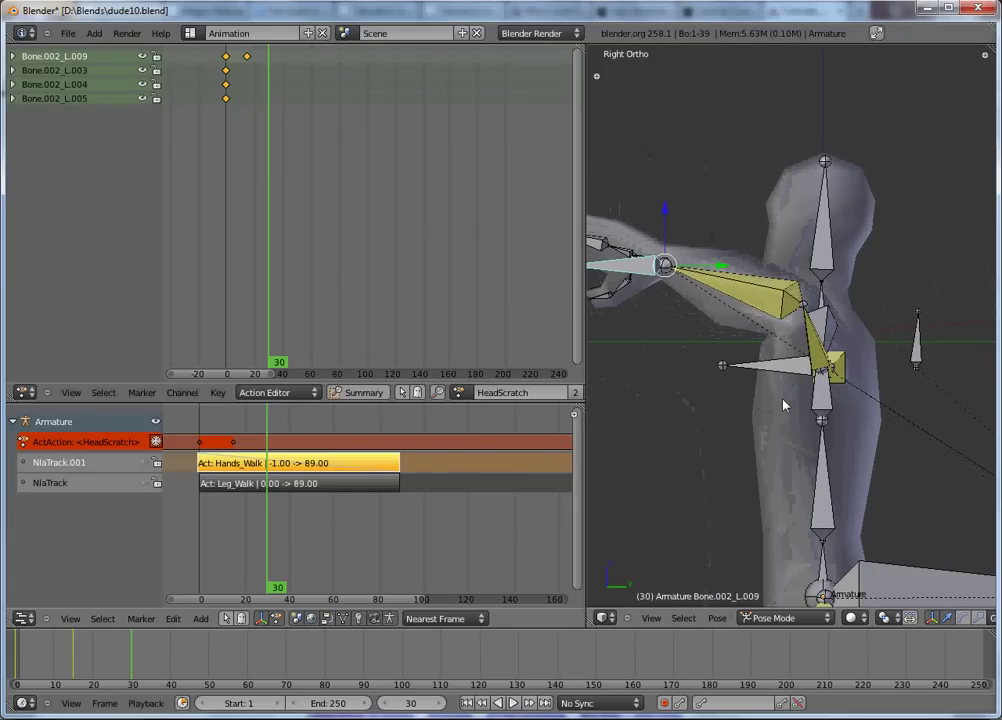
key(i)
click(785, 401)
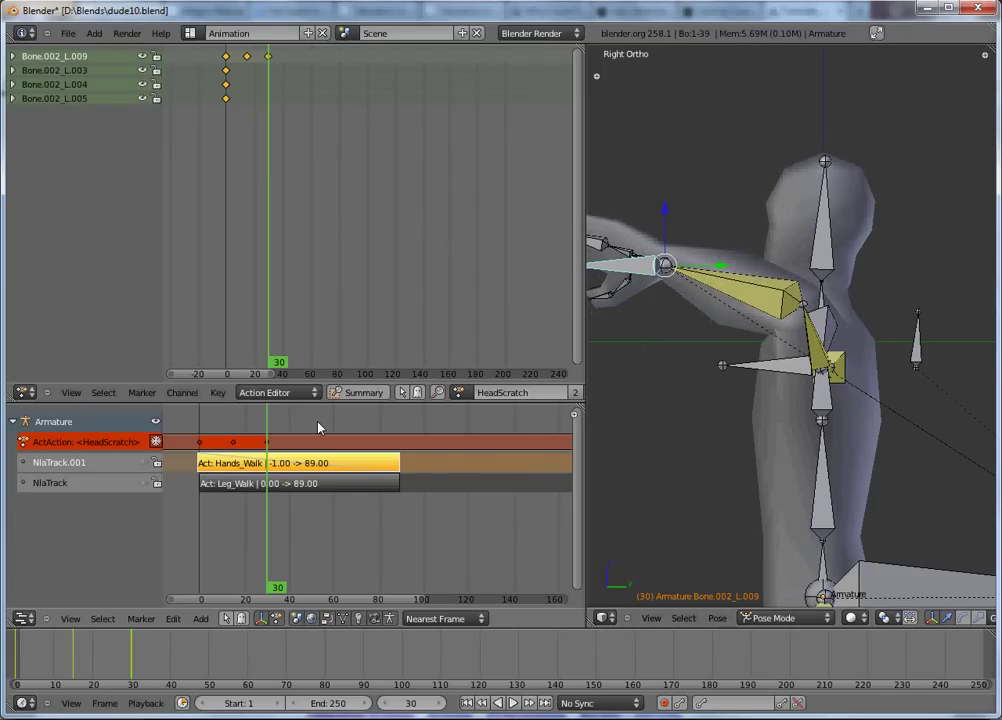
Step: Raise the hand bone higher at the head and key its location and rotation at frame 45
drag(268, 449, 302, 449)
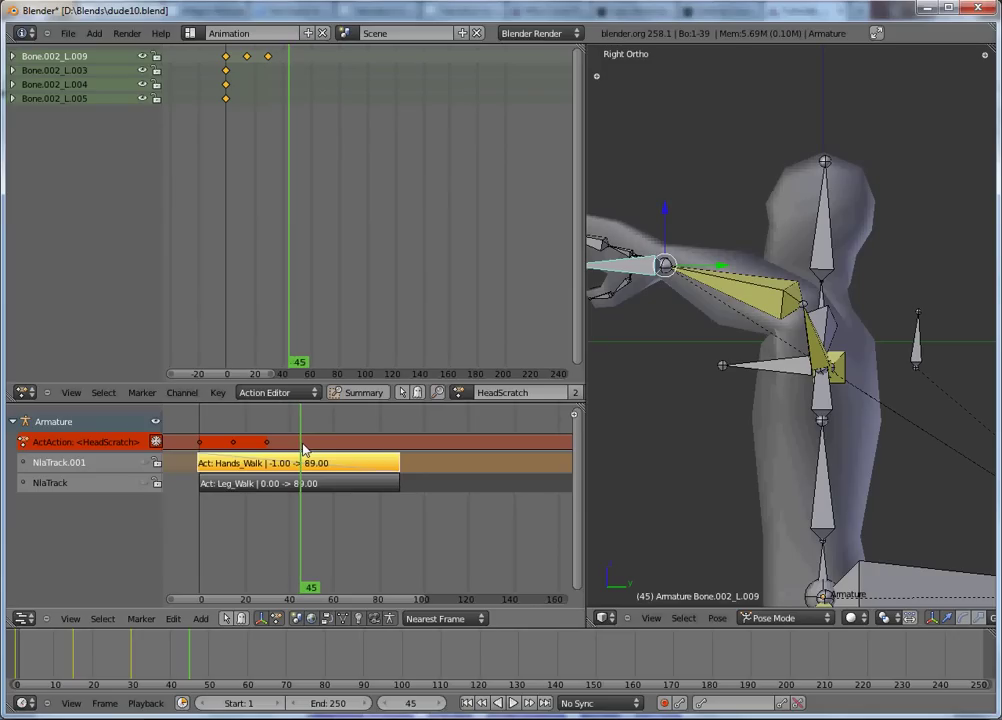
key(KP_1)
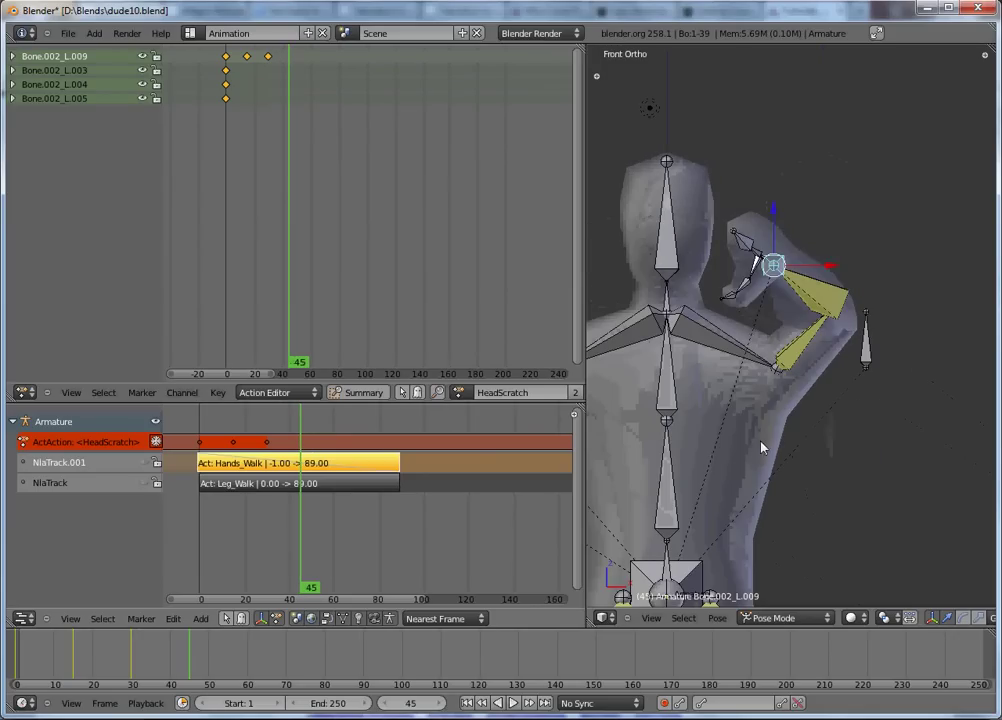
key(g)
click(800, 302)
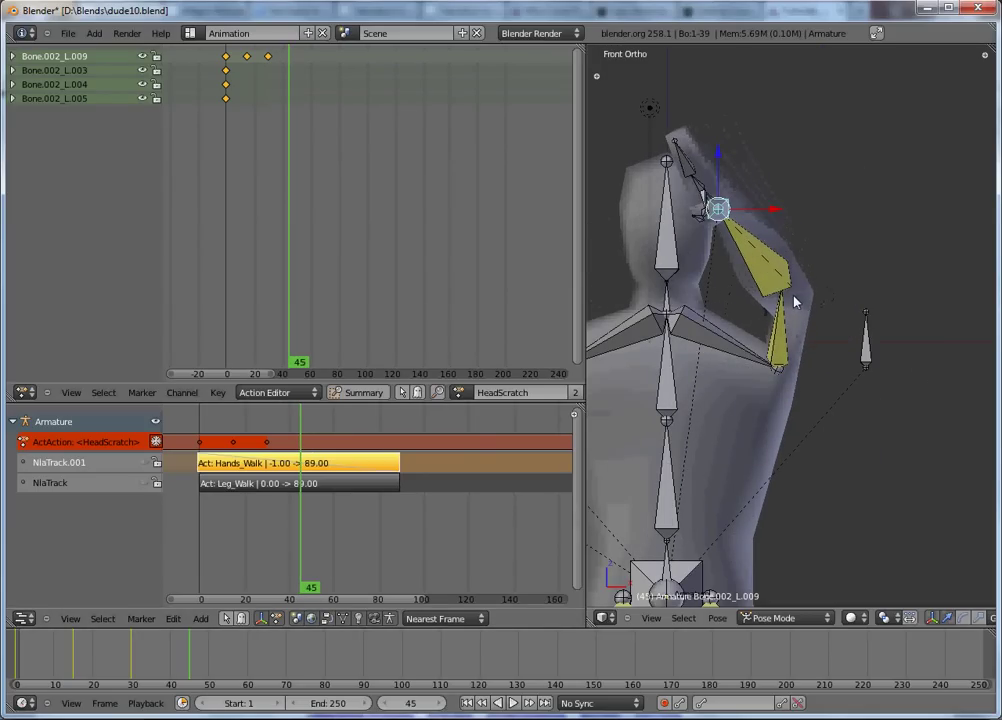
key(KP_7)
key(KP_3)
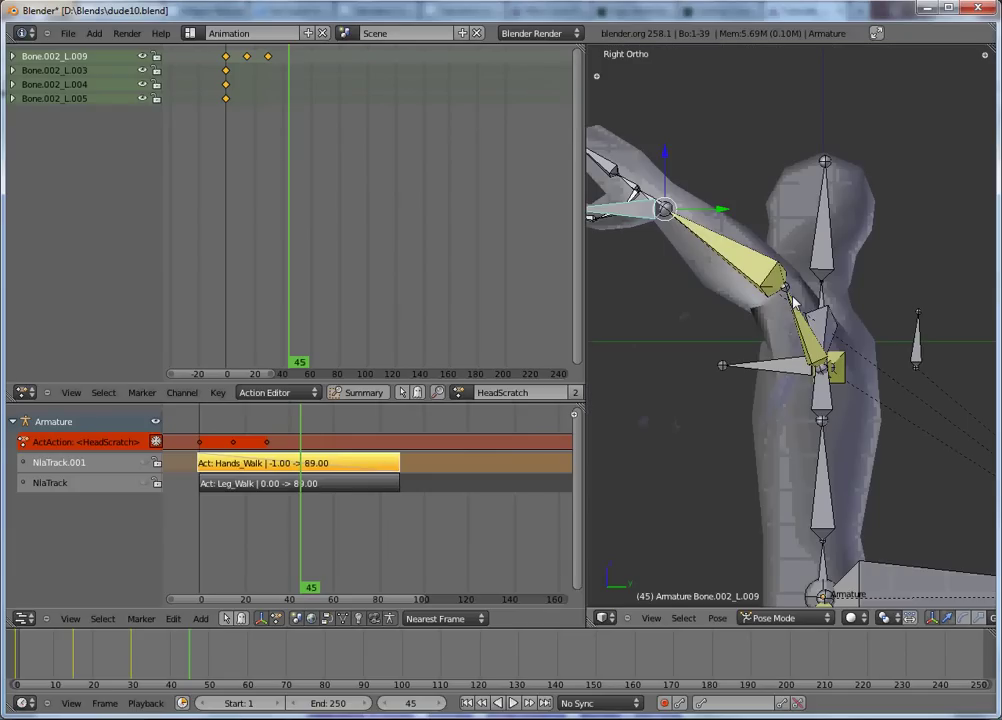
key(g)
click(800, 263)
key(i)
click(800, 258)
Step: Shift the hand bone into a new scratching pose and key it at frame 60
drag(298, 452, 333, 452)
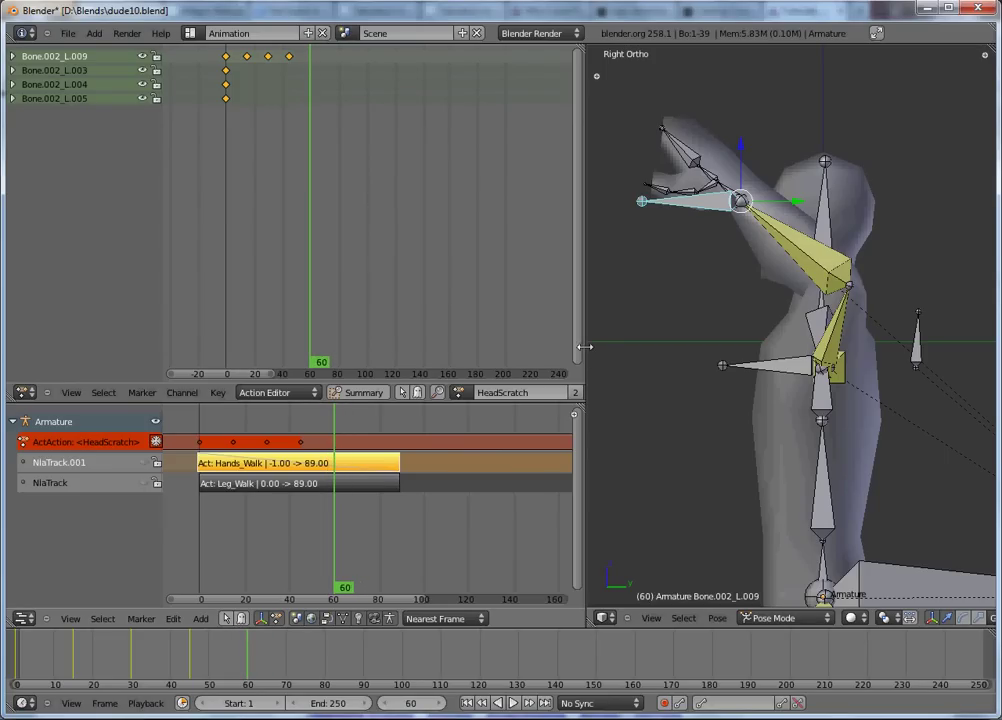
key(KP_1)
key(KP_3)
key(g)
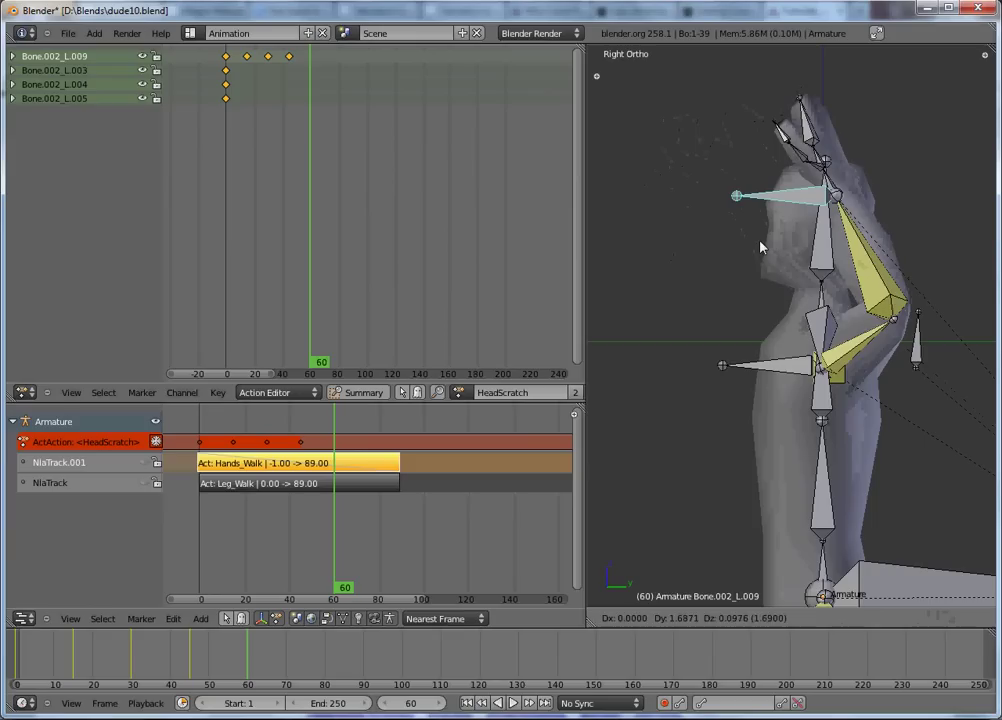
click(766, 251)
key(KP_1)
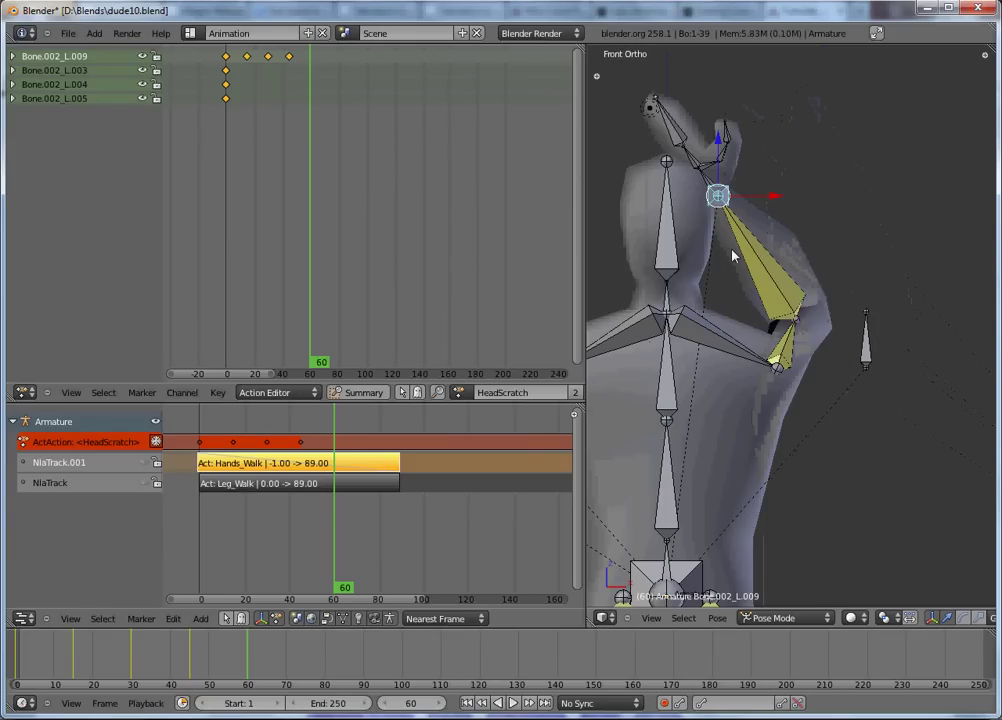
key(i)
click(732, 256)
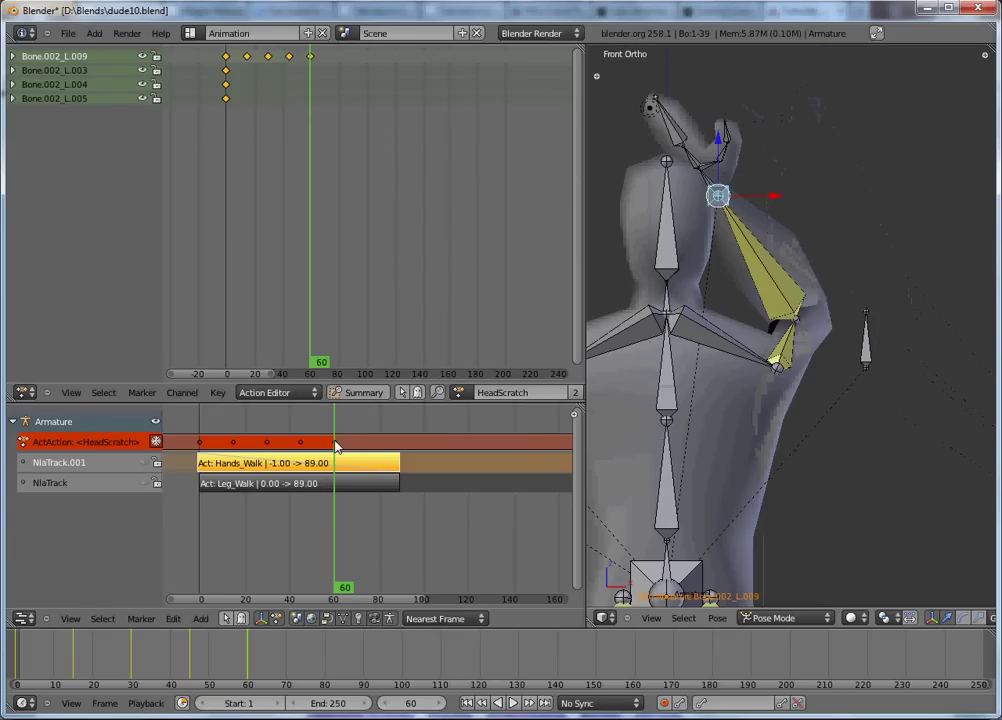
drag(336, 447, 402, 449)
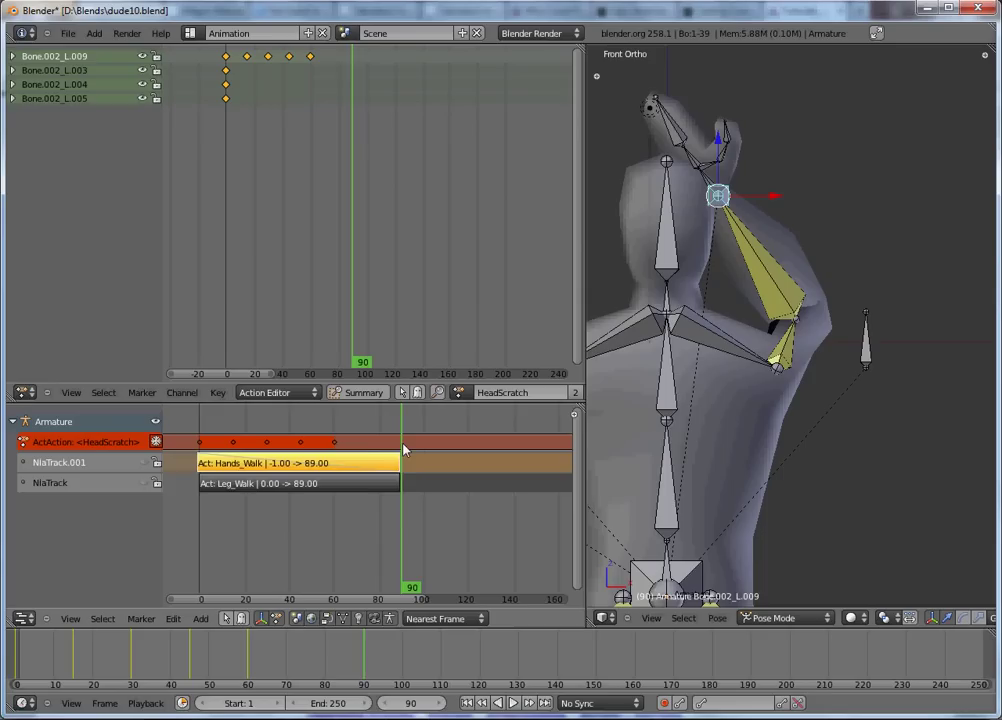
Step: Key the hand bone's location and rotation at frame 75
drag(403, 448, 370, 450)
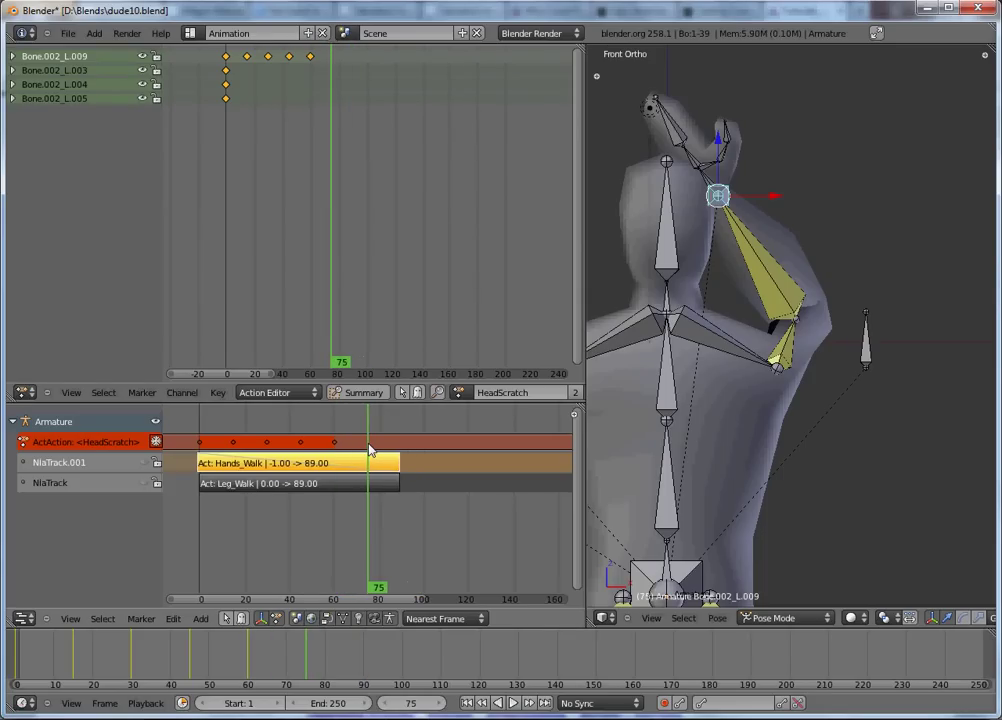
key(i)
click(619, 363)
Step: At frame 90, swing the arm out forward and to the side, then key the pose
drag(372, 447, 402, 451)
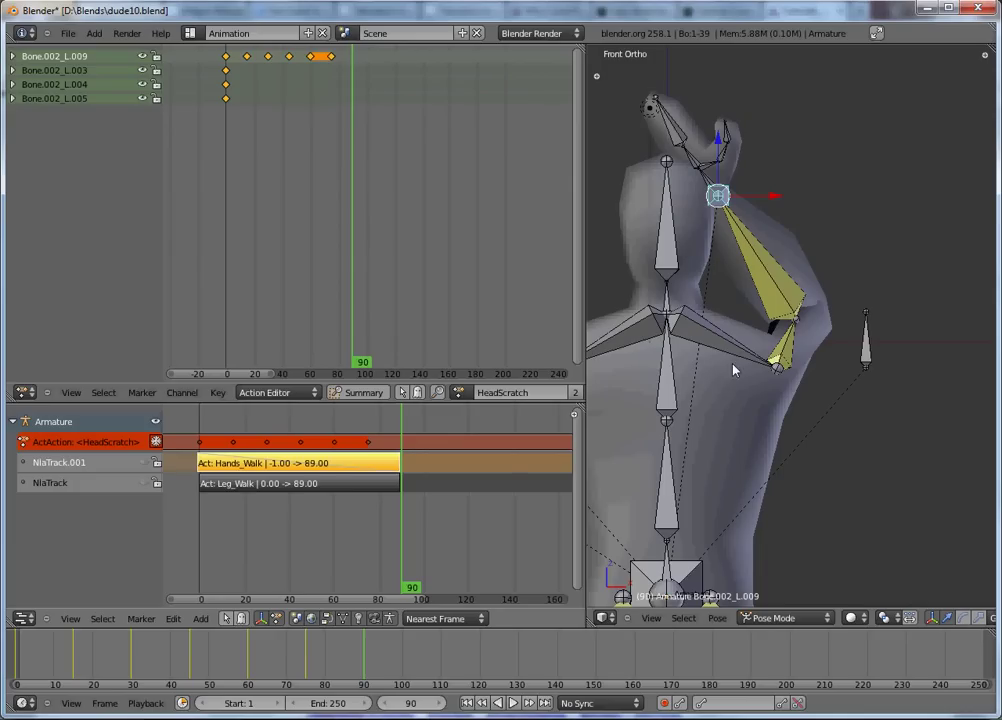
key(g)
click(776, 418)
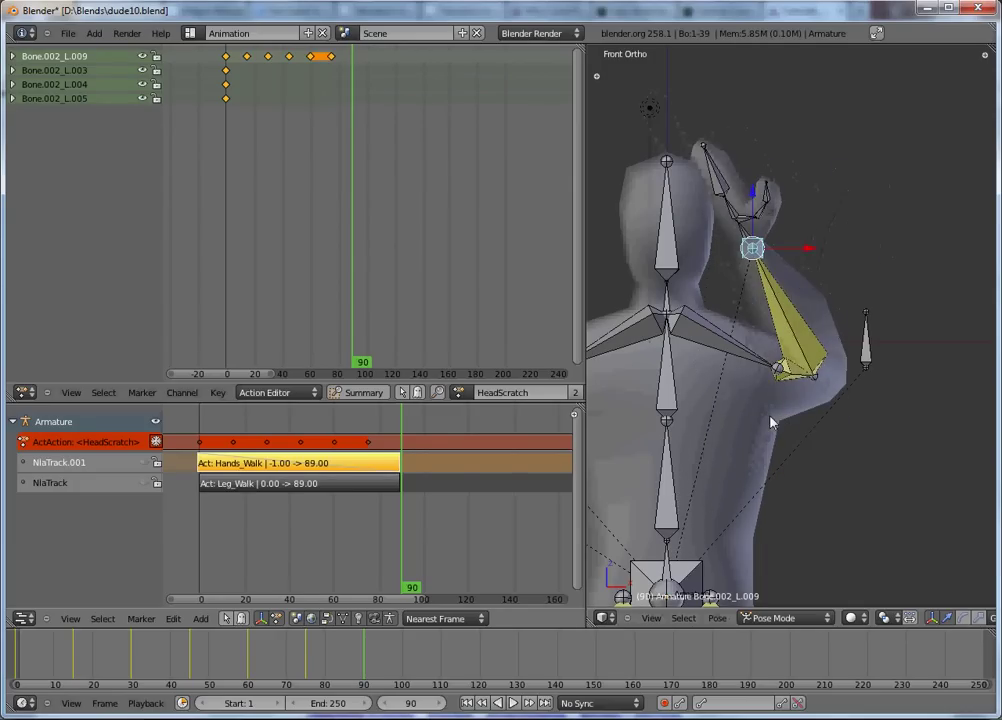
key(KP_3)
key(g)
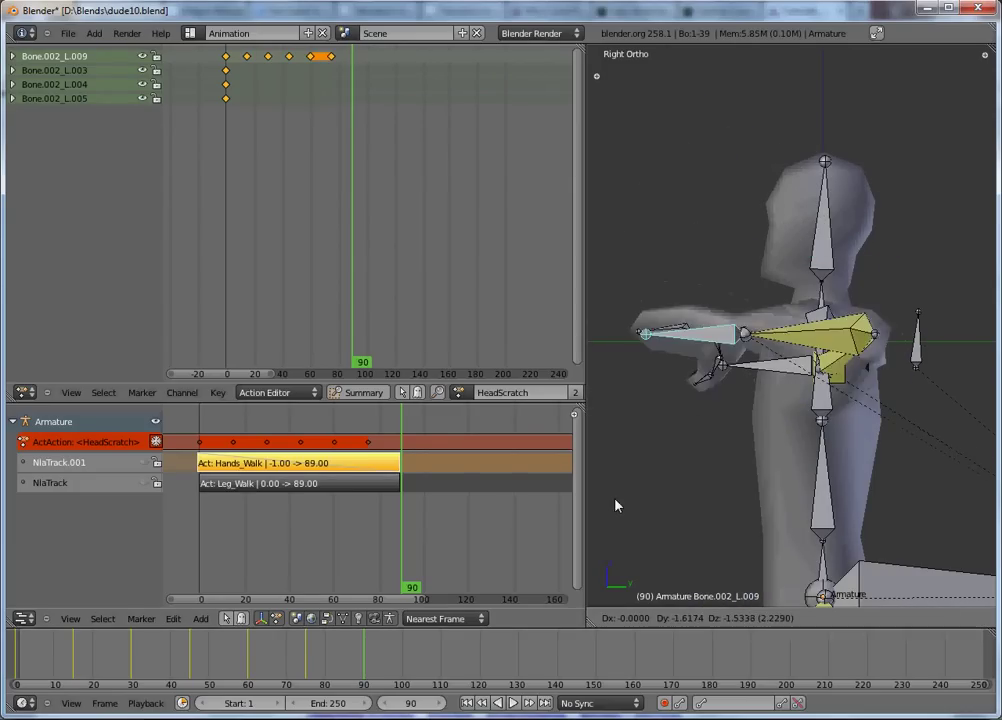
click(626, 516)
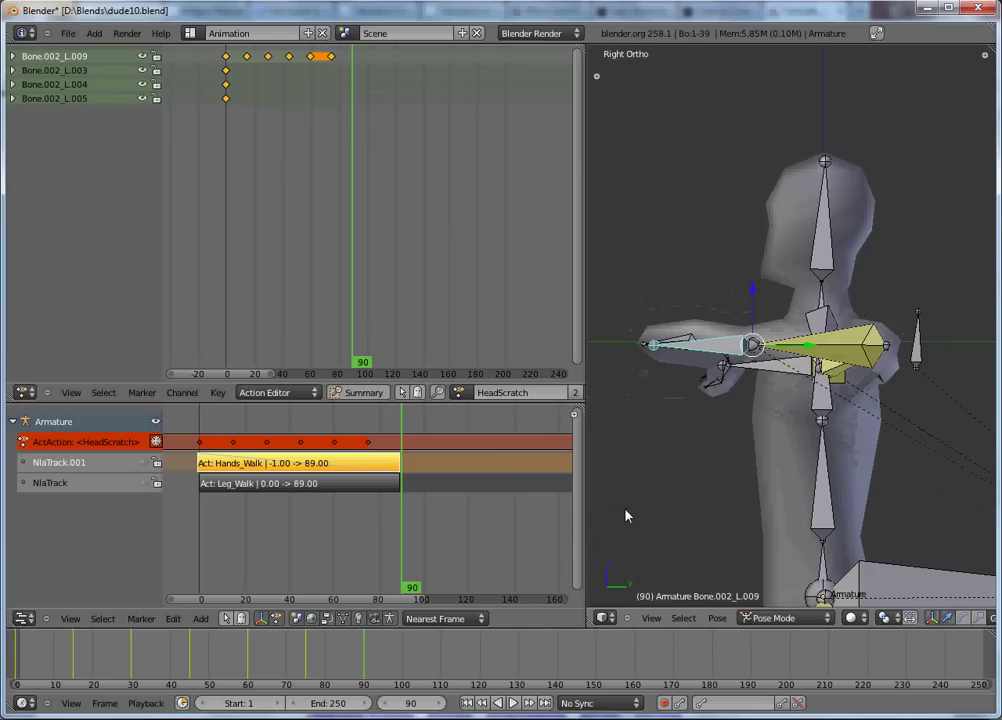
key(KP_1)
key(g)
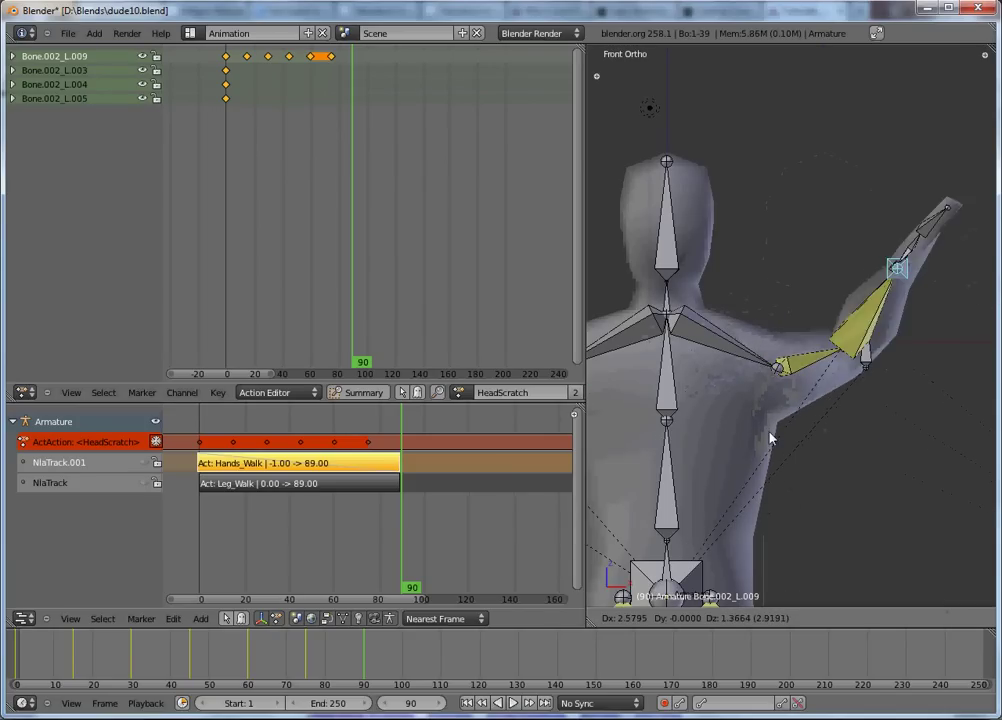
click(778, 416)
key(i)
click(776, 418)
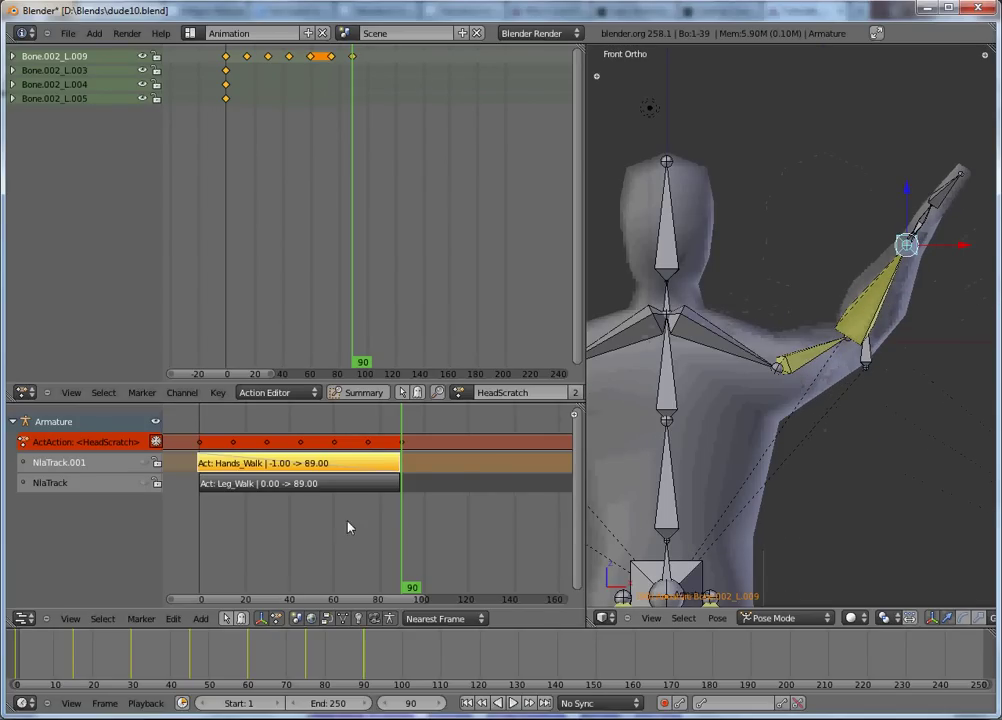
Step: Lower the arm, key it at frame 105, and scrub back to frame 0
drag(412, 566, 438, 565)
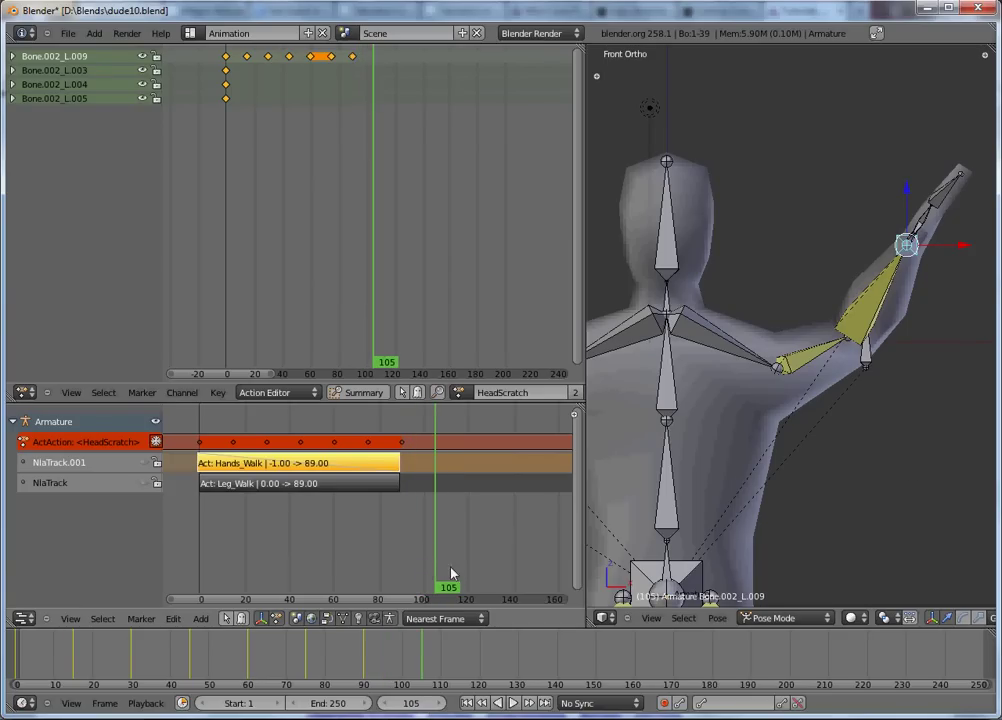
key(KP_3)
key(g)
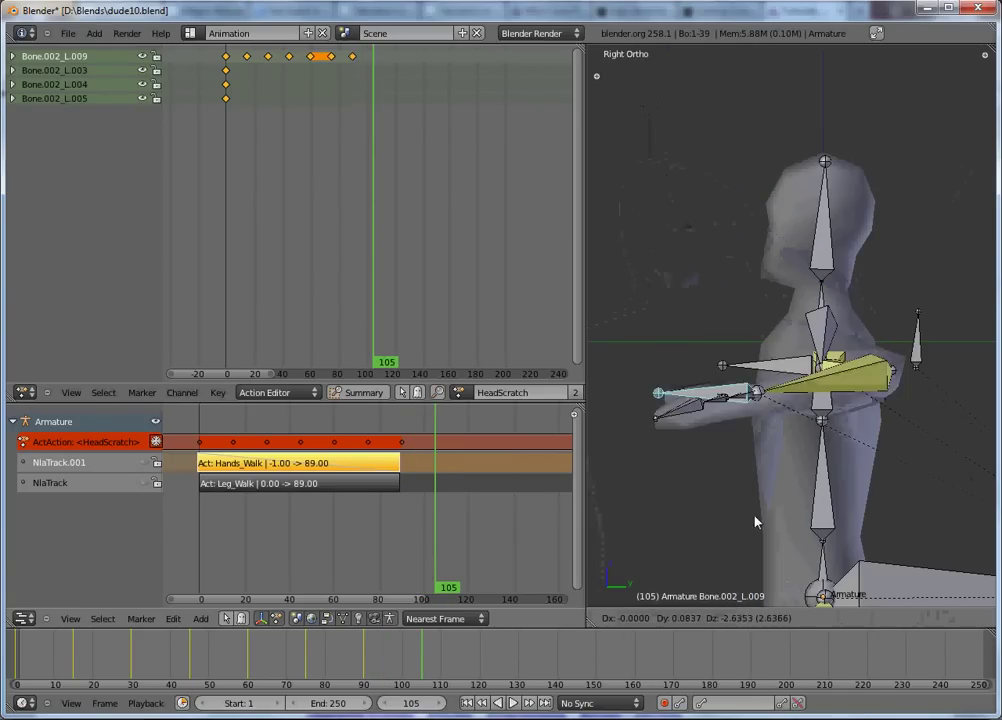
click(786, 475)
key(i)
click(784, 480)
key(KP_1)
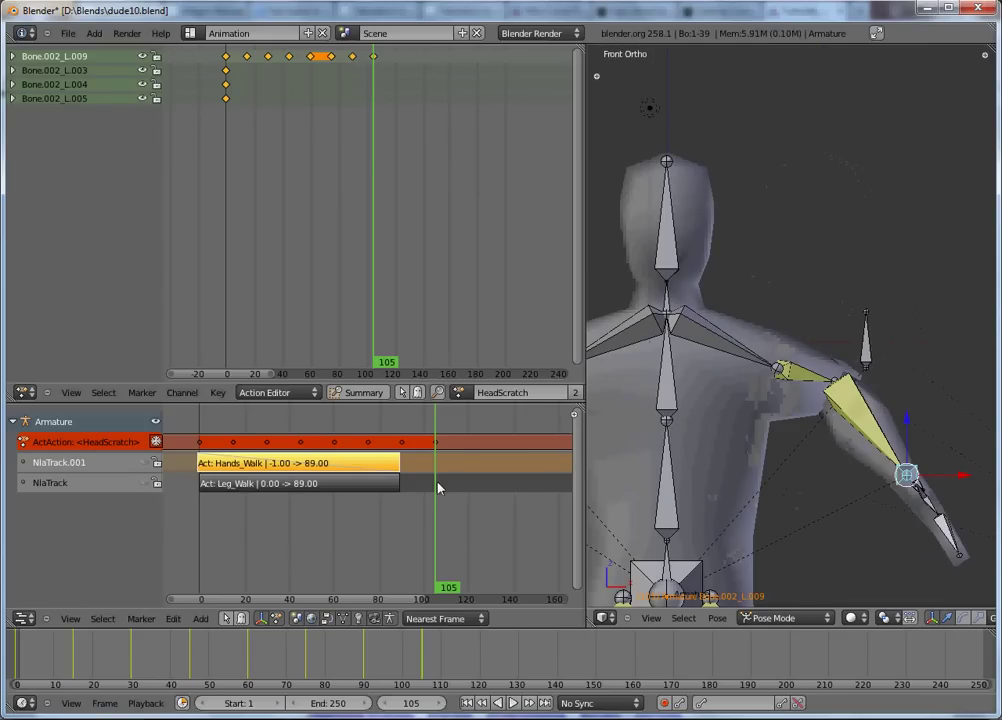
drag(438, 487, 302, 520)
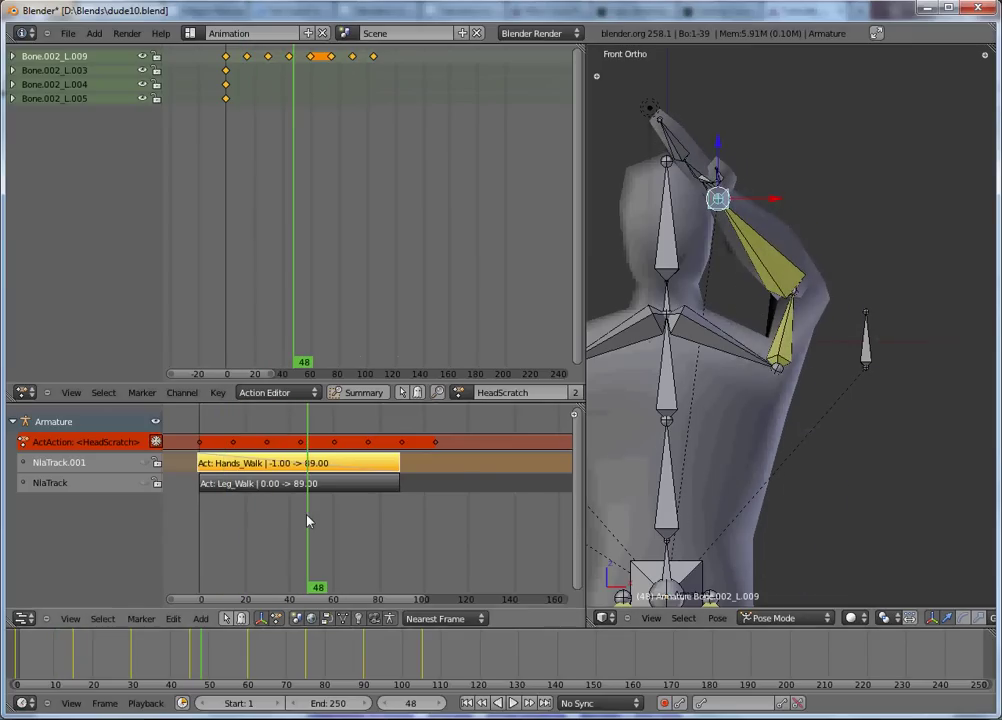
drag(306, 519, 195, 541)
Step: Key Elbow_L location at frame 0, then move it and key again at frame 30
key(i)
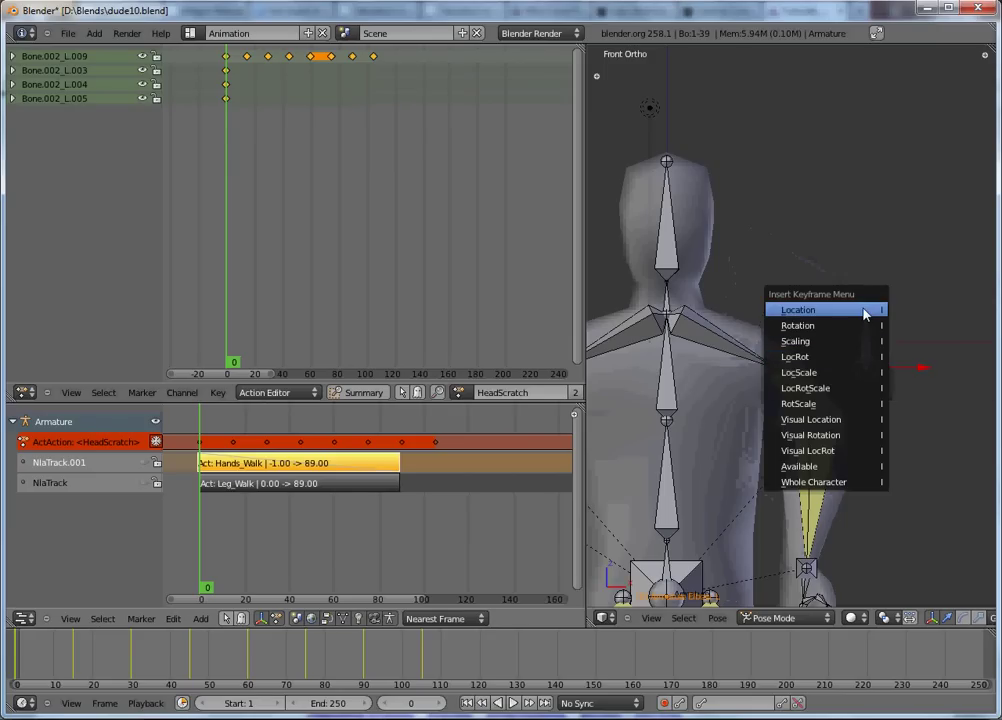
click(865, 315)
drag(200, 427, 268, 432)
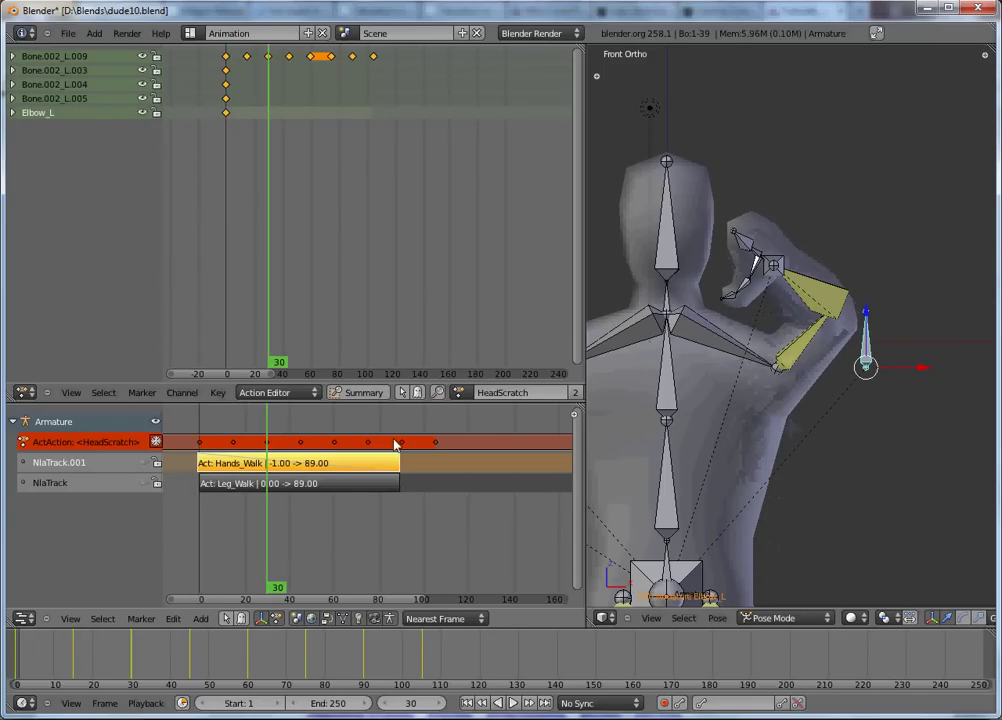
key(KP_7)
key(g)
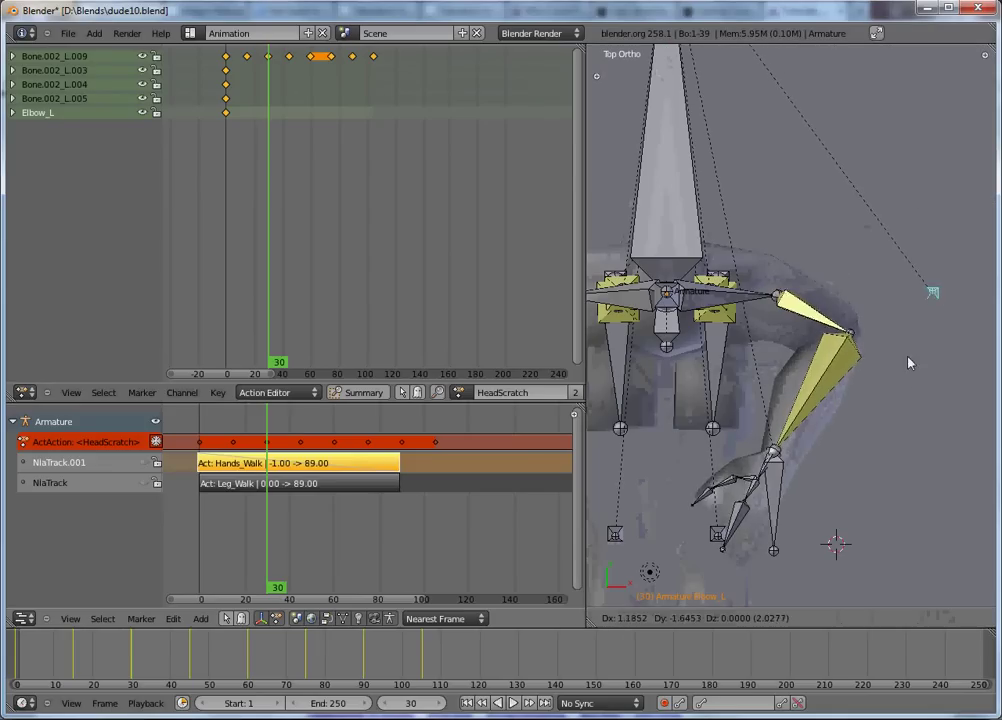
click(935, 477)
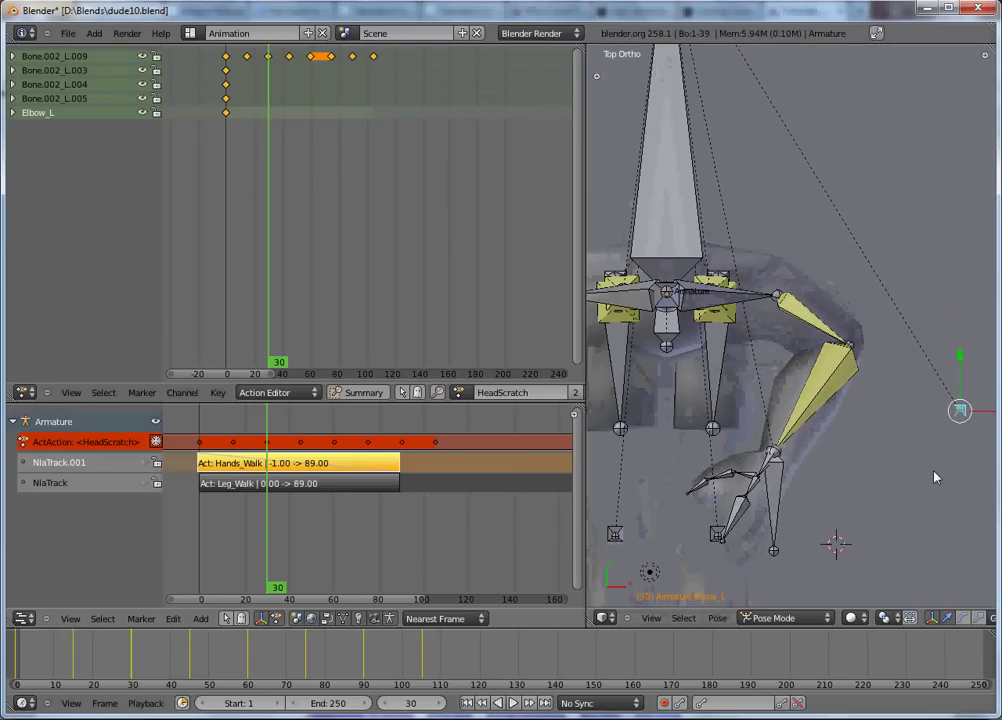
key(i)
click(935, 476)
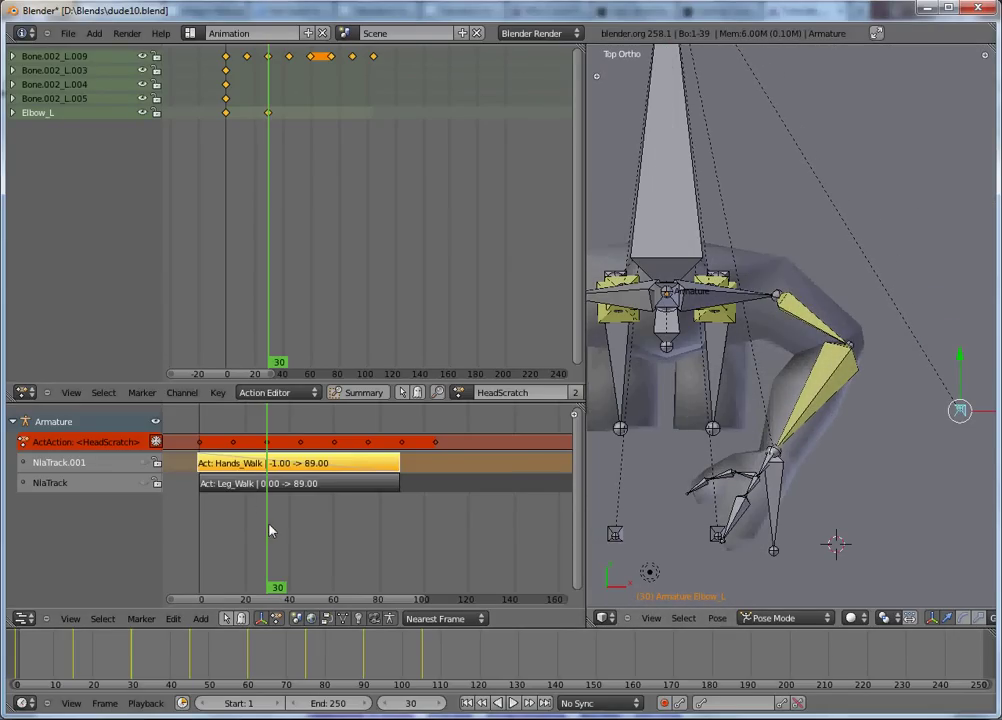
Step: Review the early frames, then key the Elbow_L location at frame 75
drag(265, 531, 268, 558)
key(KP_1)
key(KP_3)
drag(269, 525, 368, 572)
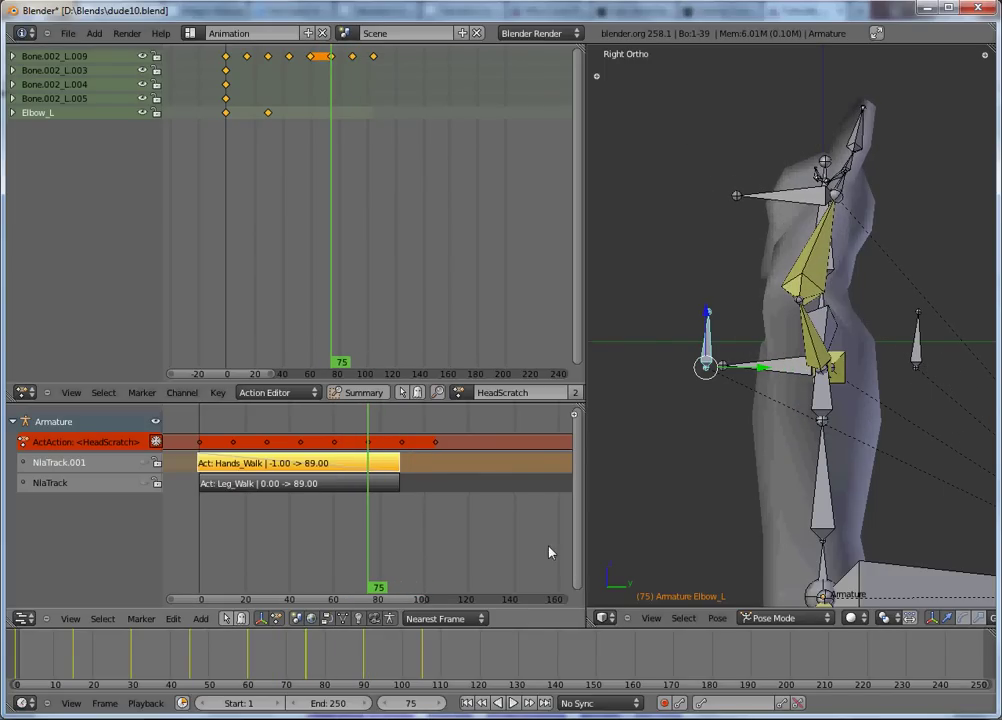
key(i)
click(671, 432)
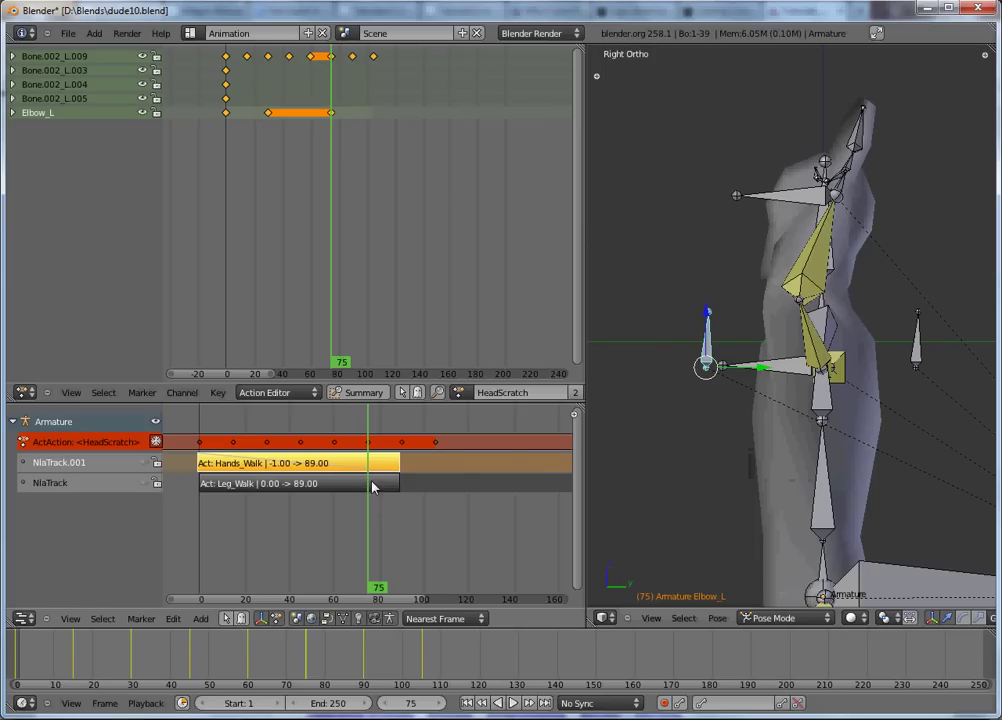
Step: Reset Elbow_L to its rest position at frame 105, key it, and scrub the animation
drag(387, 503, 438, 505)
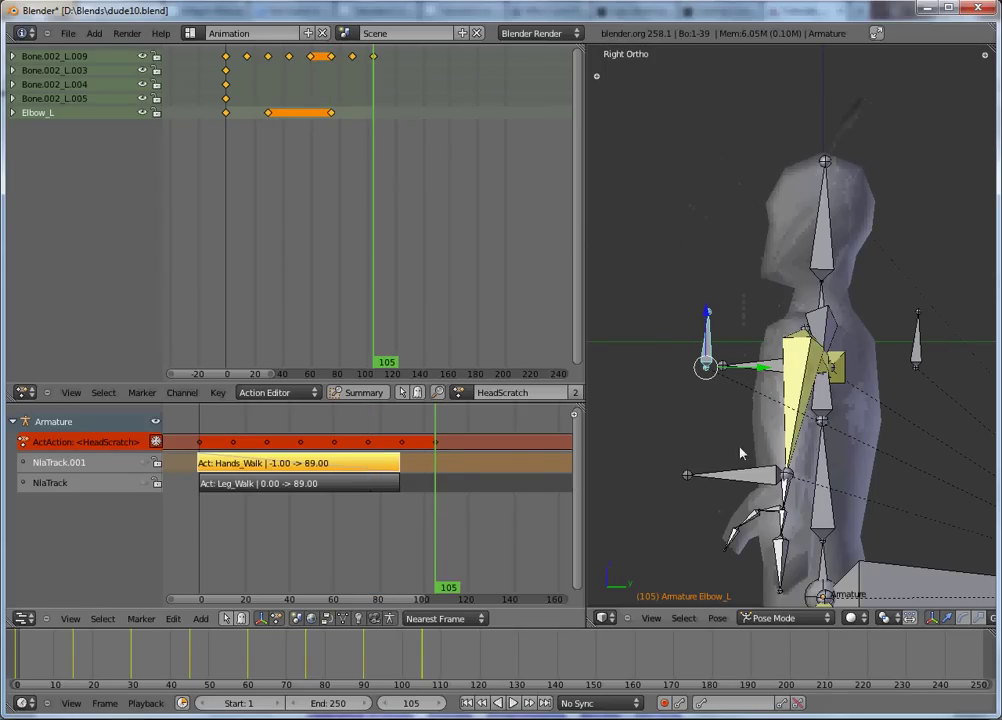
key(alt+g)
key(i)
click(799, 419)
drag(435, 471, 266, 480)
Step: Rotate the hand bone around its Z axis, its Y axis, then freely into a new orientation
key(KP_1)
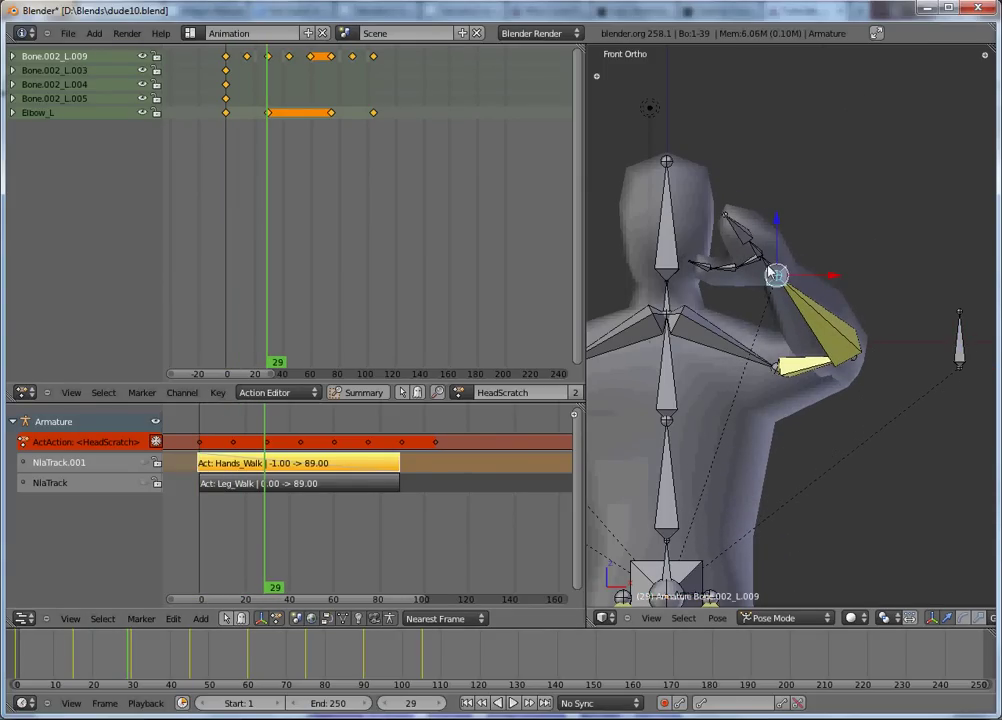
middle_drag(772, 271, 773, 279)
scroll(773, 279, up, 5)
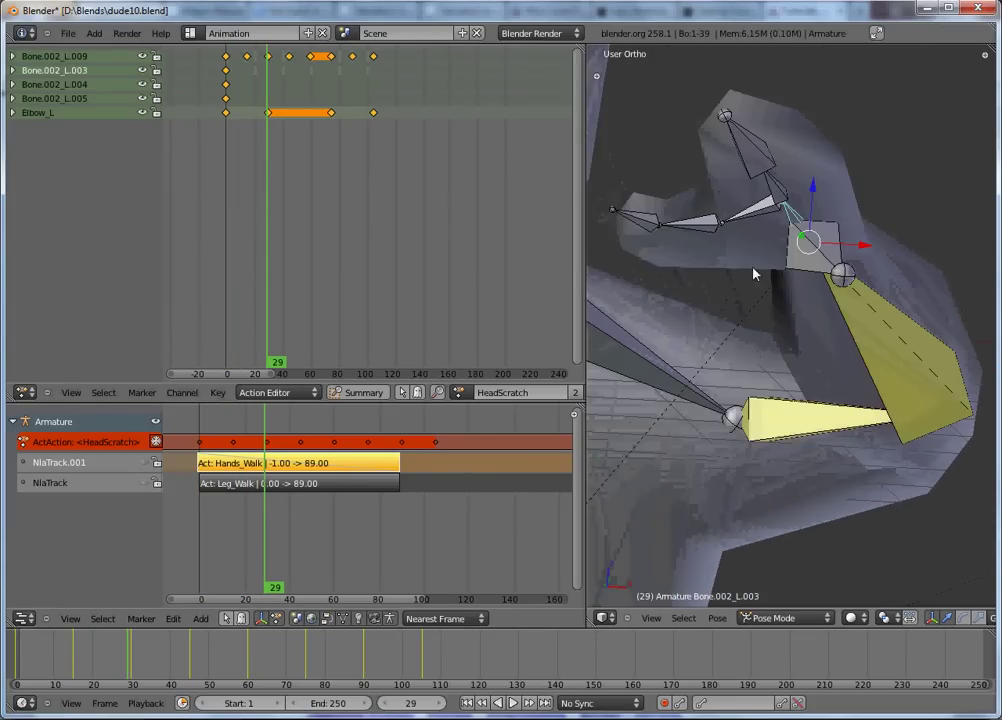
key(r)
key(z)
key(z)
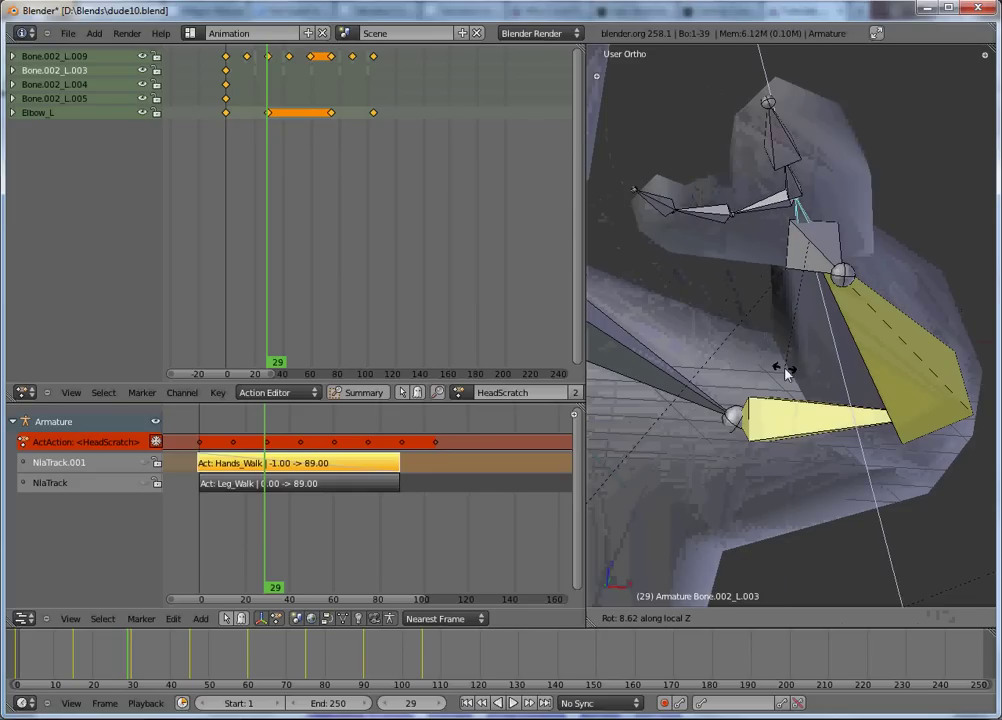
click(786, 370)
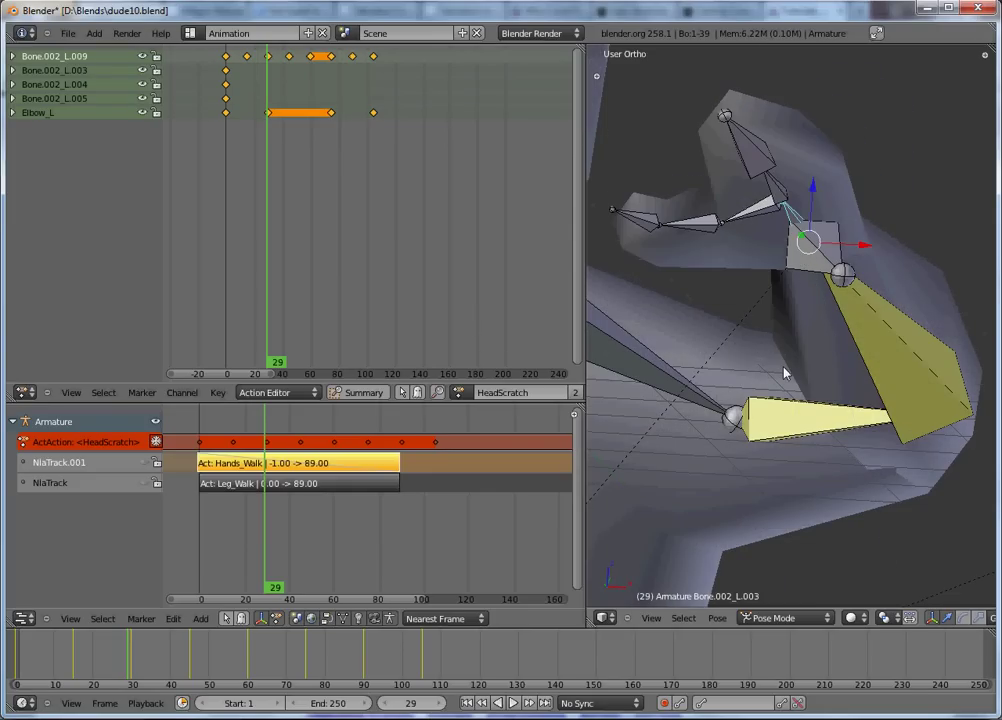
key(r)
key(y)
key(y)
click(839, 409)
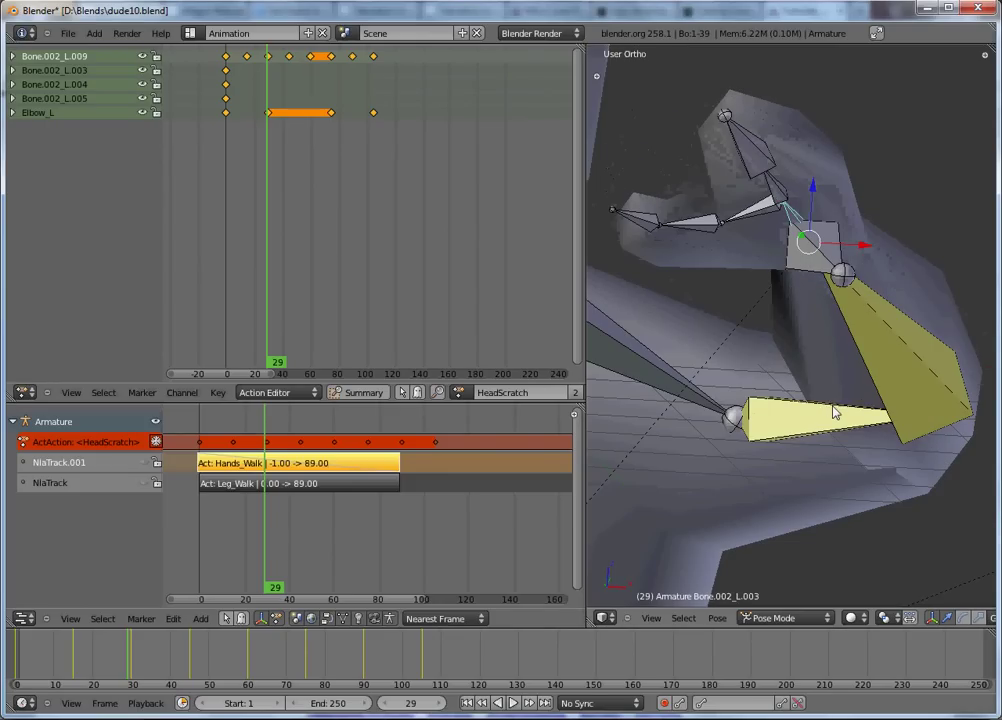
key(r)
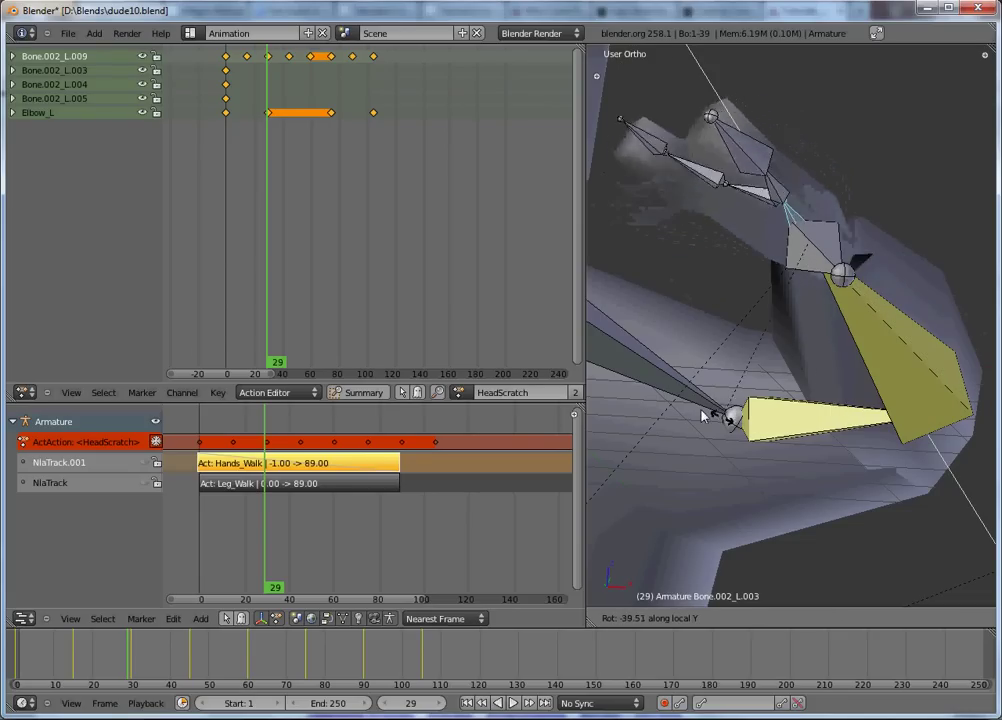
click(857, 365)
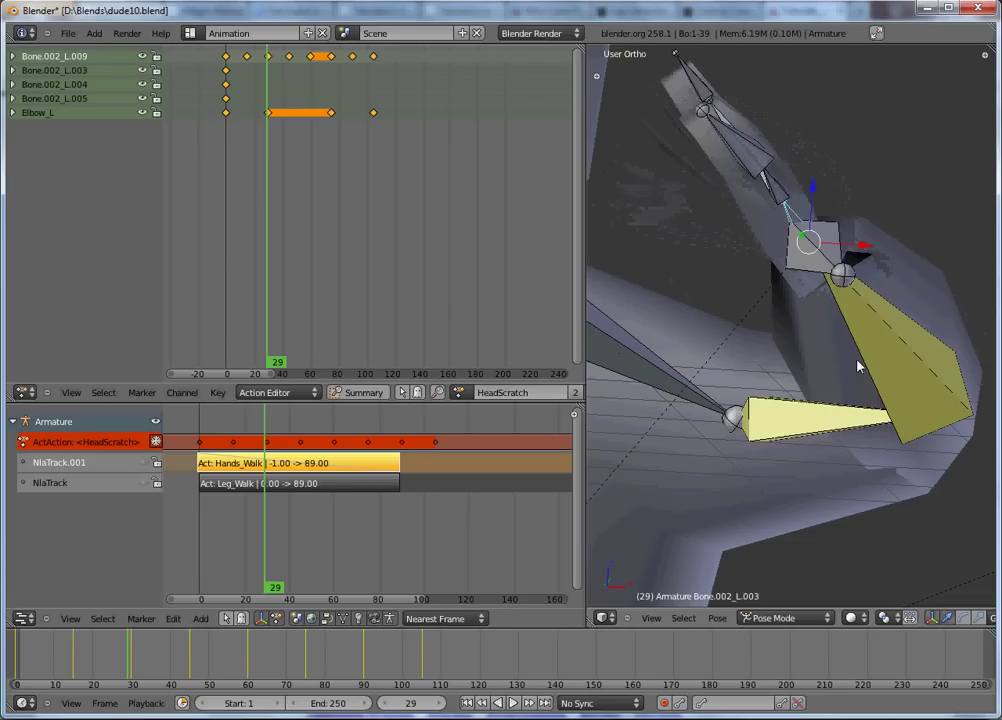
Step: Dismiss the antivirus notification and key the hand bone's location at frame 29
key(KP_3)
key(KP_1)
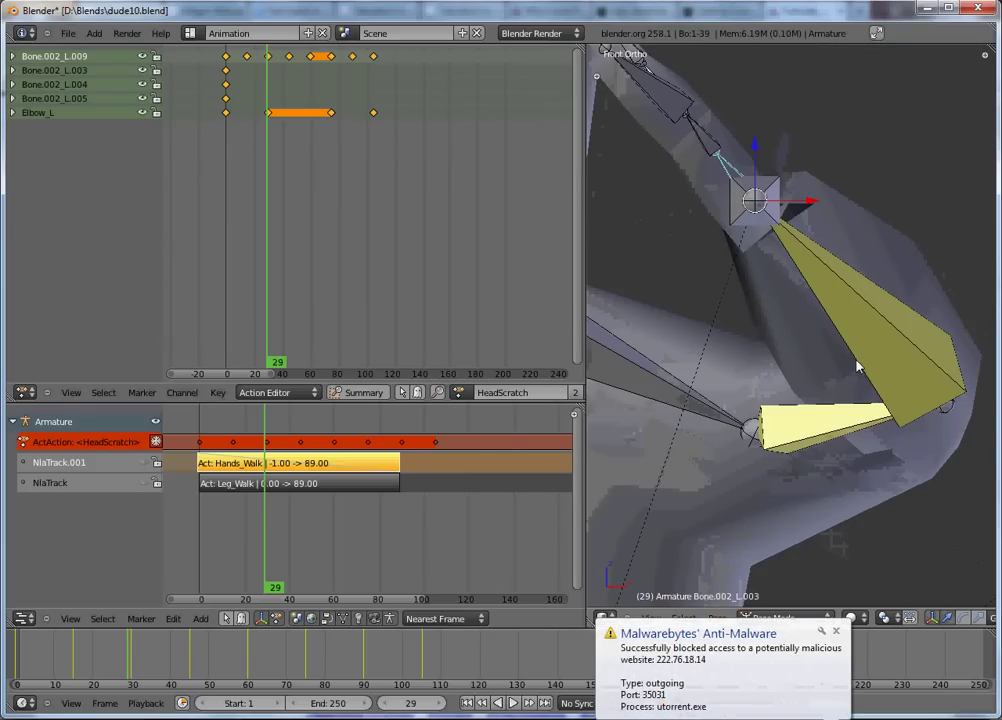
click(836, 633)
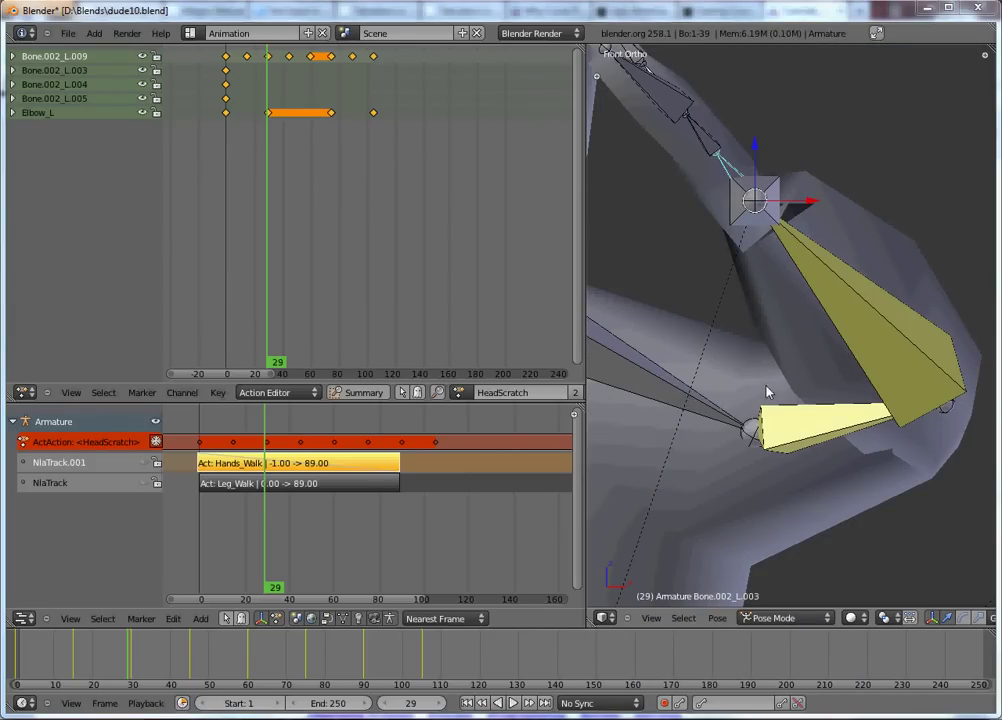
key(i)
click(717, 298)
scroll(722, 298, up, 5)
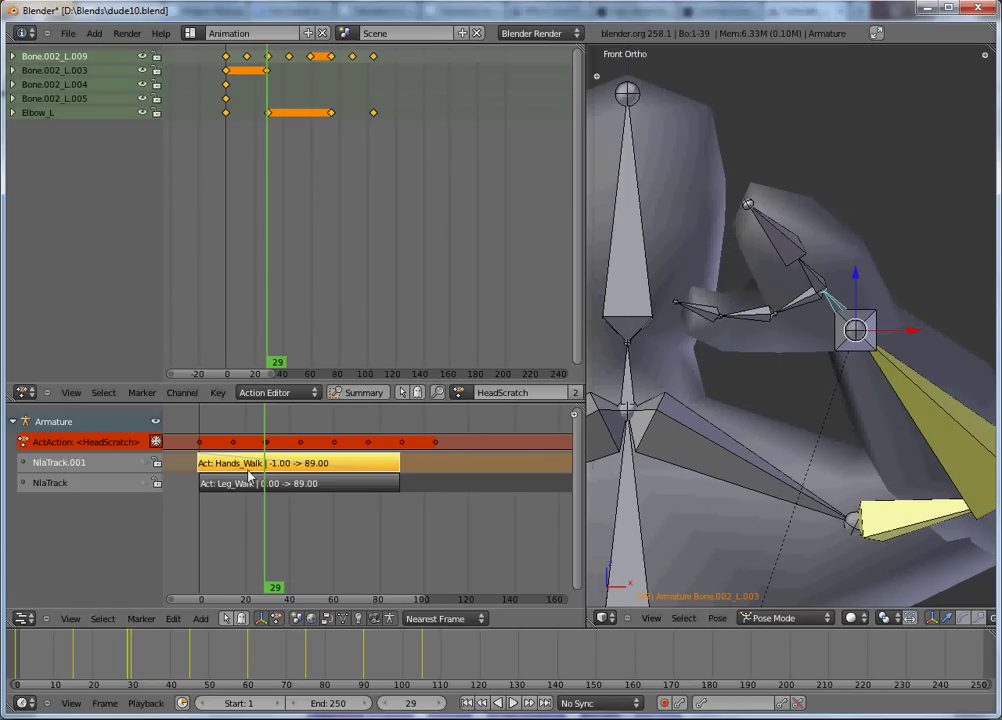
Step: Delete the hand bone's frame-29 keyframes with Alt+I, then move to frame 31
scroll(250, 477, up, 4)
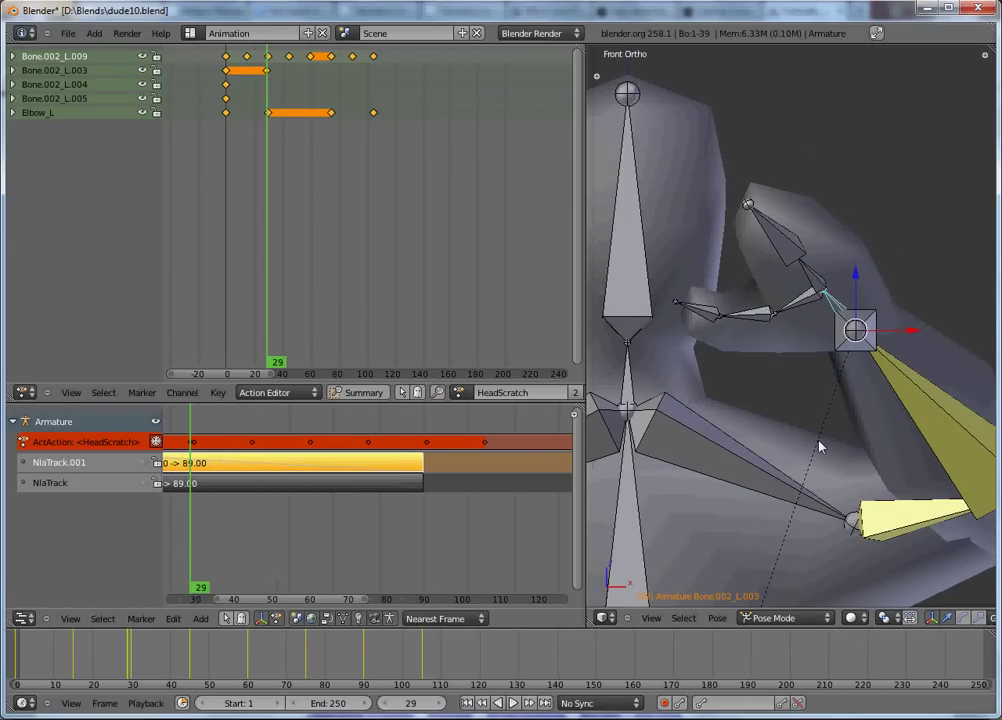
key(alt+i)
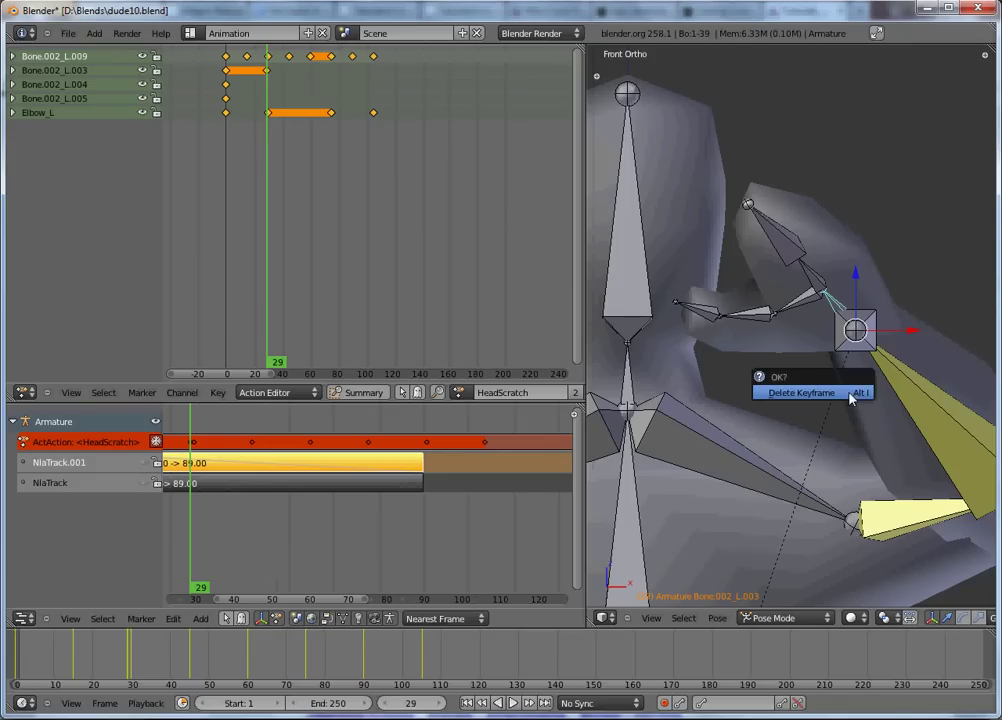
click(853, 393)
drag(193, 463, 195, 462)
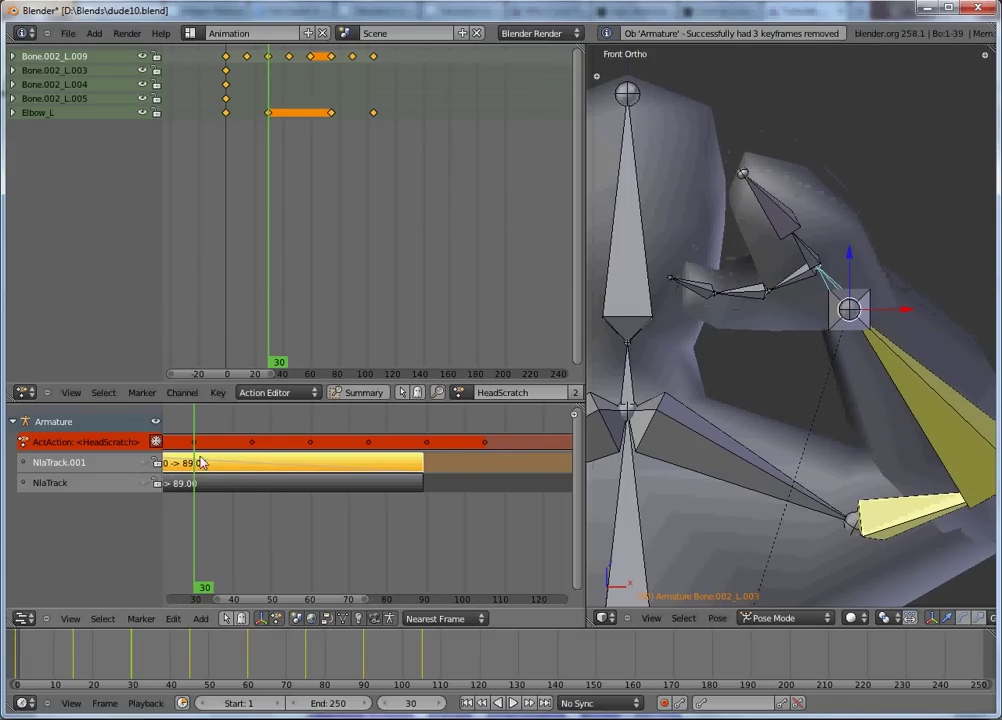
middle_drag(485, 461, 621, 461)
key(r)
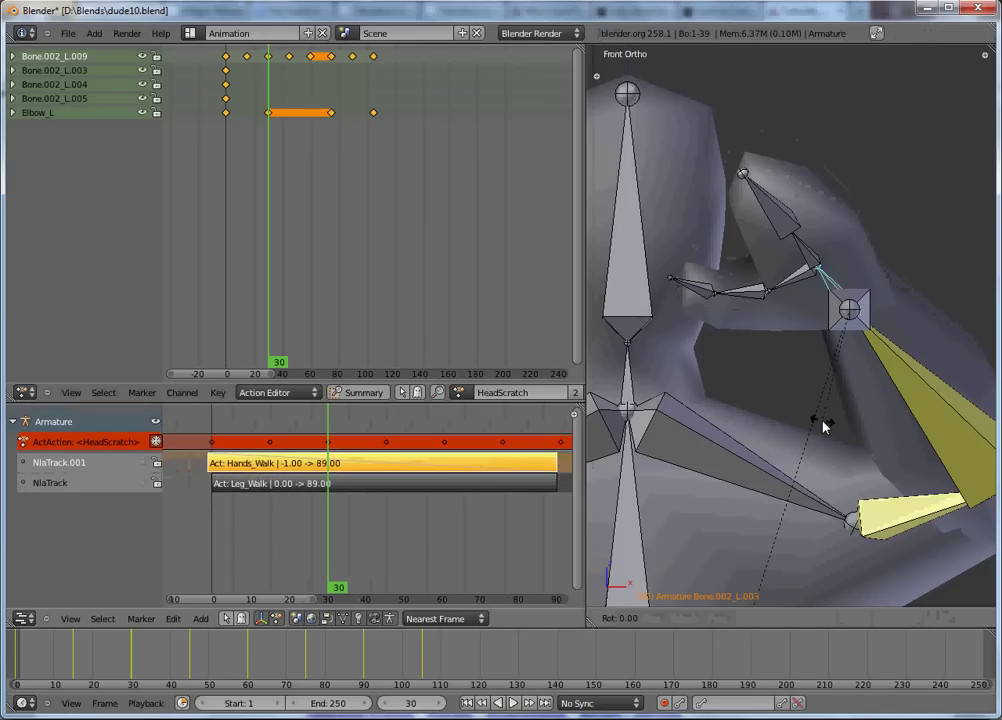
Step: Confirm the arm's new rotation and keyframe the arm at frame 30
click(664, 343)
key(i)
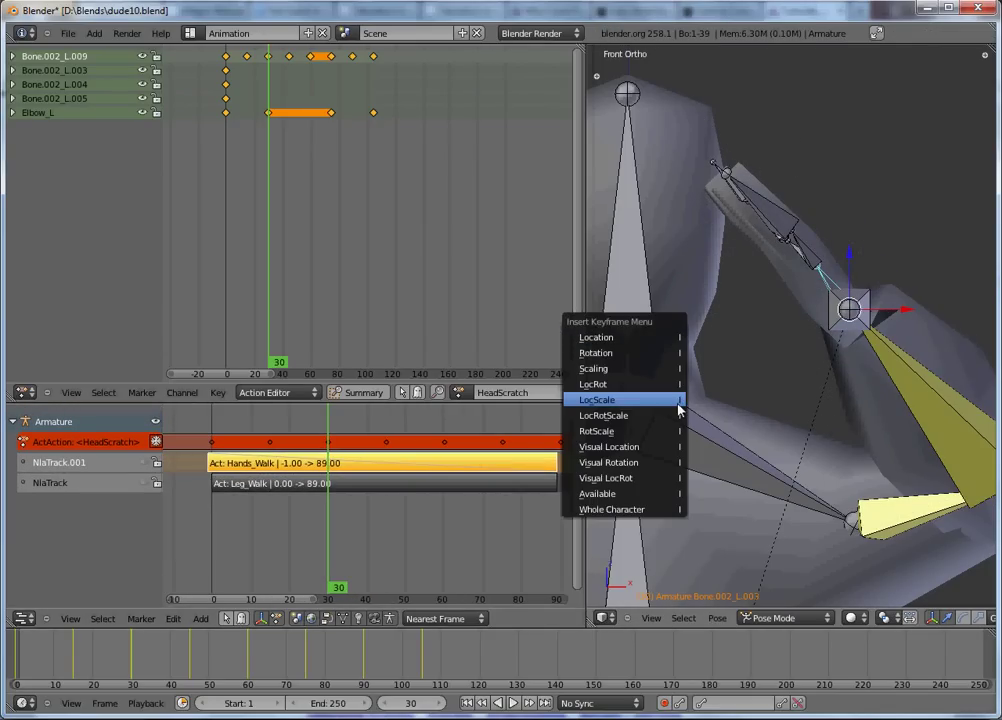
click(664, 369)
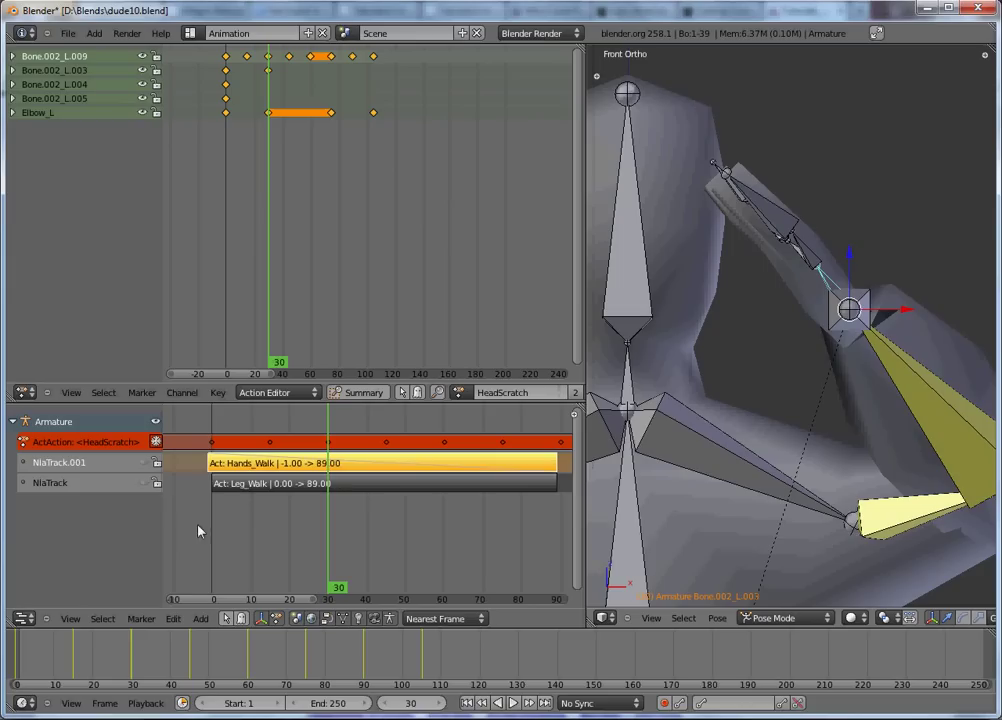
Step: At frame 60, rotate the arm and raise the hand, keying LocRot and Location
drag(320, 543, 461, 557)
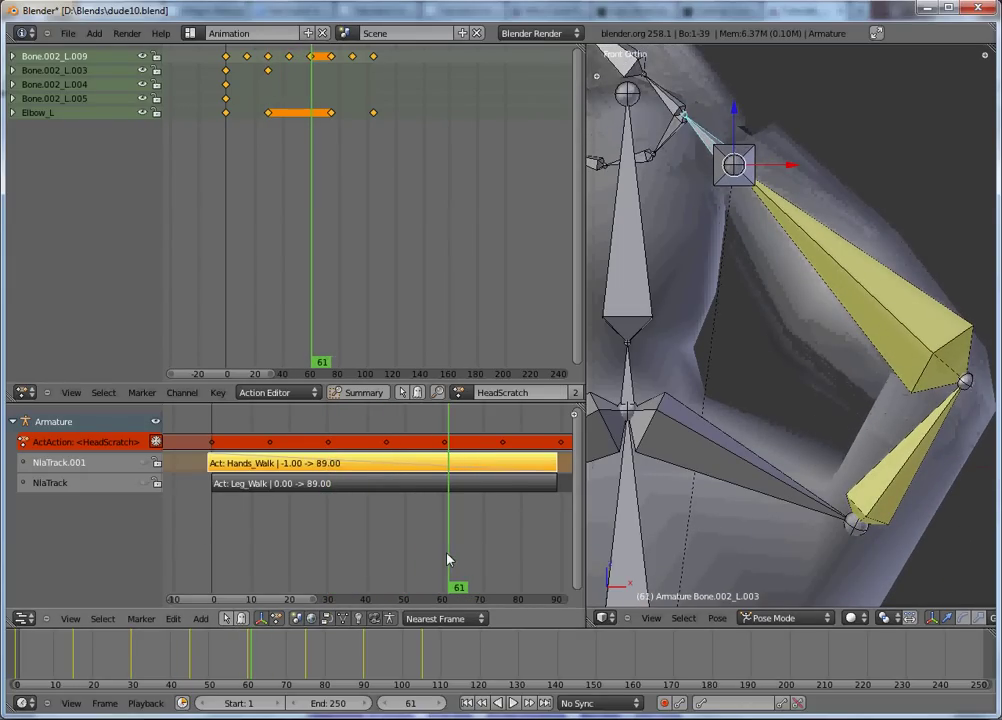
scroll(787, 409, down, 4)
key(r)
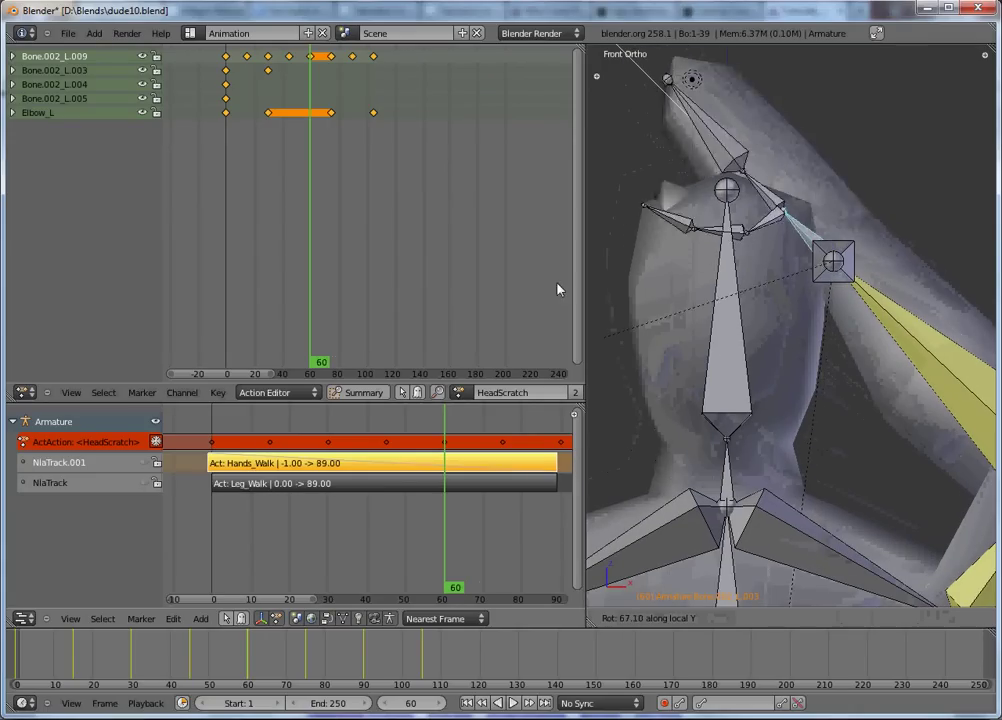
click(935, 353)
key(i)
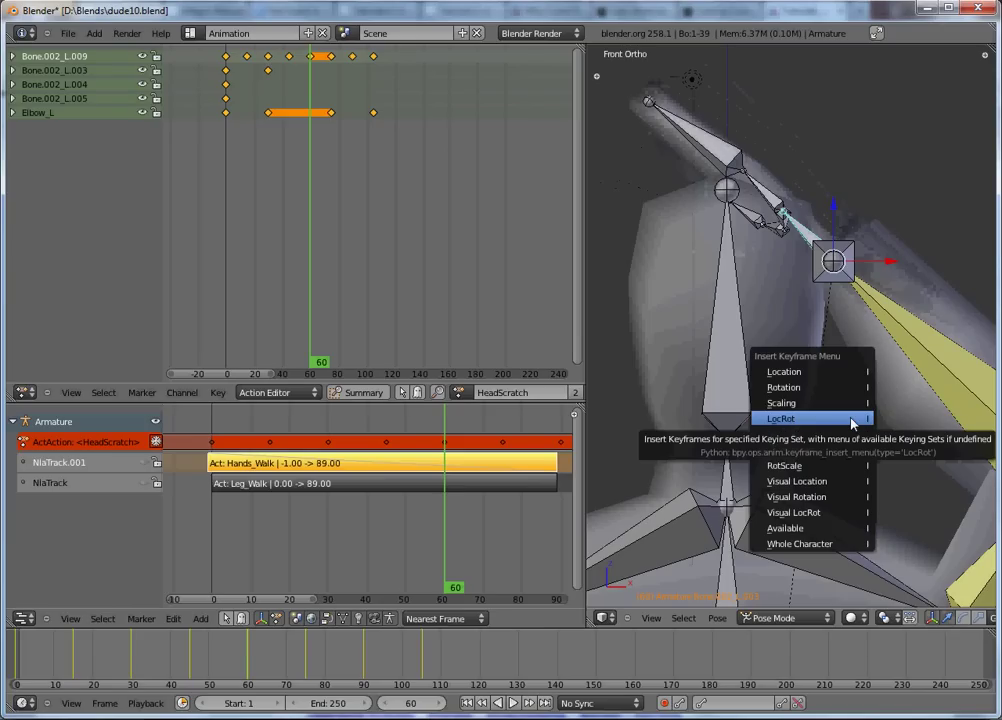
click(852, 420)
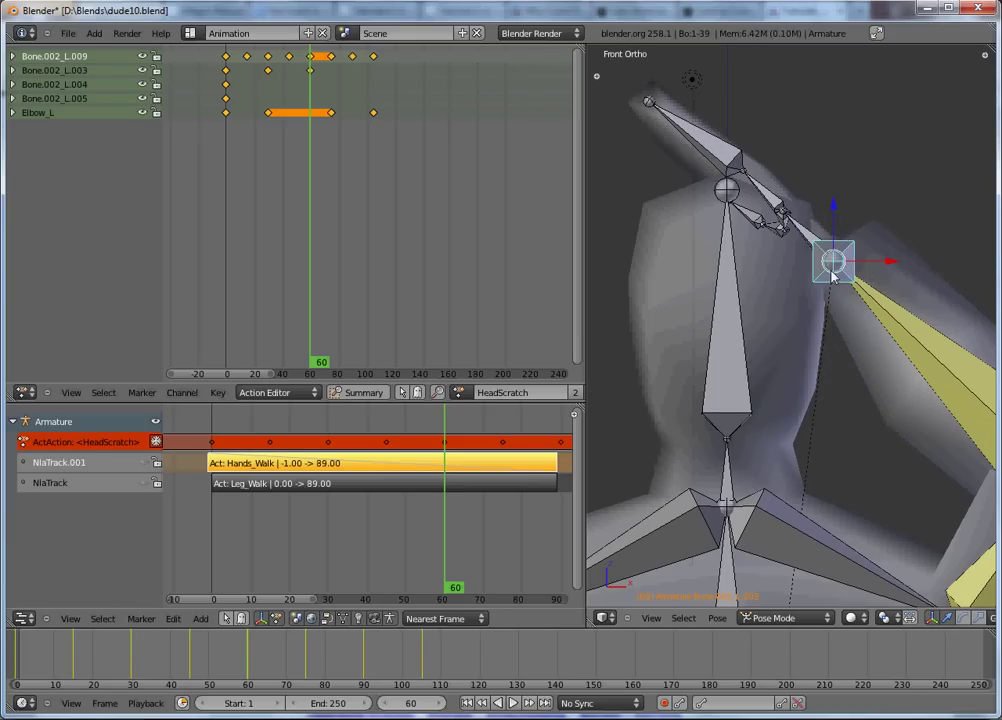
key(g)
click(948, 328)
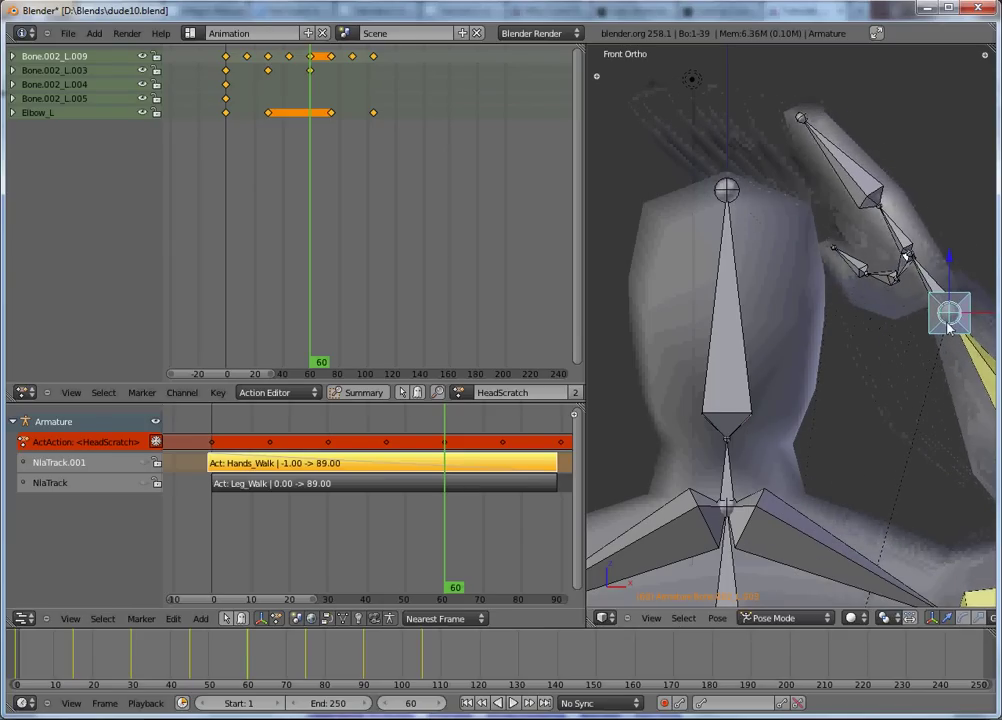
key(i)
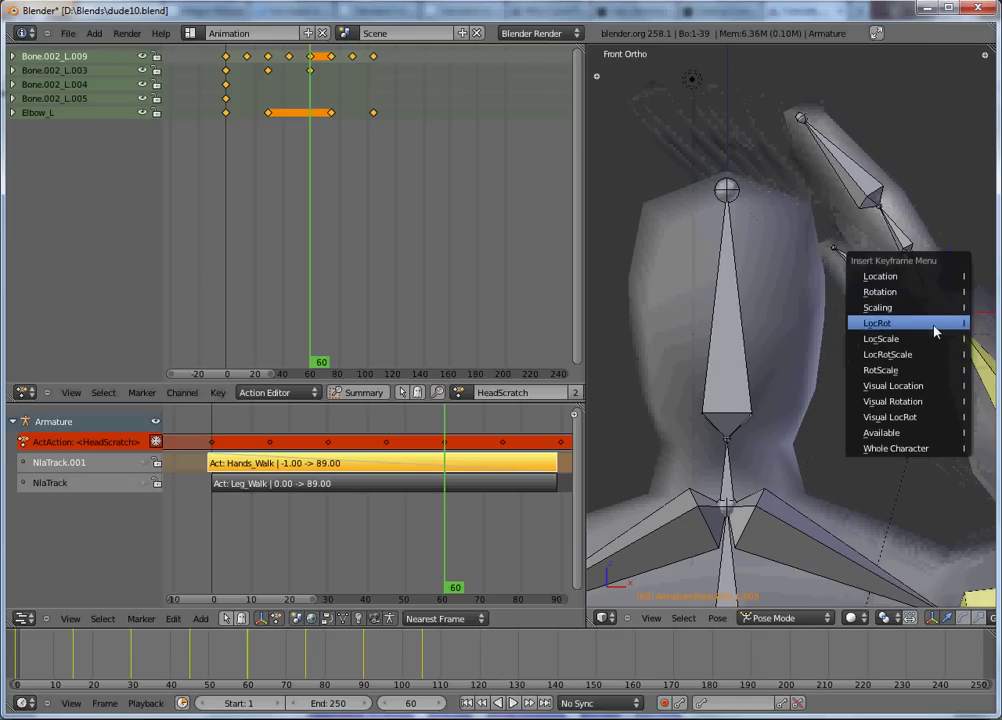
click(908, 279)
Step: Move the hand bone and keyframe its location at frame 45
drag(450, 453, 388, 494)
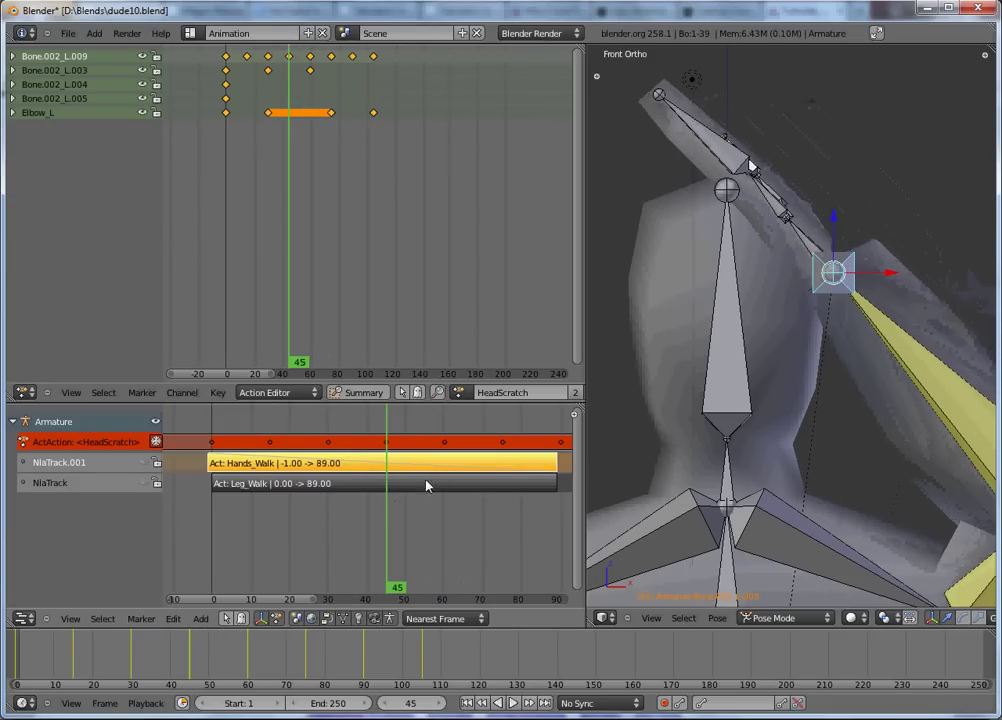
key(g)
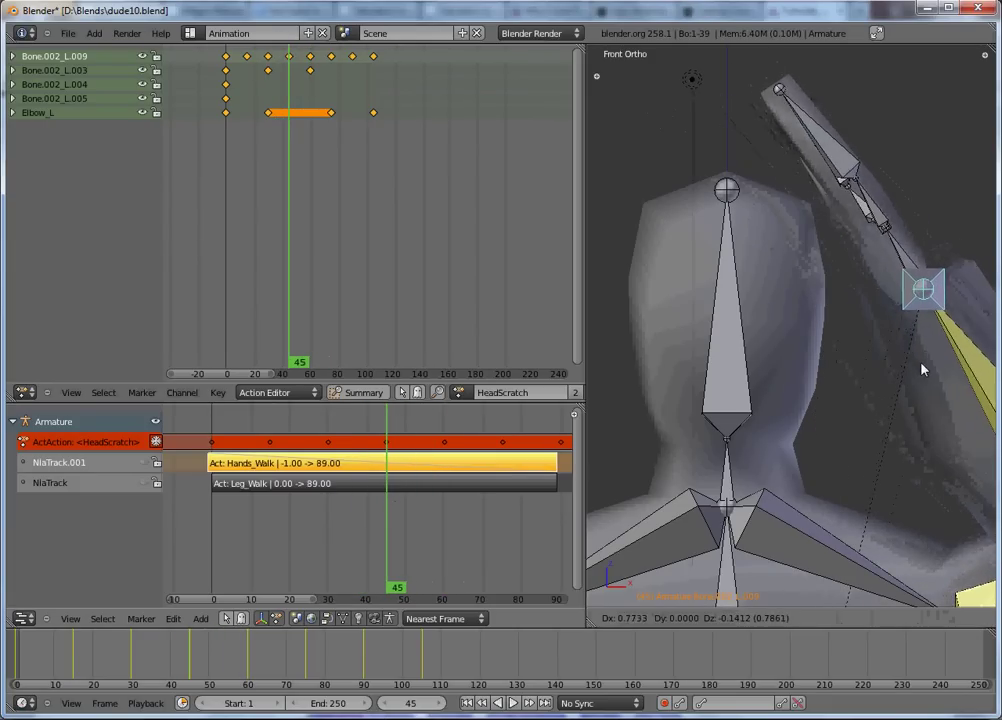
click(922, 369)
key(i)
click(922, 367)
Step: Reposition the hand at frame 75, key its location, and review the motion to frame 105
drag(390, 458, 502, 508)
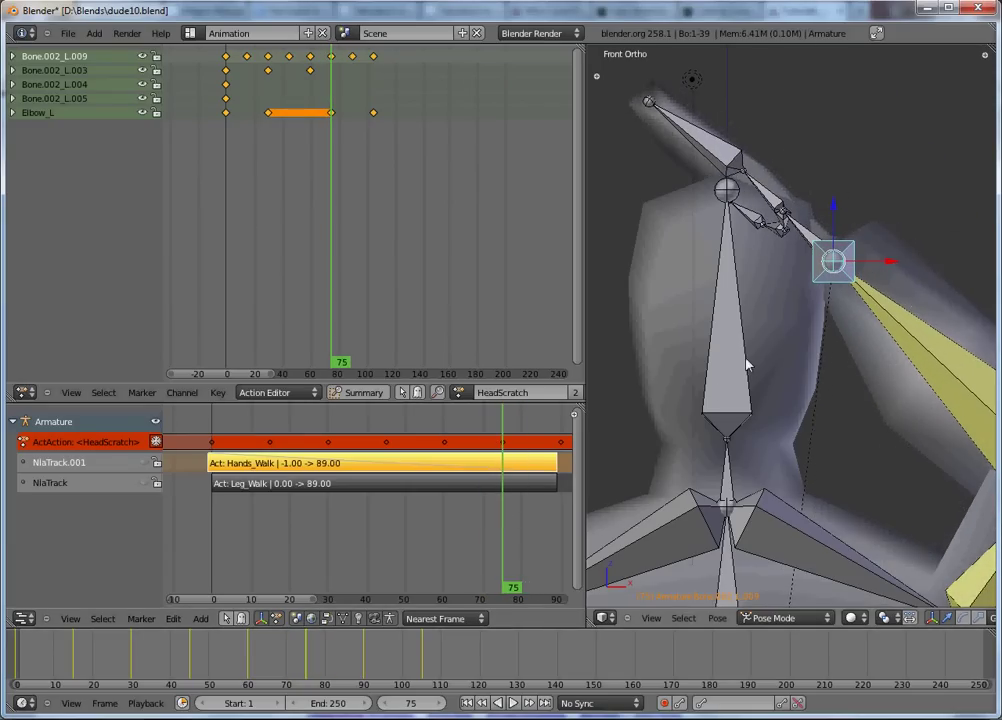
key(g)
click(900, 387)
key(i)
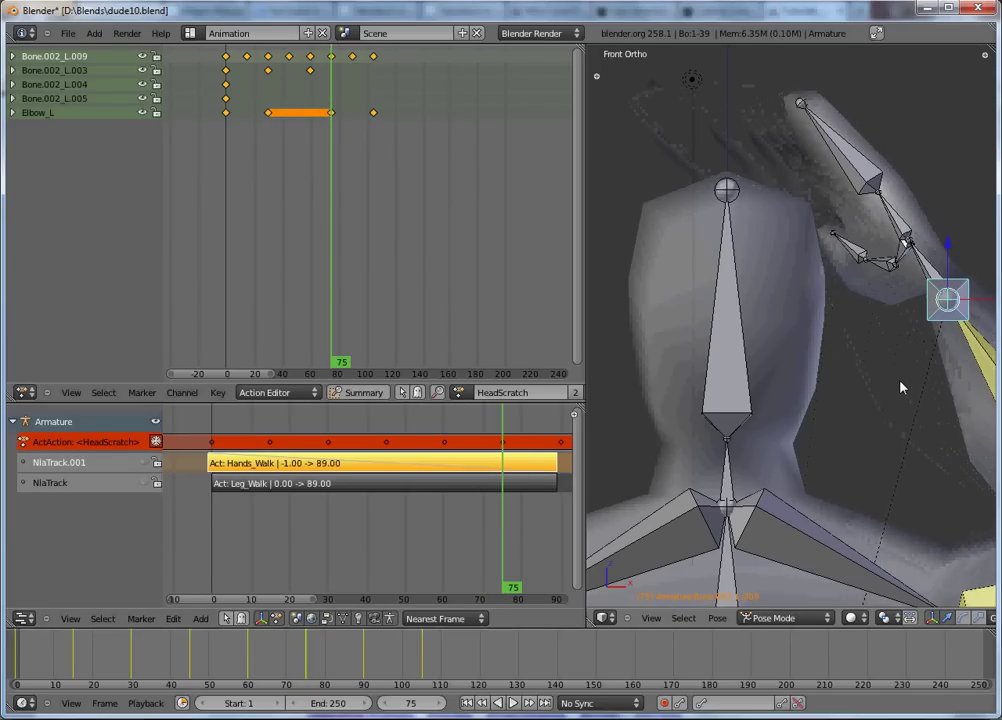
click(876, 381)
drag(502, 447, 522, 470)
middle_drag(522, 470, 422, 492)
drag(422, 492, 505, 501)
Step: Clear the hand bone's rotation and keyframe its scale at frame 105
shift+middle_drag(846, 481, 740, 190)
scroll(750, 290, down, 5)
scroll(790, 300, up, 6)
scroll(760, 264, up, 3)
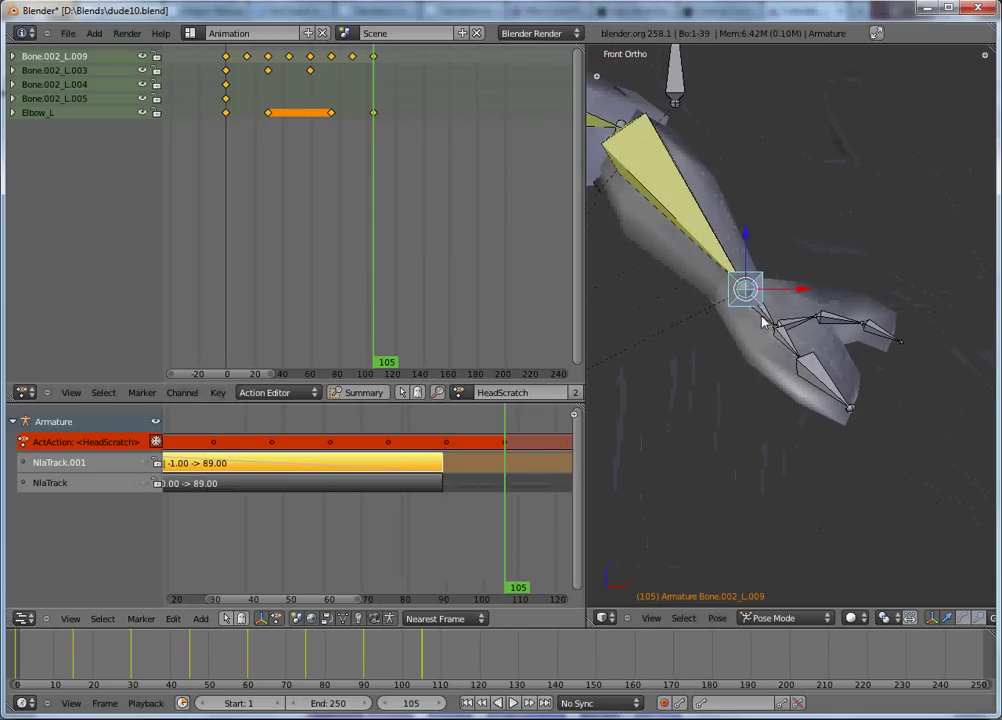
scroll(765, 320, down, 3)
right_click(765, 325)
key(alt+r)
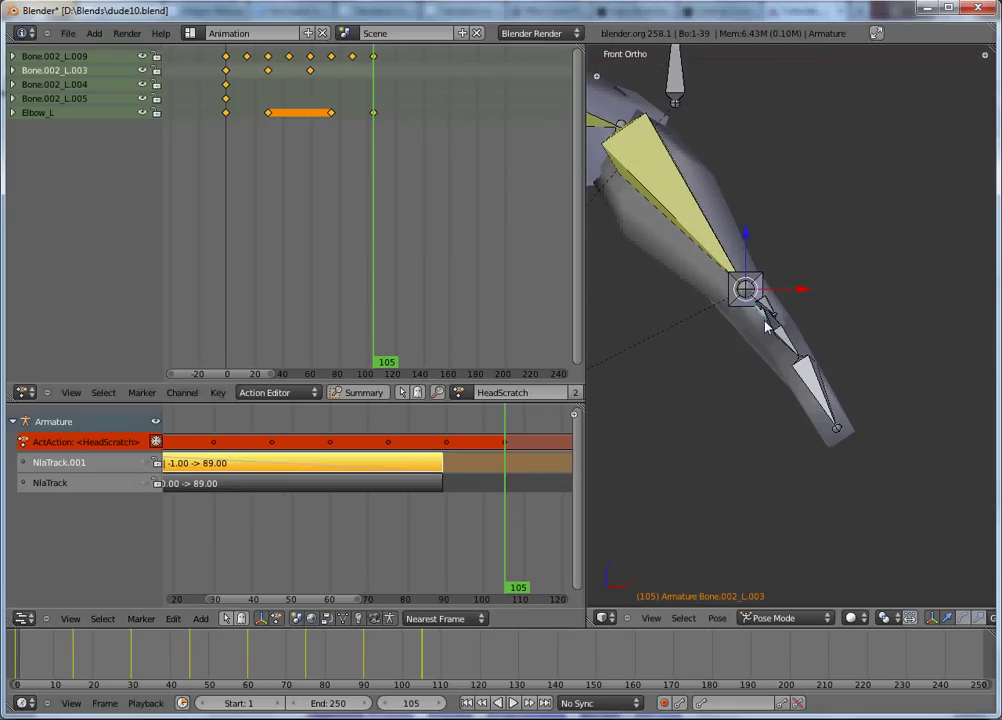
key(i)
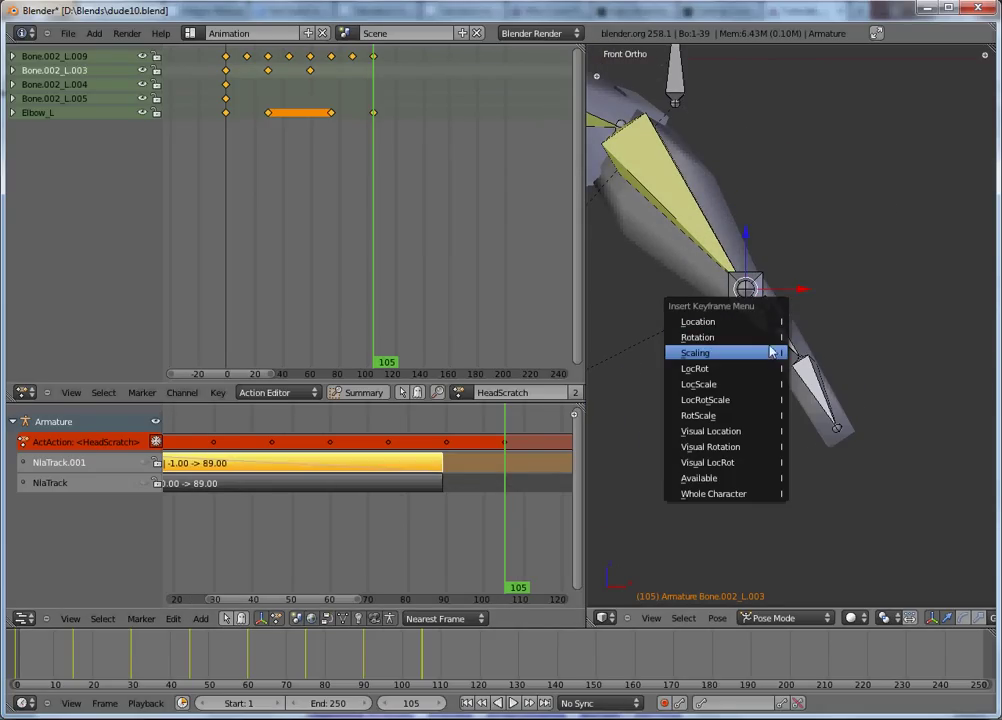
click(772, 352)
Step: Rotate the upper finger bone on Y toward the head and key its rotation at frame 75
scroll(760, 345, up, 5)
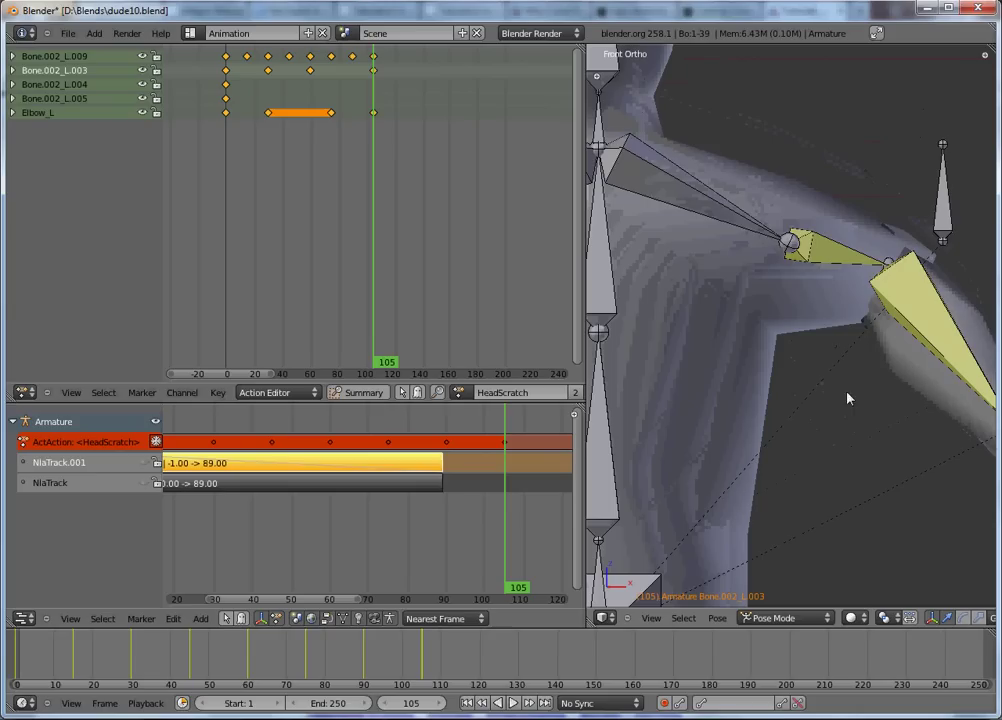
drag(490, 508, 365, 517)
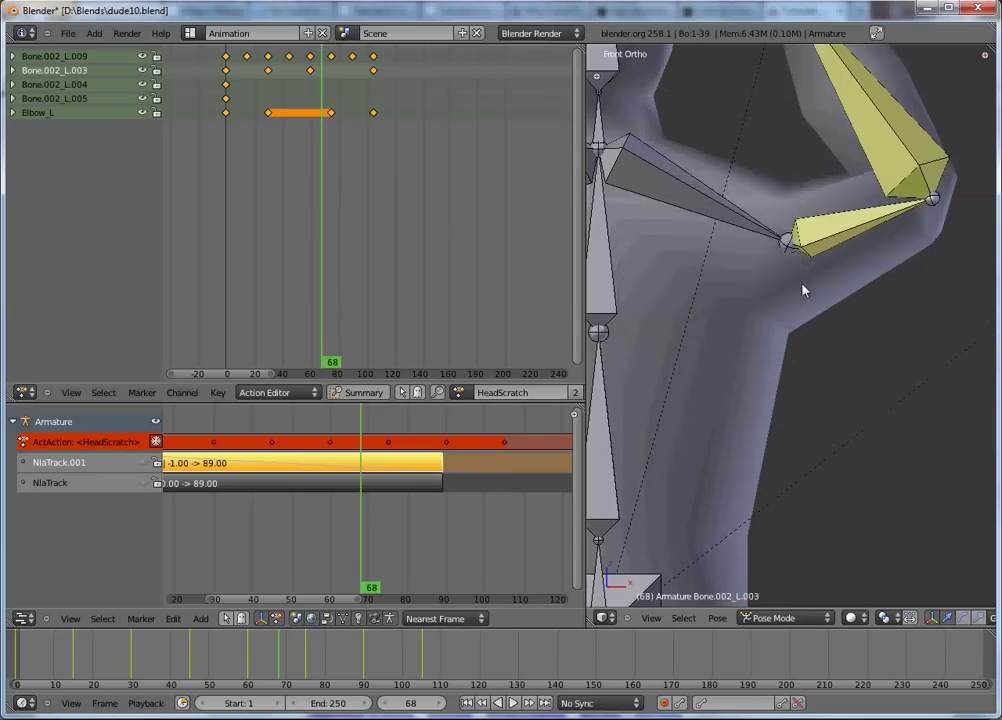
shift+middle_drag(805, 286, 750, 567)
drag(382, 474, 389, 518)
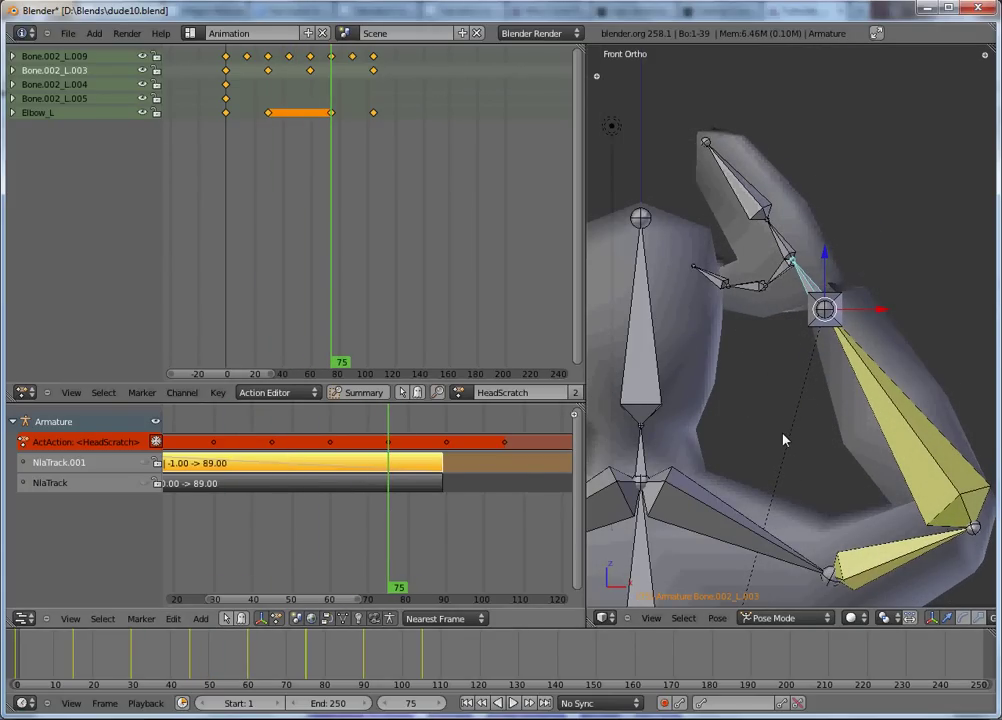
key(r)
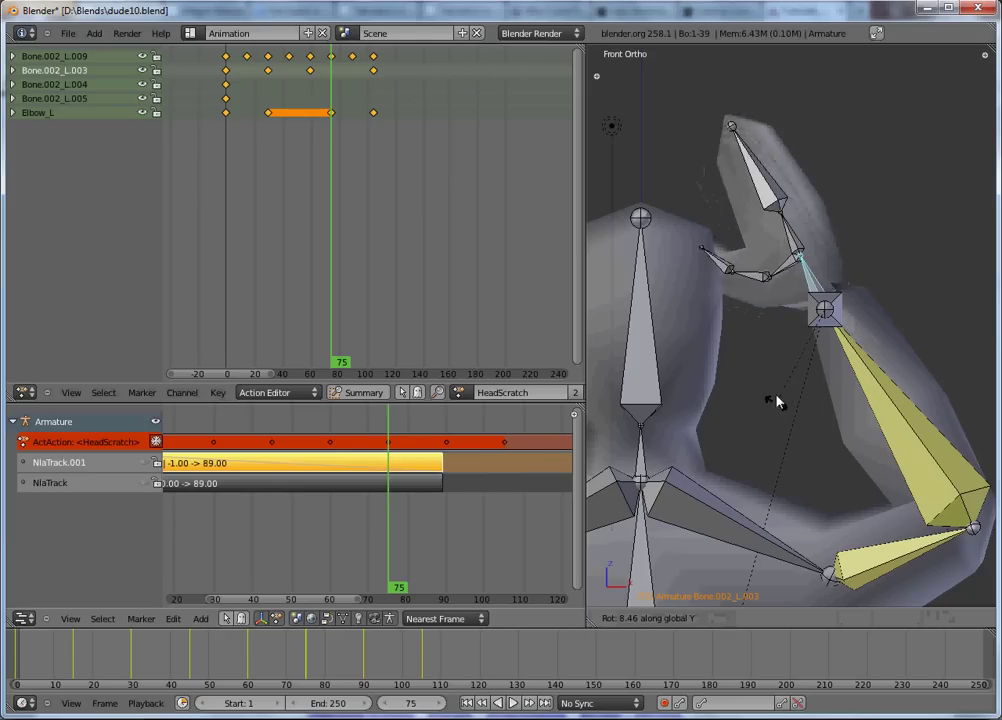
key(y)
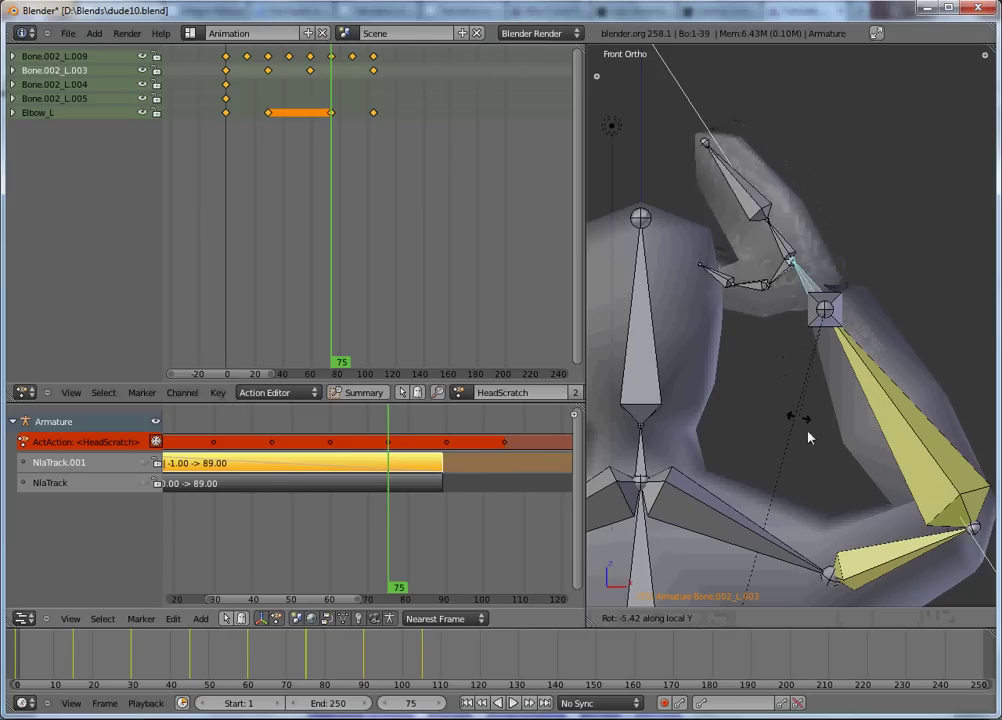
click(950, 485)
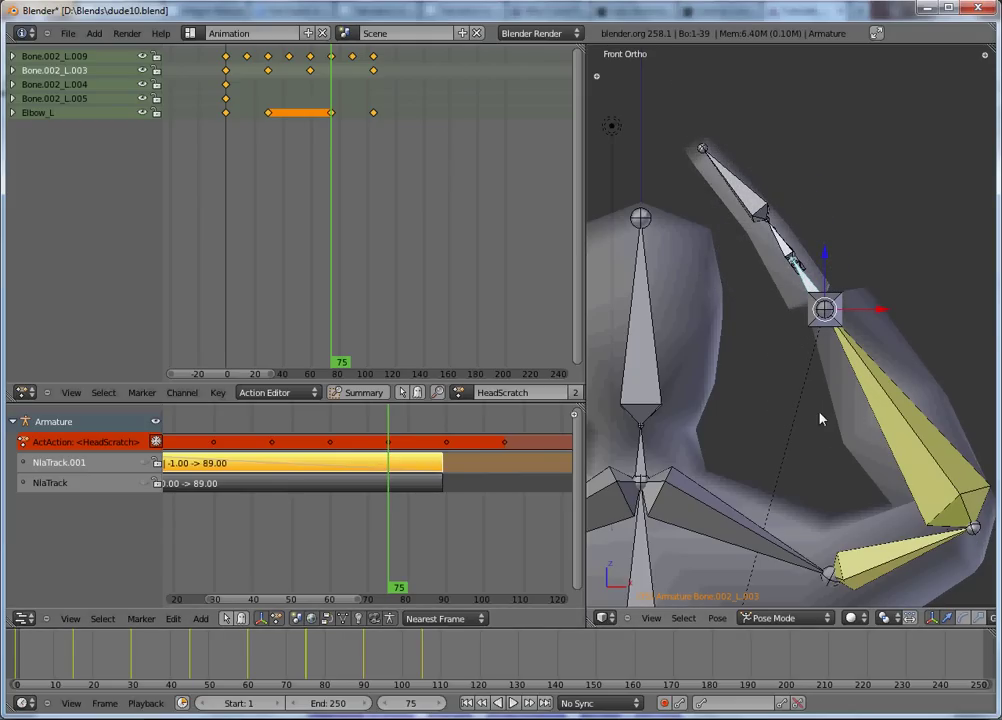
key(i)
click(820, 414)
Step: Play back the HeadScratch animation, then return the current frame to 60
key(alt+a)
key(Escape)
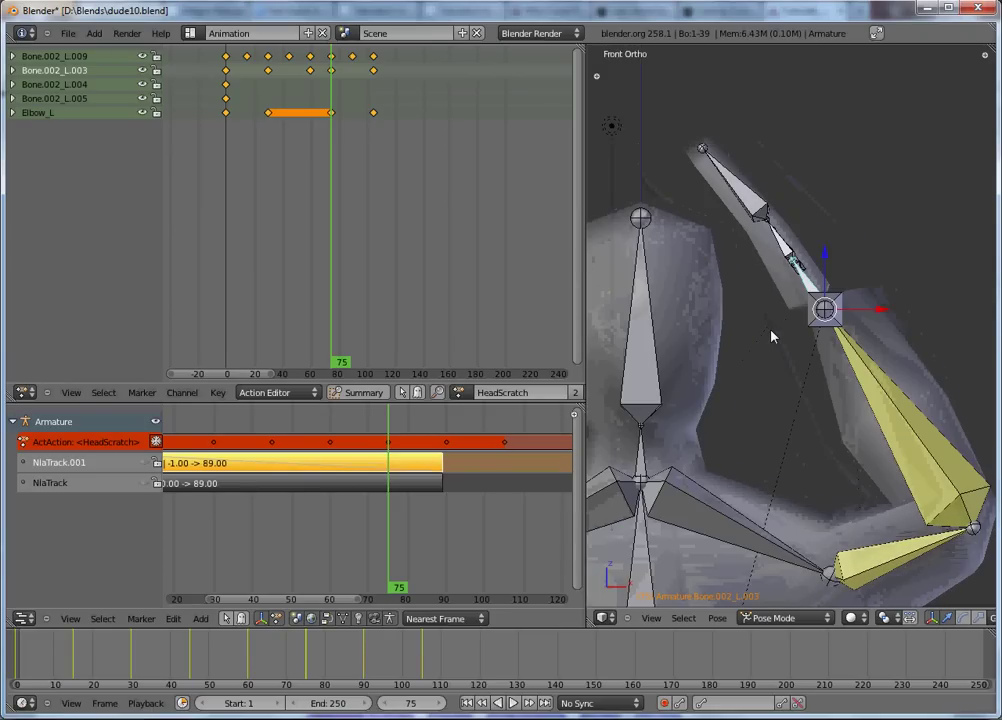
drag(372, 515, 330, 545)
Step: Rotate finger bone Bone.002_L.004 and fingertip Bone.002_L.005 into a new pose
right_click(778, 263)
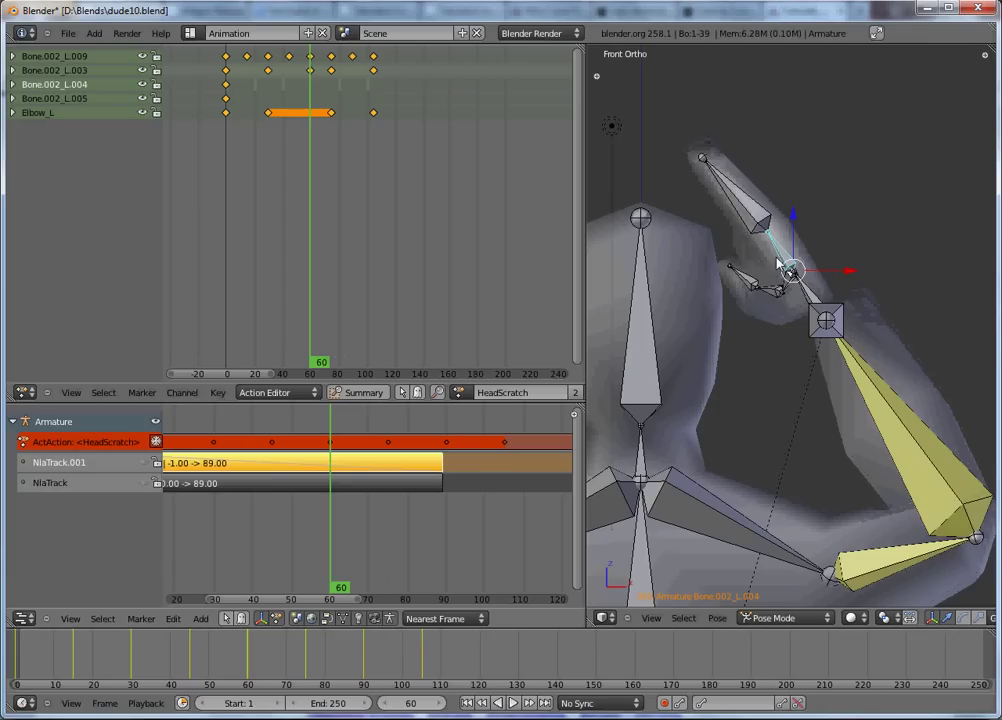
key(r)
click(720, 206)
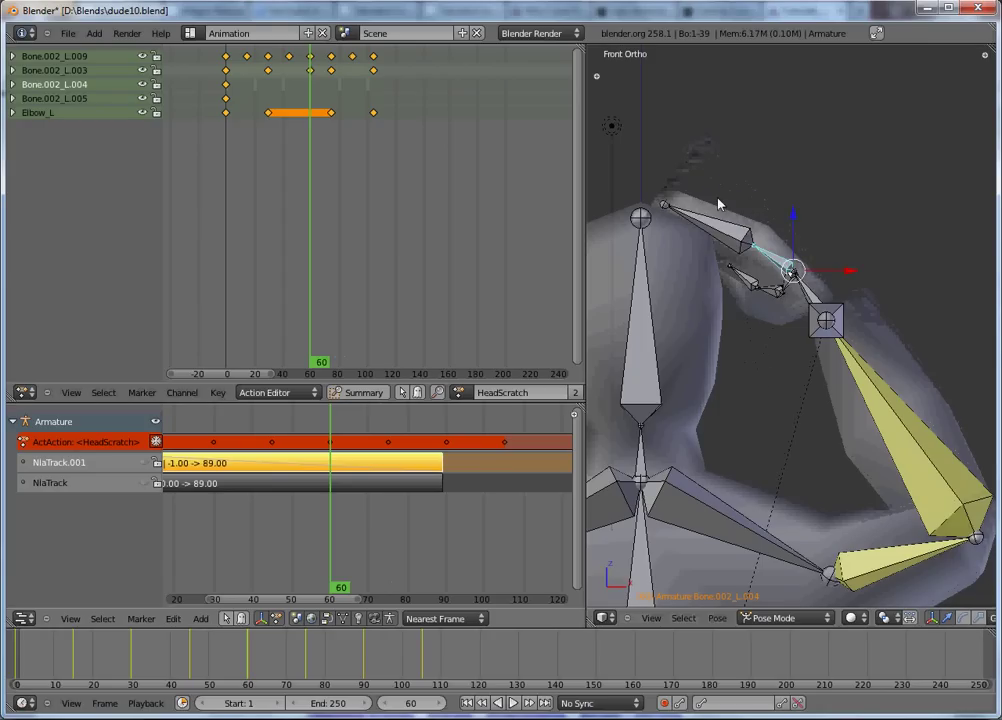
right_click(716, 226)
key(r)
click(755, 257)
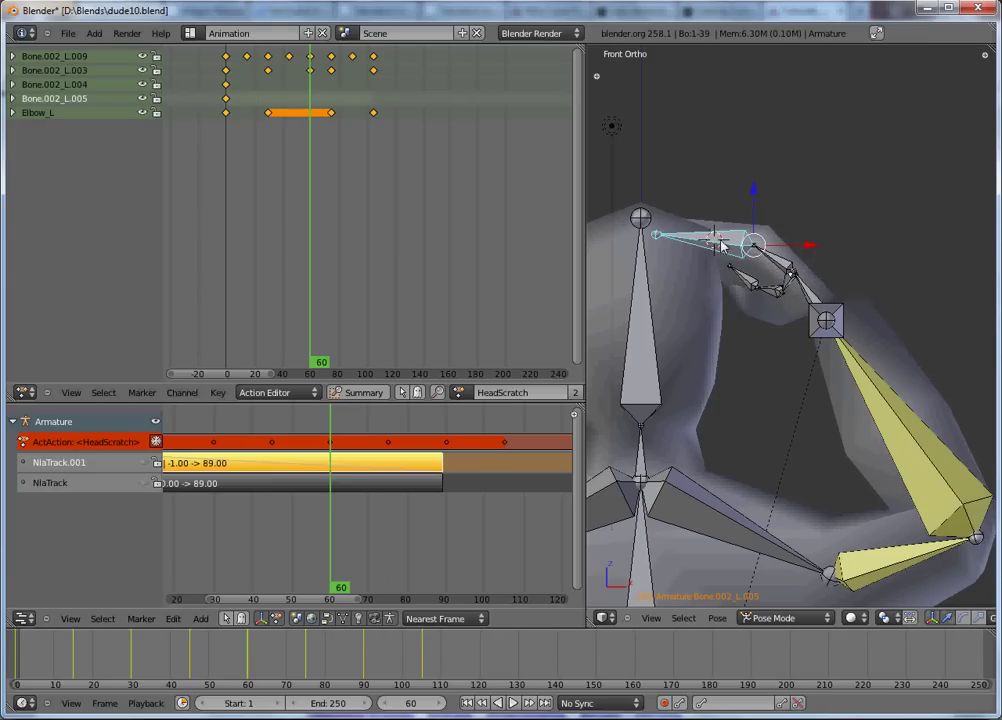
Step: Rotate Bone.002_L.004 upward and key both finger bones at frame 45
right_click(778, 263)
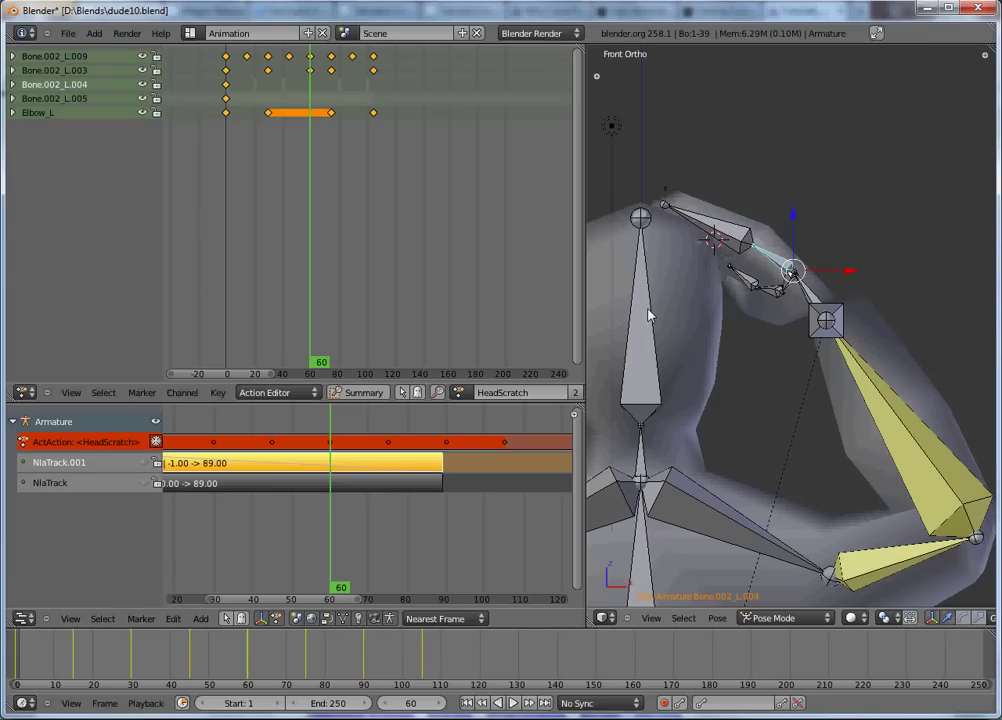
key(r)
click(790, 270)
drag(320, 458, 274, 461)
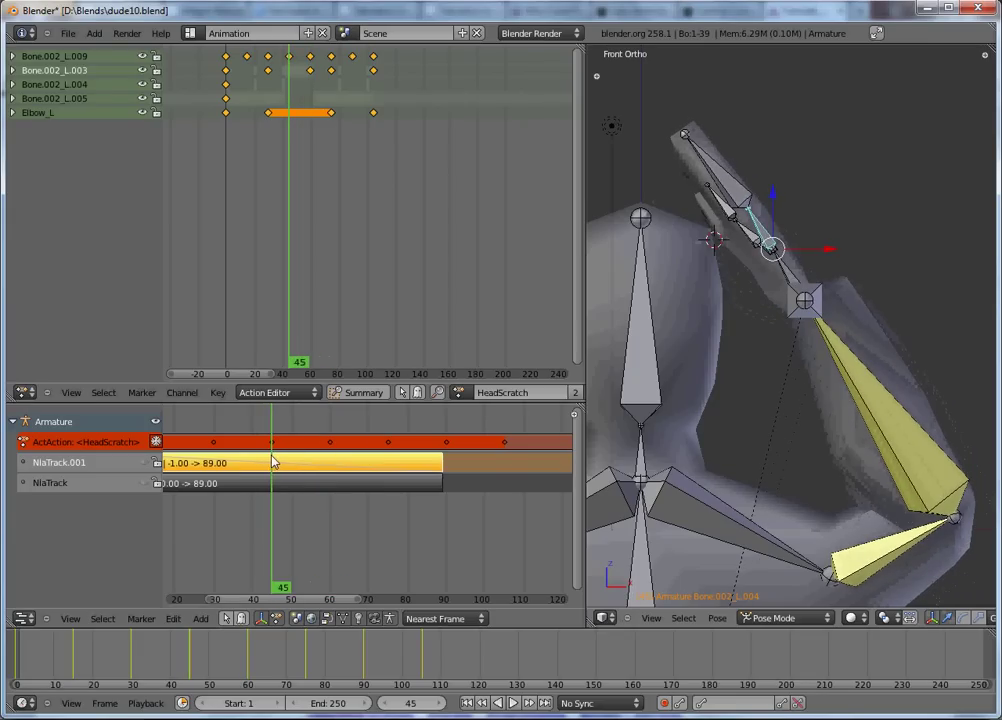
shift+right_click(744, 192)
key(i)
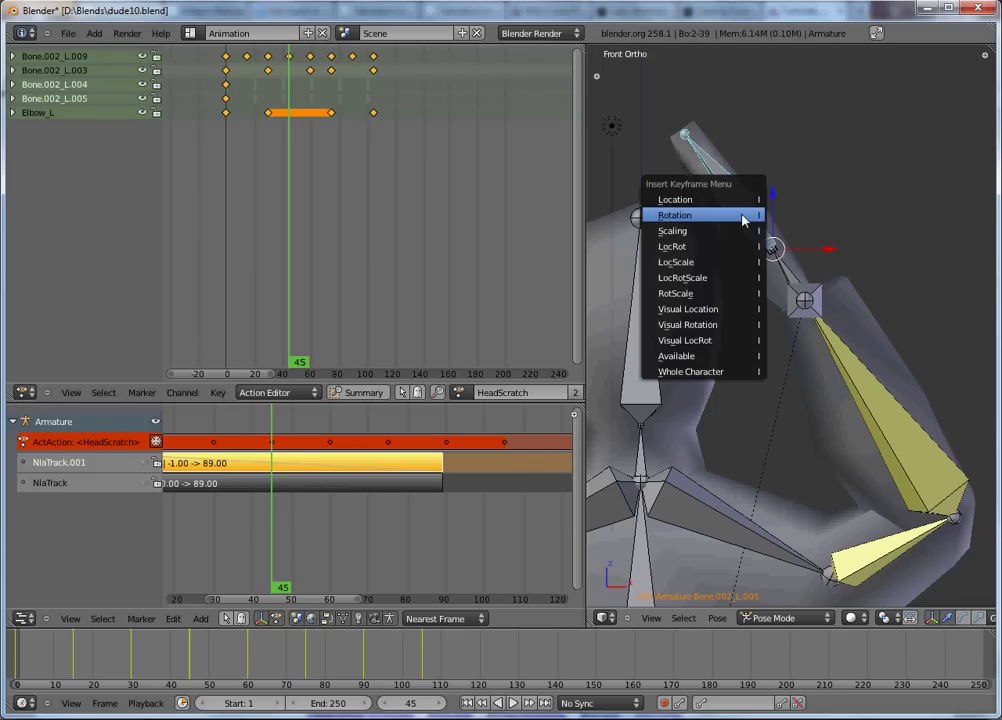
click(740, 201)
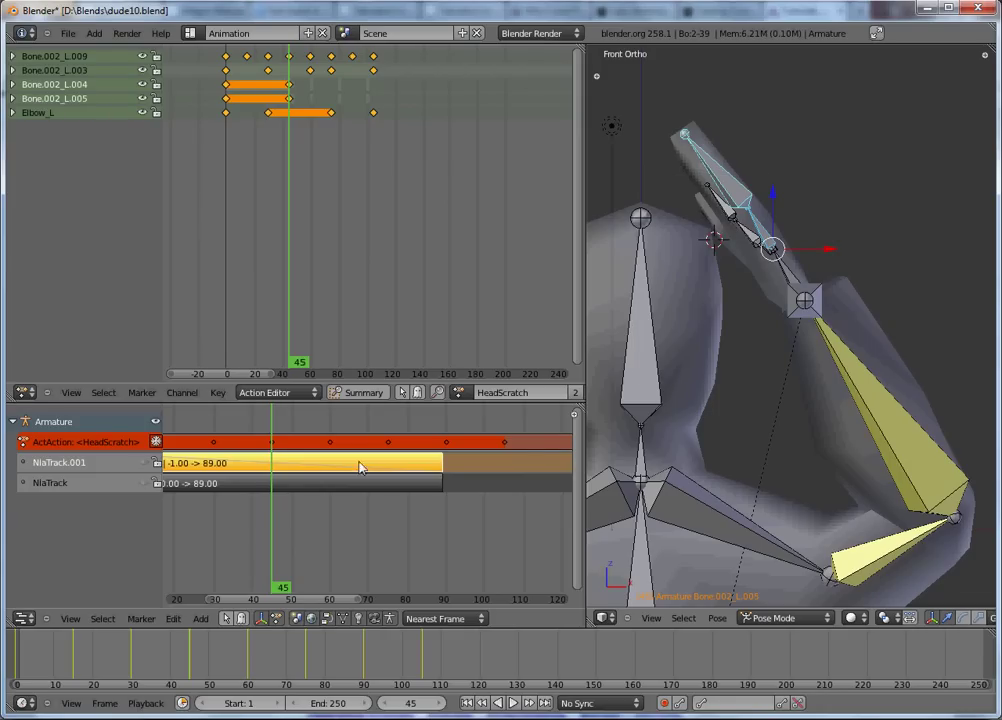
Step: Rotate the upper finger bone and key the finger rotation at frame 60
drag(274, 482, 330, 483)
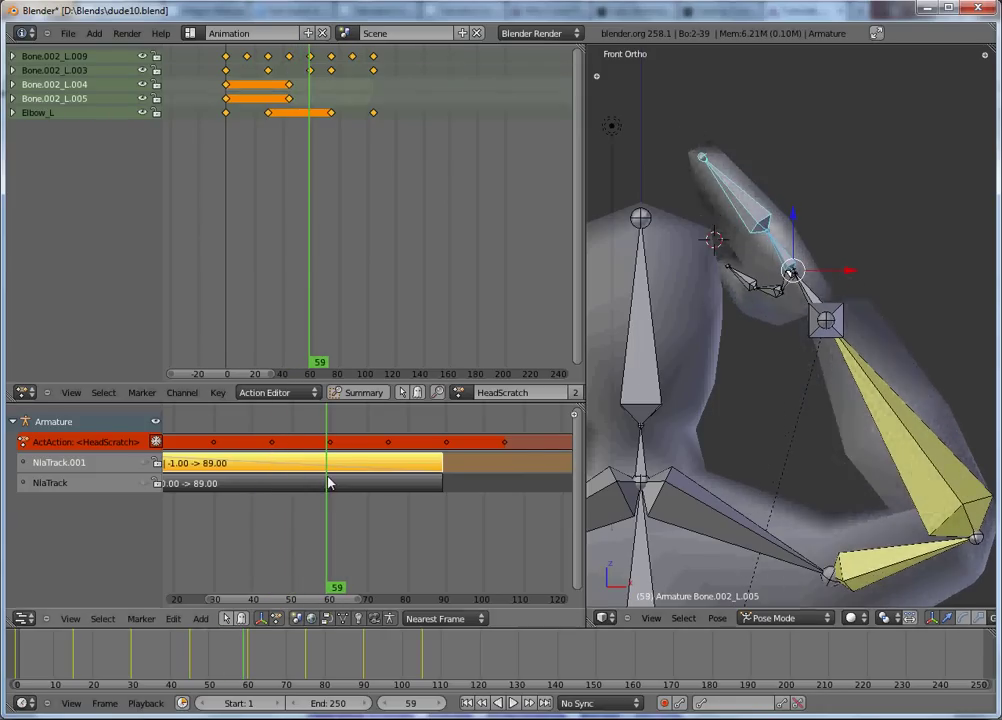
right_click(727, 195)
key(r)
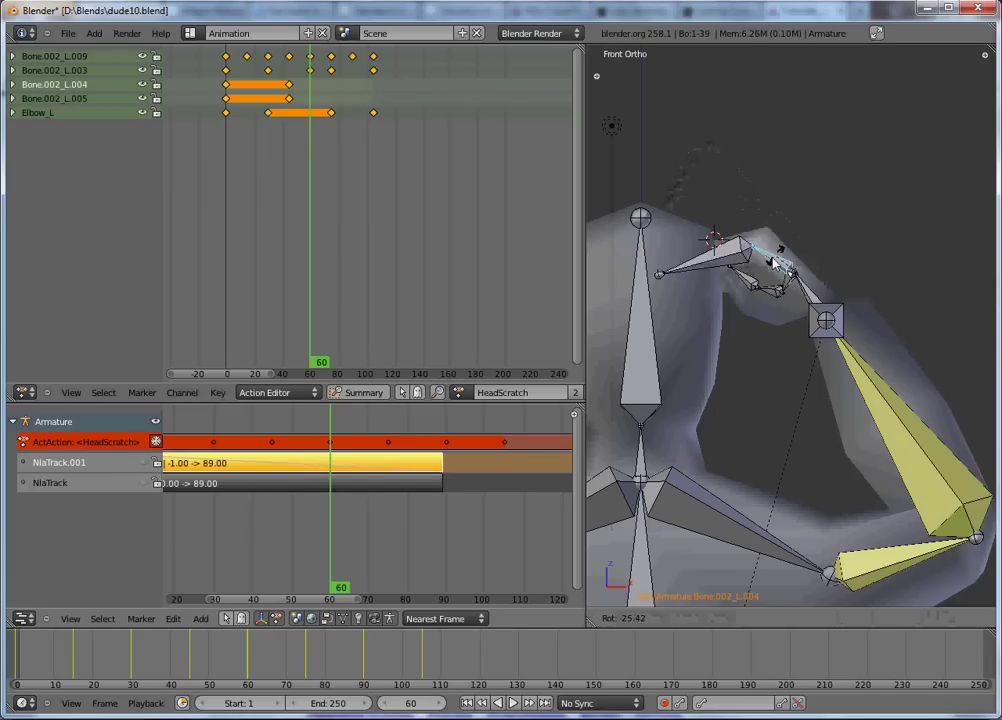
click(713, 262)
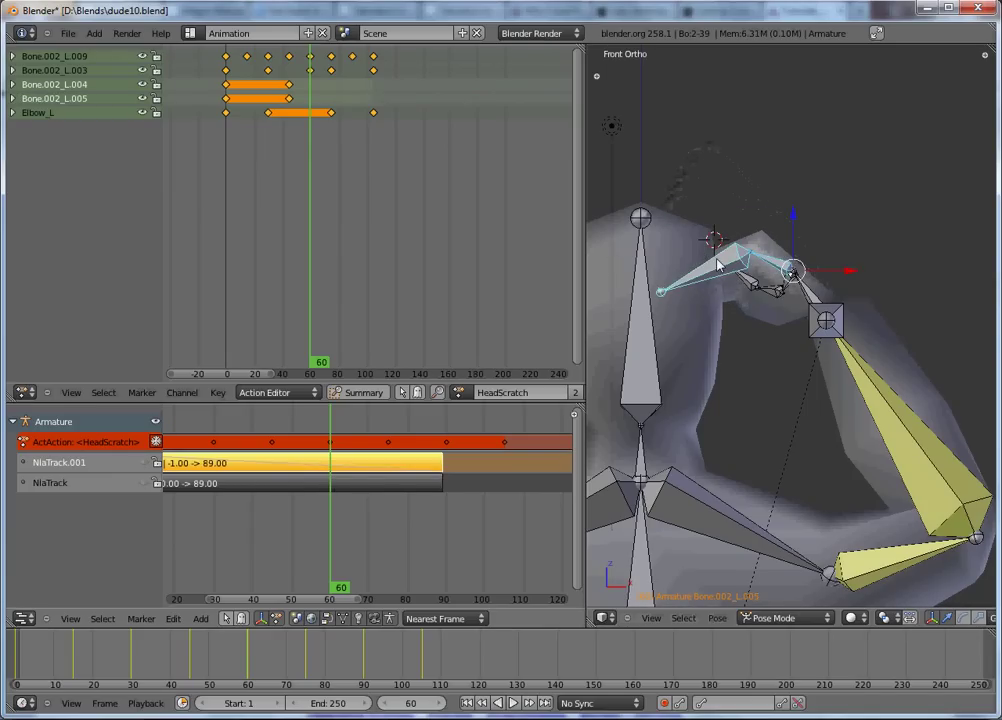
key(i)
click(720, 262)
Step: Swing the finger toward the head and key both finger bones at frame 68
click(343, 457)
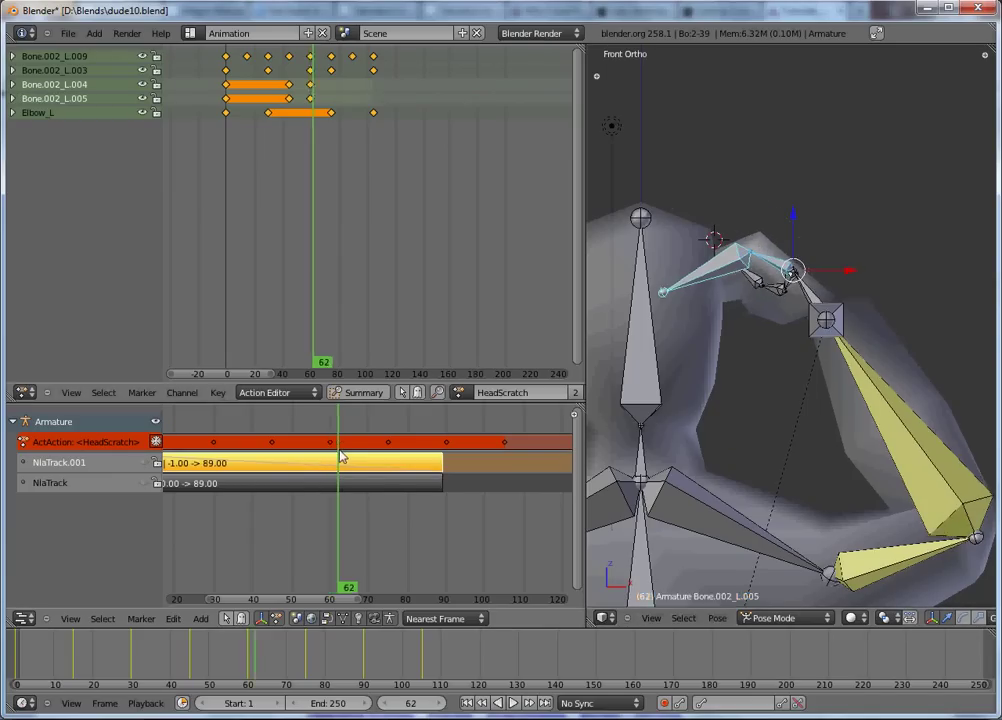
drag(343, 457, 362, 470)
right_drag(729, 265, 712, 248)
shift+right_click(775, 260)
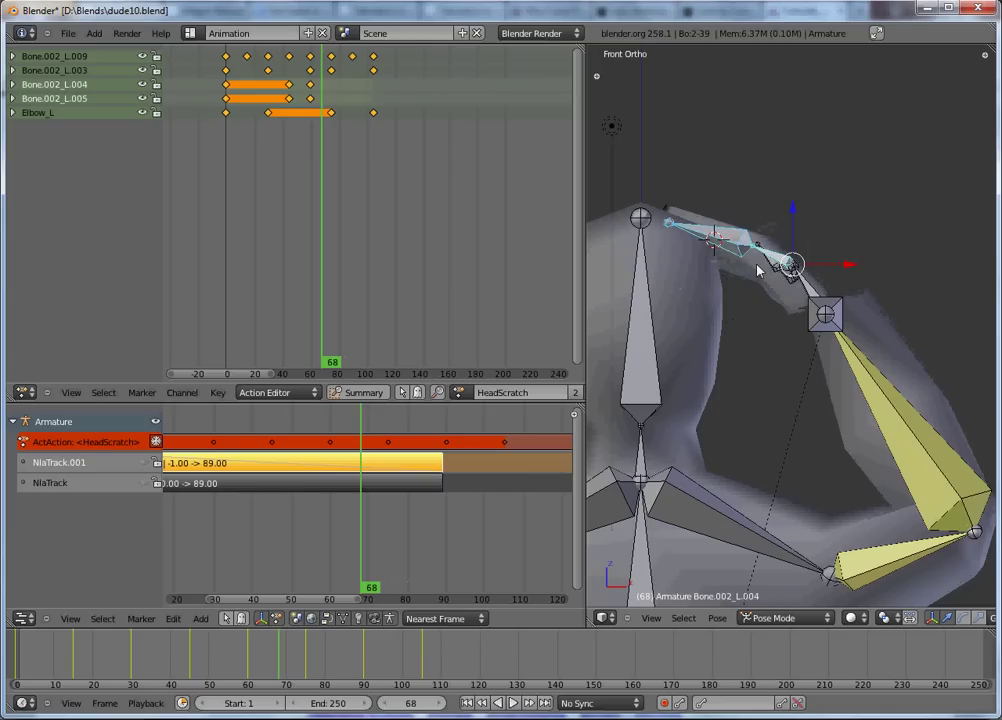
key(i)
click(758, 267)
Step: Curl the fingers by rotating Bone.002_L.004 and Bone.002_L.005 at frame 75
drag(371, 477, 389, 476)
right_click(721, 232)
key(r)
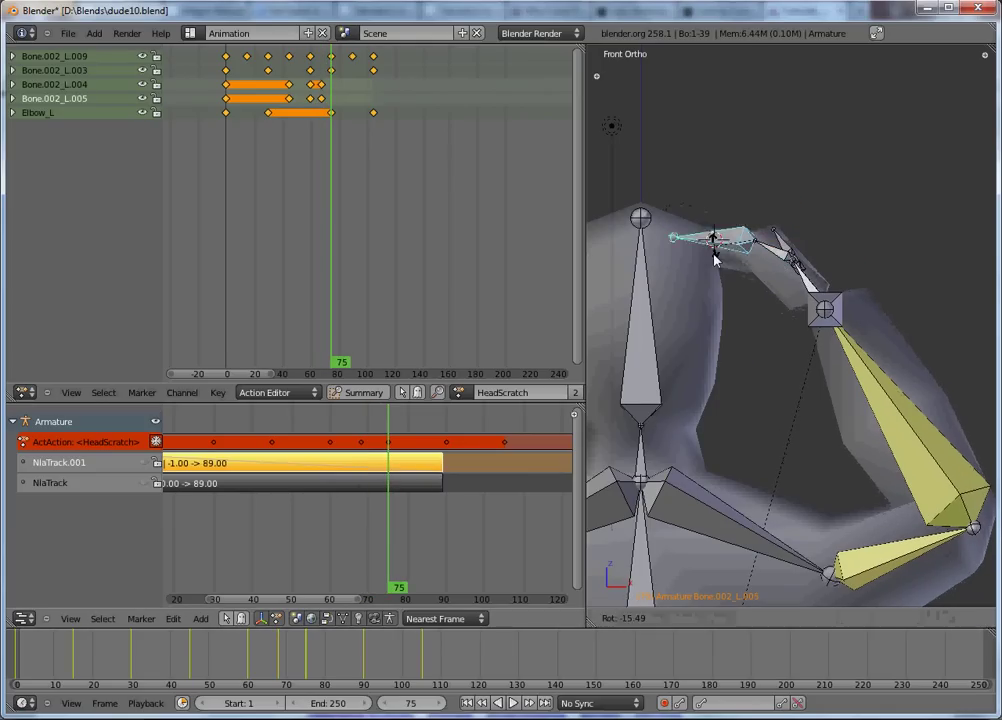
click(716, 238)
key(r)
click(777, 268)
right_click(777, 267)
key(r)
click(777, 265)
shift+right_click(777, 266)
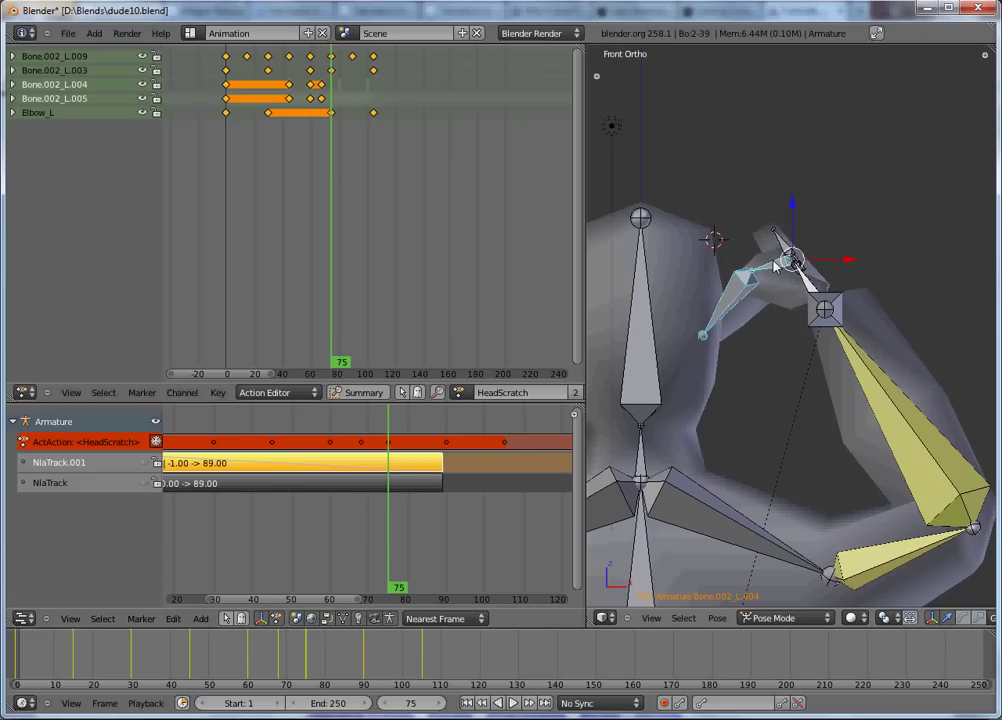
key(r)
click(732, 283)
Step: Key the curled finger bones' rotation at frame 90
drag(412, 473, 446, 473)
scroll(767, 398, down, 2)
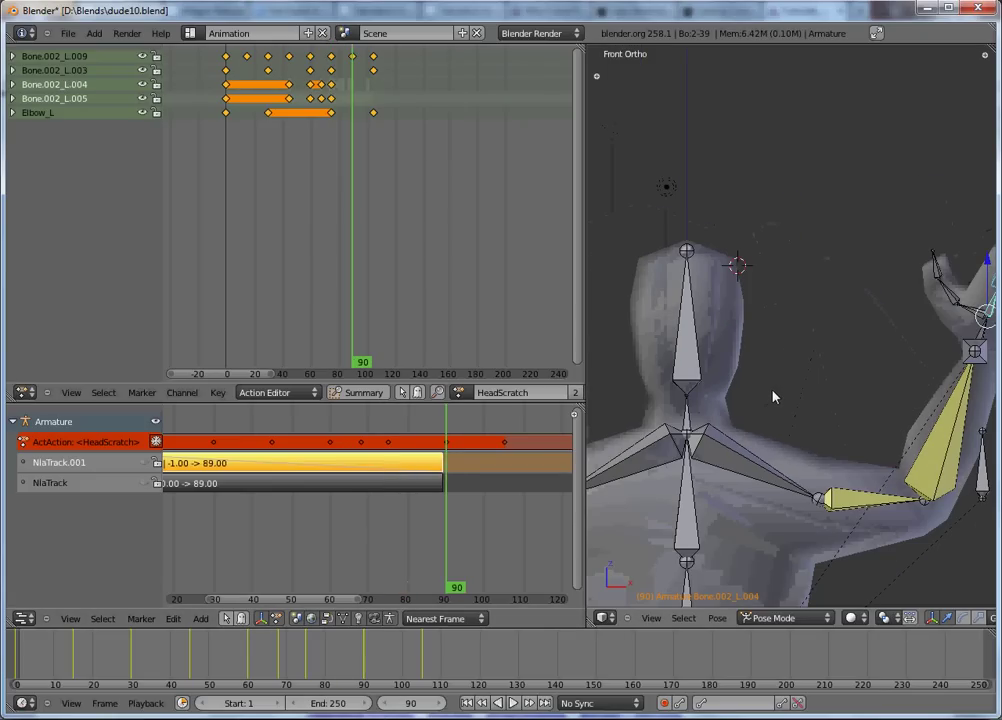
ctrl+scroll(789, 393, down, 3)
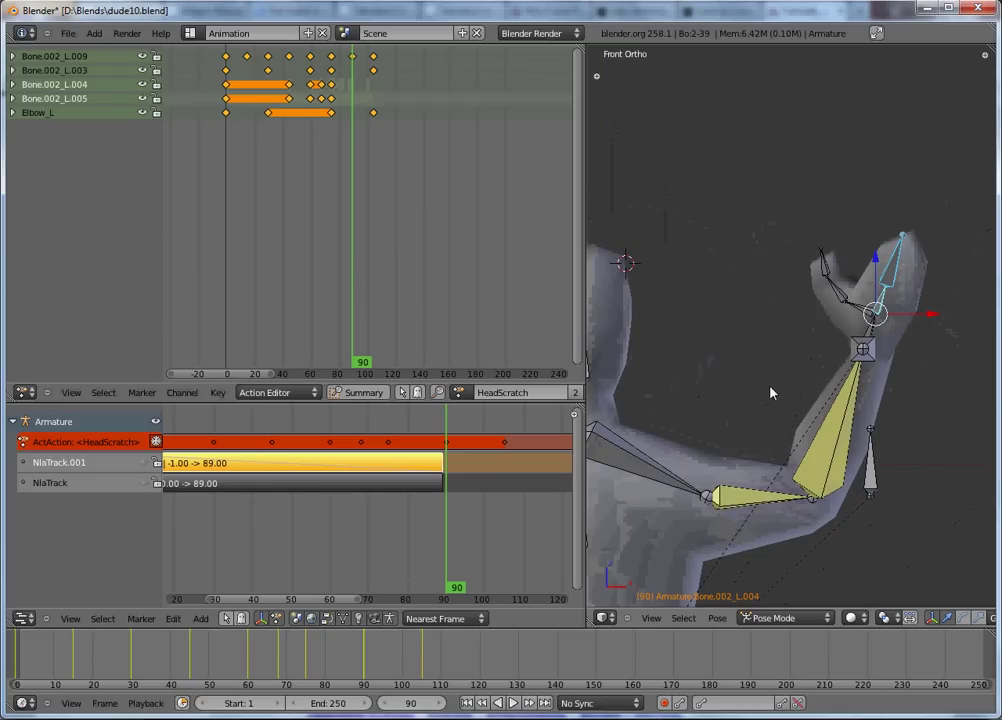
key(i)
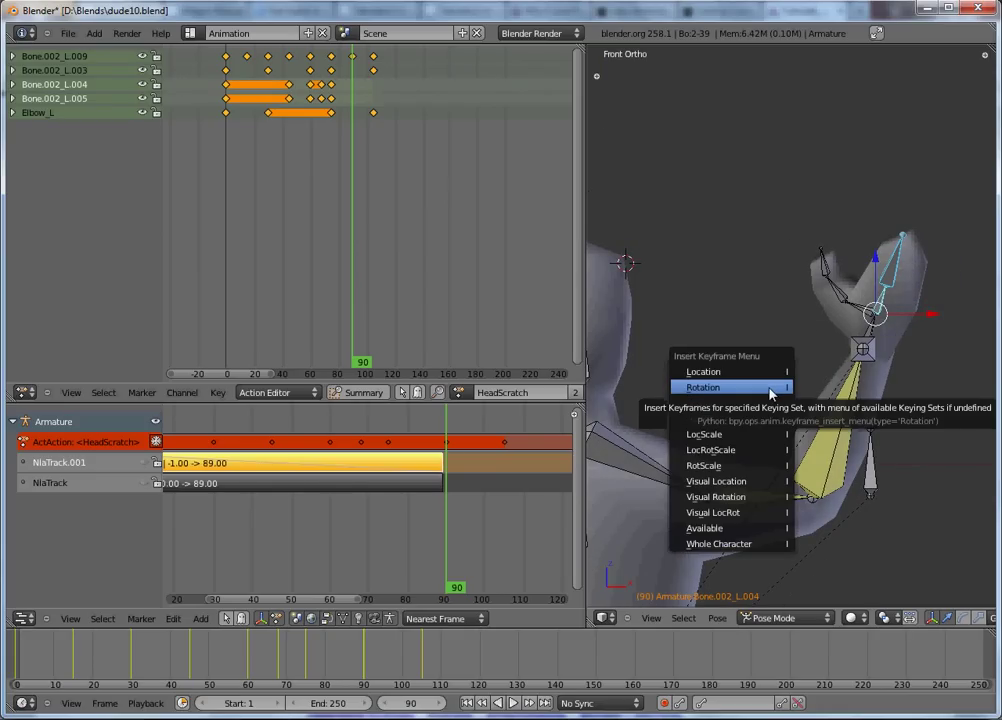
click(769, 394)
Step: Push the HeadScratch action down into its own NLA track
scroll(767, 396, down, 8)
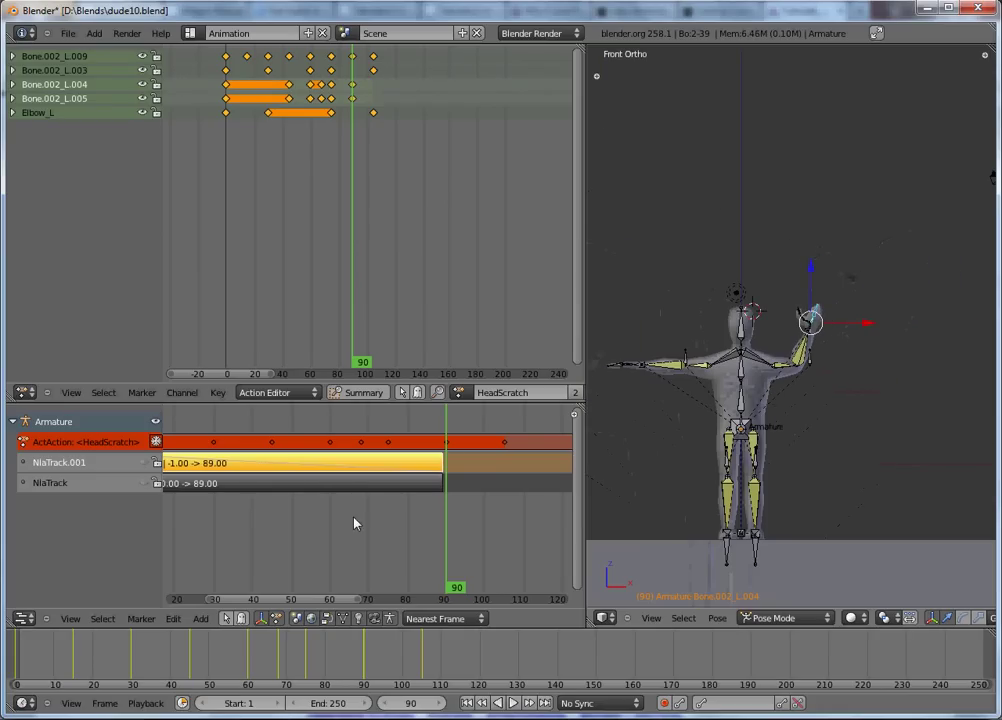
drag(465, 503, 150, 566)
click(155, 442)
Step: Move the Hands_Walk strip so it starts at frame 0
ctrl+scroll(298, 495, up, 5)
drag(306, 478, 259, 484)
right_click(272, 483)
key(g)
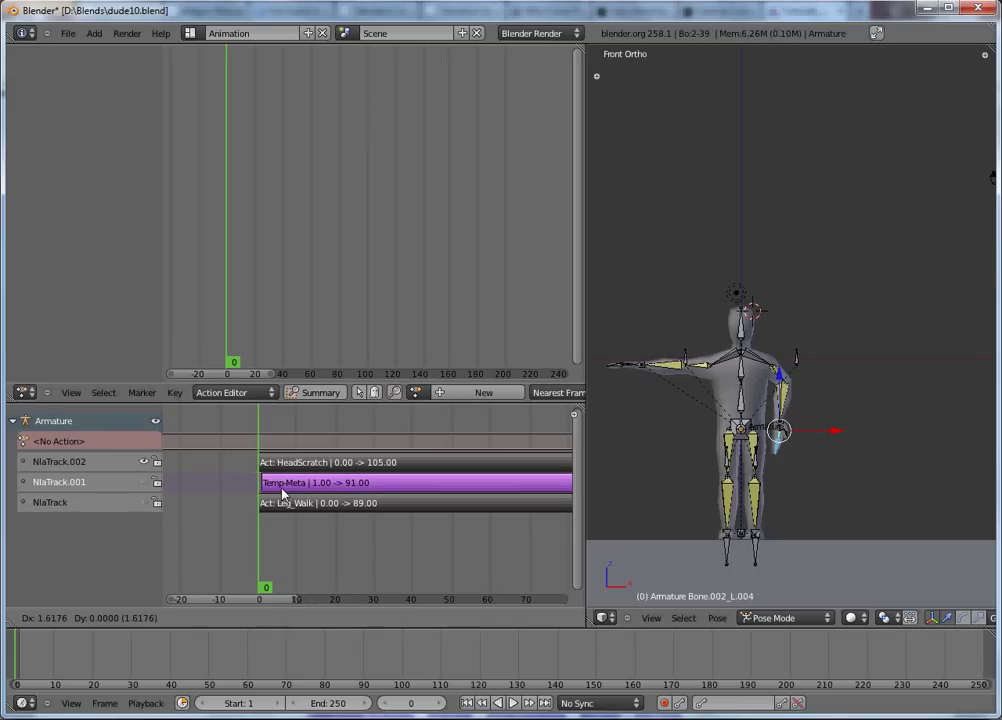
click(281, 492)
mouse_move(350, 504)
middle_down()
mouse_move(204, 521)
mouse_move(359, 522)
middle_up()
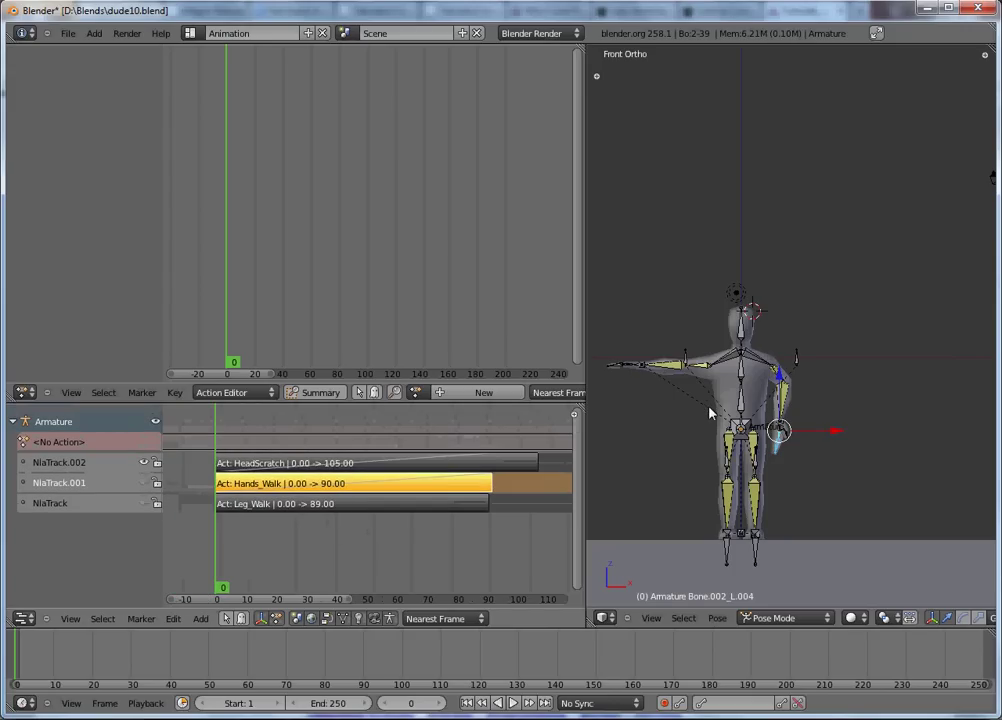
Step: Save the scene as dude11.blend
key(ctrl+shift+s)
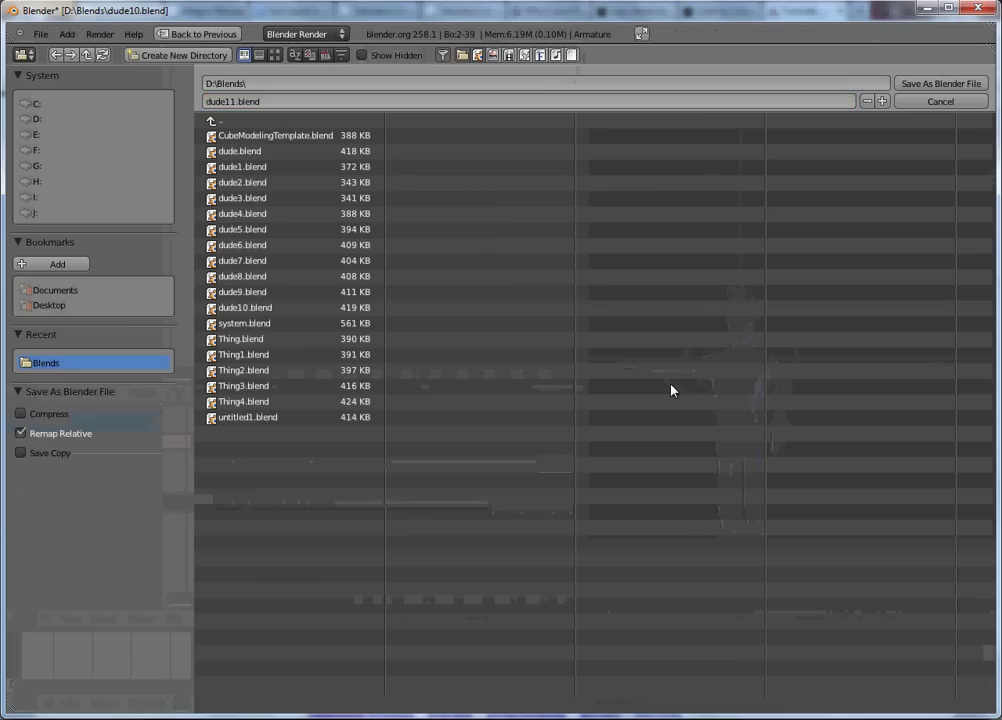
key(Return)
mouse_move(410, 718)
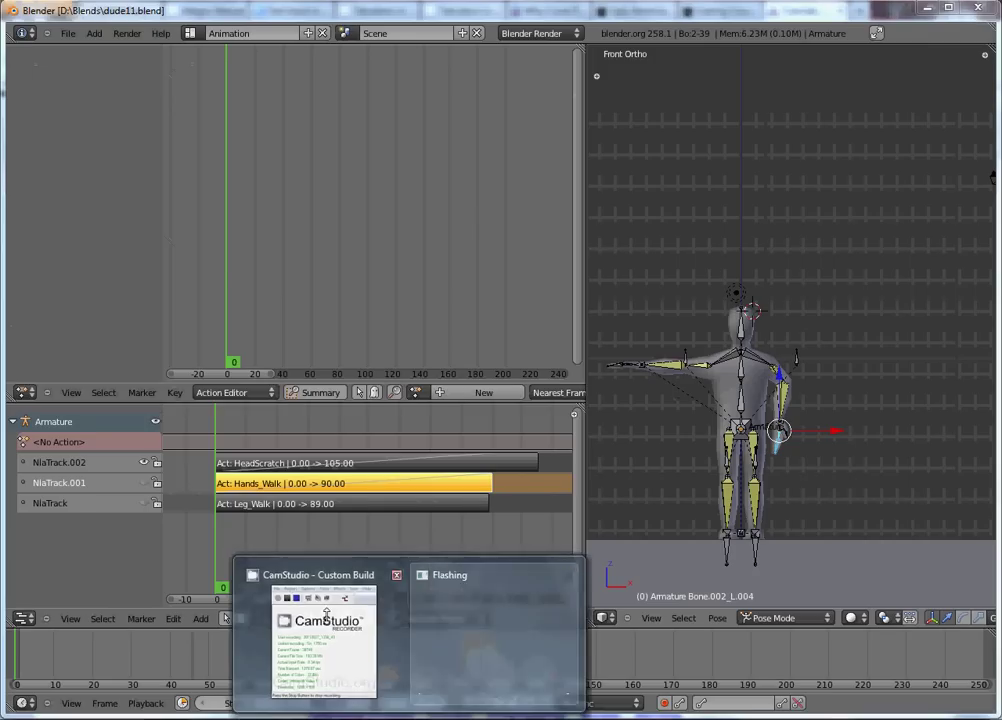